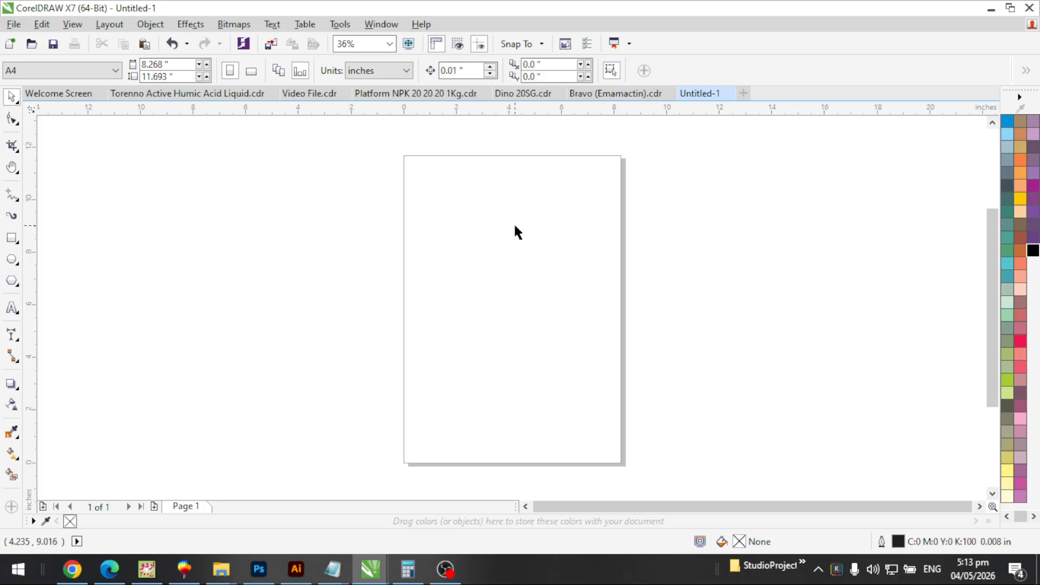
Browse the palette and panel menus unchanged; create, then close, a blank Untitled-2 document
left_click(1020, 97)
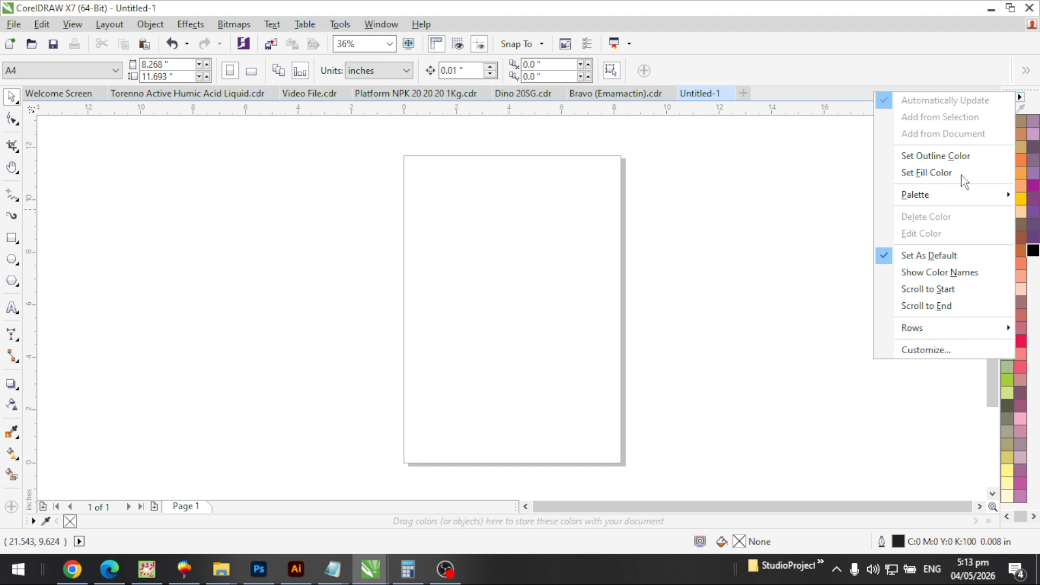
left_click(942, 353)
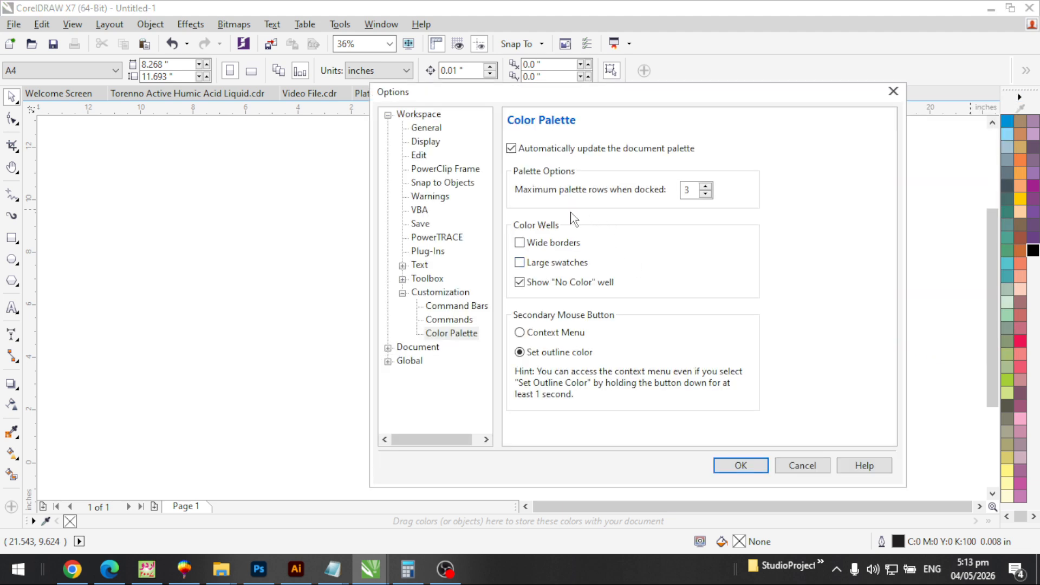
left_click(817, 466)
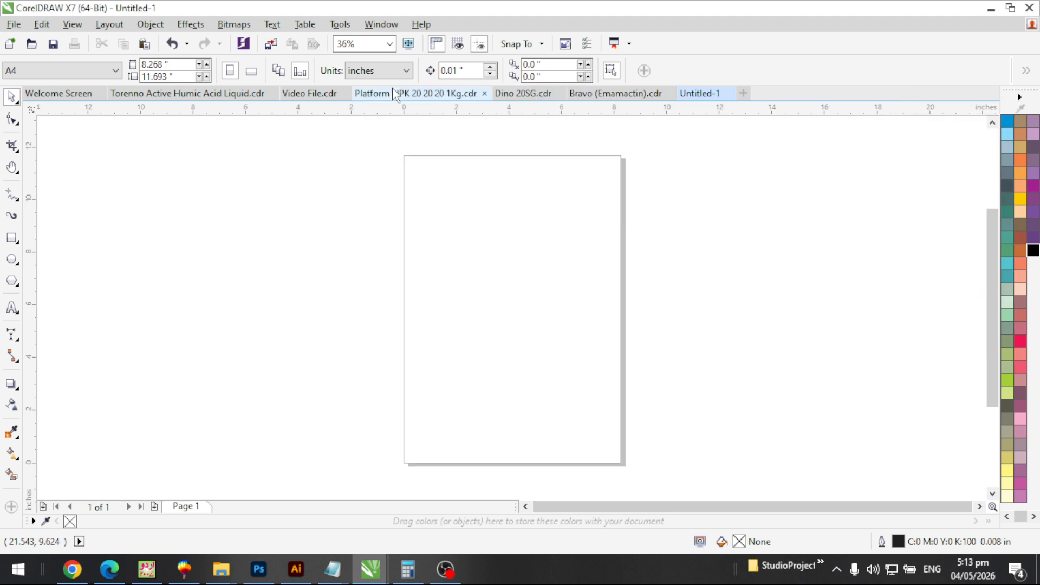
left_click(381, 24)
key("Escape")
left_click(396, 25)
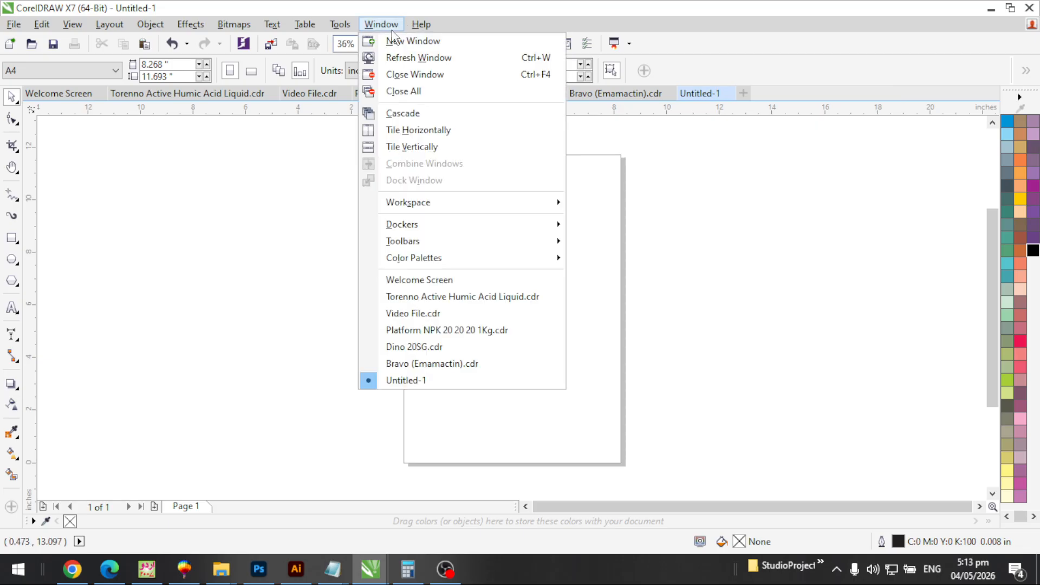
mouse_move(425, 258)
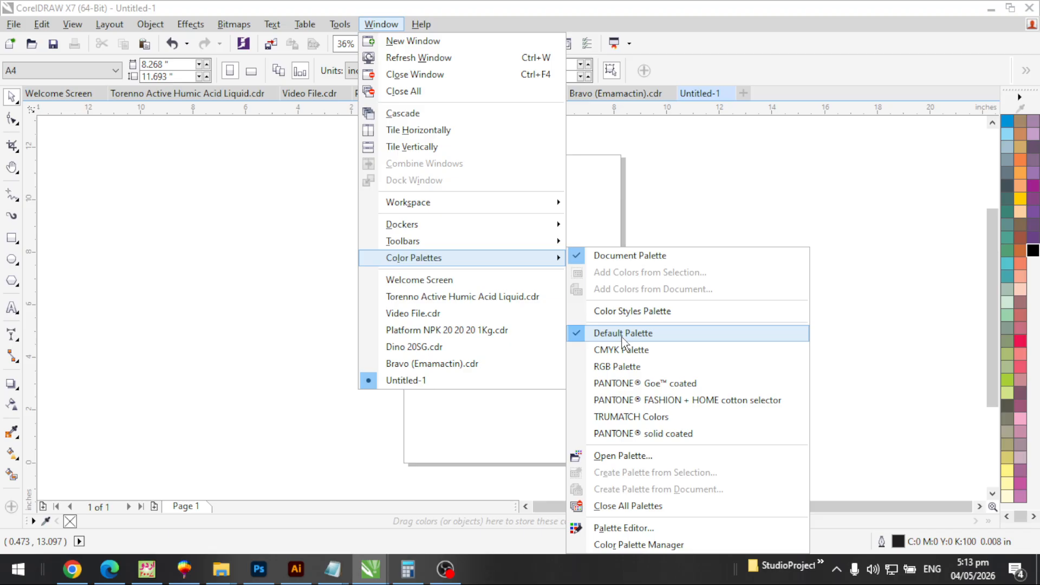
left_click(678, 212)
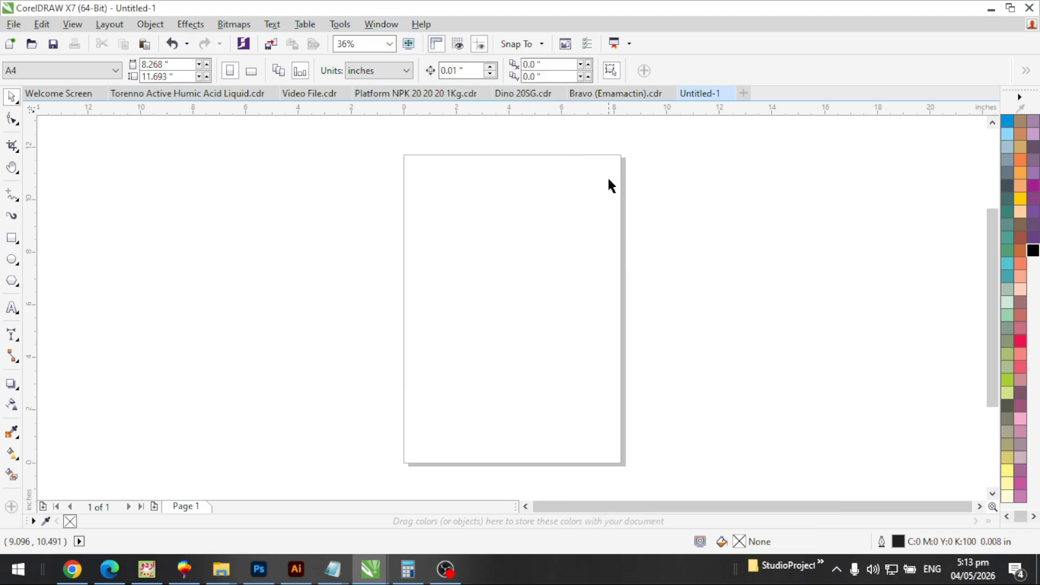
left_click(13, 26)
key("Escape")
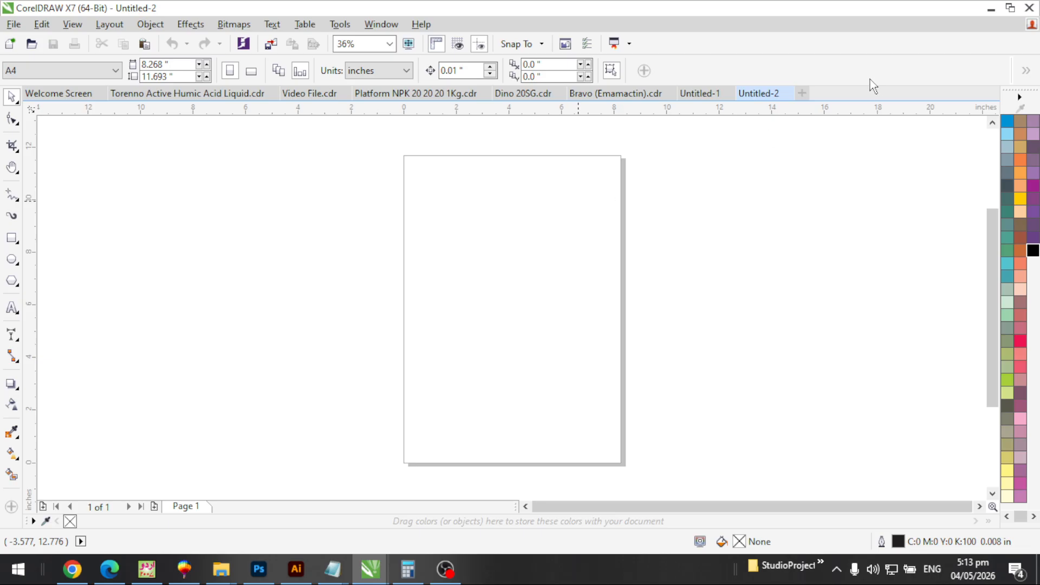
left_click(787, 93)
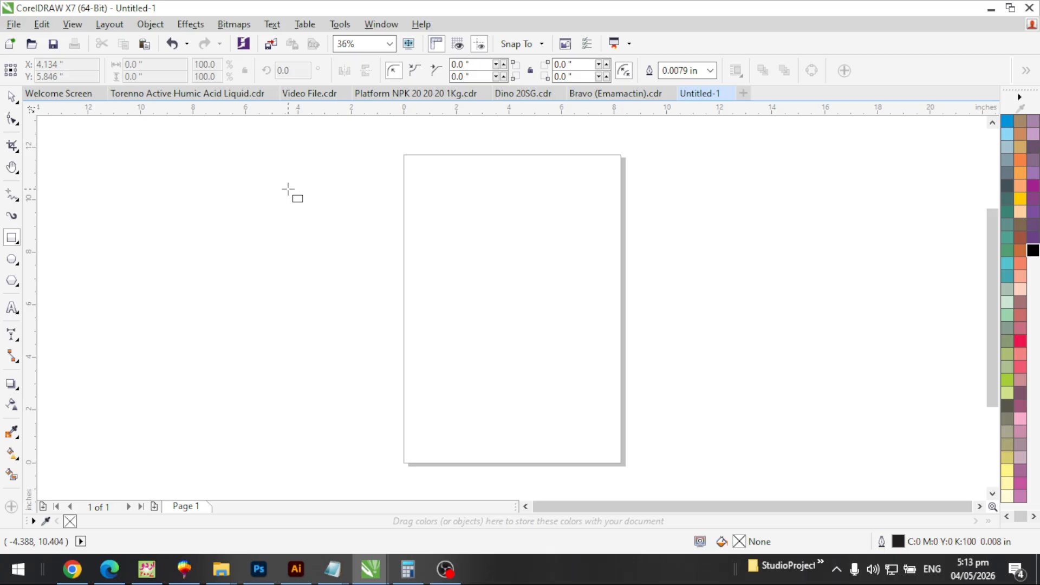
Check the measurement unit list and keep inches as the drawing units
left_click(11, 96)
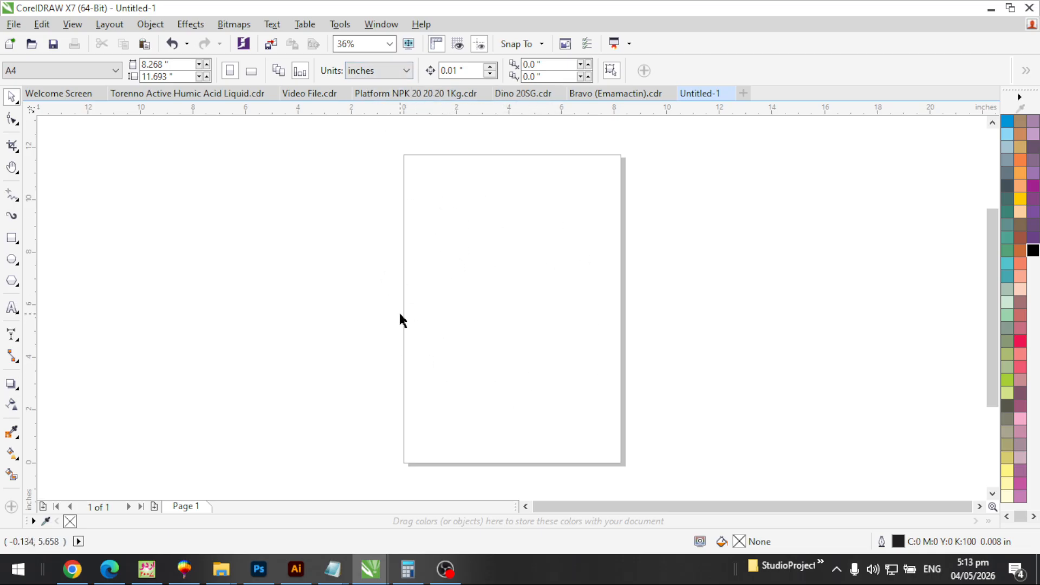
left_click(379, 71)
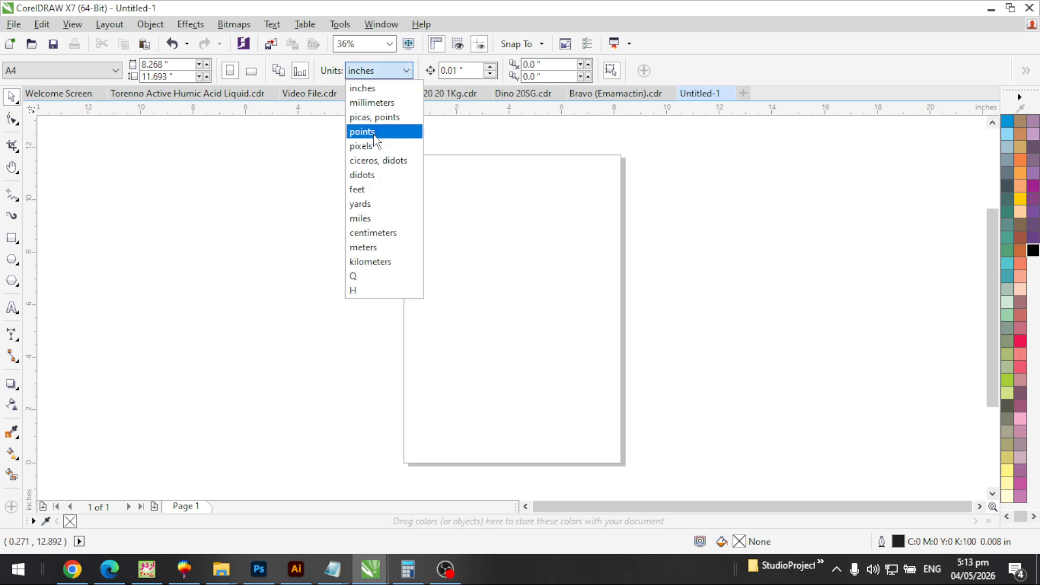
key("Up")
key("Up")
key("Down")
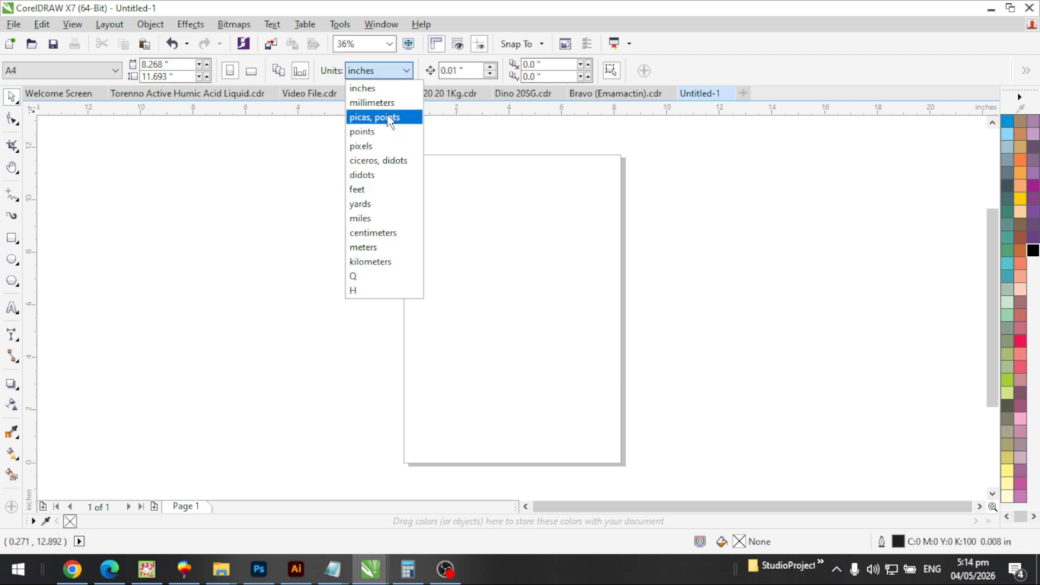
left_click(529, 204)
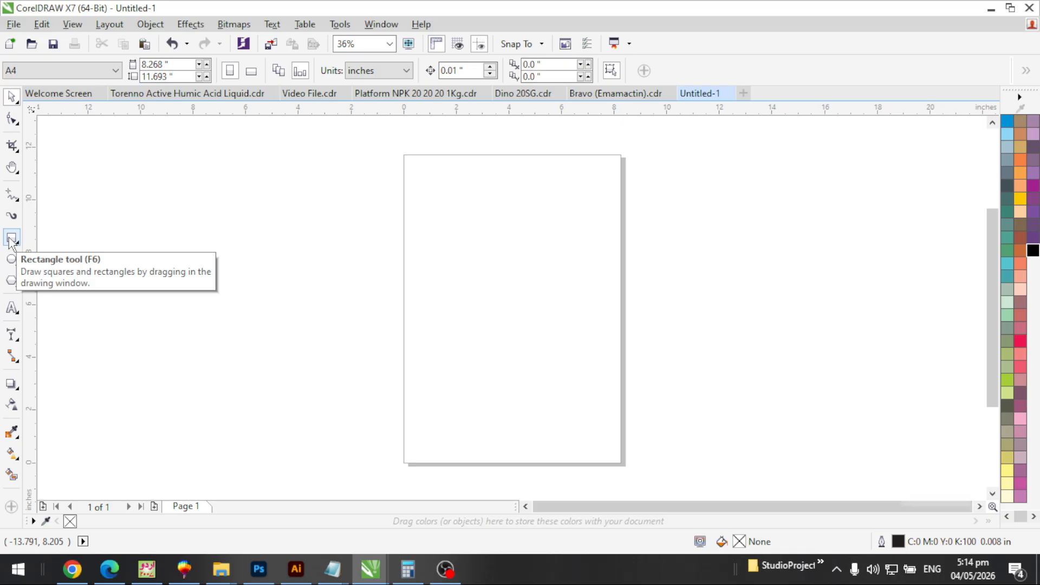
Draw a trial rectangle and a Ctrl-constrained square to its right
key("F6")
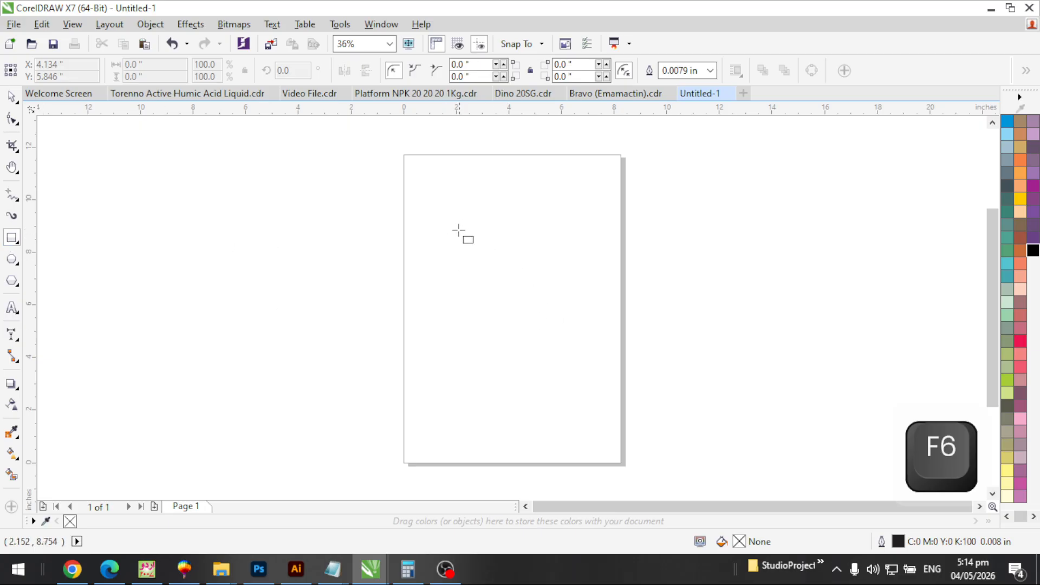
left_click_drag(451, 211, 561, 334)
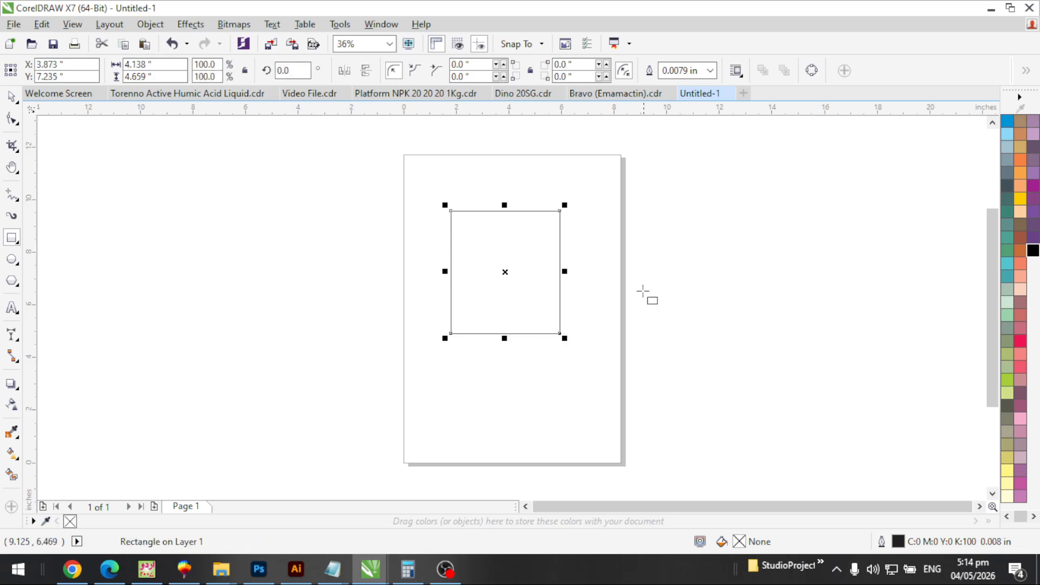
key("F2")
left_click(669, 418)
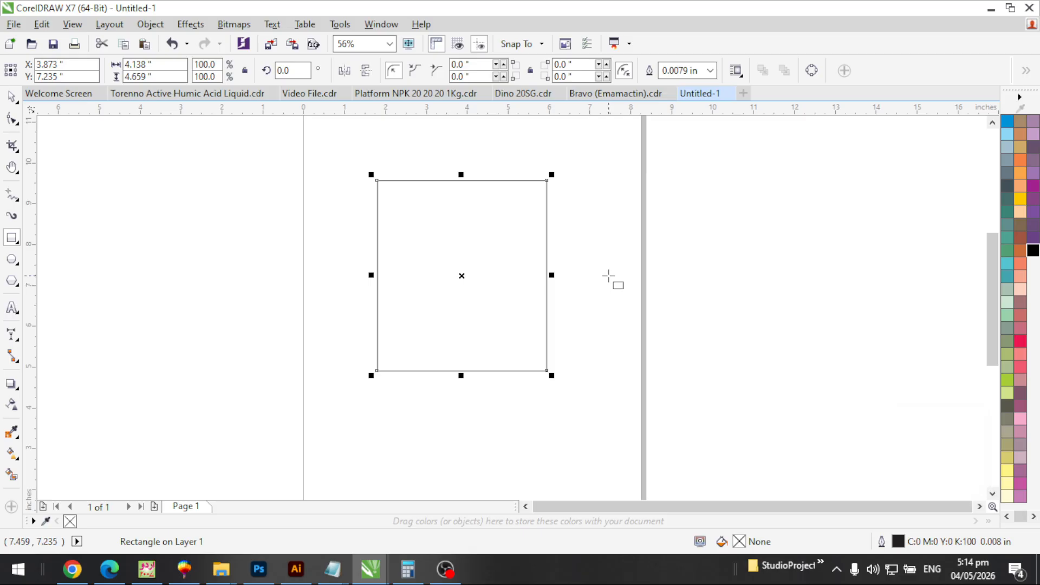
key("ctrl")
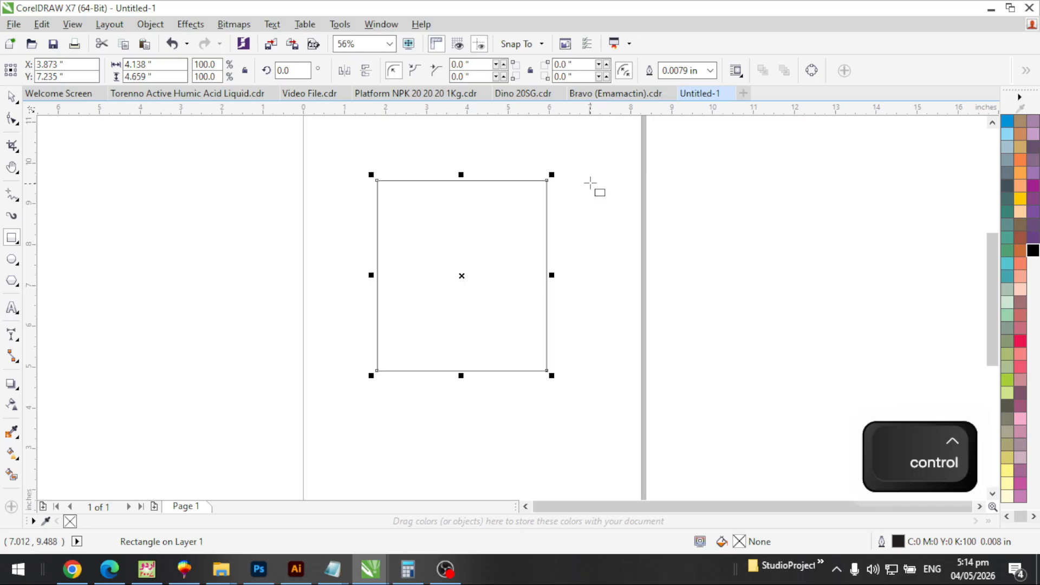
left_click_drag(590, 180, 713, 335)
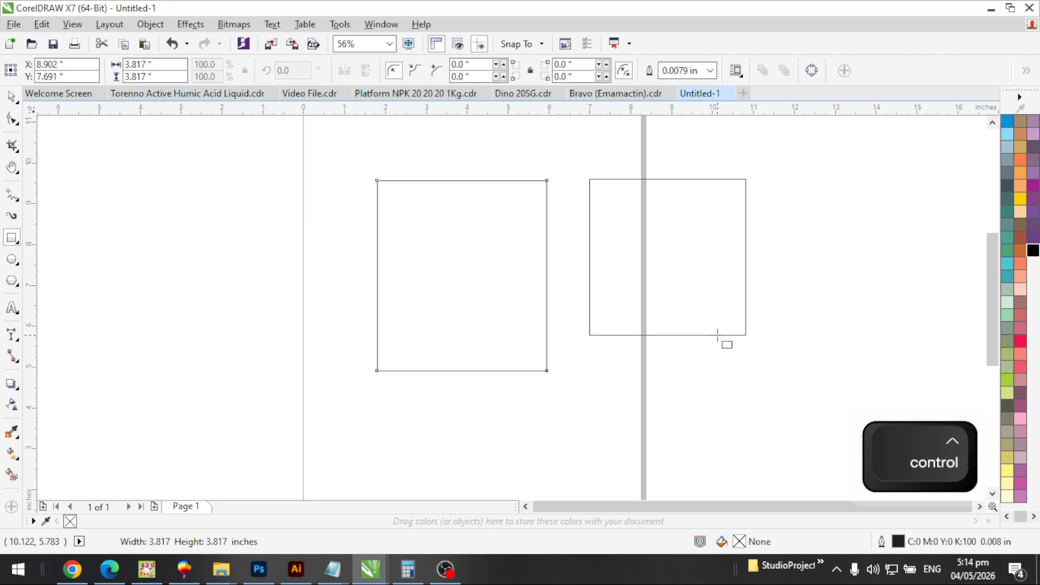
left_click_drag(717, 335, 717, 335)
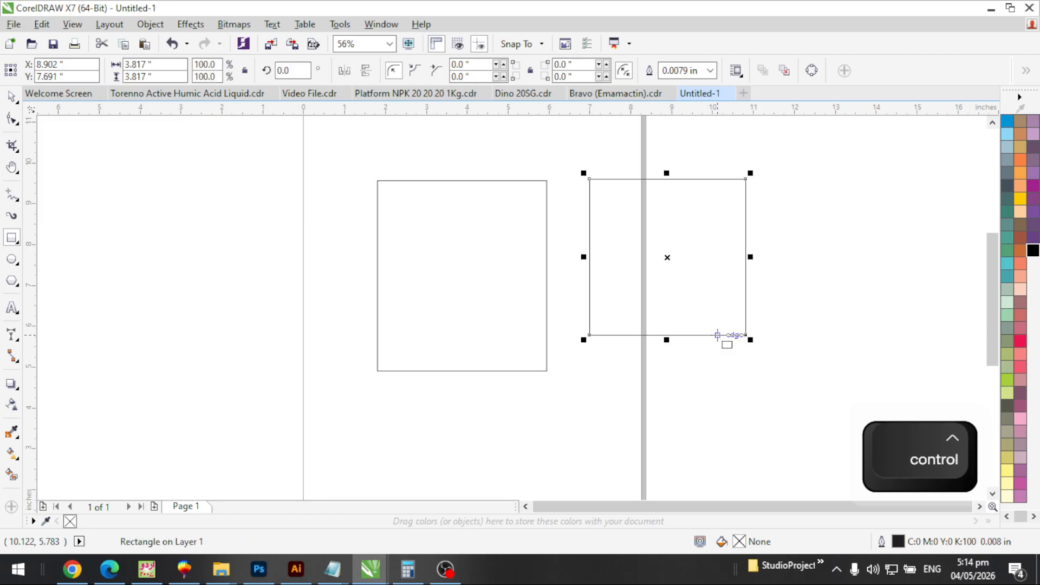
Delete both the trial square and the trial rectangle
key("Escape")
key("F3")
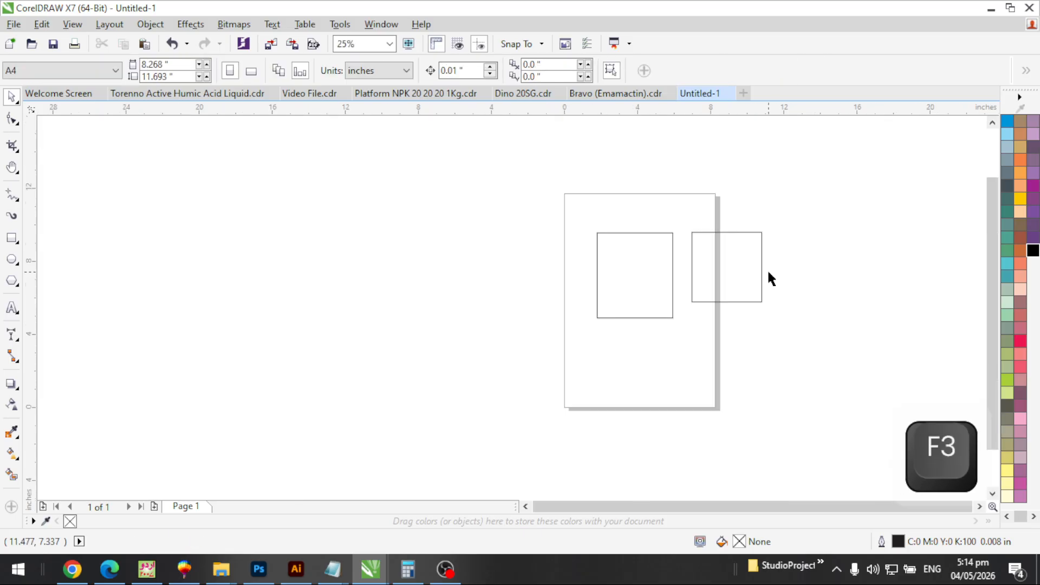
left_click(743, 265)
key("F2")
left_click(774, 272)
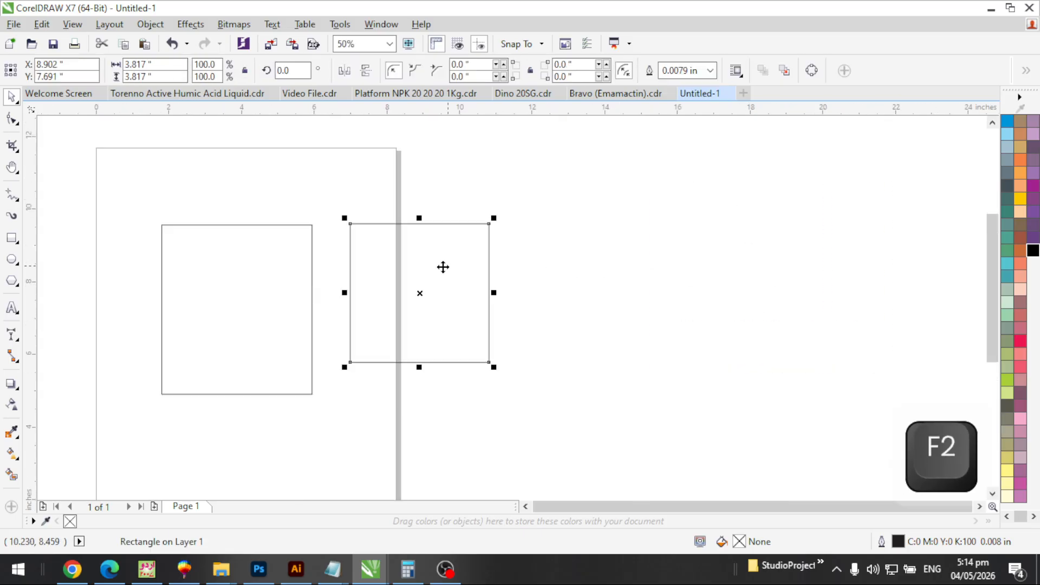
left_click(260, 299)
left_click(435, 279)
key("Delete")
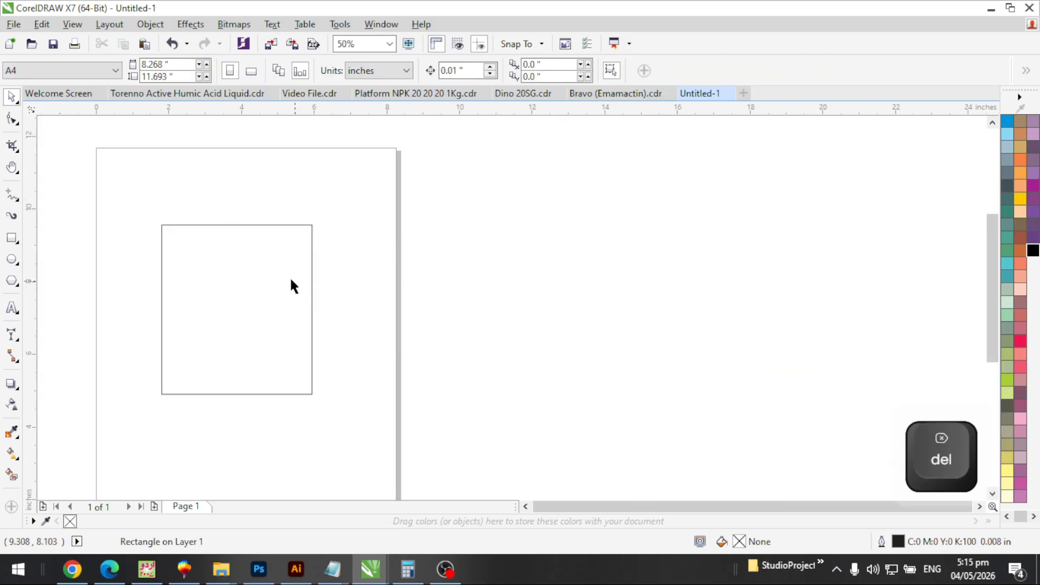
left_click(269, 255)
key("Delete")
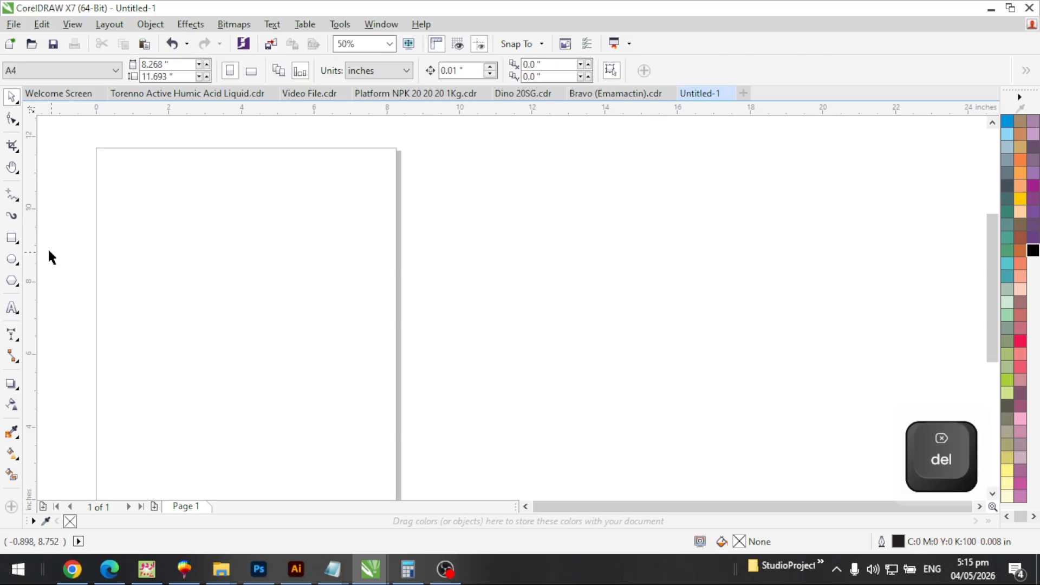
Draw a new rectangle on the page and zoom in on it
left_click(12, 237)
left_click_drag(167, 219, 312, 299)
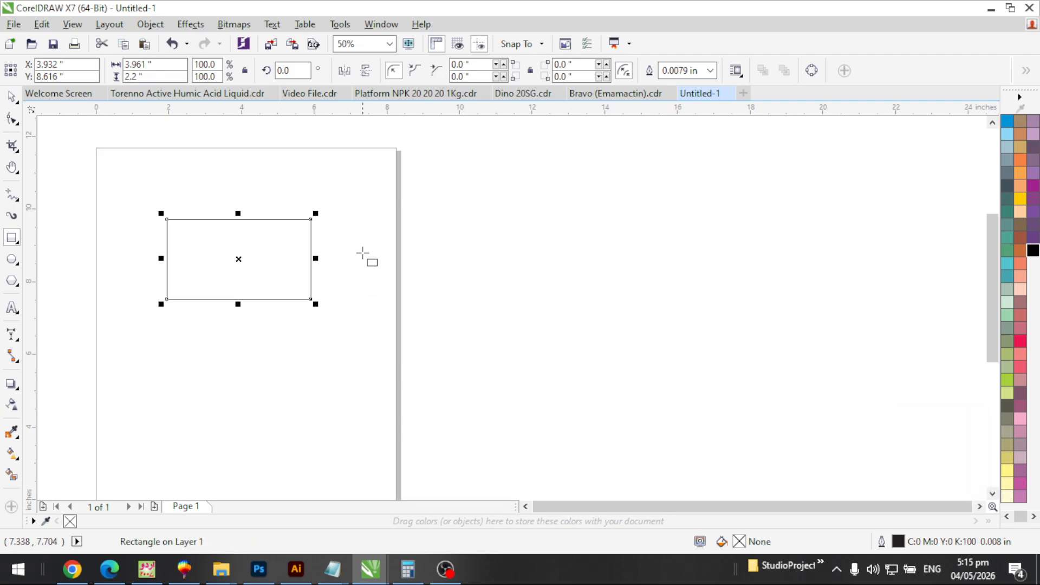
key("F2")
left_click_drag(112, 175, 345, 352)
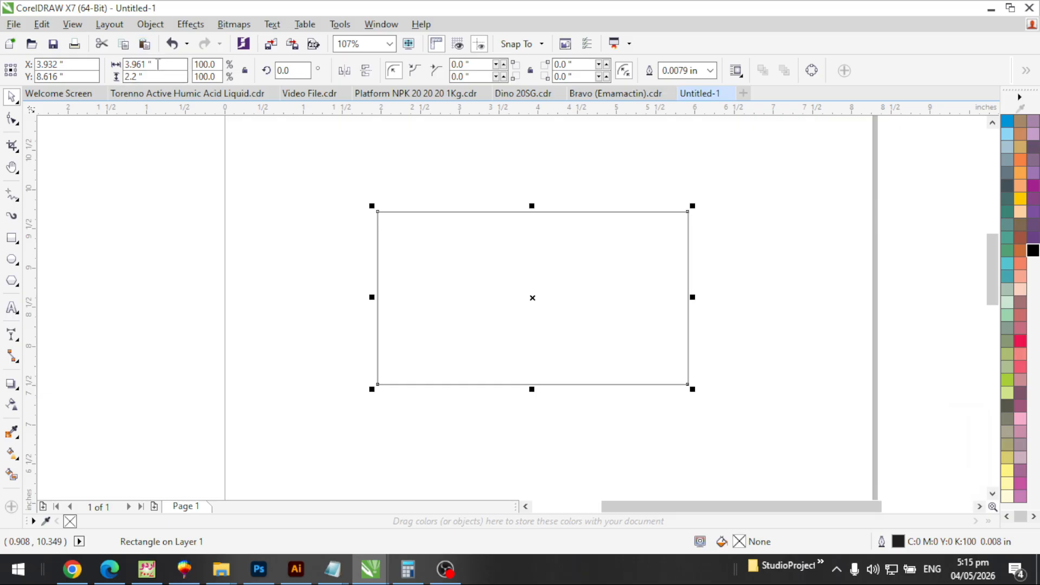
Resize the rectangle to 3.5 inches wide by 2 inches high
left_click_drag(158, 64, 115, 64)
left_click(168, 297)
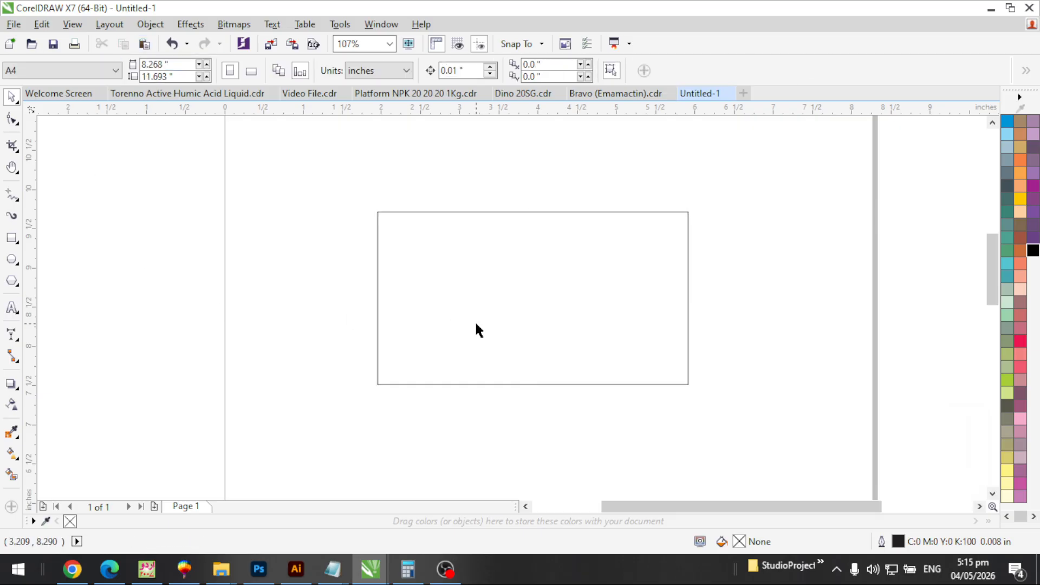
left_click(475, 322)
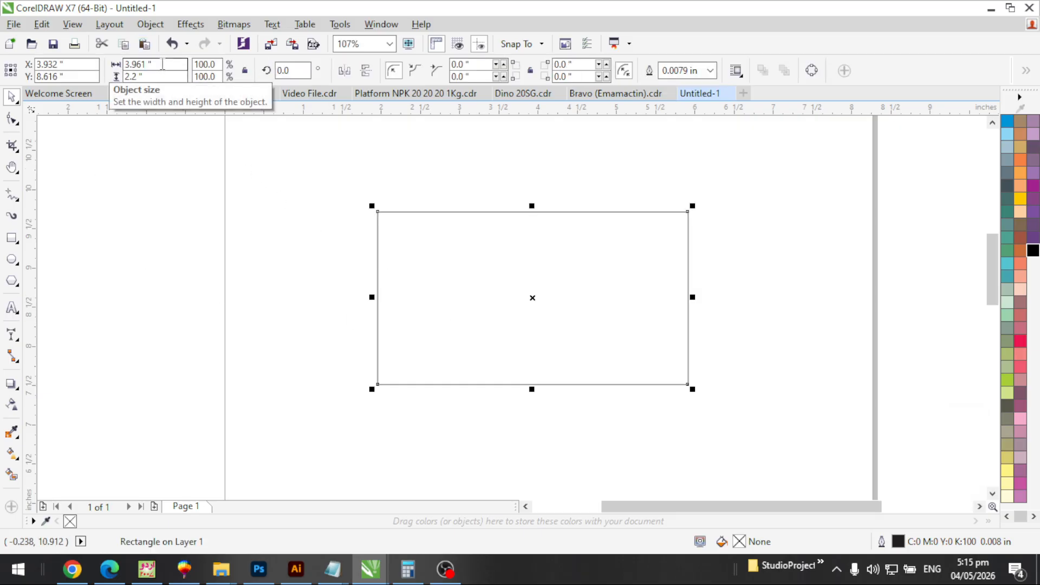
left_click_drag(157, 63, 46, 64)
type("3.5")
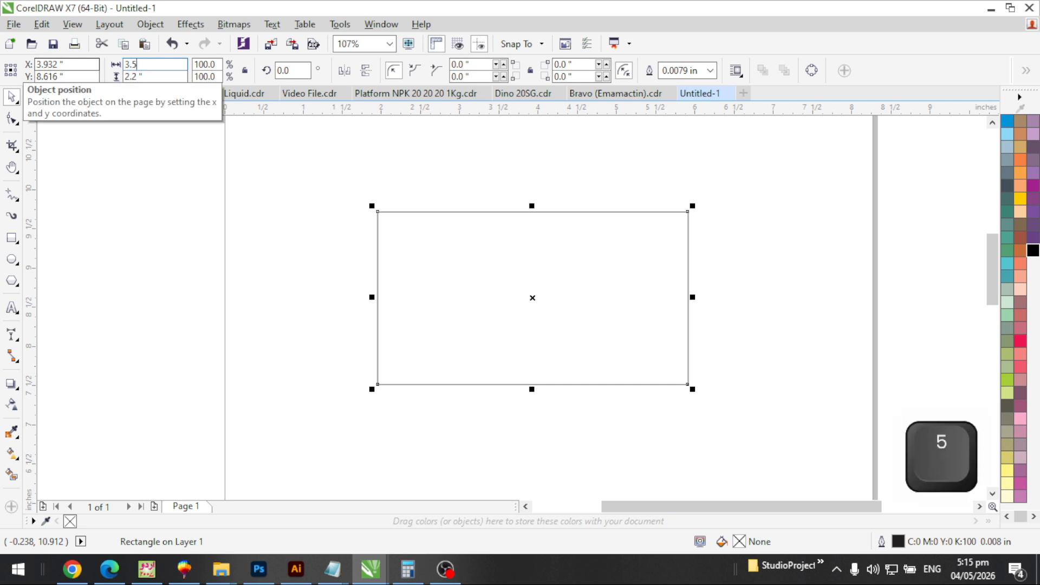
key("Tab")
type("2")
key("Return")
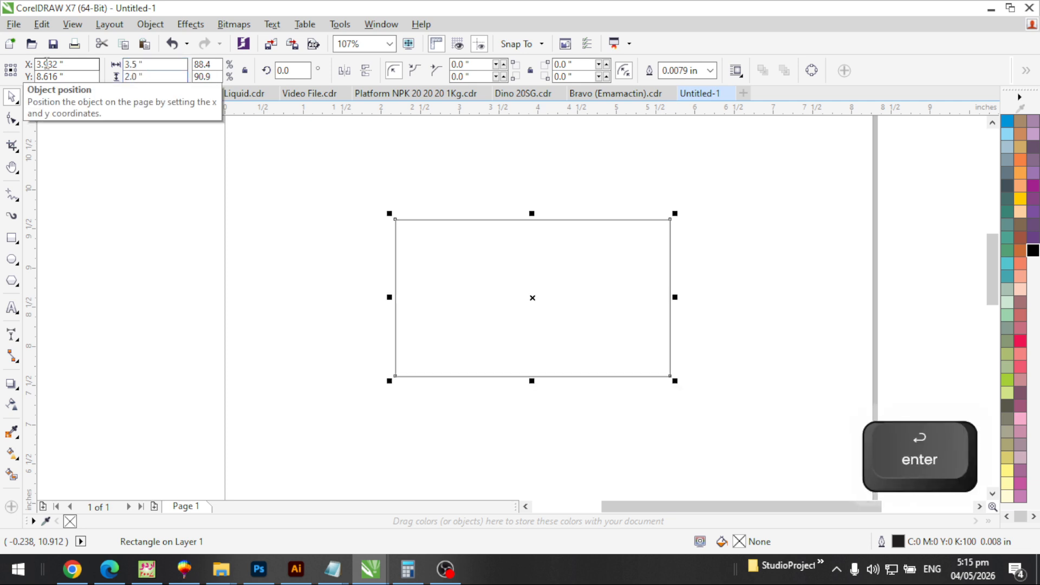
Centre the 3.5 × 2 rectangle on the A4 page with P, re-centring after moving it
key("p")
key("F3")
key("F2")
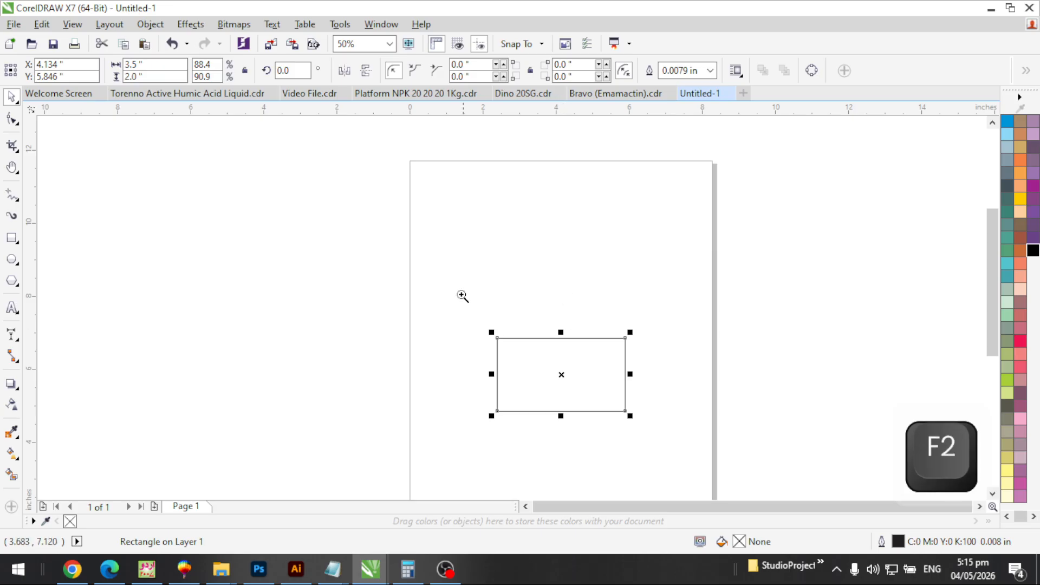
left_click_drag(460, 294, 650, 444)
key("F3")
key("F3")
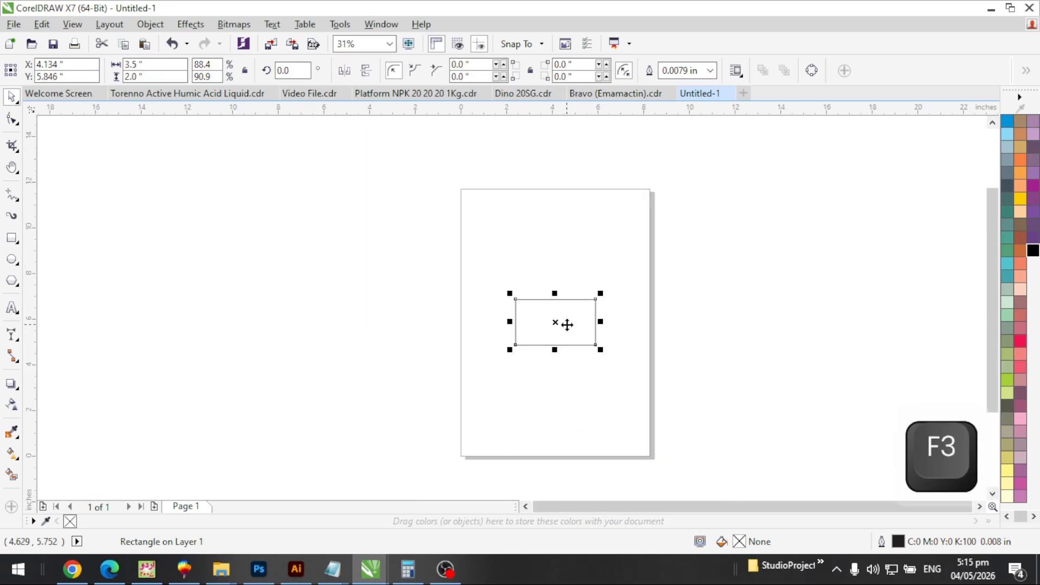
key("F2")
left_click_drag(427, 193, 748, 434)
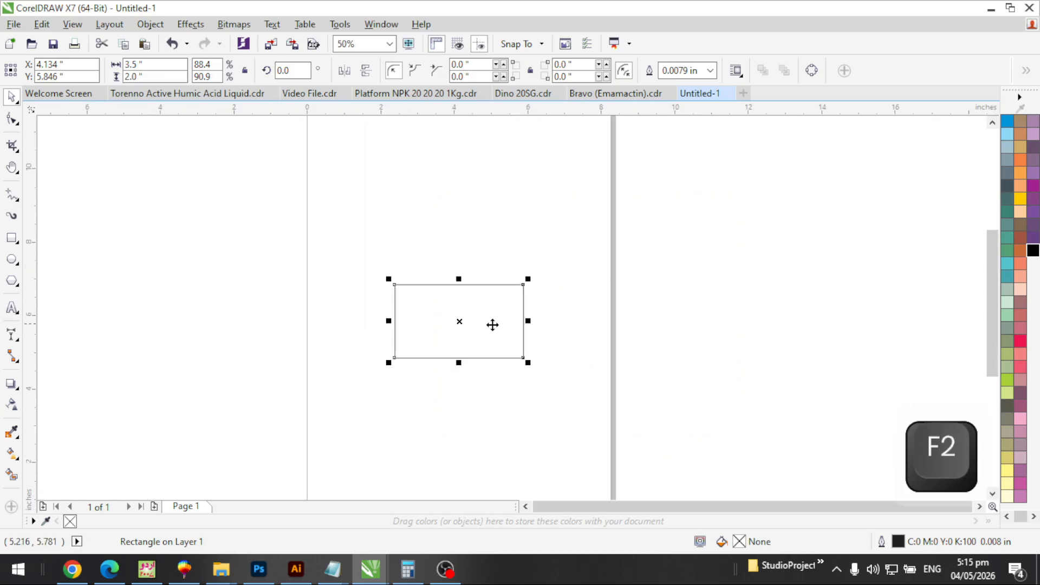
left_click_drag(480, 319, 807, 162)
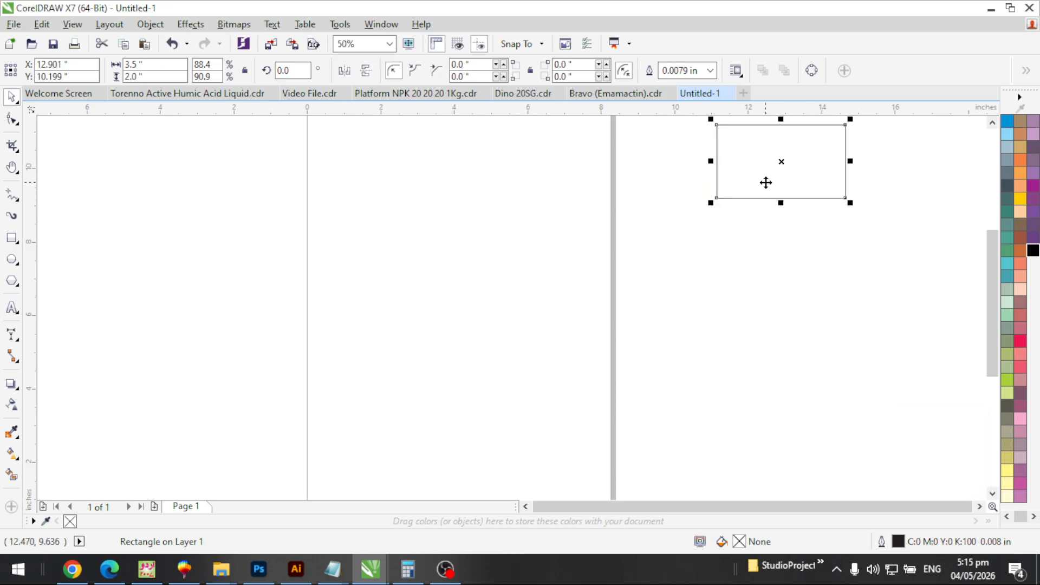
key("Escape")
left_click(799, 163)
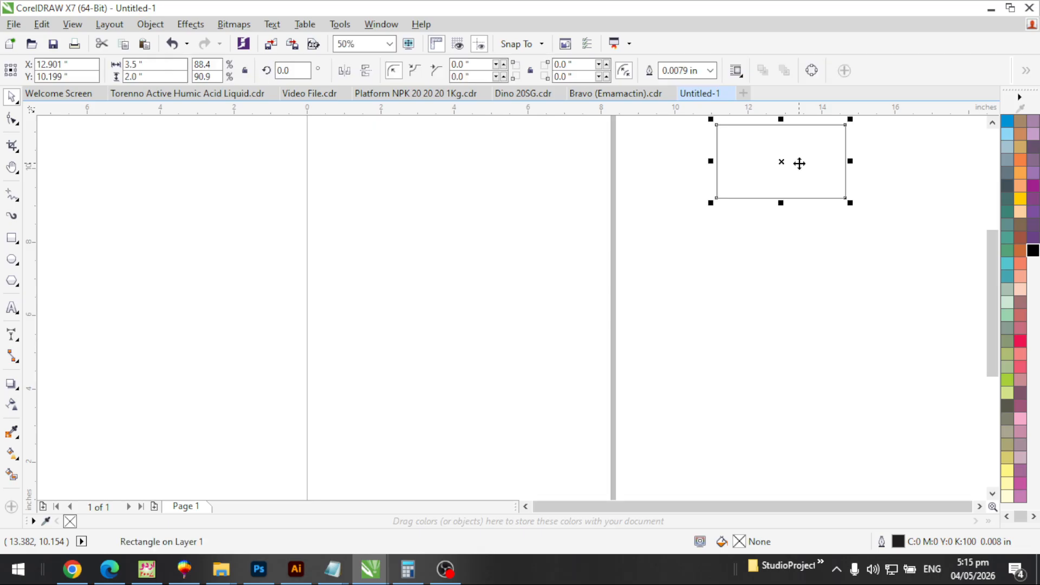
key("p")
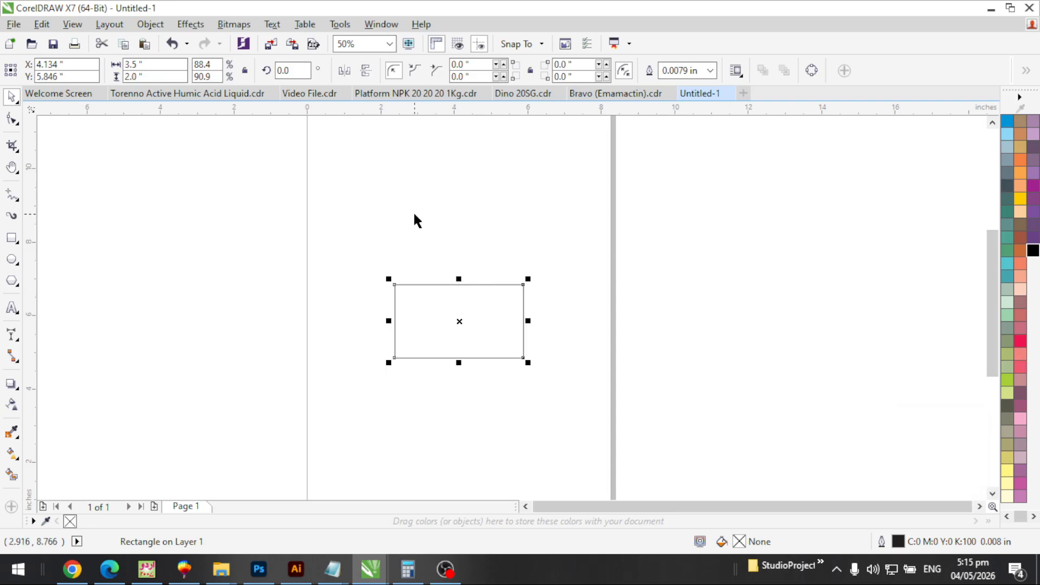
Zoom in on the centred rectangle with an F2 zoom marquee
left_click(425, 194)
left_click(479, 301)
key("F2")
left_click_drag(358, 250, 600, 420)
key("Escape")
key("F3")
key("F2")
left_click_drag(605, 157, 321, 349)
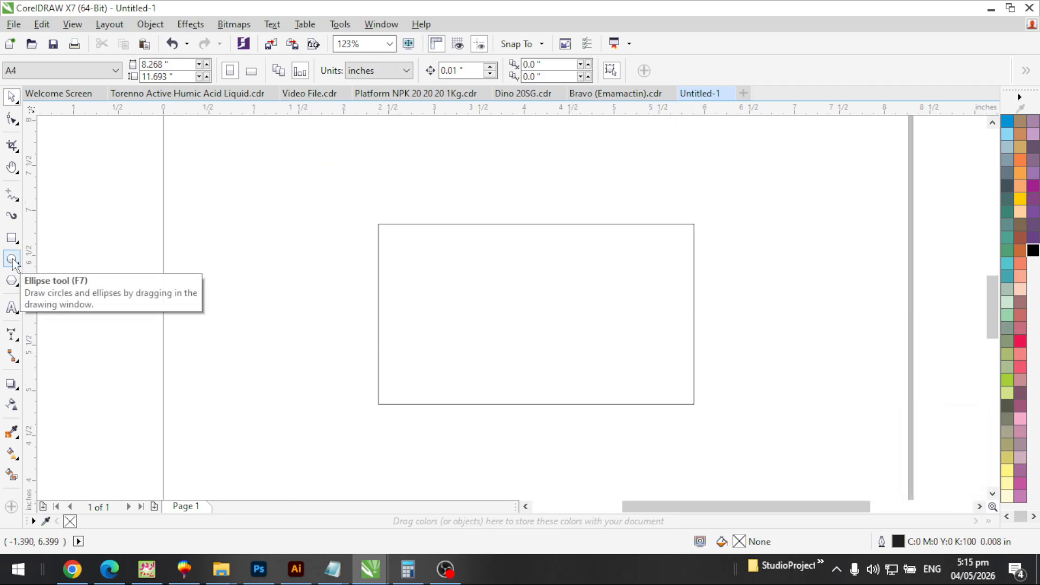
Draw a tall upright ellipse to the left of the rectangle
left_click(13, 262)
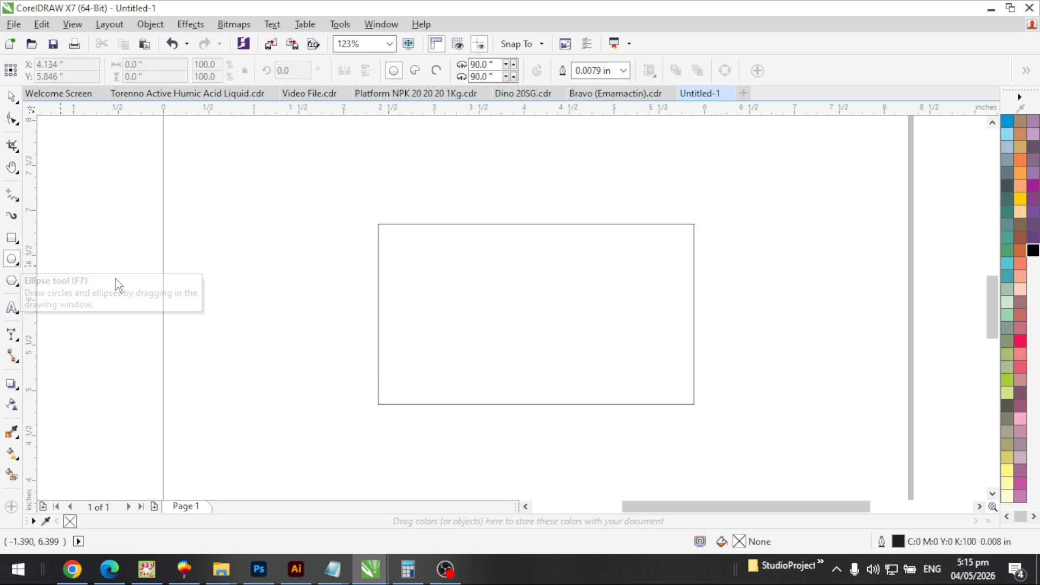
left_click_drag(201, 200, 284, 401)
key("space")
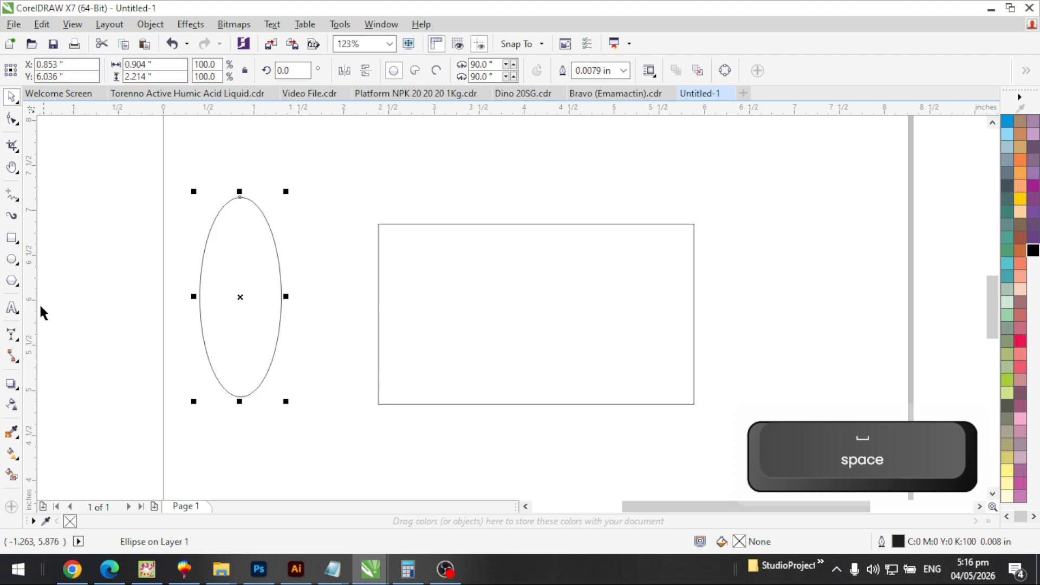
Draw a polygon over the rectangle's top-left corner and set it to 3 sides
left_click(12, 281)
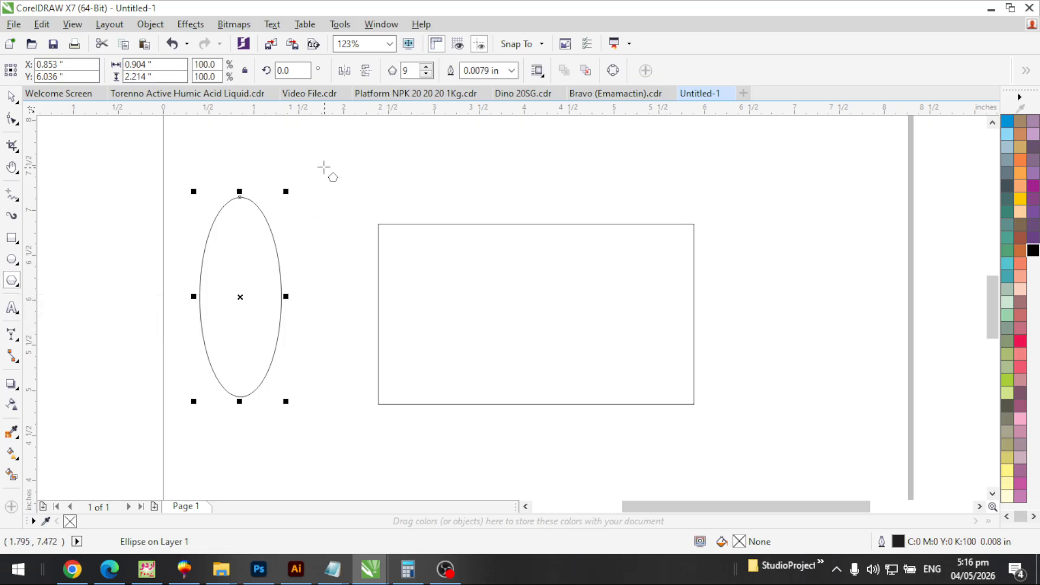
left_click_drag(319, 158, 462, 296)
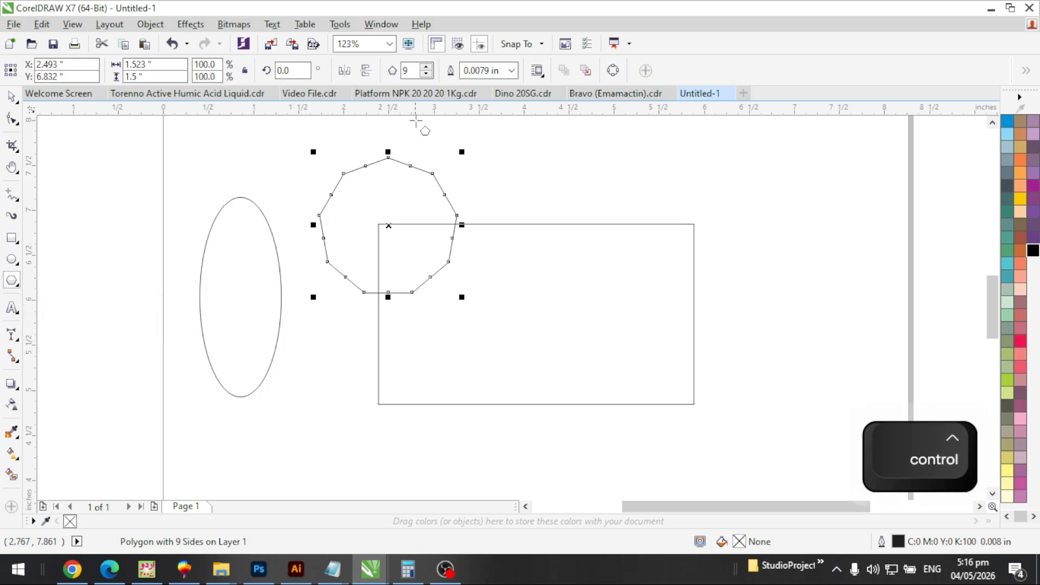
double_click(411, 70)
type("3")
key("Return")
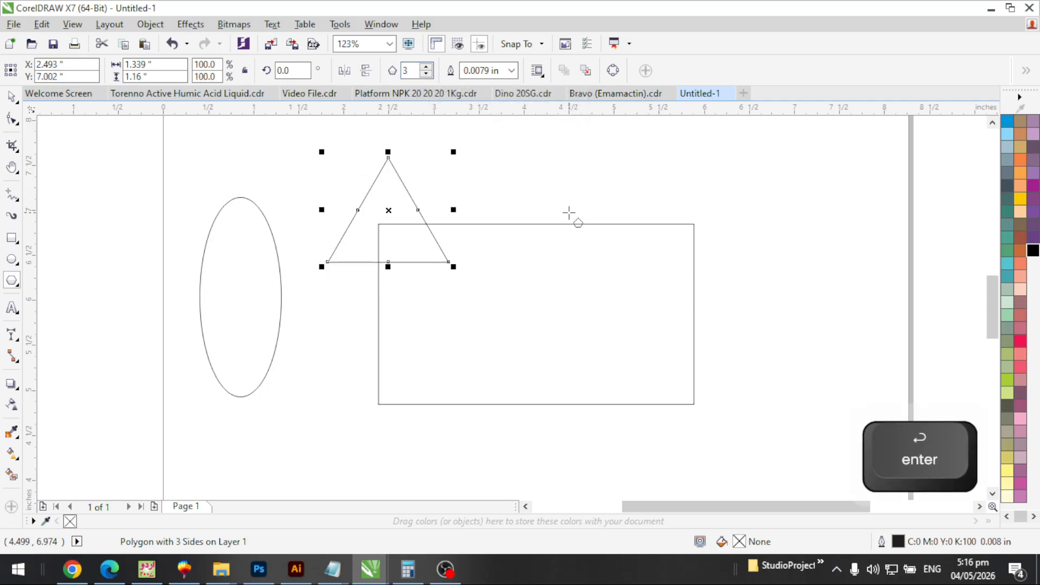
Change the triangle to 6 sides, then to 30 sides
double_click(411, 70)
type("6")
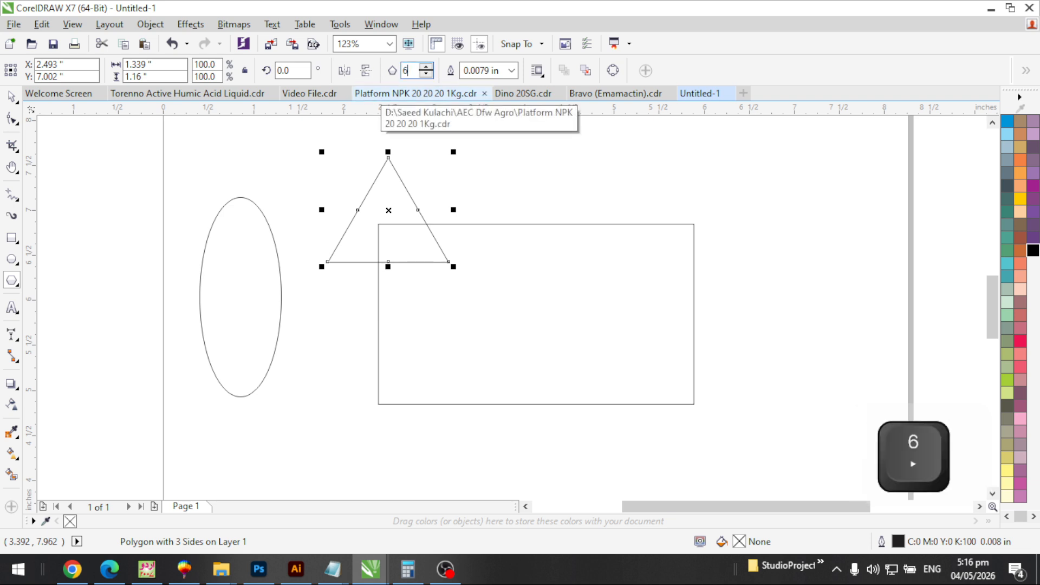
key("Return")
type("30")
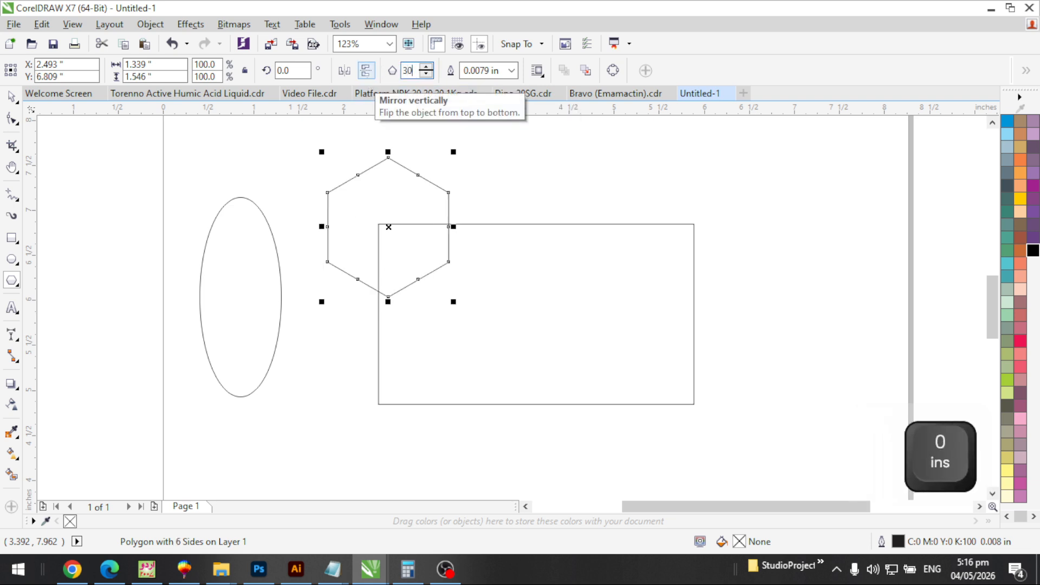
key("Return")
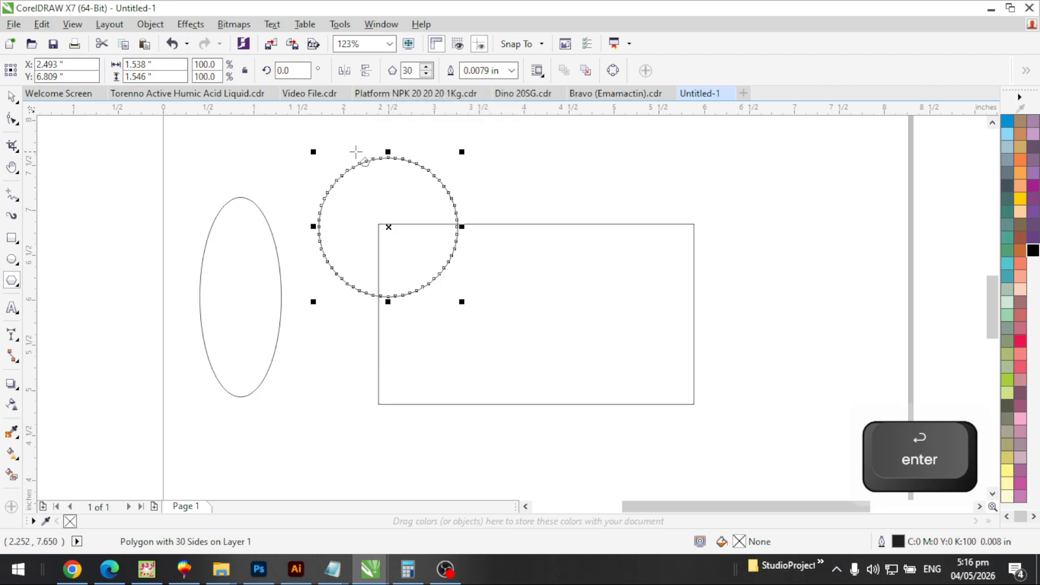
Pull a node of the 30-sided polygon inward to form a spiky star
key("F2")
left_click_drag(309, 147, 492, 313)
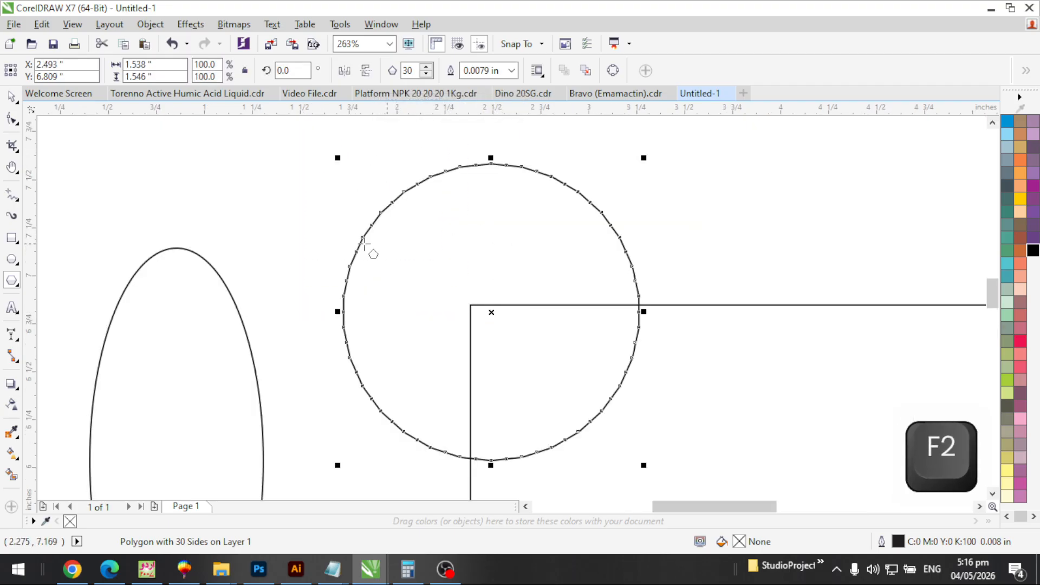
left_click(12, 120)
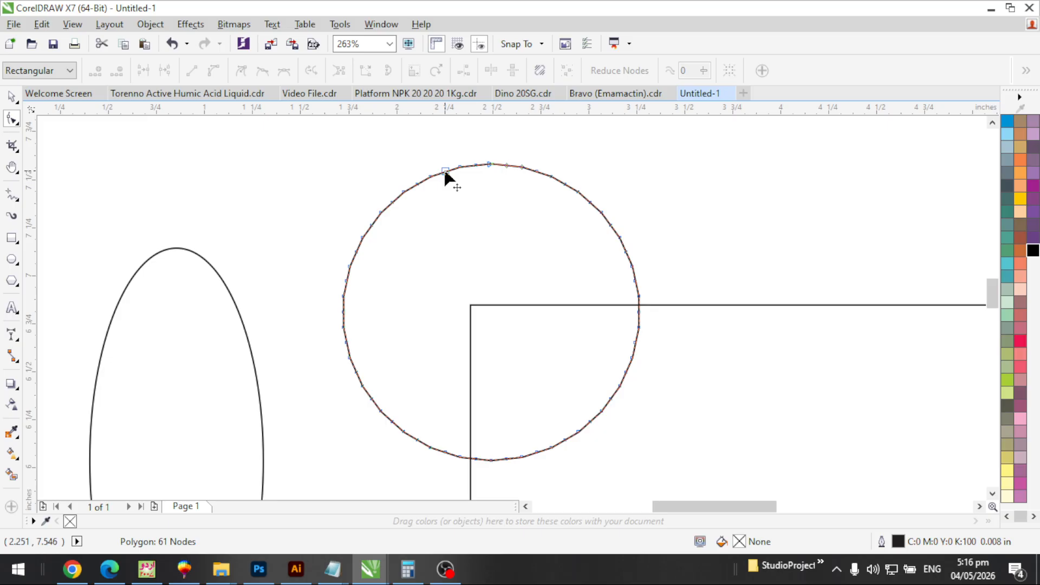
left_click_drag(445, 172, 448, 227)
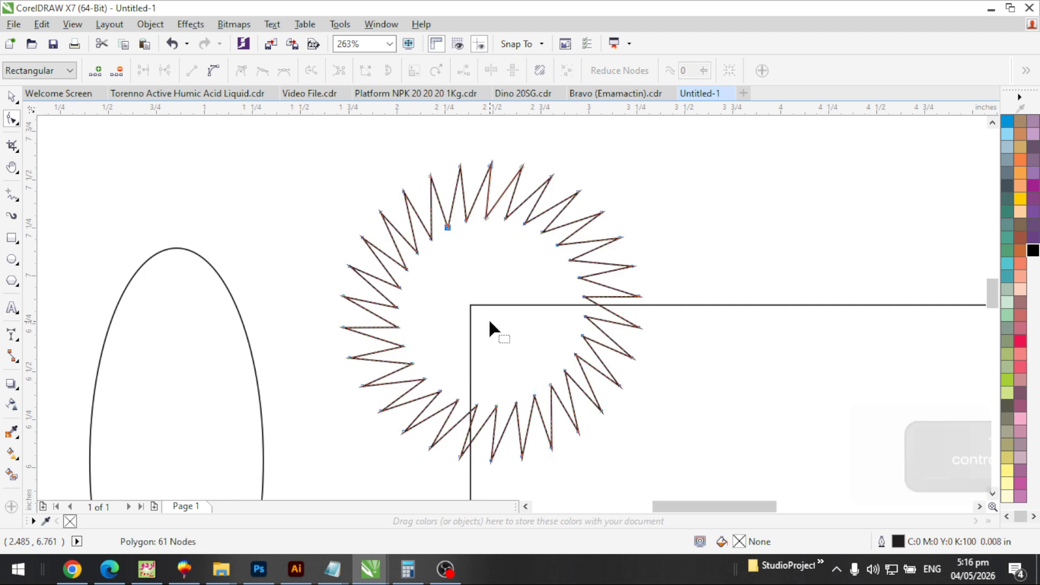
key("space")
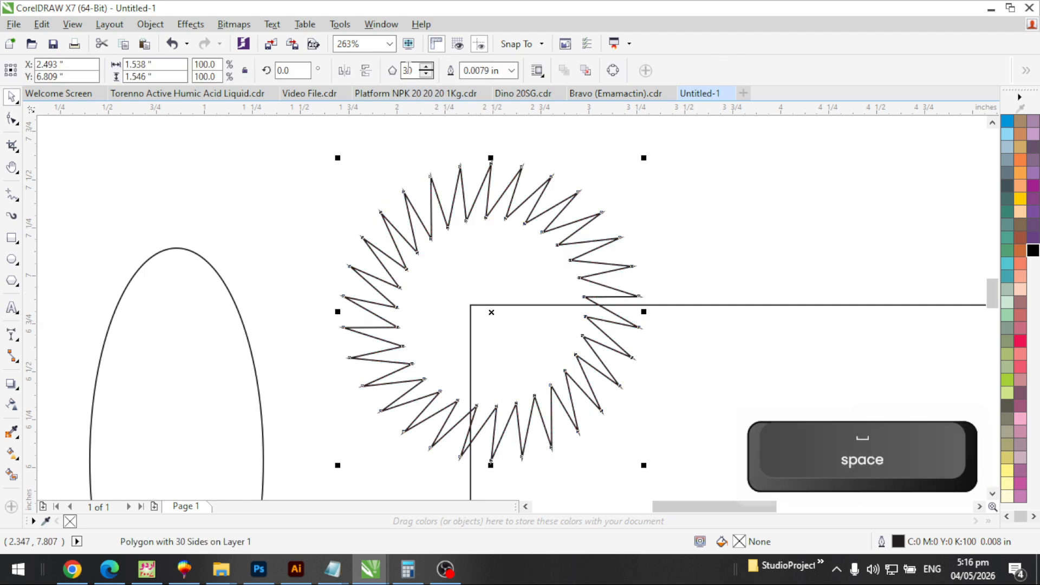
Set the star to 25 points and zoom out to the whole drawing
double_click(415, 70)
type("25")
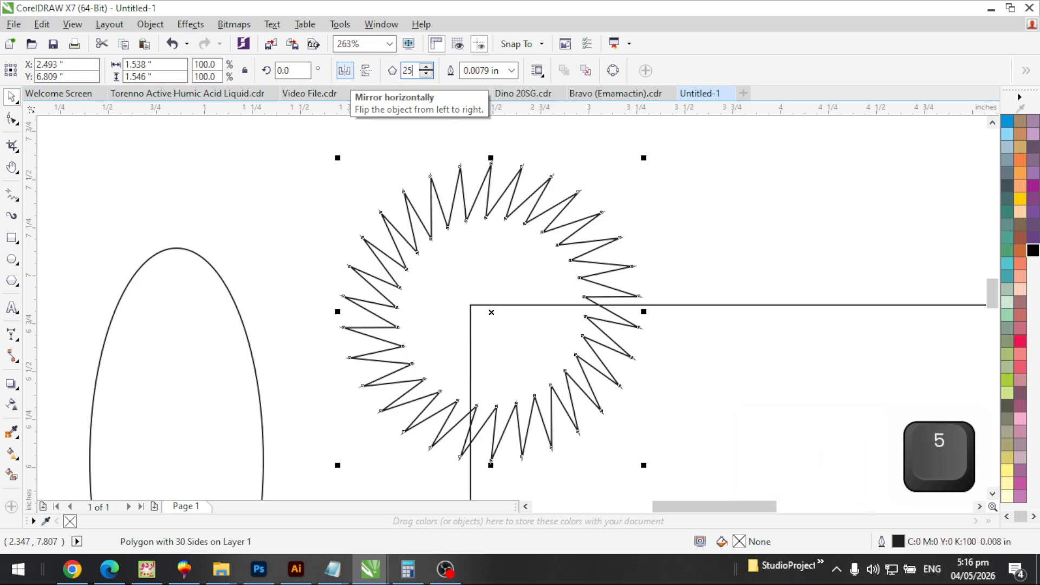
key("Return")
left_click(622, 163)
key("F3")
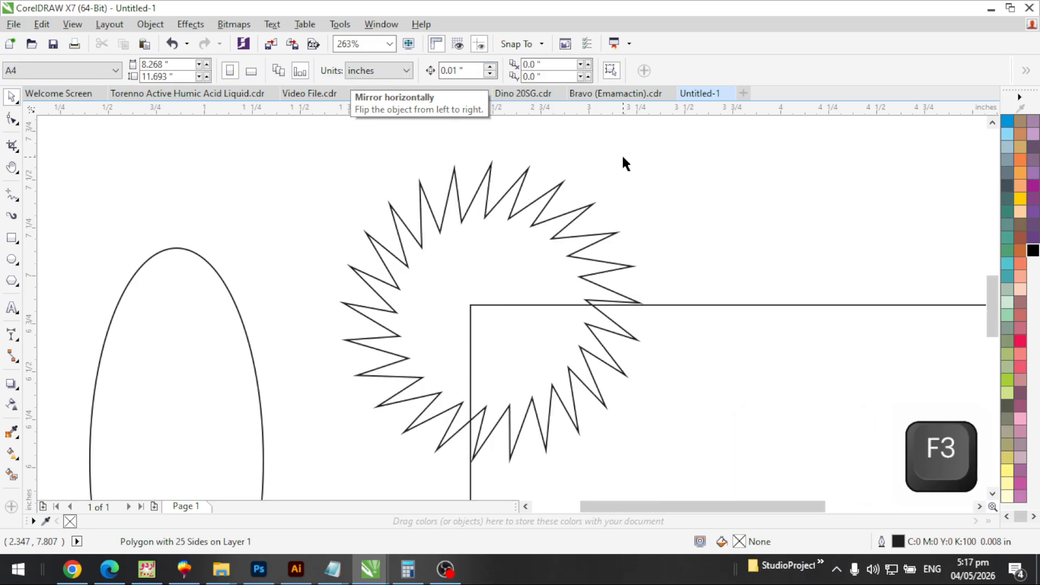
key("F2")
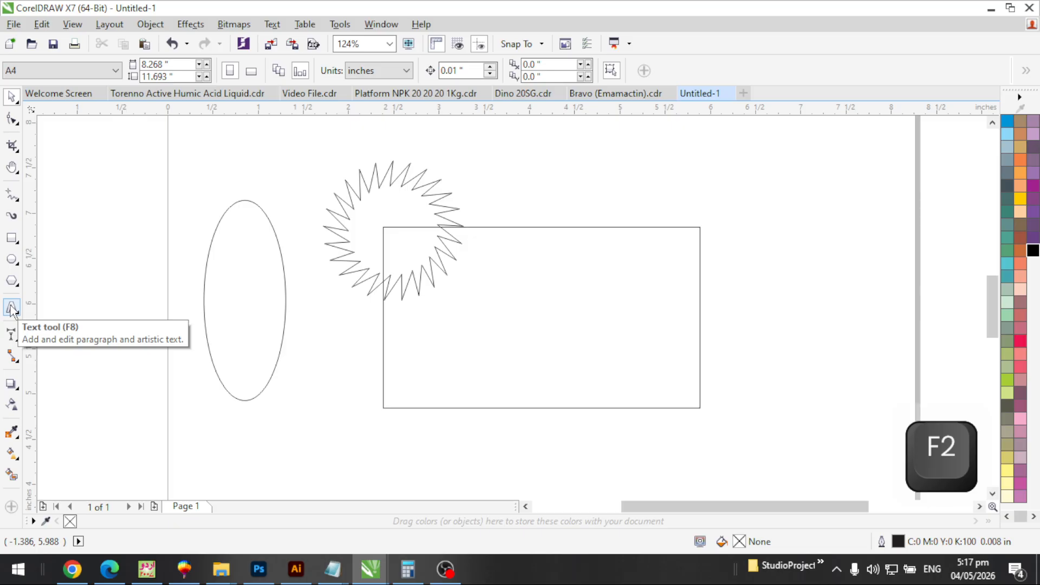
Add the text 'Raheel' above the ellipse and move it right
left_click(11, 309)
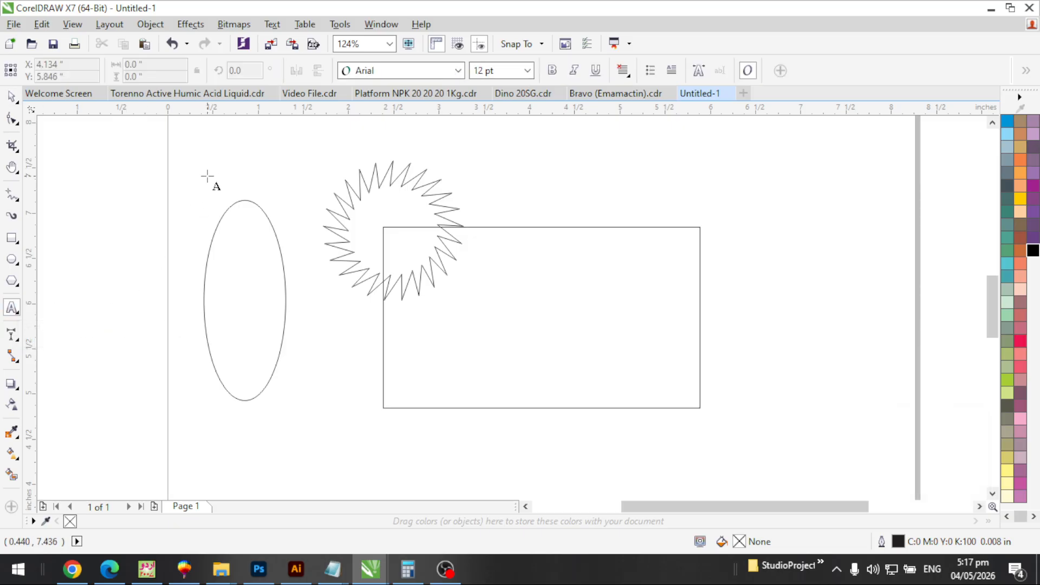
left_click(207, 173)
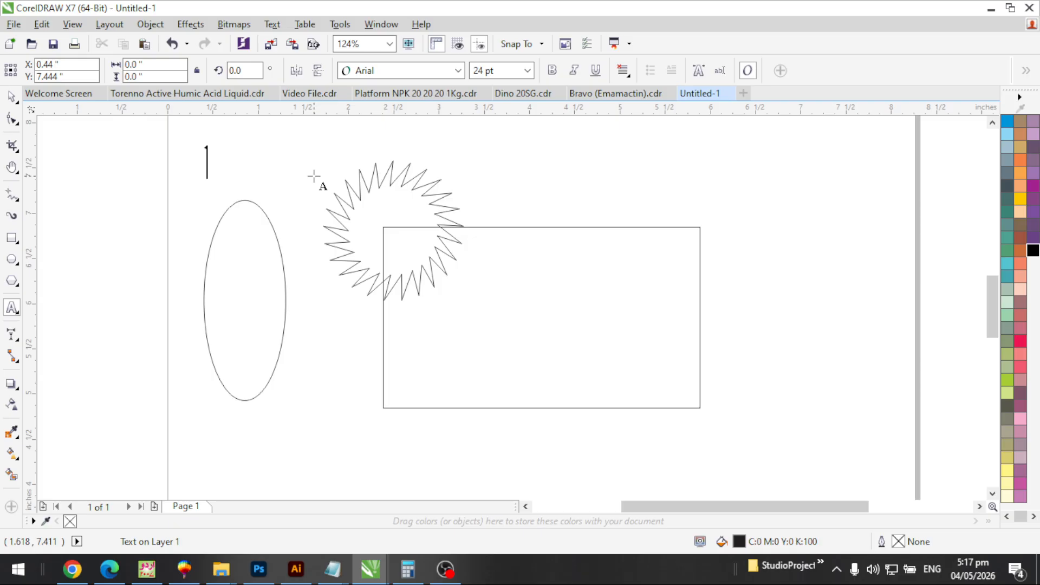
type("Raheel")
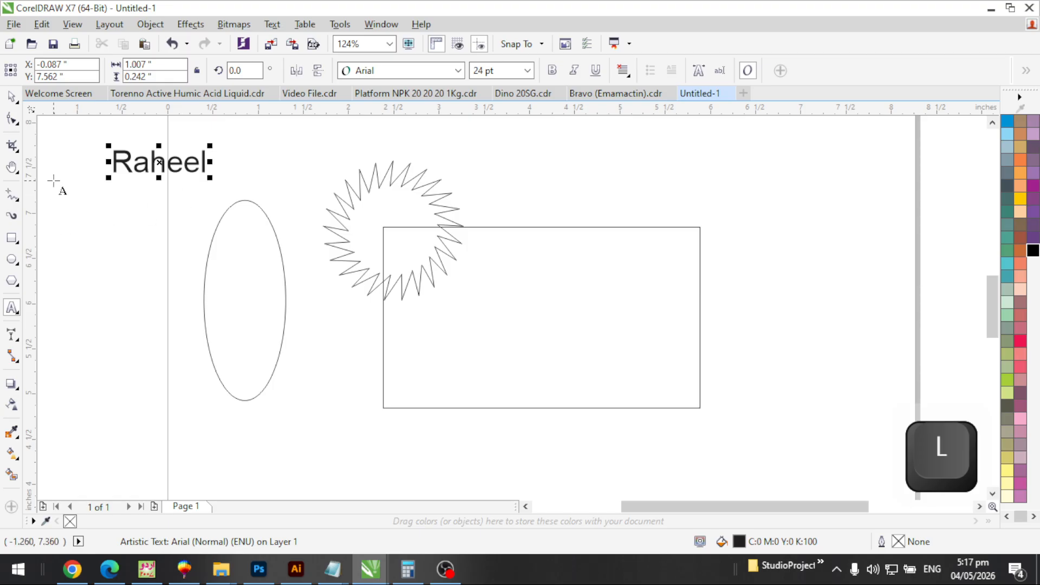
left_click(197, 166)
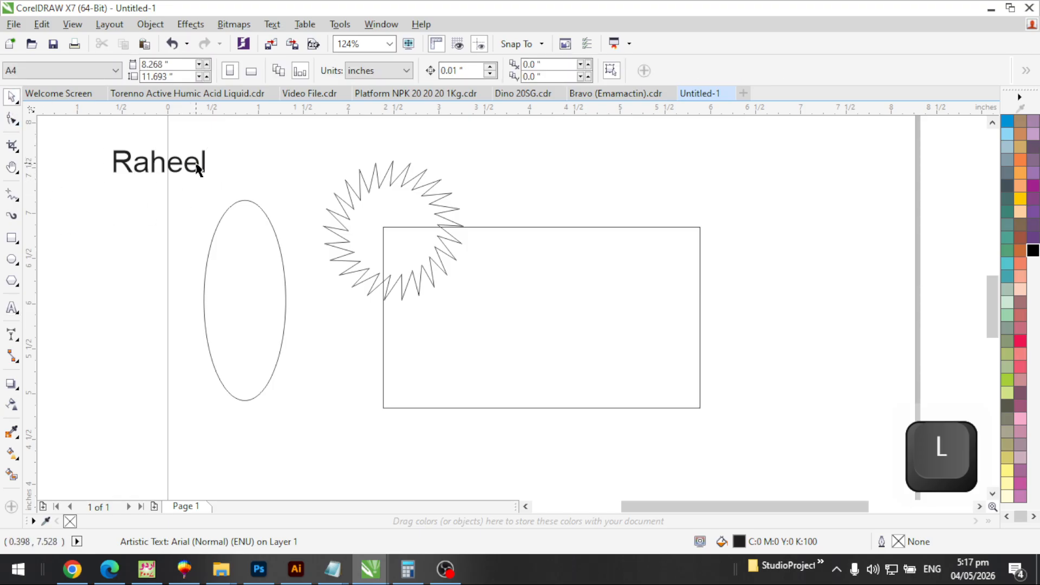
left_click(192, 169)
left_click_drag(190, 166, 642, 182)
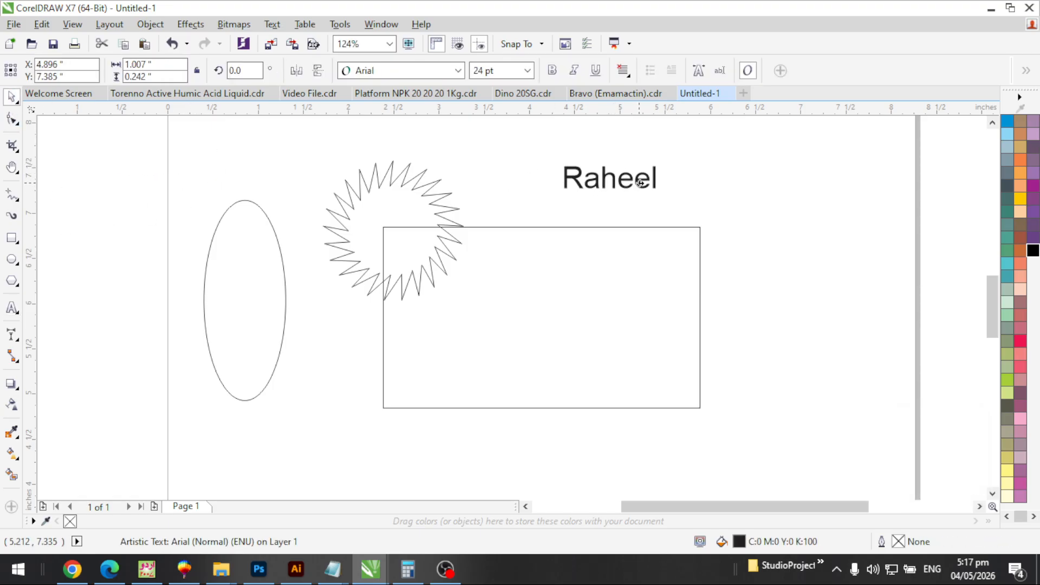
Set 'Raheel' in Candlescript Demo Version, enlarge it about 131%, and place it by the rectangle's top-right corner
left_click(458, 70)
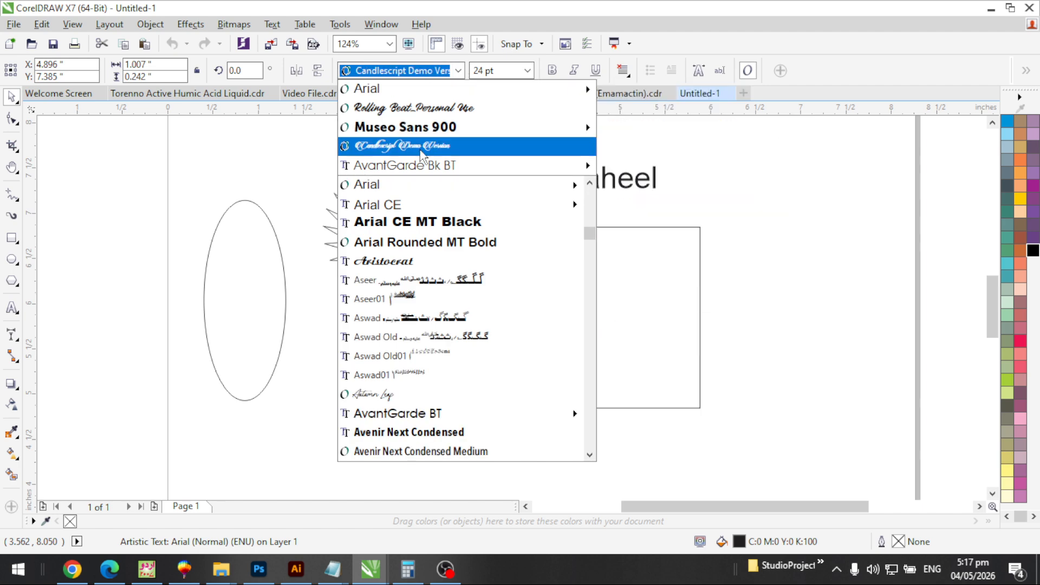
left_click(402, 146)
left_click_drag(688, 205, 757, 227)
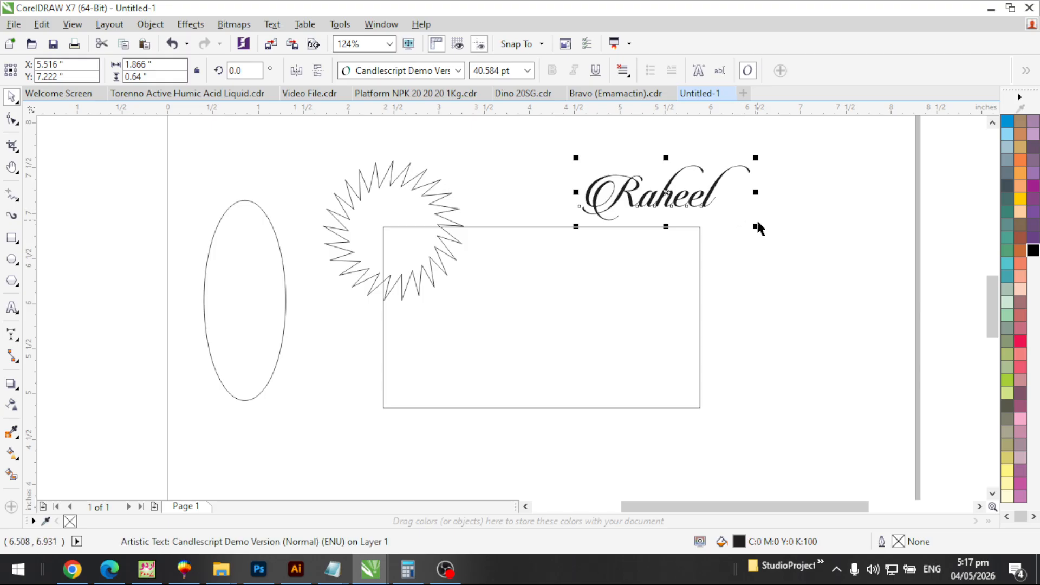
left_click(764, 206)
left_click(707, 212)
left_click(713, 204)
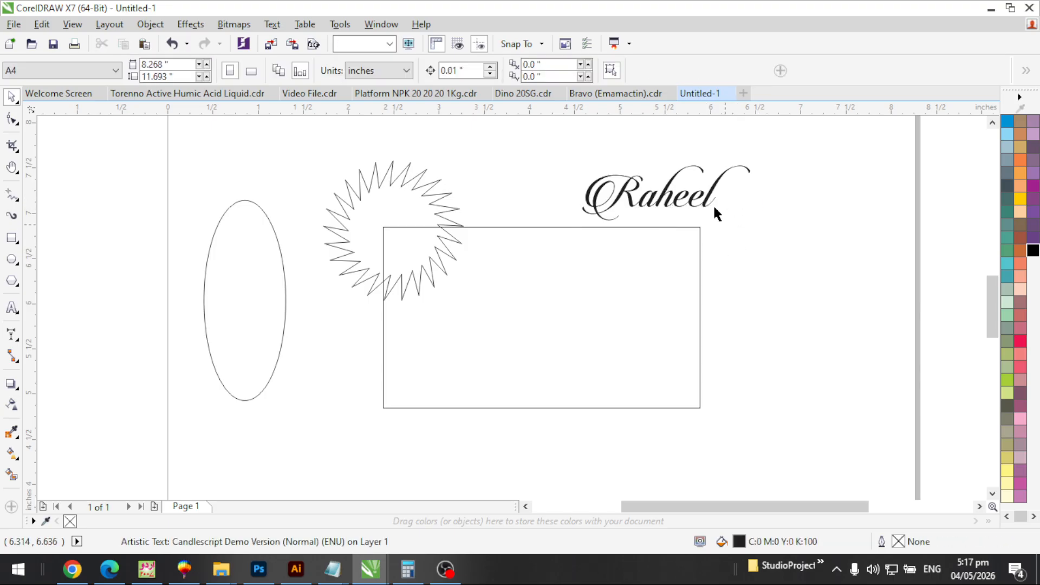
left_click_drag(712, 209, 833, 236)
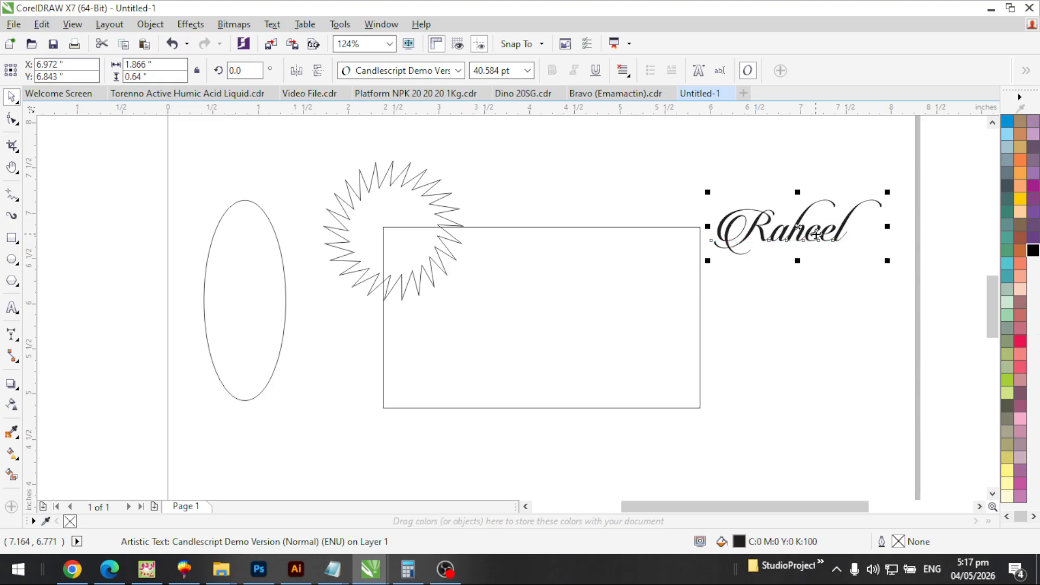
left_click(815, 233)
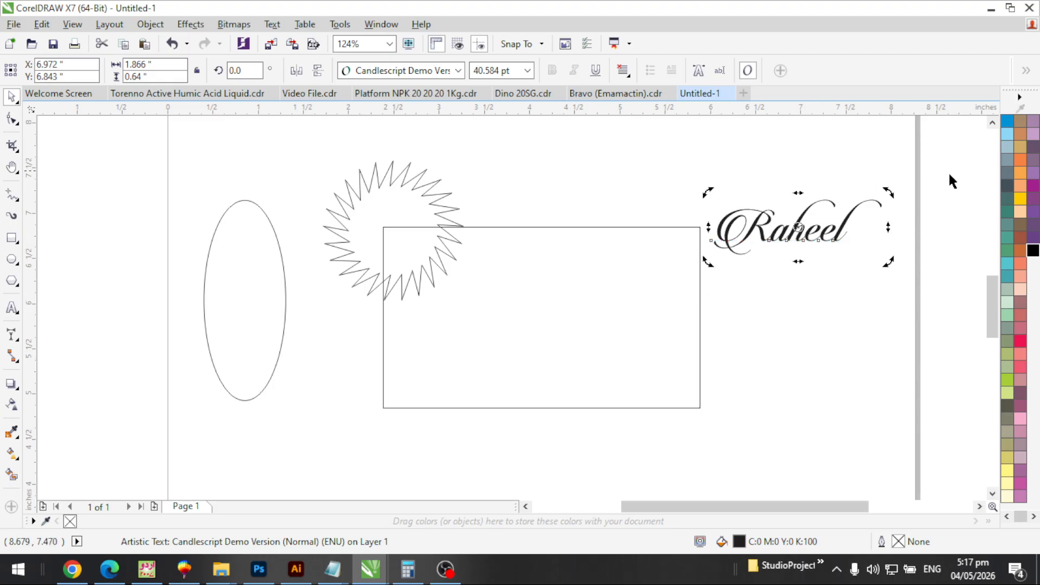
left_click_drag(892, 188, 897, 227)
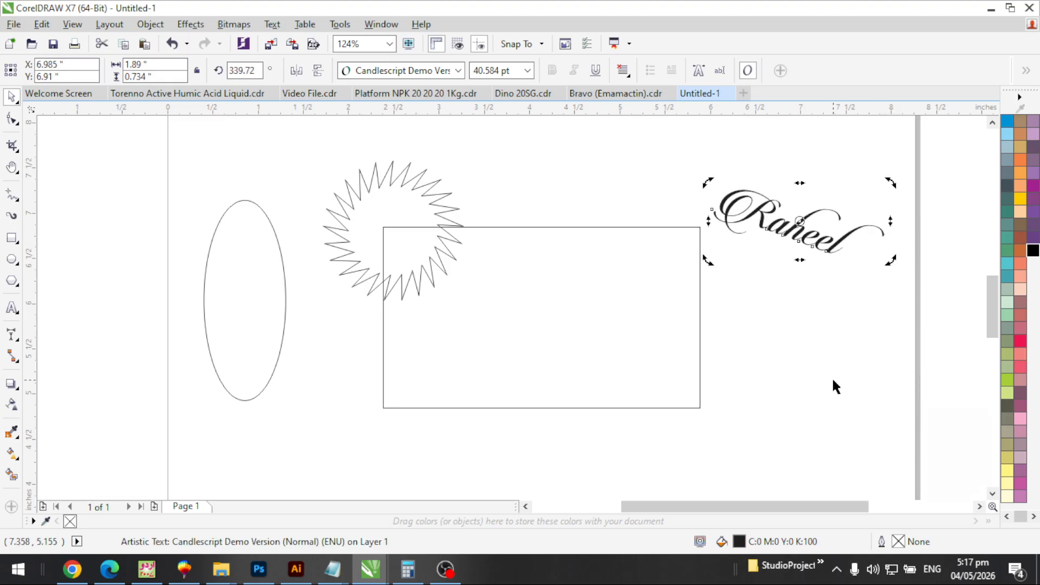
key("ctrl+z")
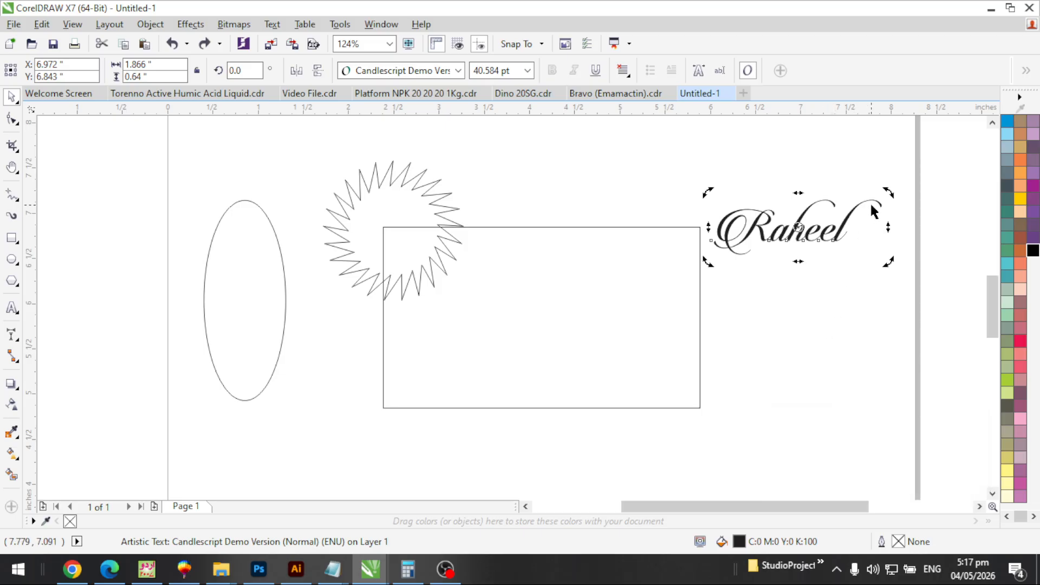
key("ctrl")
left_click_drag(890, 194, 886, 265)
key("ctrl+z")
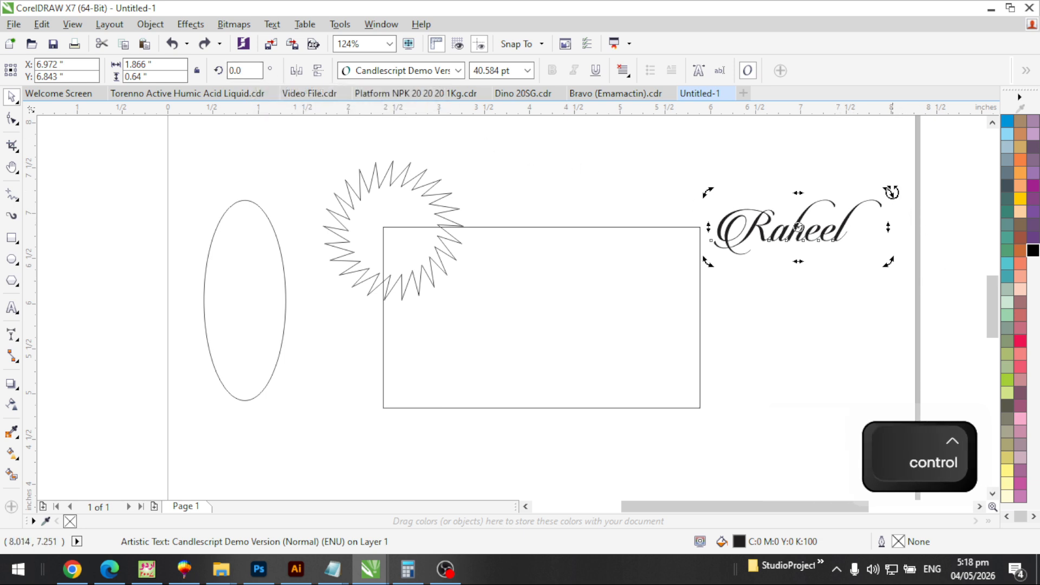
left_click_drag(893, 193, 902, 228)
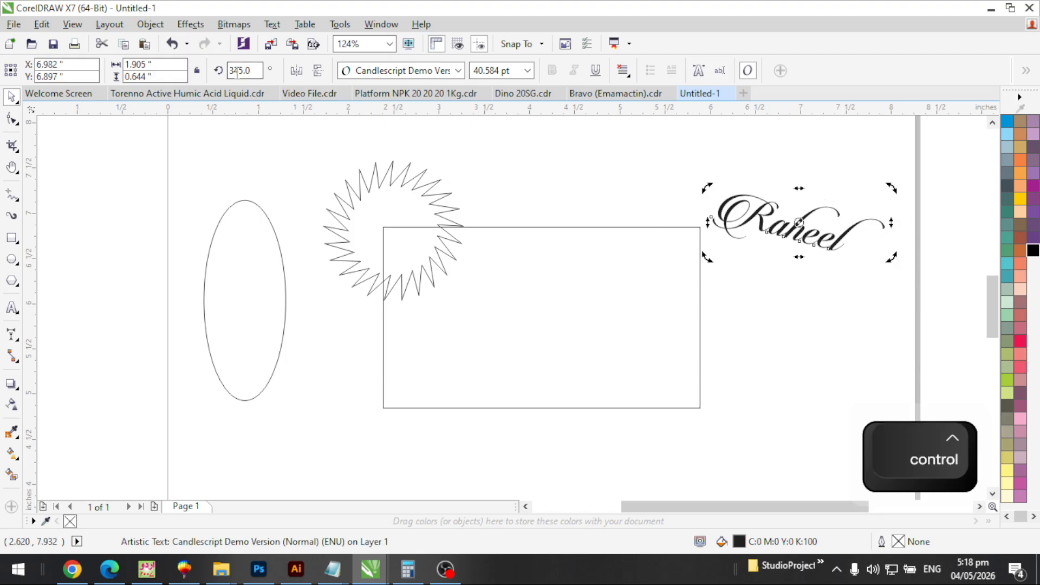
left_click_drag(898, 187, 906, 220)
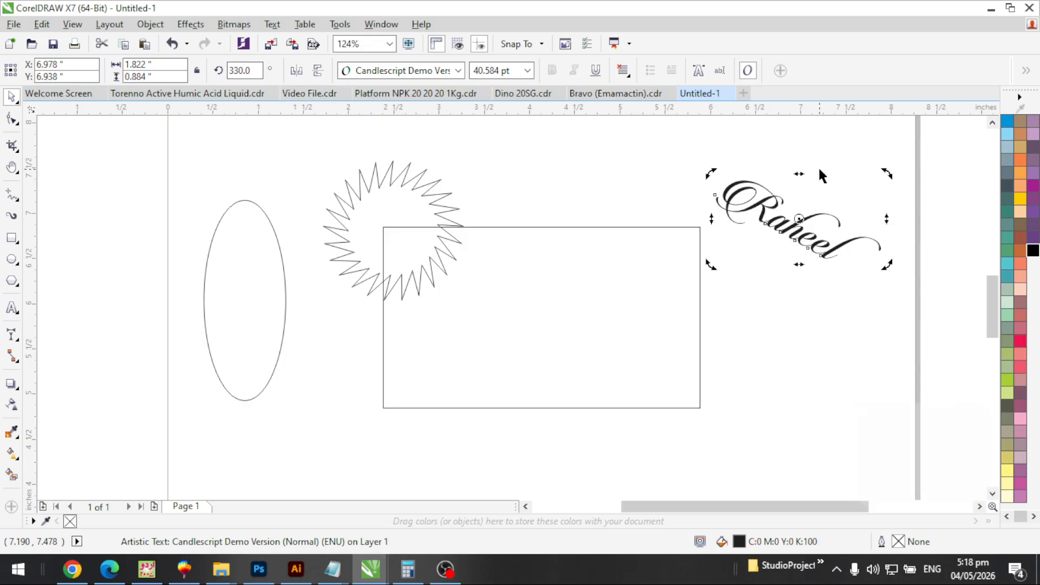
key("ctrl+z")
key("ctrl+z")
key("F3")
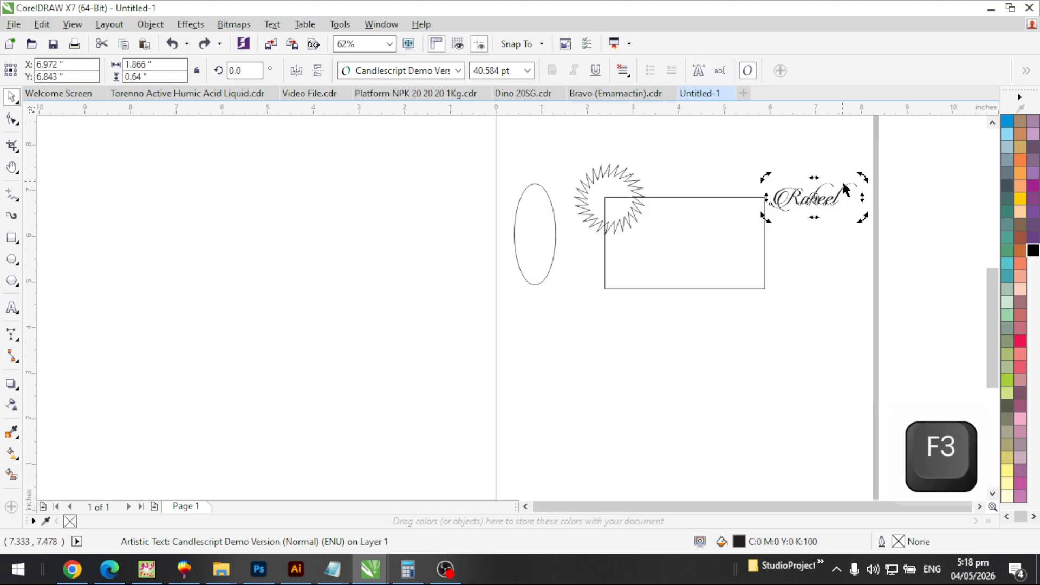
key("F2")
left_click_drag(515, 287, 867, 162)
key("Escape")
Try rotating the rectangle, then undo the rotation
left_click(520, 309)
left_click(724, 239)
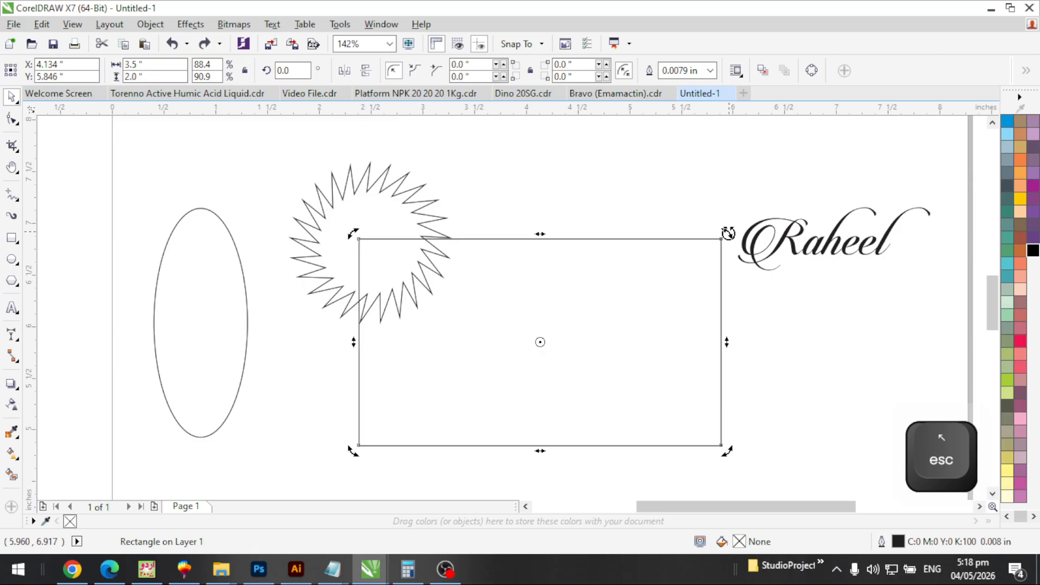
left_click_drag(728, 233, 745, 372)
key("ctrl+z")
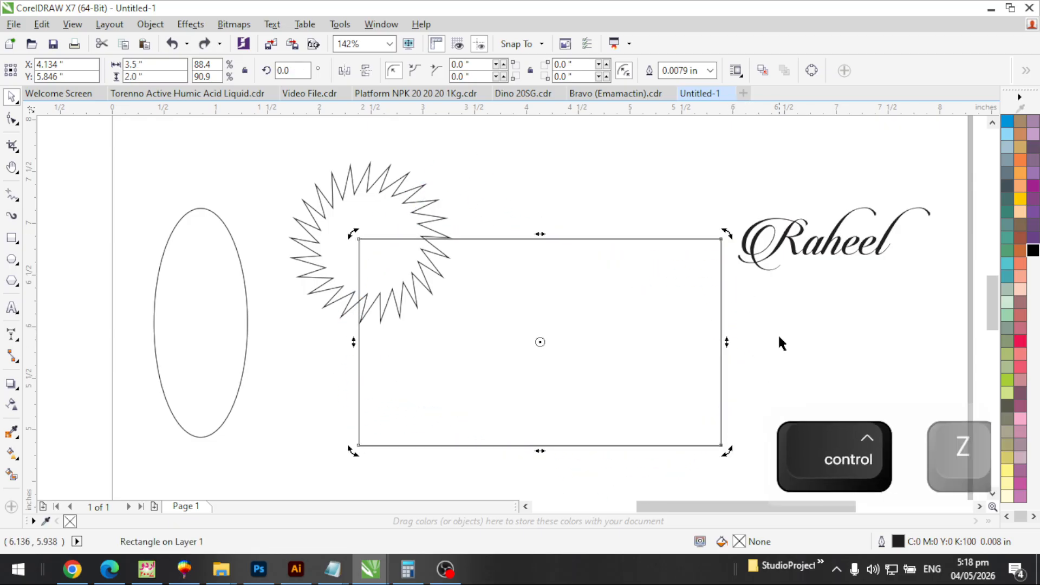
scroll(691, 239, "down", 2)
key("F2")
left_click_drag(479, 204, 770, 411)
key("Escape")
Move the star left so it overlaps the ellipse
left_click(325, 160)
left_click_drag(336, 168, 228, 139)
left_click(341, 174)
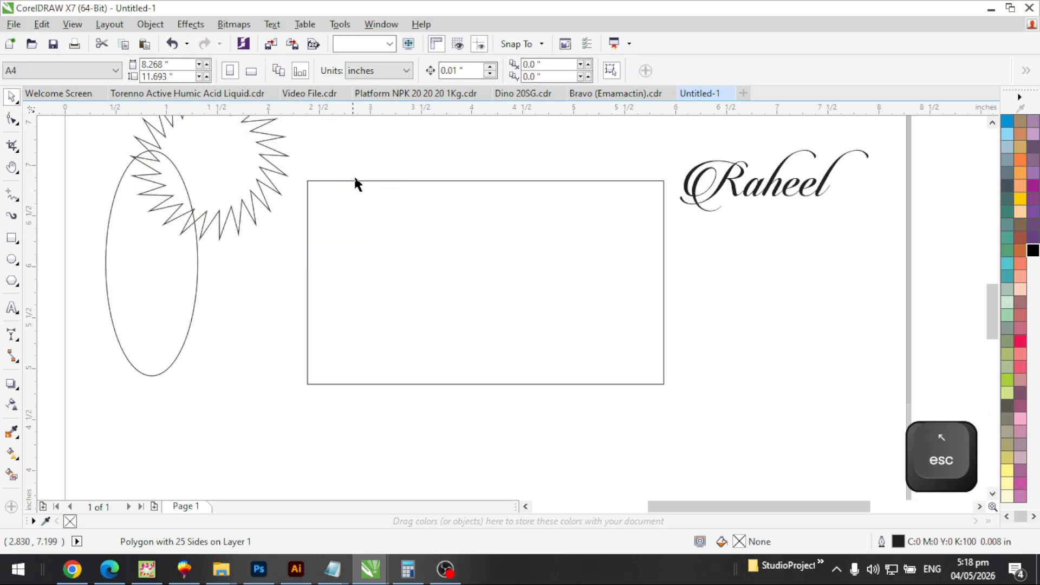
Round all four rectangle corners to 0.291 inches
left_click(374, 217)
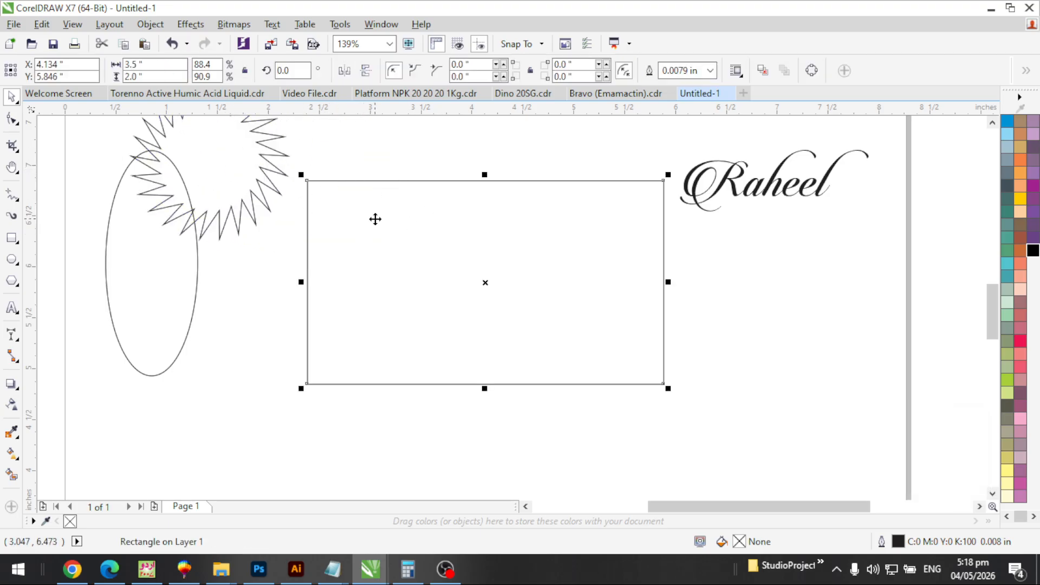
left_click(13, 119)
left_click_drag(307, 182, 317, 209)
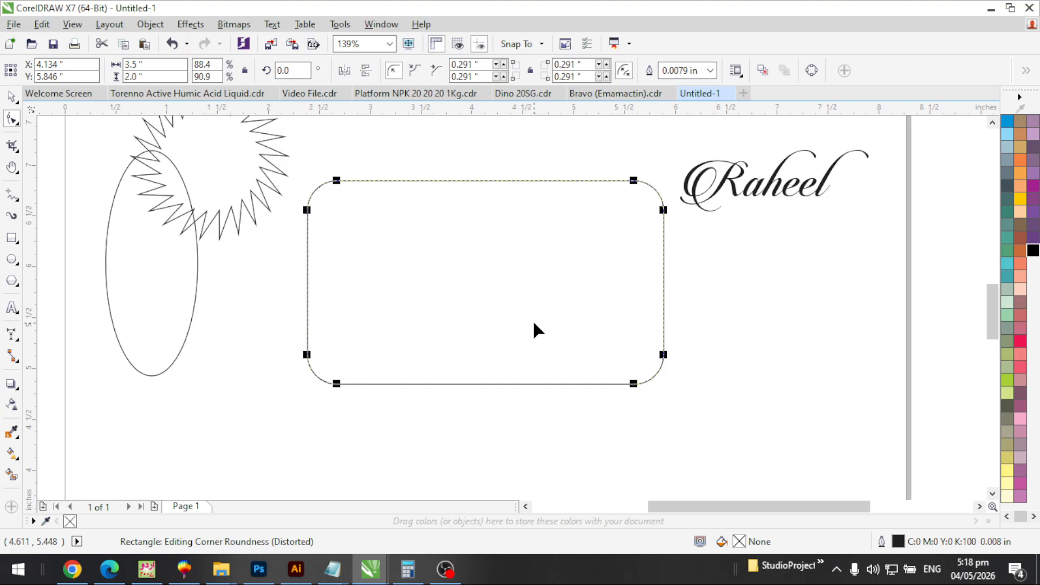
key("space")
Move all four objects off the page's left edge and select the Raheel text
key("F3")
key("ctrl+a")
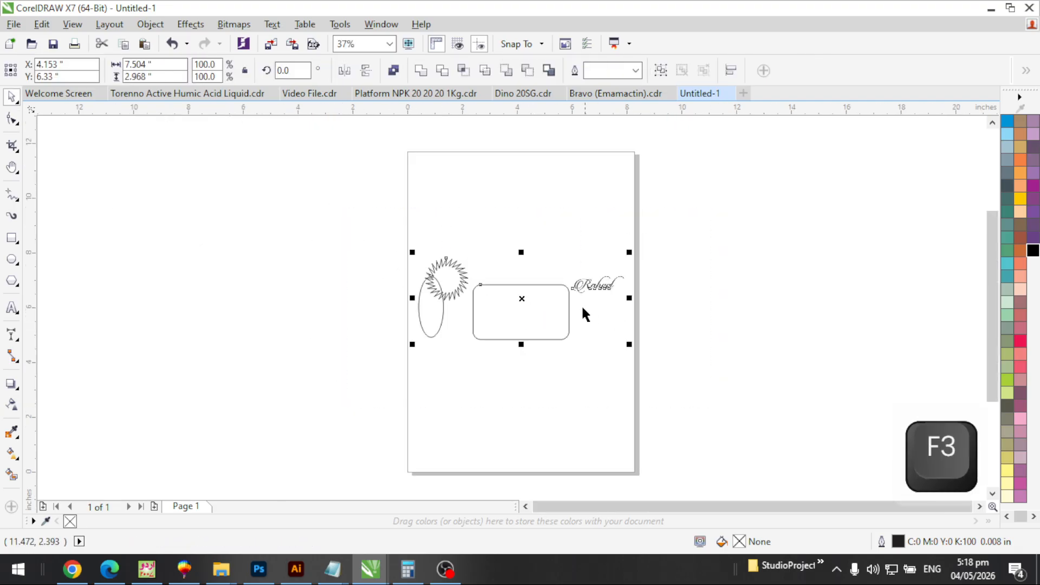
left_click_drag(534, 309, 314, 271)
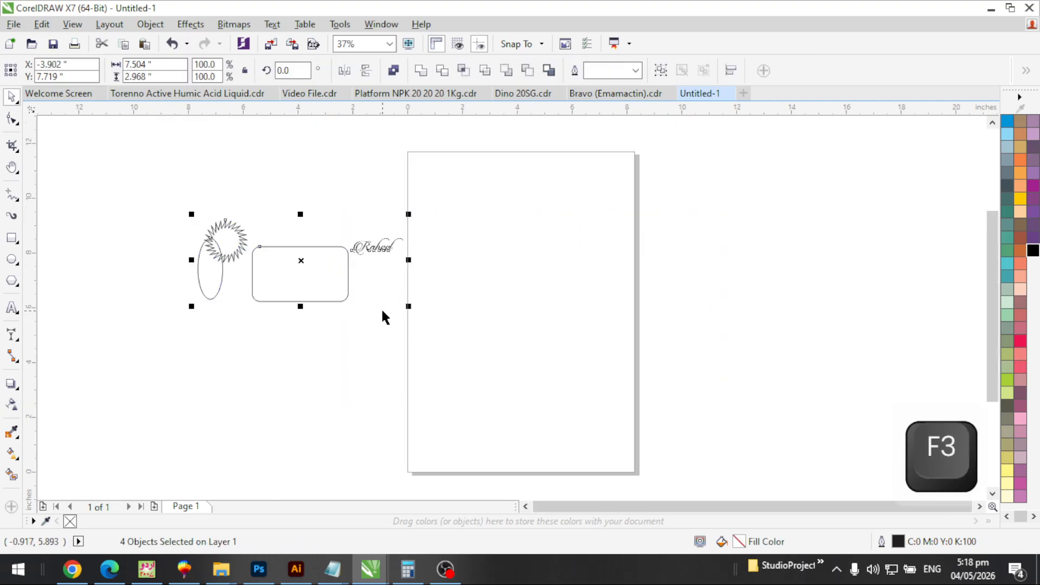
key("F2")
left_click_drag(200, 220, 501, 395)
left_click_drag(465, 146, 757, 286)
left_click_drag(346, 159, 633, 406)
key("space")
left_click(488, 225)
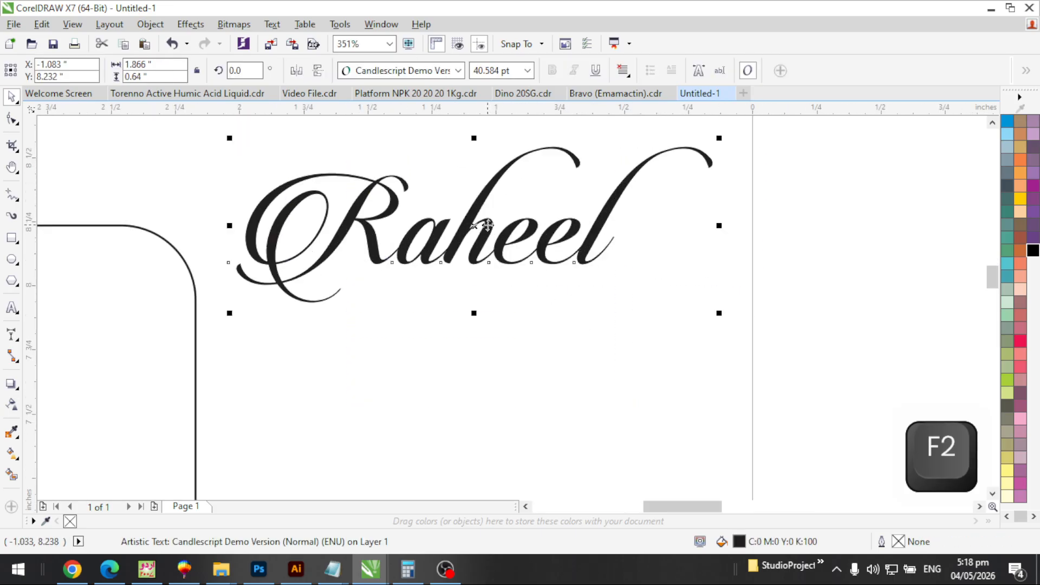
Add a red drop shadow falling down-right from 'Raheel'
left_click(12, 385)
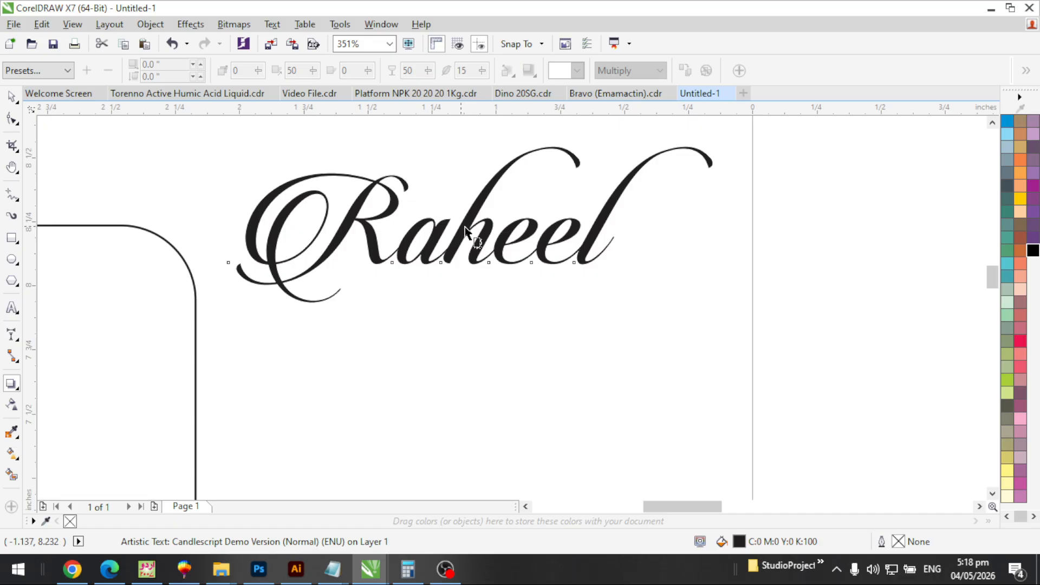
left_click_drag(472, 233, 503, 328)
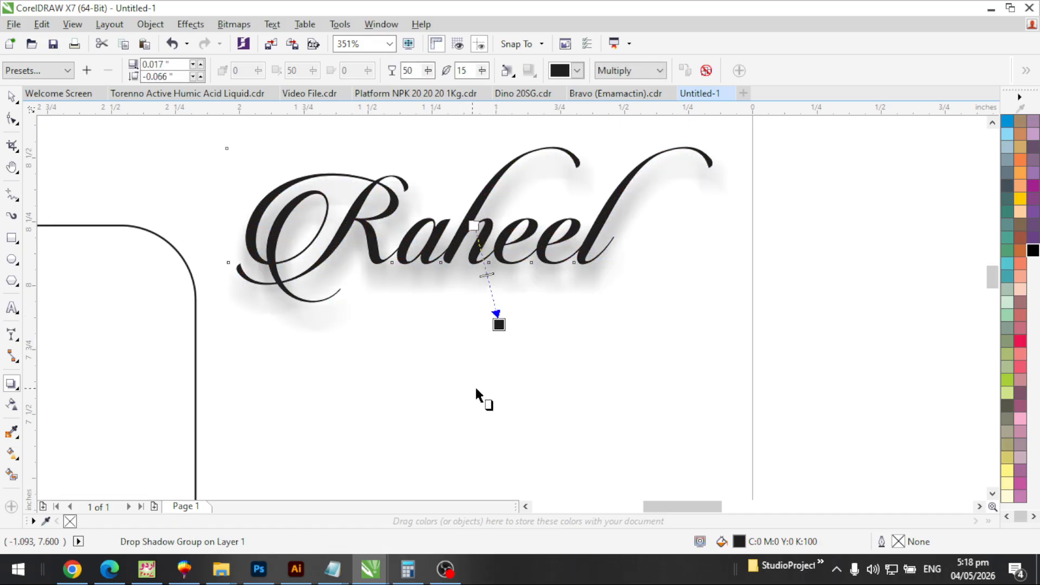
left_click(577, 71)
left_click(592, 116)
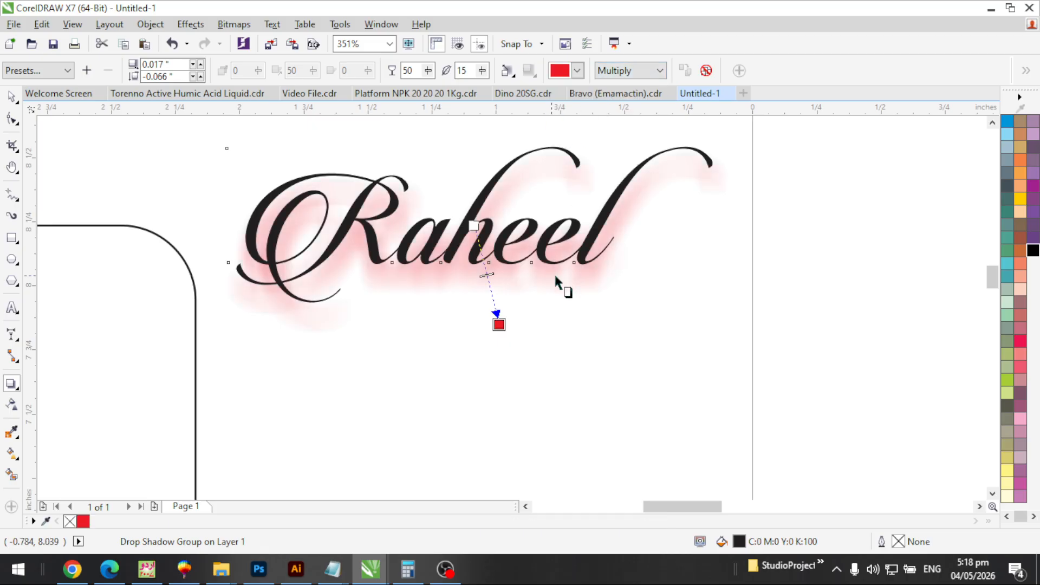
Set the shadow feathering to 5 and opacity to 100
left_click(469, 71)
type("5")
key("Return")
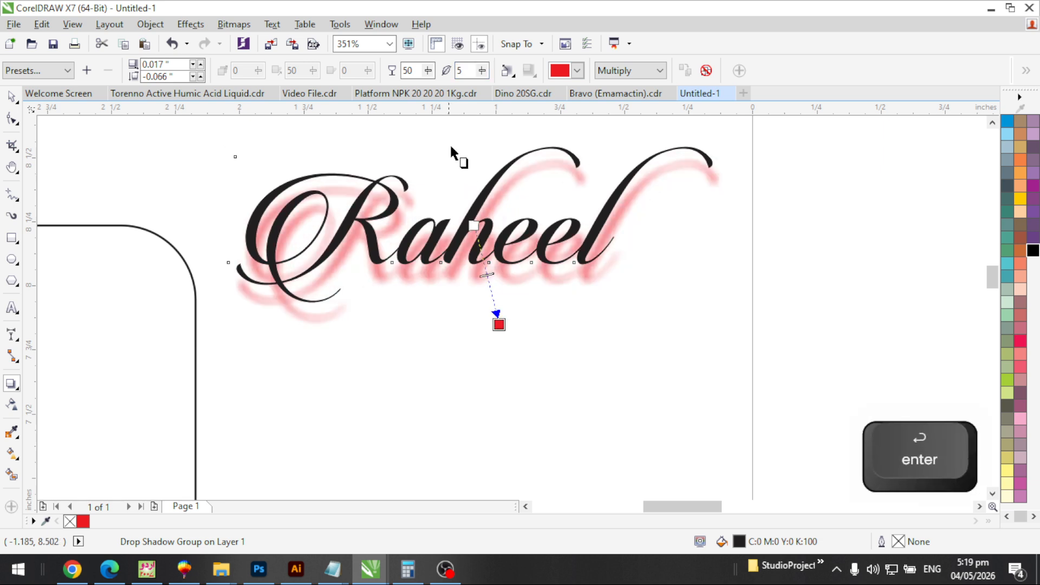
double_click(415, 70)
type("25")
key("Return")
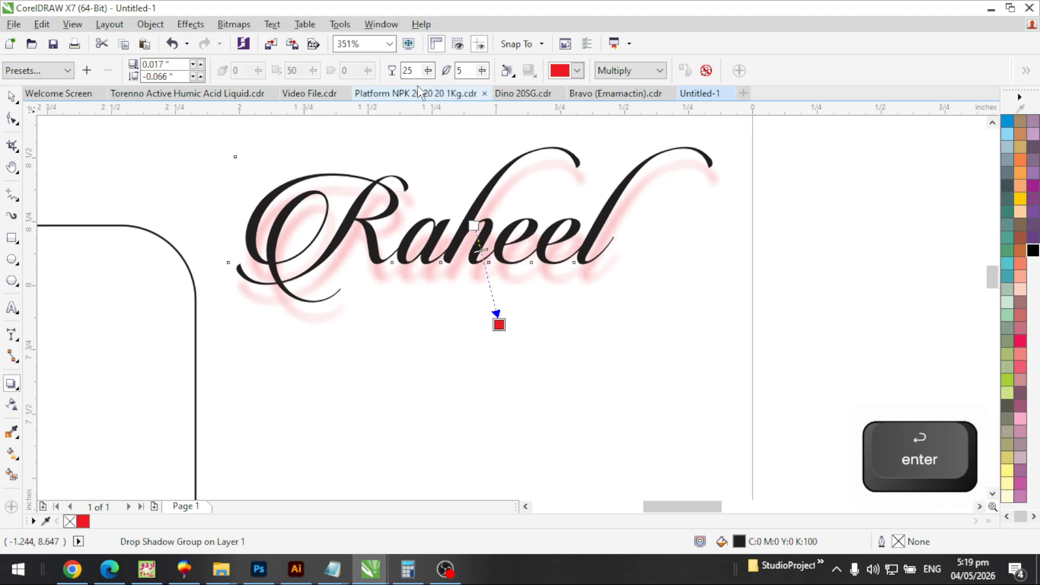
type("100")
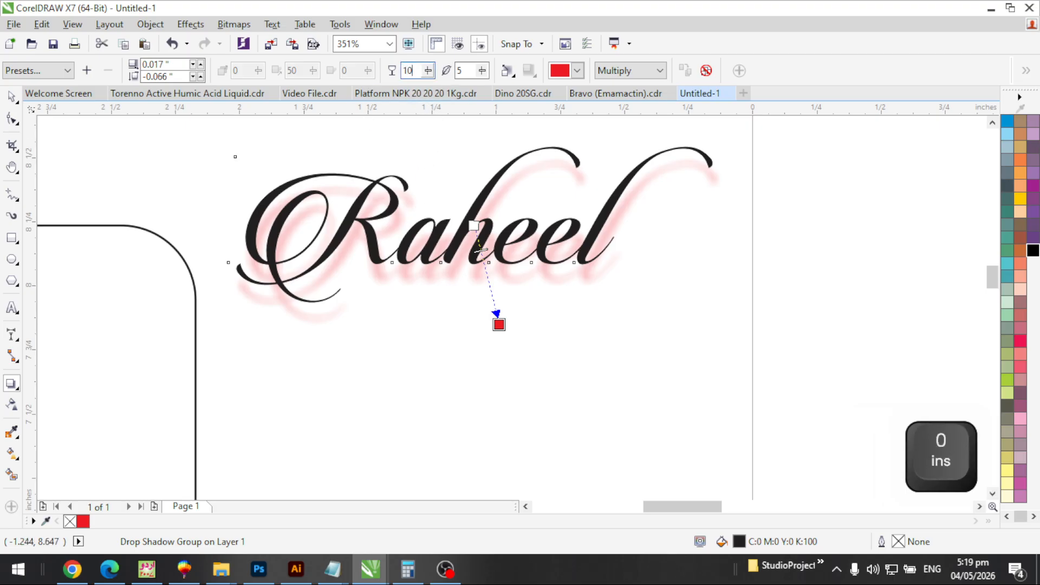
key("Return")
key("Escape")
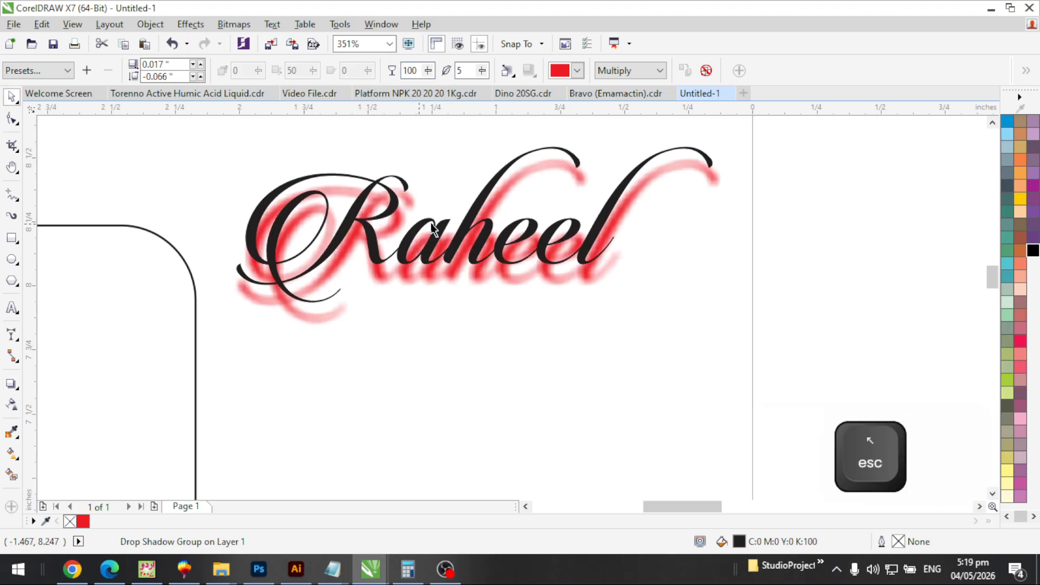
key("F3")
key("F3")
Zoom in on the rounded rectangle and fill it with Light Green
key("F2")
left_click_drag(167, 162, 498, 354)
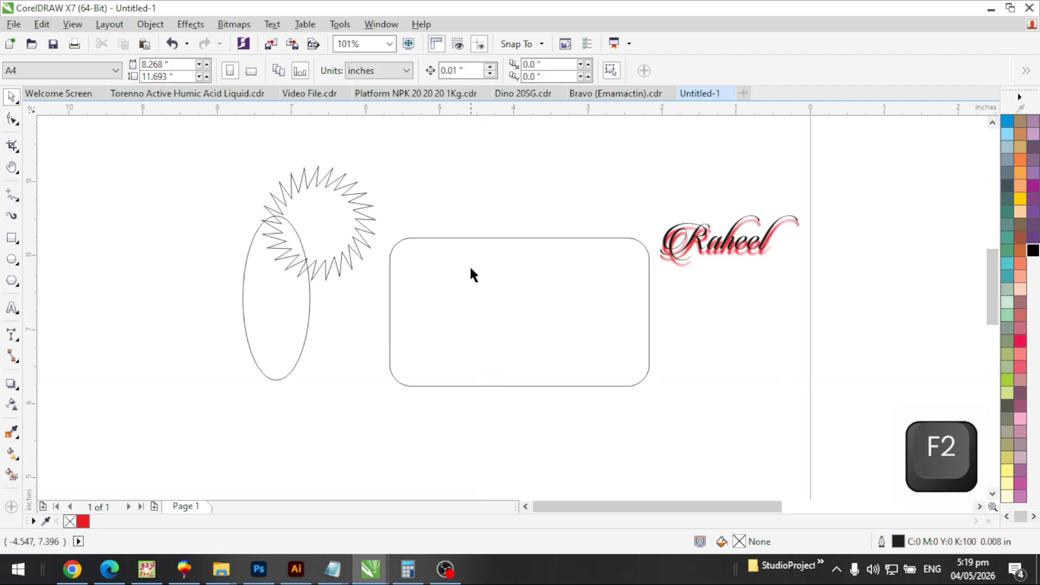
left_click(475, 253)
key("F2")
left_click_drag(297, 175, 732, 437)
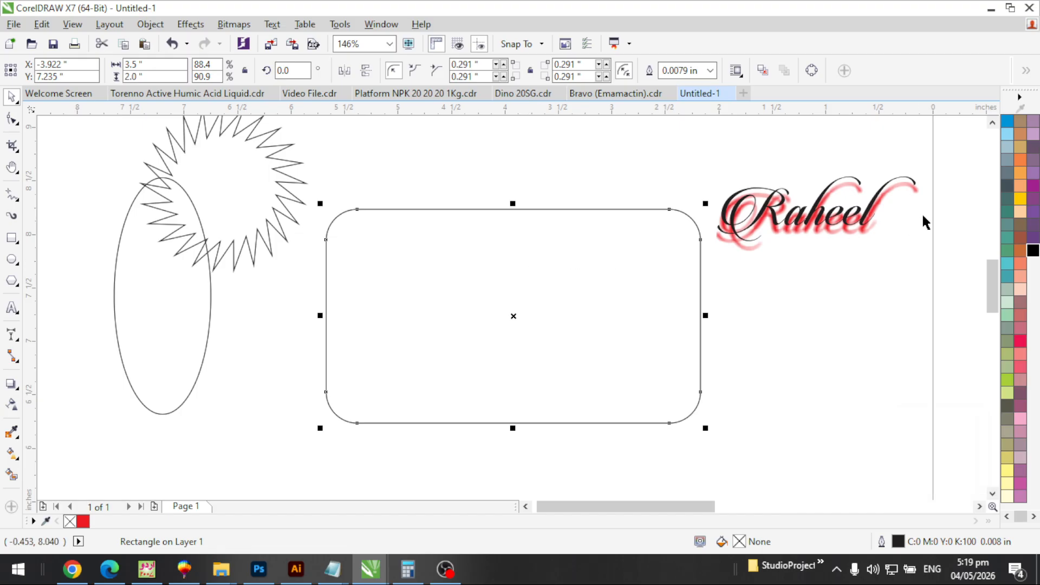
left_click(1008, 238)
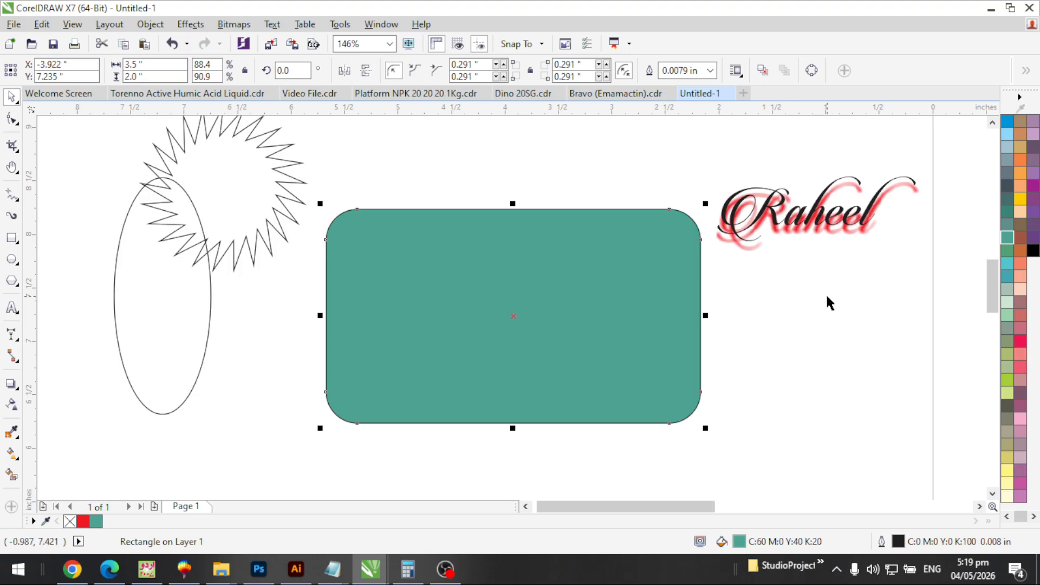
Give the rounded rectangle a purple outline
key("F2")
left_click_drag(636, 185, 713, 274)
left_click_drag(406, 158, 713, 420)
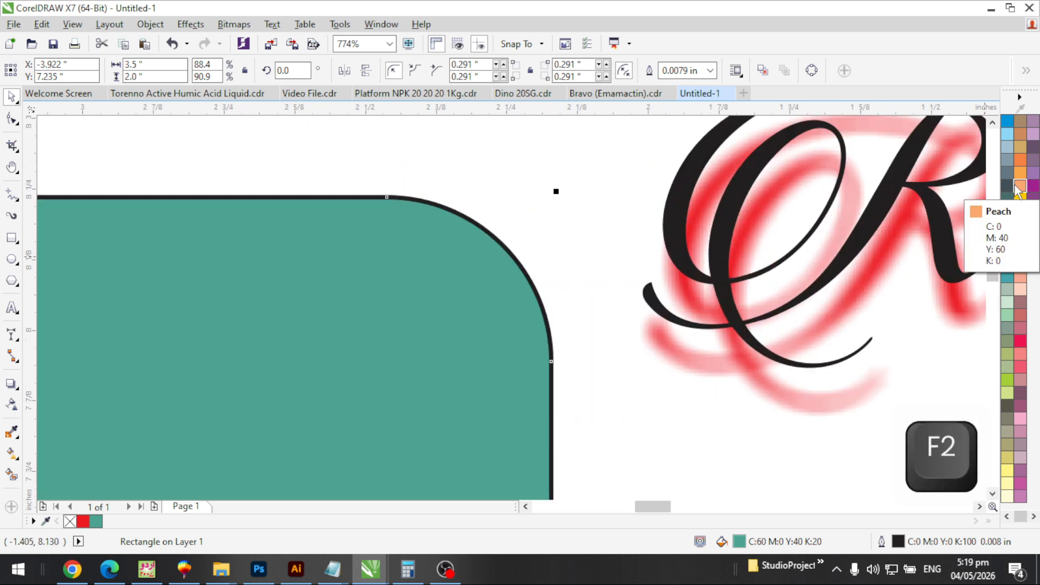
right_click(1032, 186)
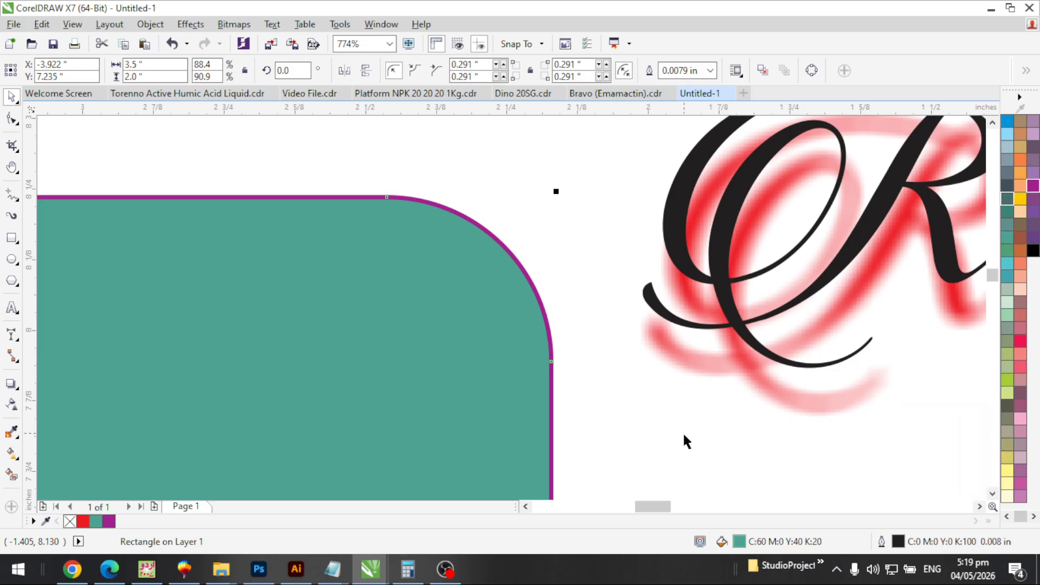
Zoom in on the Raheel text and select it
scroll(676, 228, "down", 3)
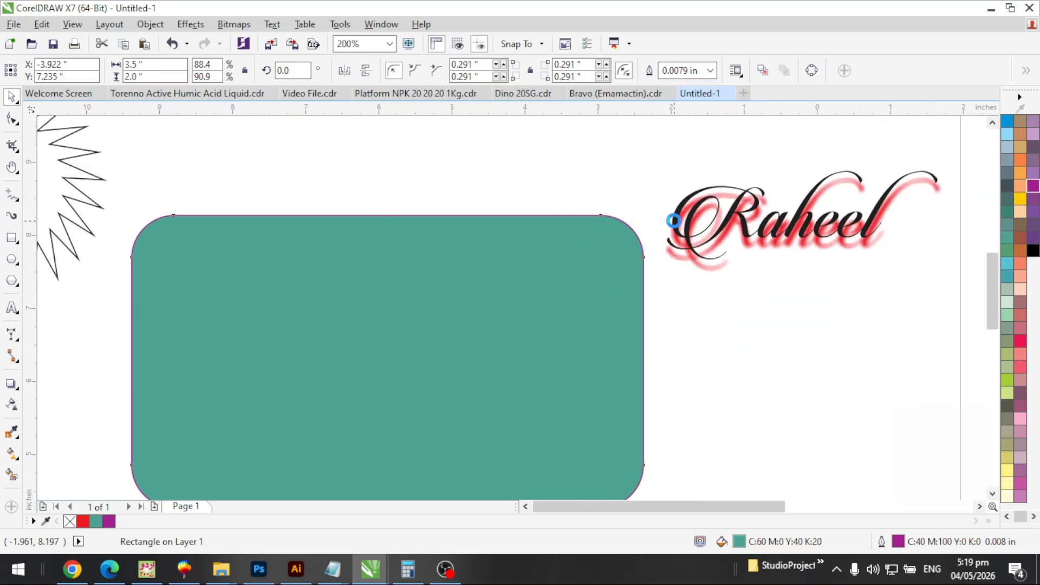
key("F2")
left_click_drag(635, 179, 770, 284)
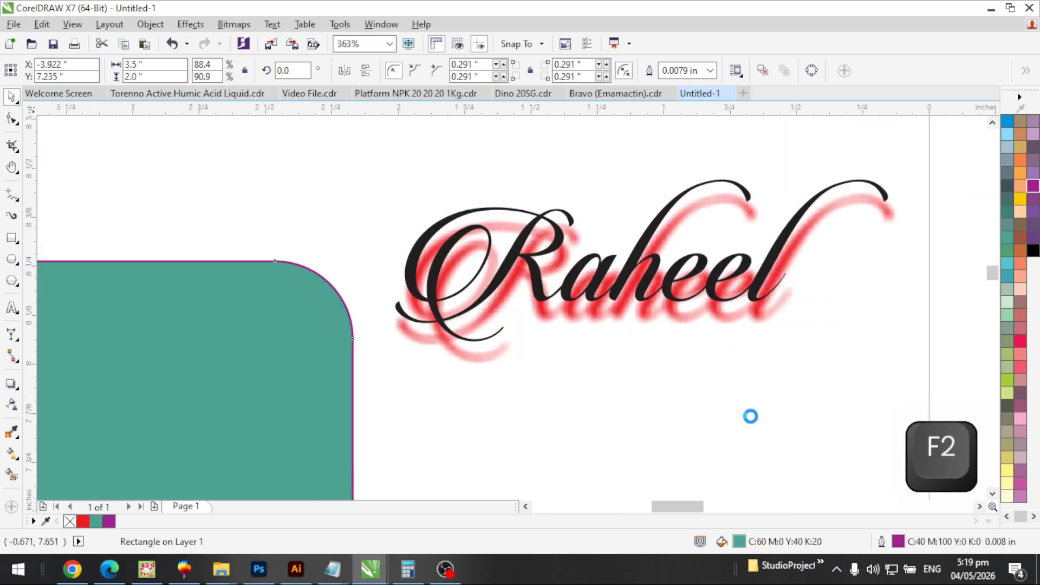
scroll(539, 259, "up", 1)
left_click(526, 260)
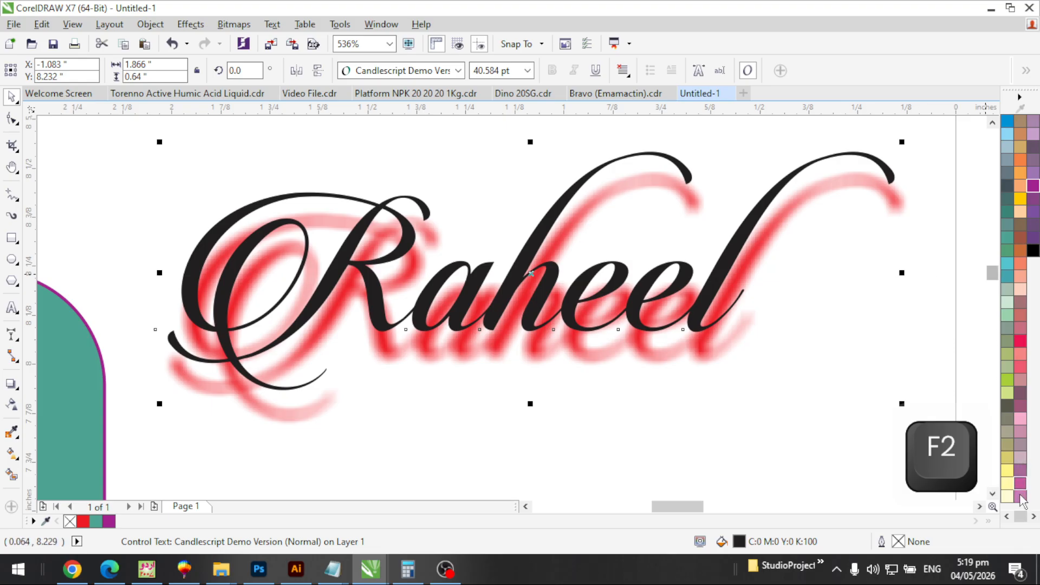
Give the Raheel text a white outline and a cyan fill
left_click(1008, 516)
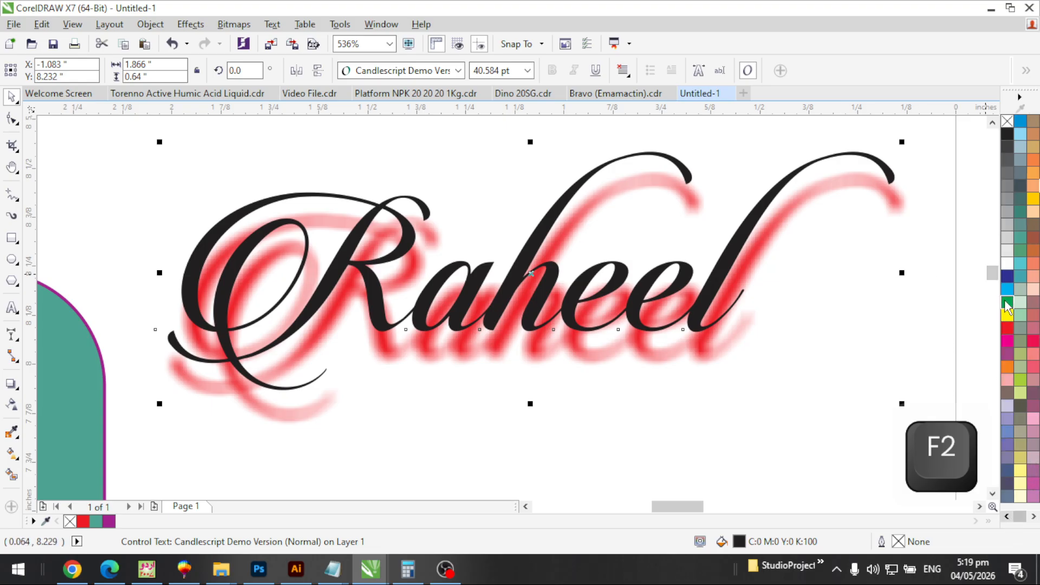
right_click(1008, 264)
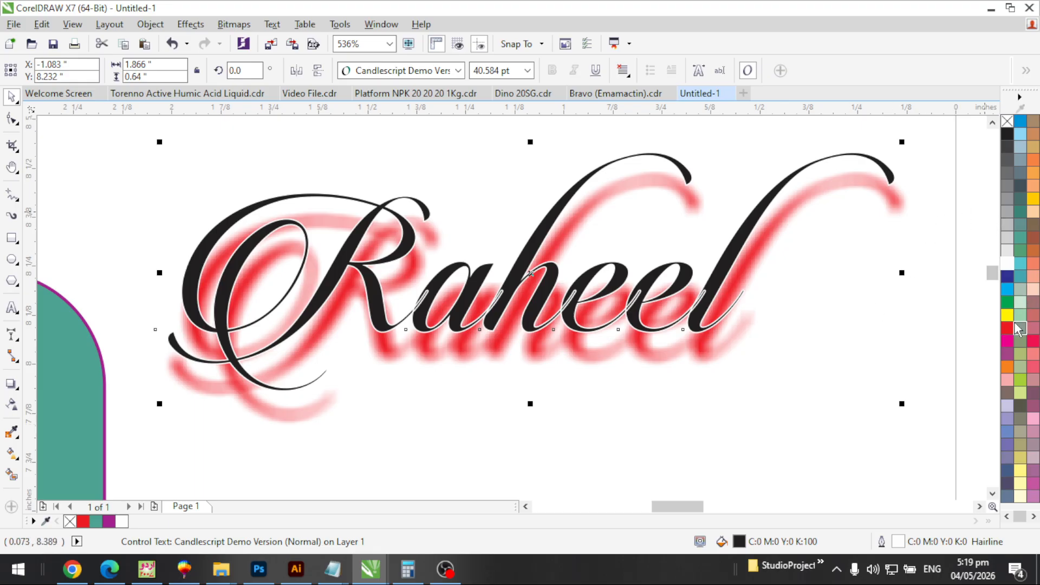
left_click(1007, 290)
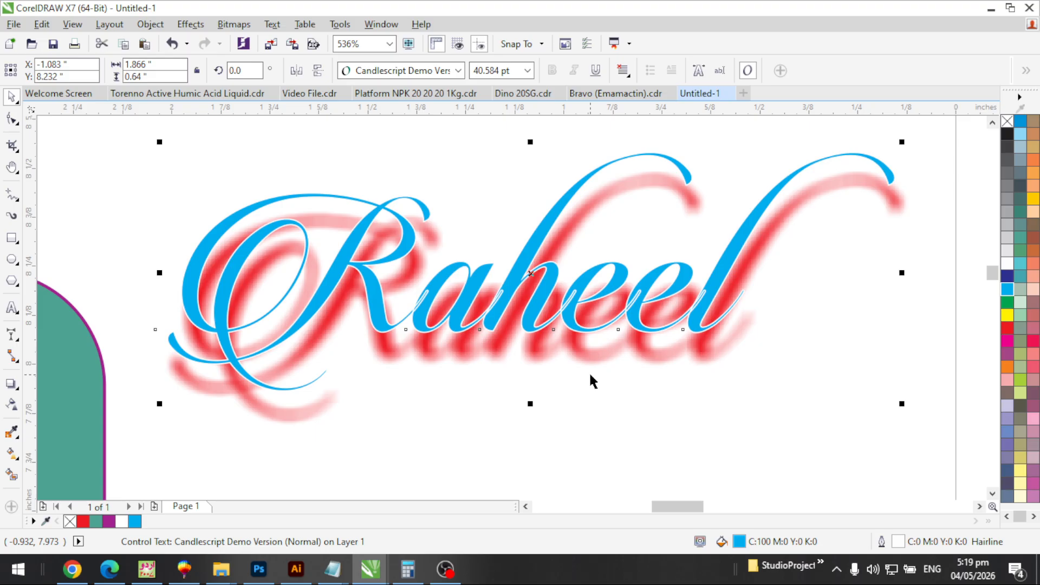
Magnify the Raheel lettering to about 1052% to inspect its outline and red shadow
scroll(618, 264, "down", 2)
key("F2")
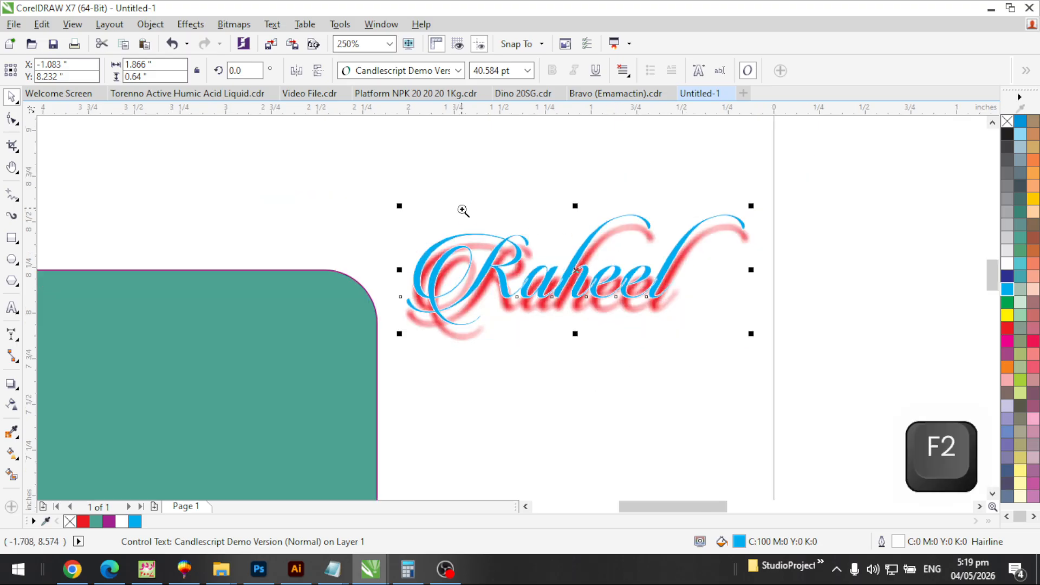
left_click_drag(460, 206, 631, 351)
key("F2")
left_click_drag(373, 186, 729, 420)
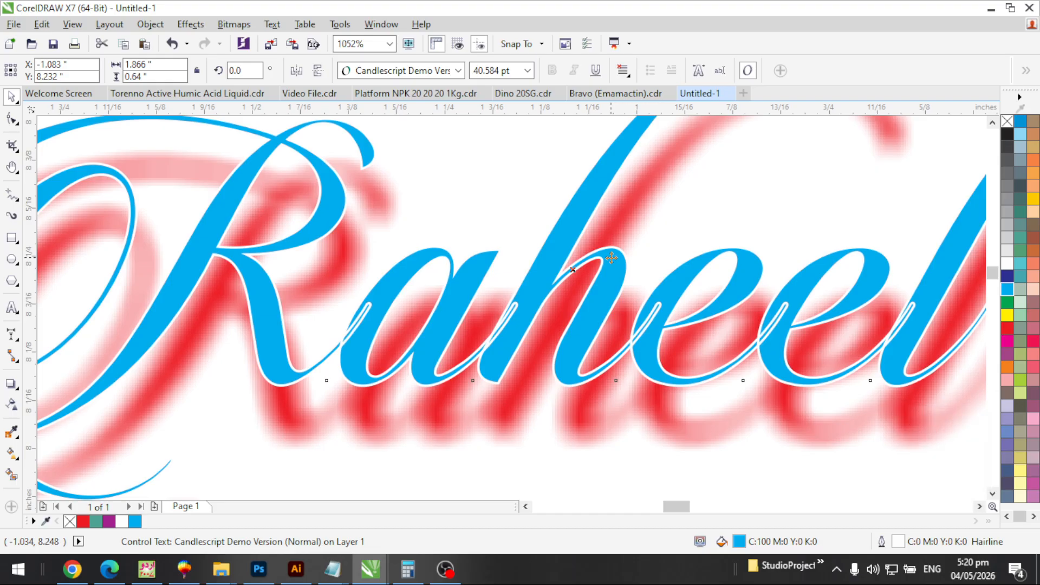
Set the Raheel outline to 0.125 in width with round corners and round line caps
key("F12")
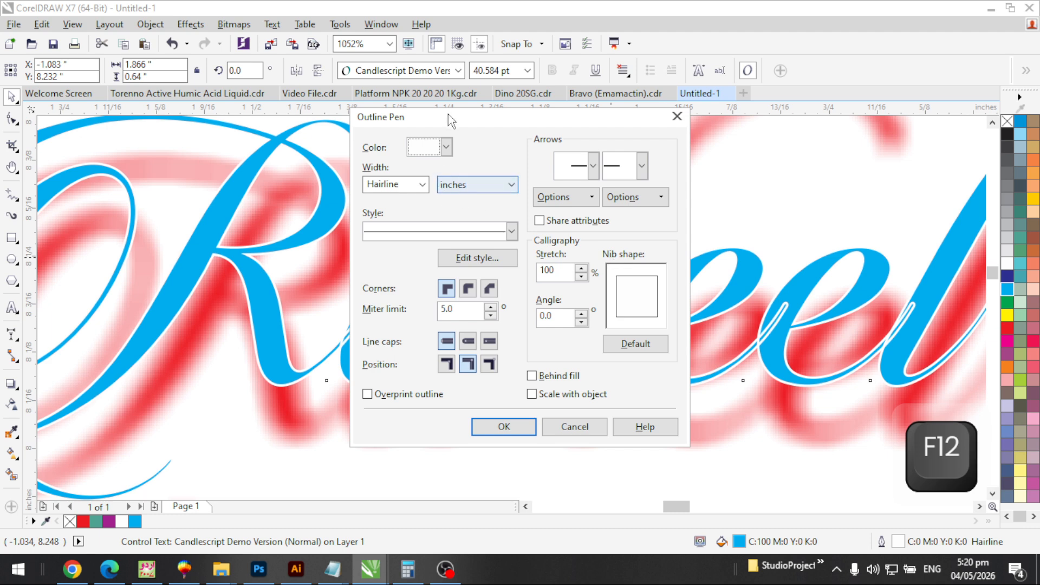
left_click_drag(443, 123, 593, 128)
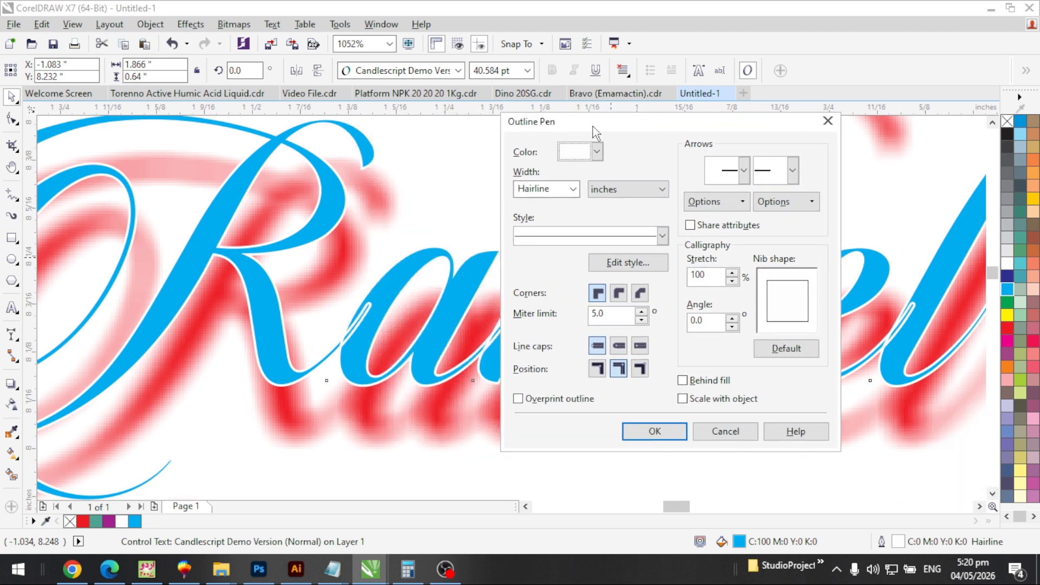
left_click(575, 188)
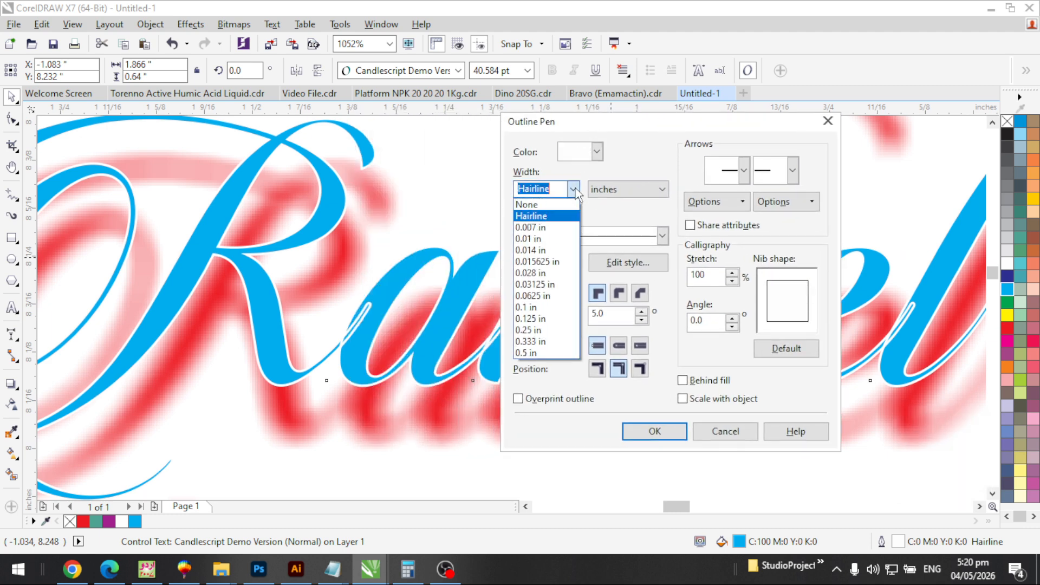
left_click(535, 319)
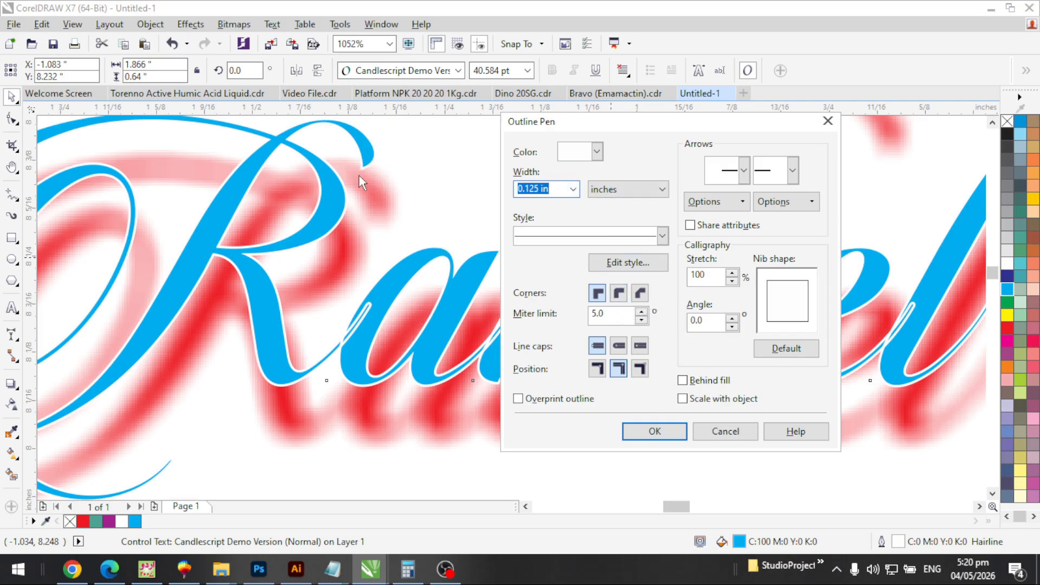
left_click(619, 295)
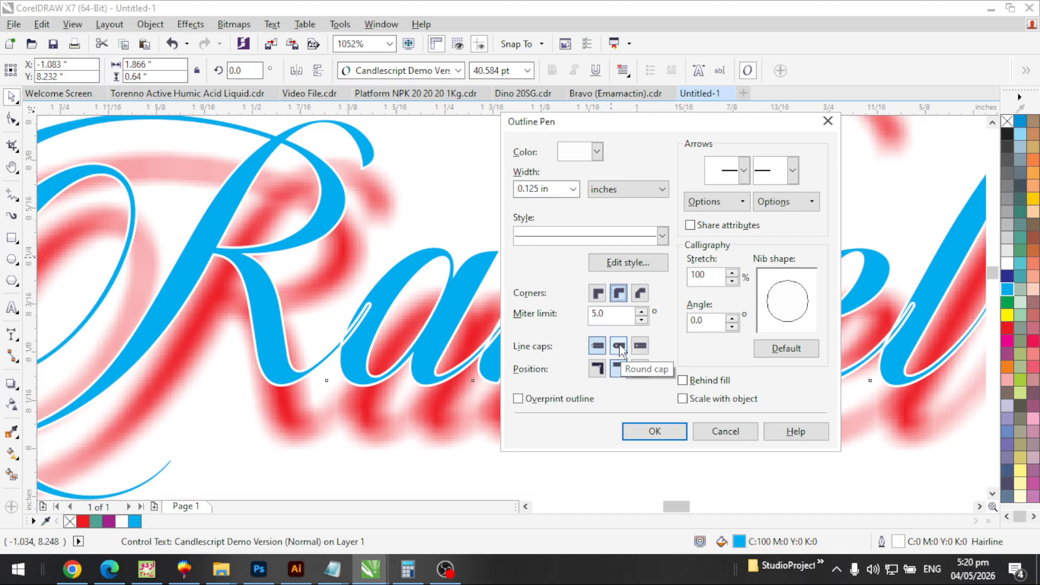
left_click(621, 349)
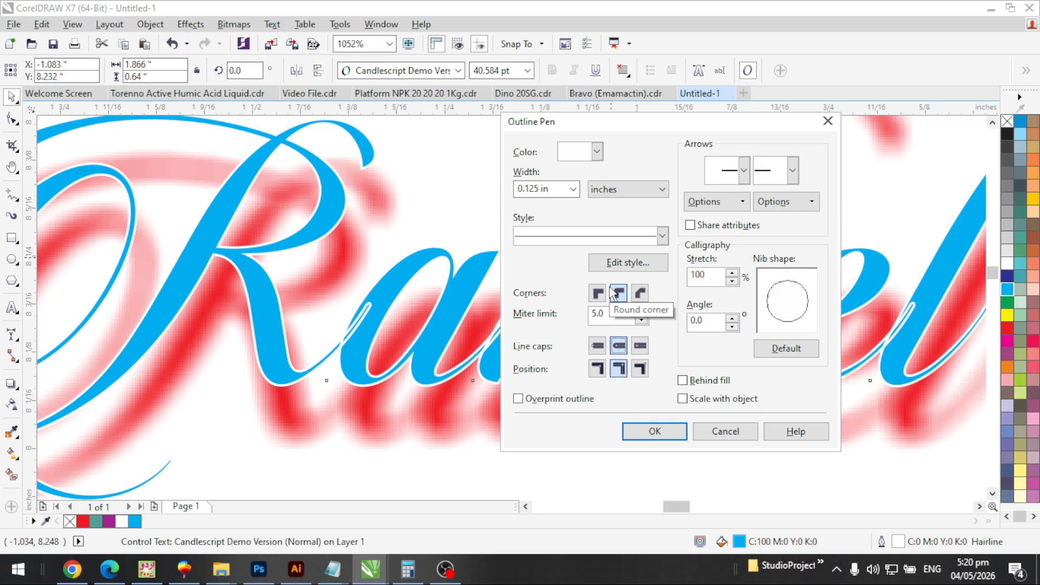
left_click(667, 430)
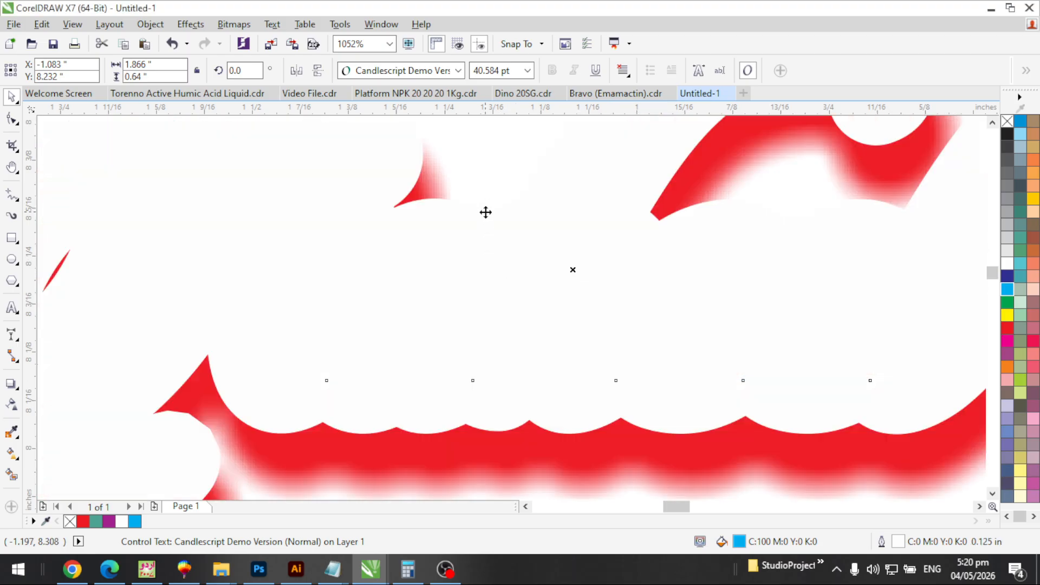
Thin the Raheel outline to 0.03125 in and inspect the top curl of the R
key("F12")
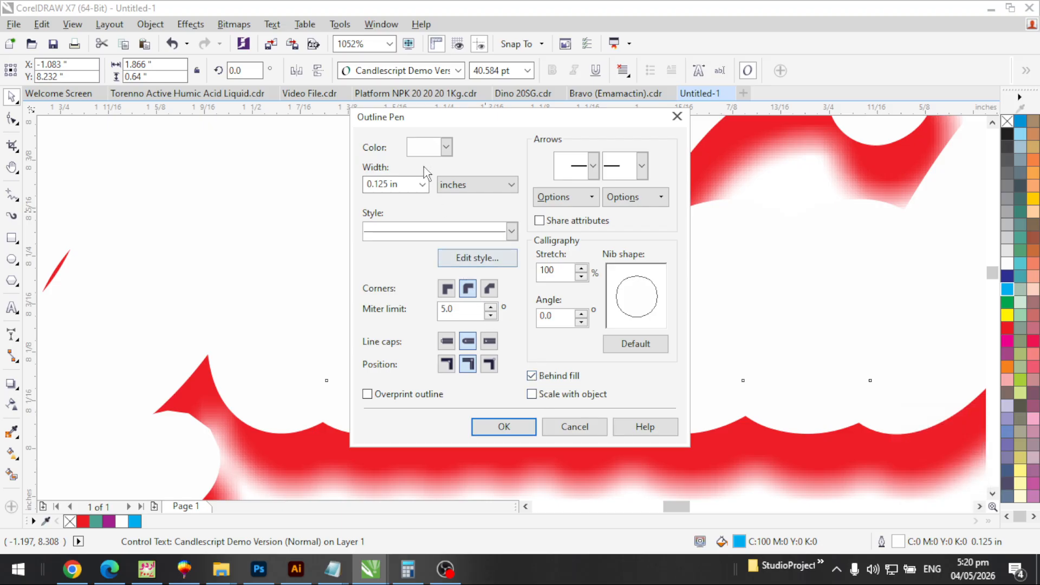
left_click(422, 184)
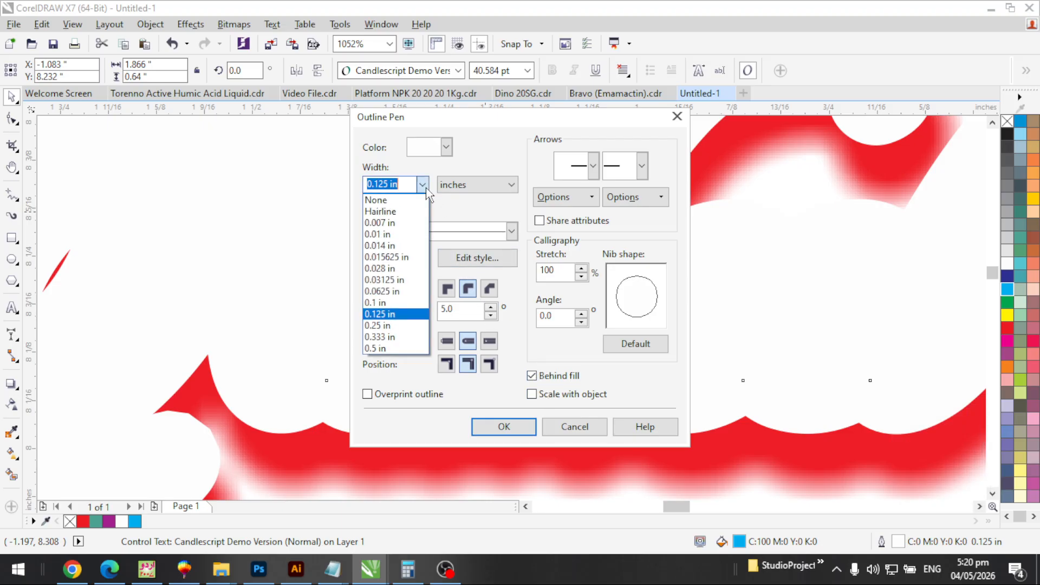
left_click(395, 279)
left_click(506, 427)
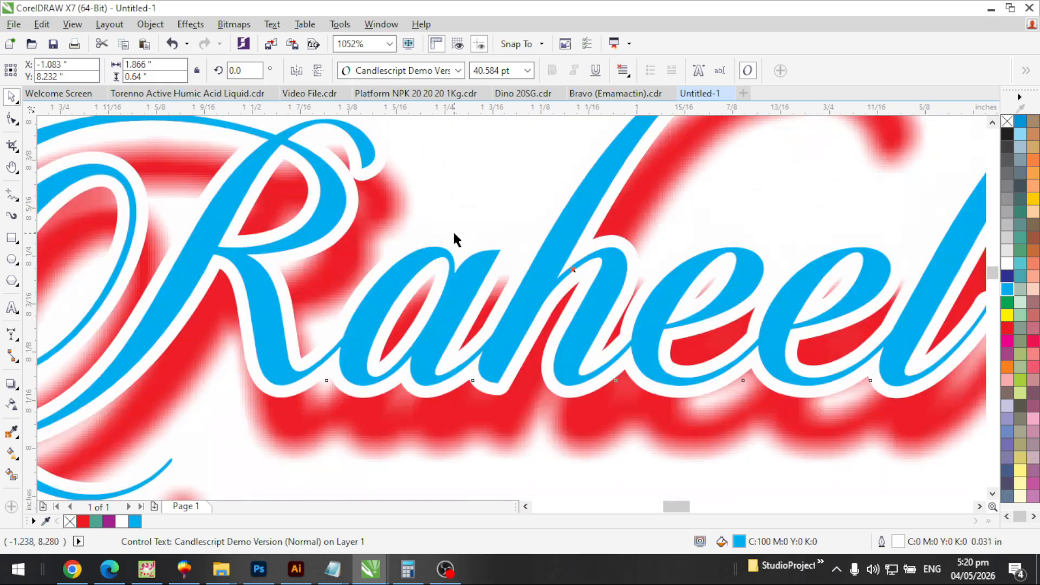
key("F2")
left_click_drag(325, 149, 401, 204)
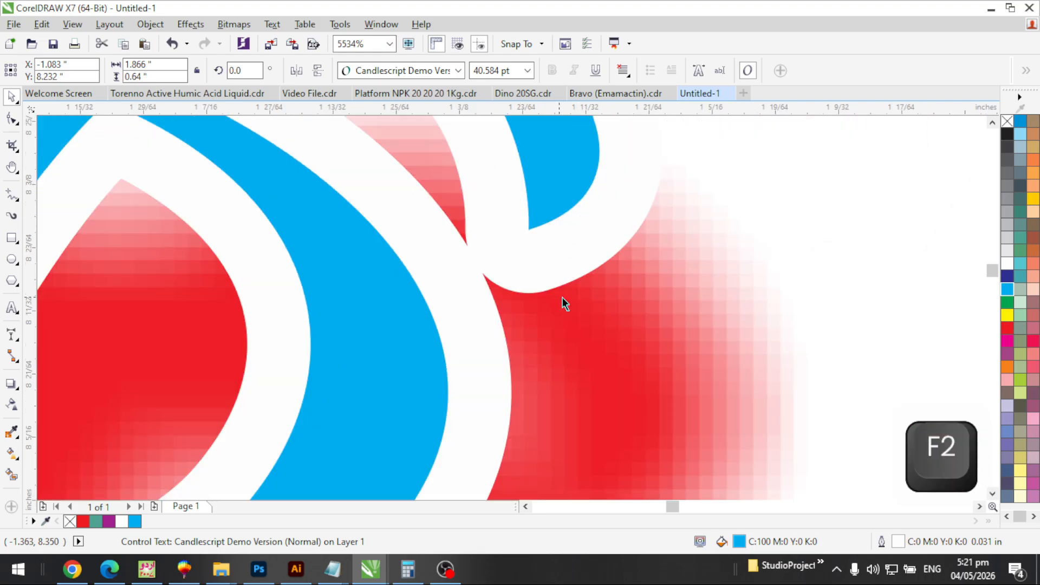
Switch the Raheel outline to sharp mitered corners
key("F12")
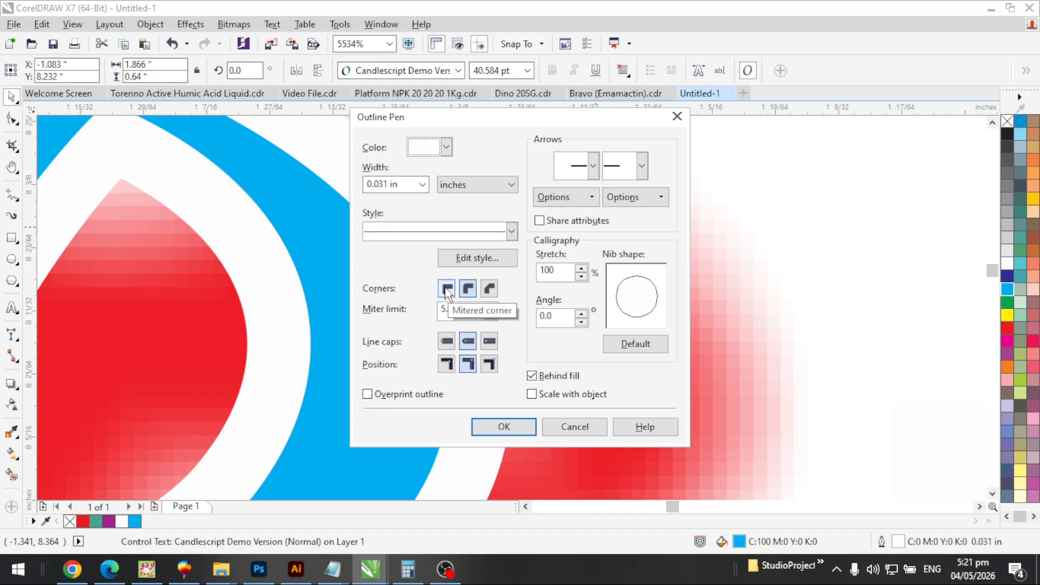
left_click(505, 428)
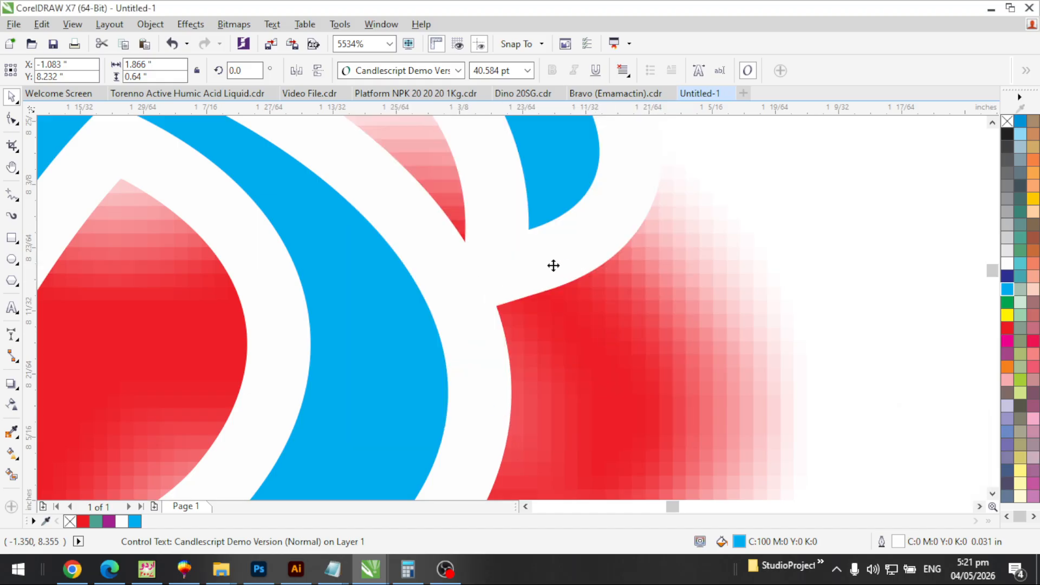
scroll(525, 270, "down", 3)
key("F2")
left_click_drag(451, 190, 620, 362)
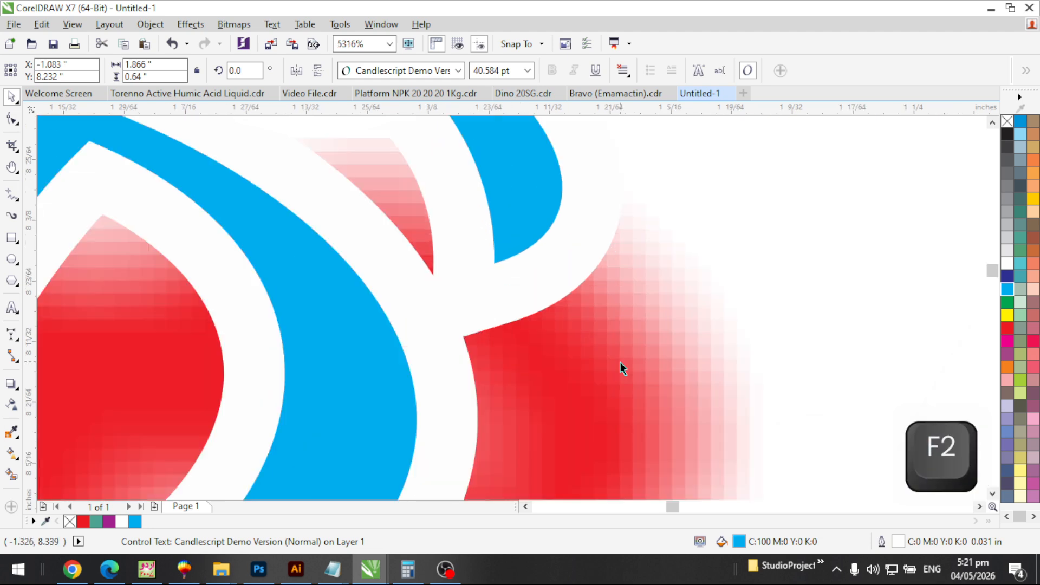
Reduce the Raheel outline width further to 0.015625 in
key("F12")
left_click(422, 185)
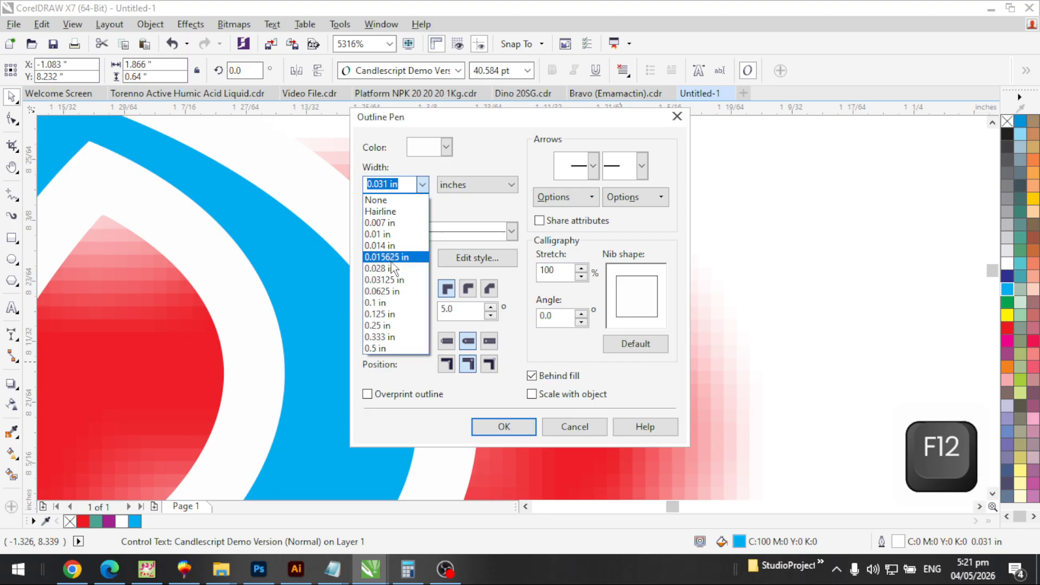
left_click(388, 257)
left_click(504, 427)
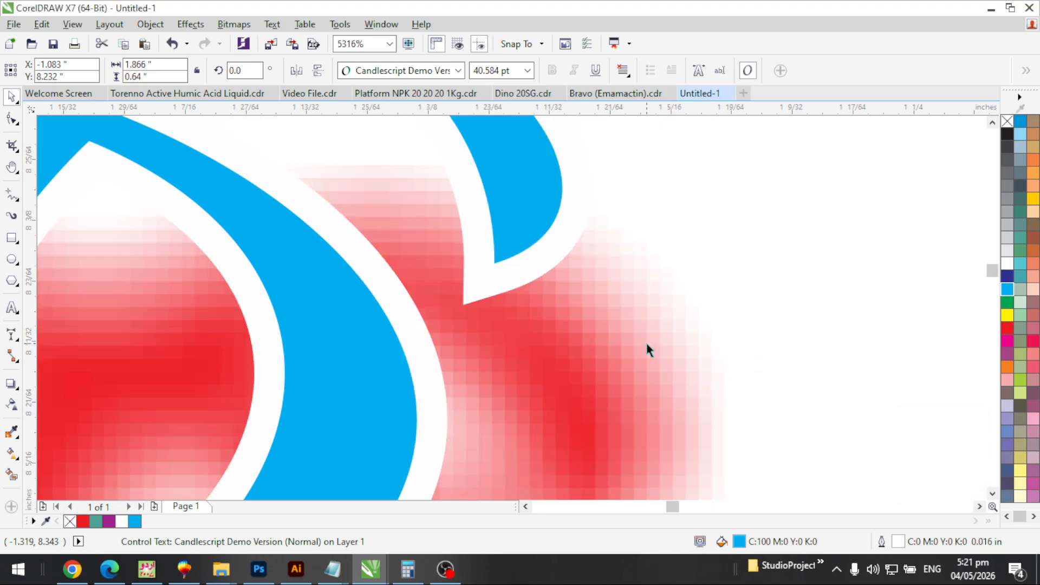
key("F3")
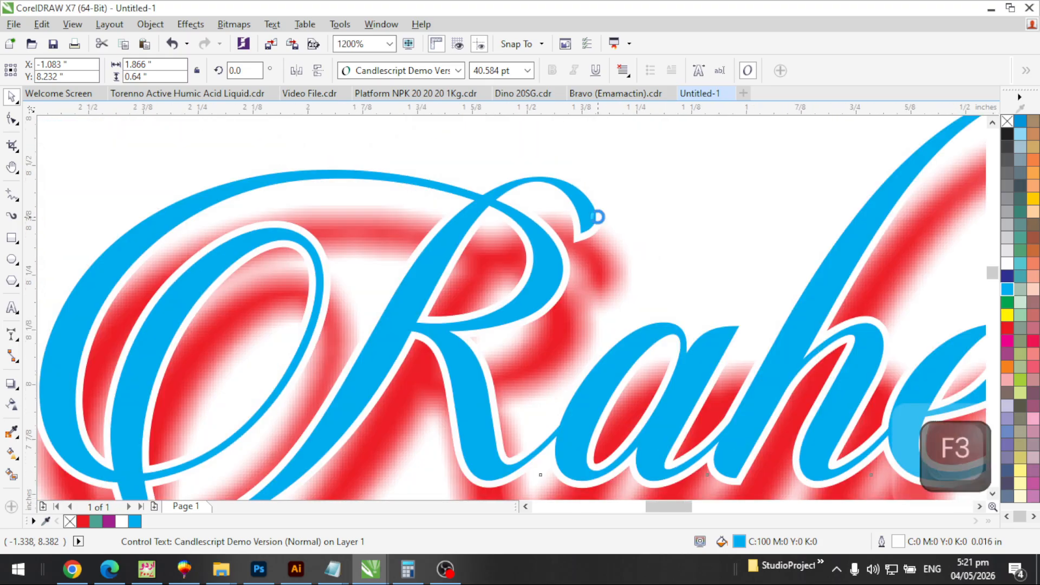
key("F2")
left_click_drag(720, 411, 783, 450)
key("F3")
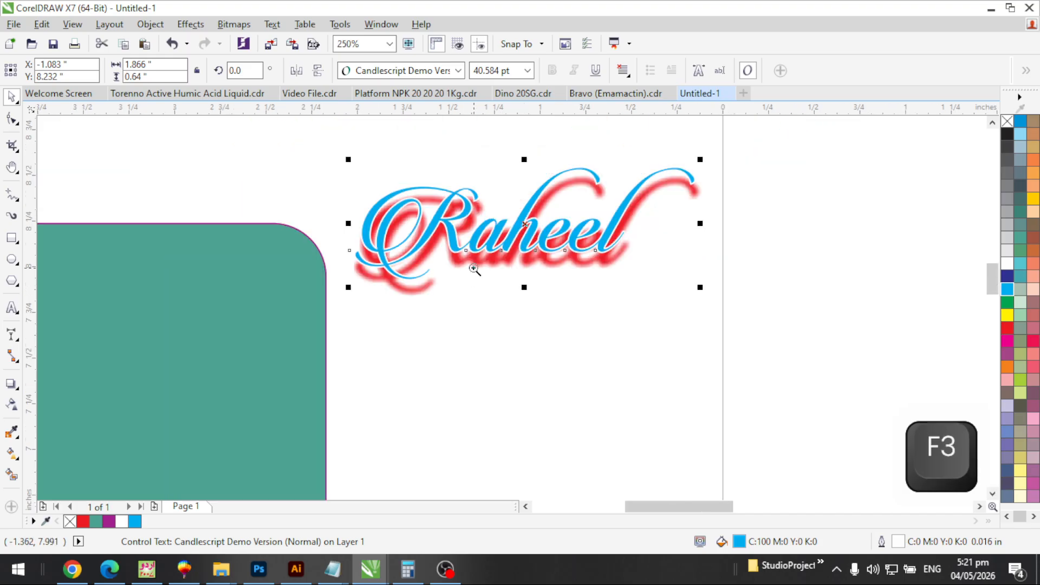
Deselect the text and draw a horizontal Bézier line beneath Raheel
key("F2")
left_click_drag(348, 216, 692, 435)
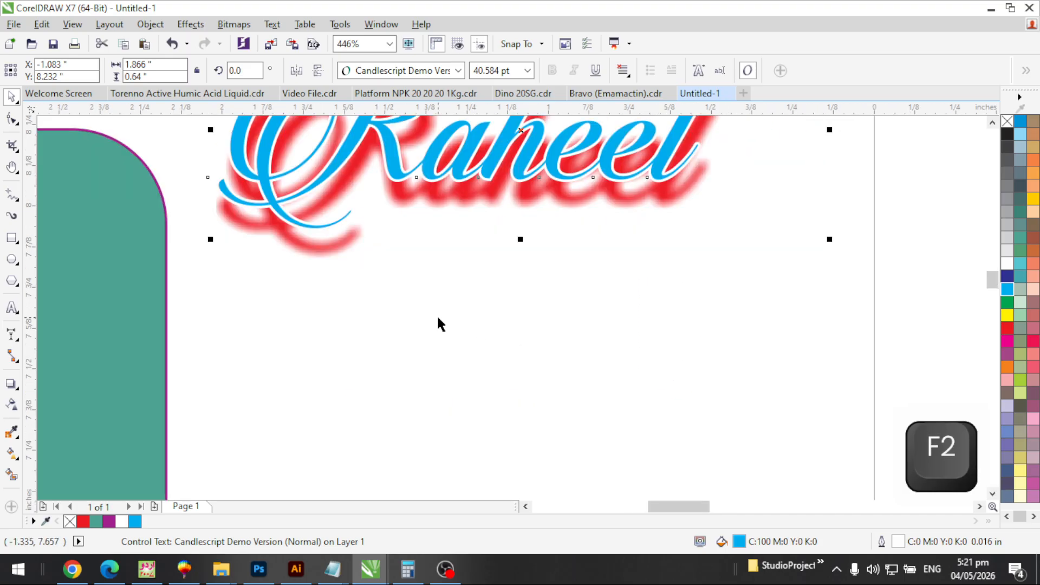
left_click(323, 416)
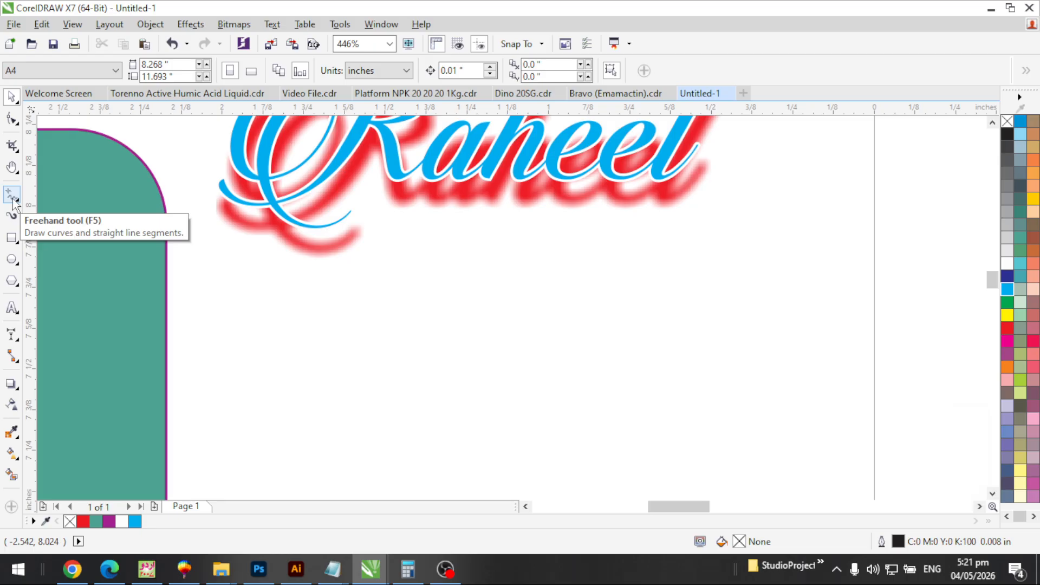
left_click(19, 202)
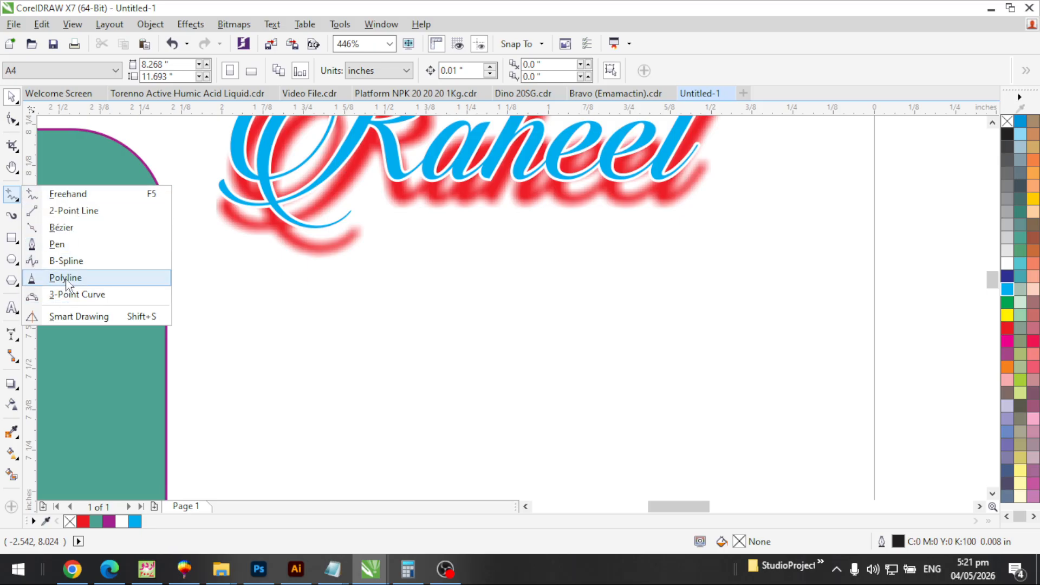
left_click(66, 227)
left_click(292, 346)
key("ctrl")
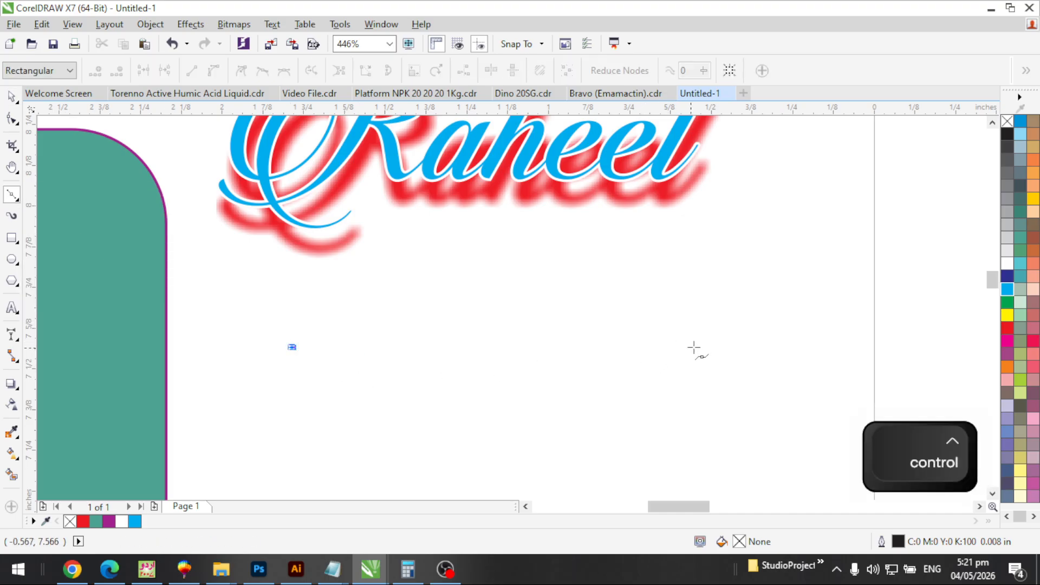
left_click(717, 346)
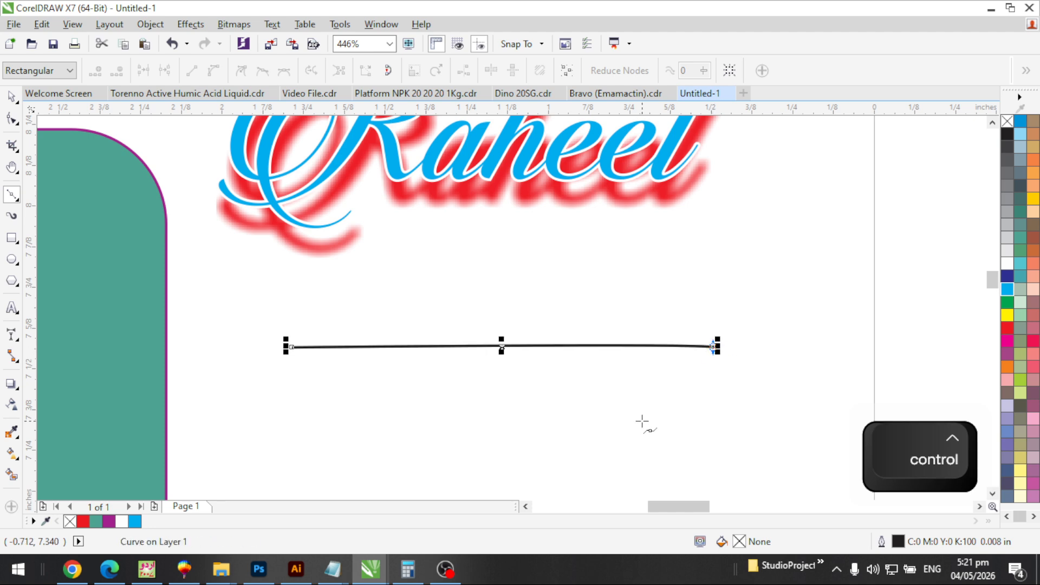
Zoom in closely on the left end of the new line
key("space")
scroll(626, 359, "down", 1)
key("F2")
left_click_drag(621, 324, 729, 410)
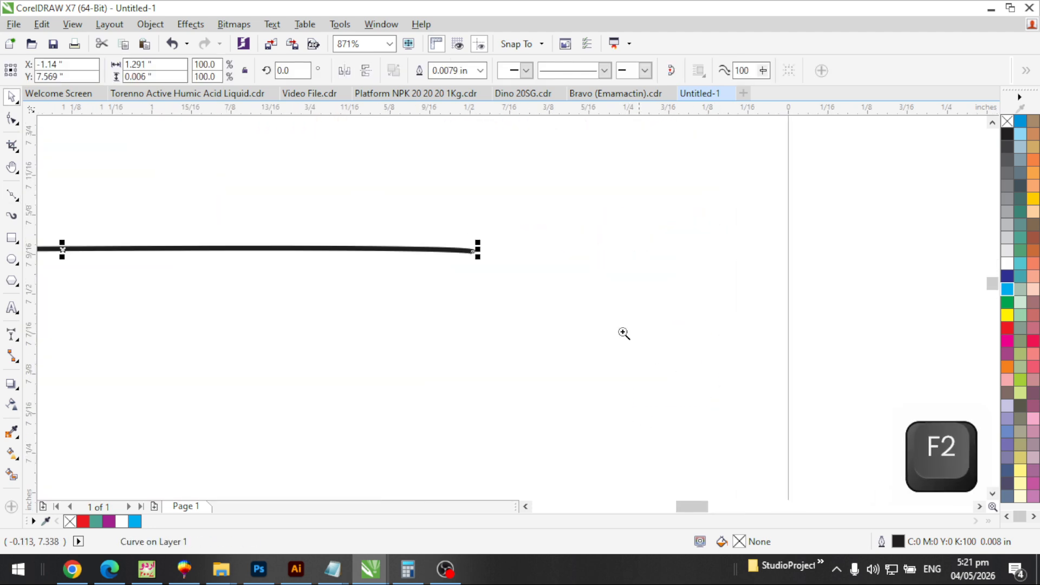
left_click_drag(455, 221, 508, 286)
key("F3")
key("F3")
key("F3")
key("F3")
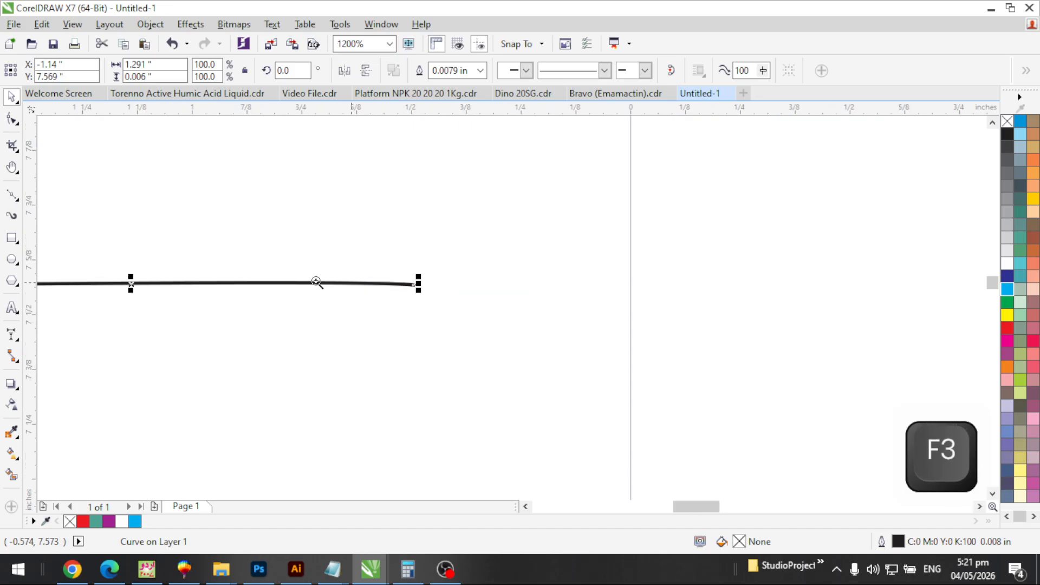
key("F2")
left_click_drag(129, 263, 33, 305)
key("F2")
left_click_drag(362, 248, 501, 361)
key("F2")
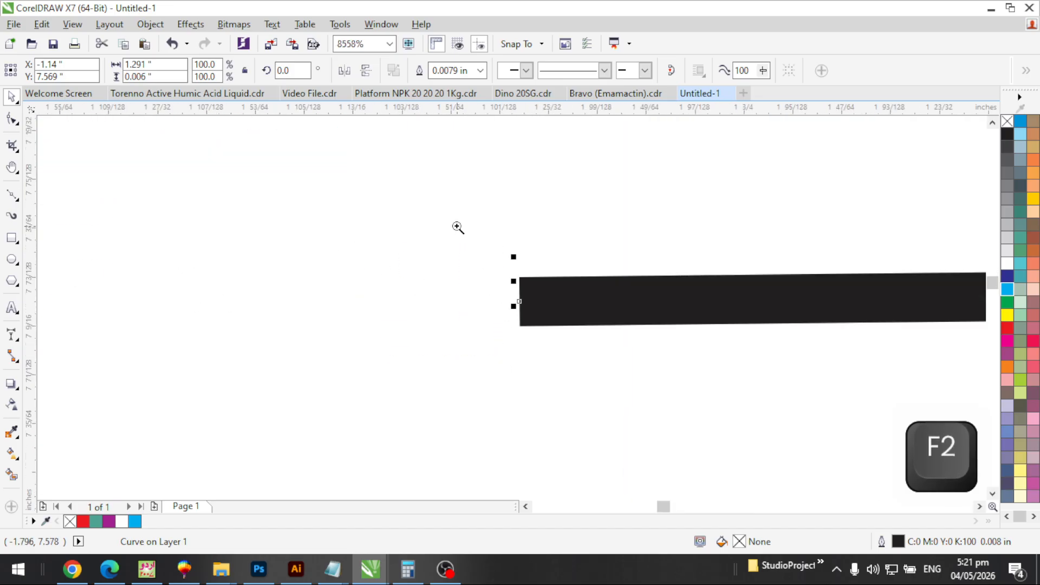
left_click_drag(456, 226, 656, 430)
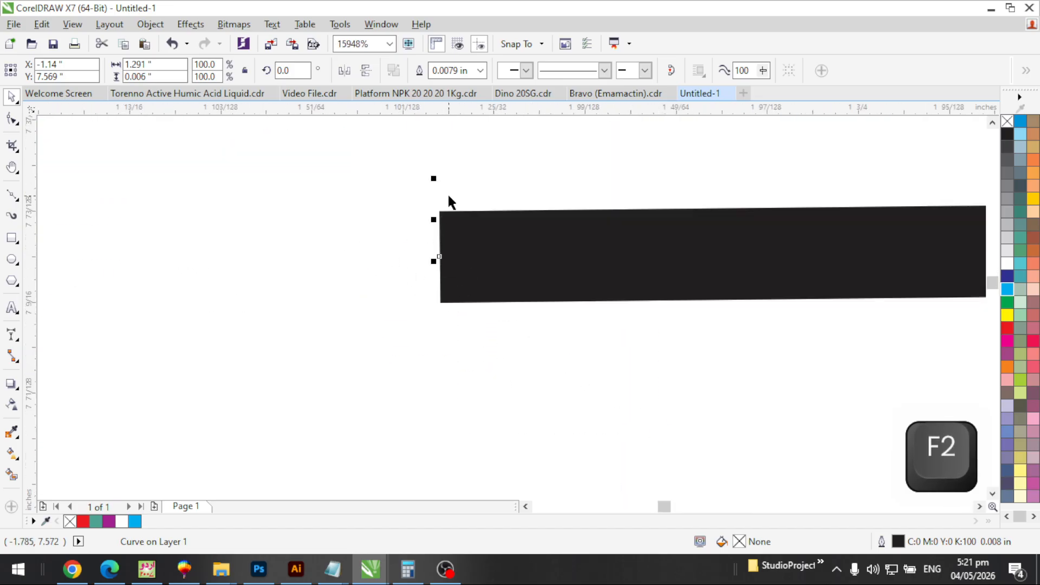
Give the line round caps in Outline Pen, then deselect and zoom out
key("F12")
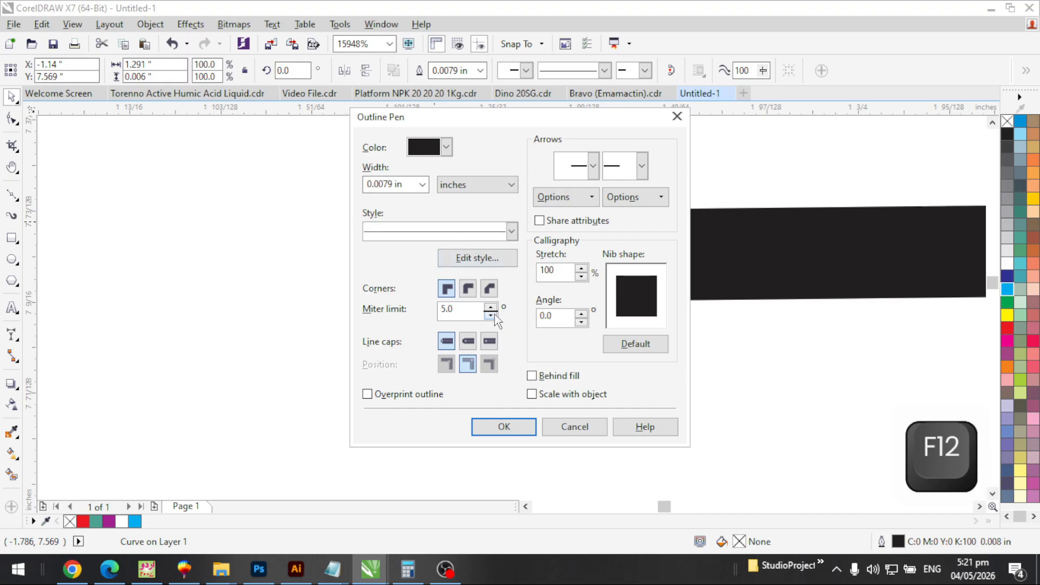
left_click(469, 341)
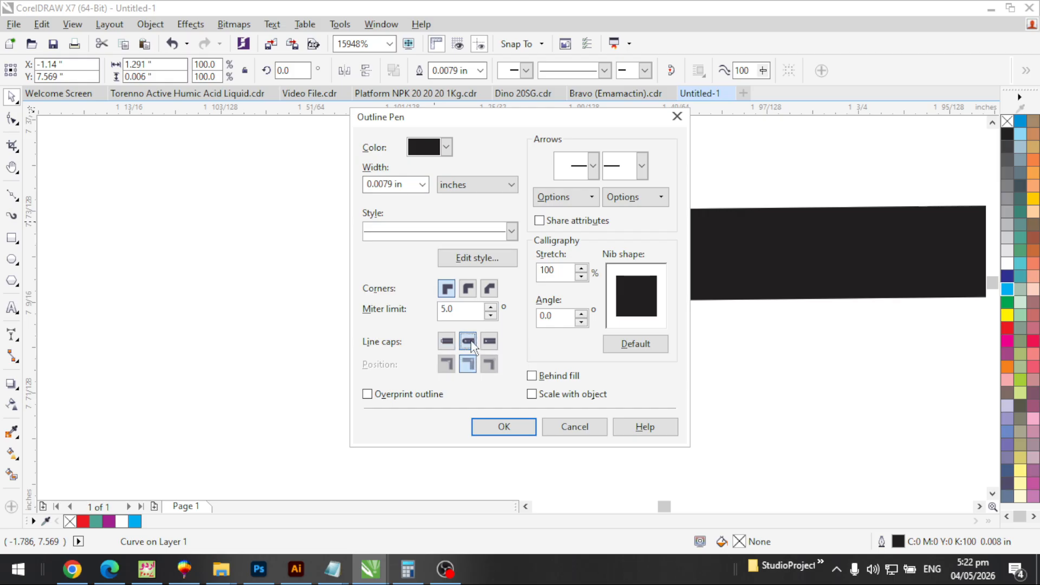
left_click(503, 427)
key("Escape")
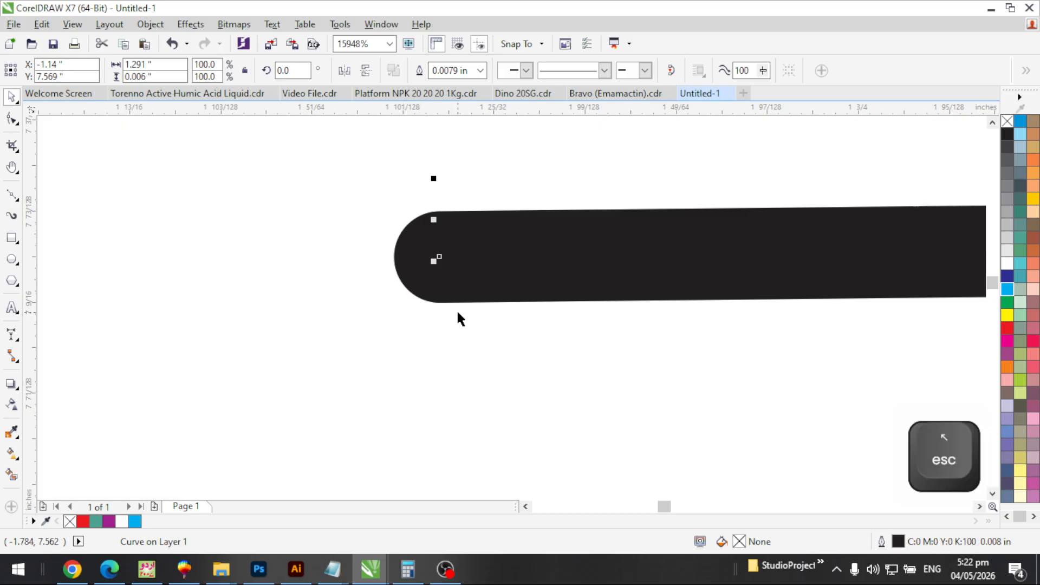
key("F3")
key("F3")
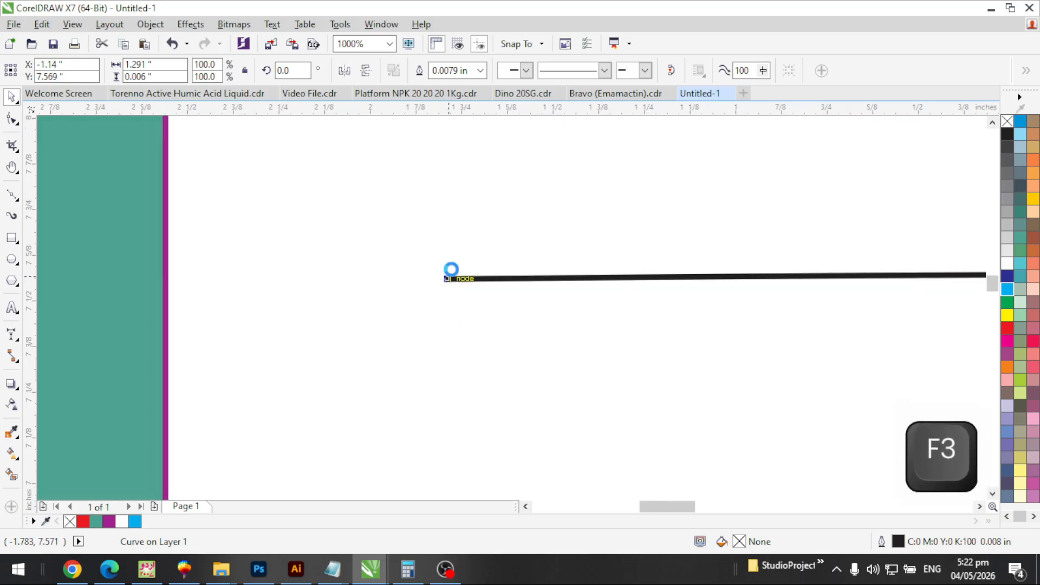
Select the Raheel text and confirm its outline settings with Behind fill
key("F3")
key("F3")
key("F2")
left_click_drag(456, 161, 534, 236)
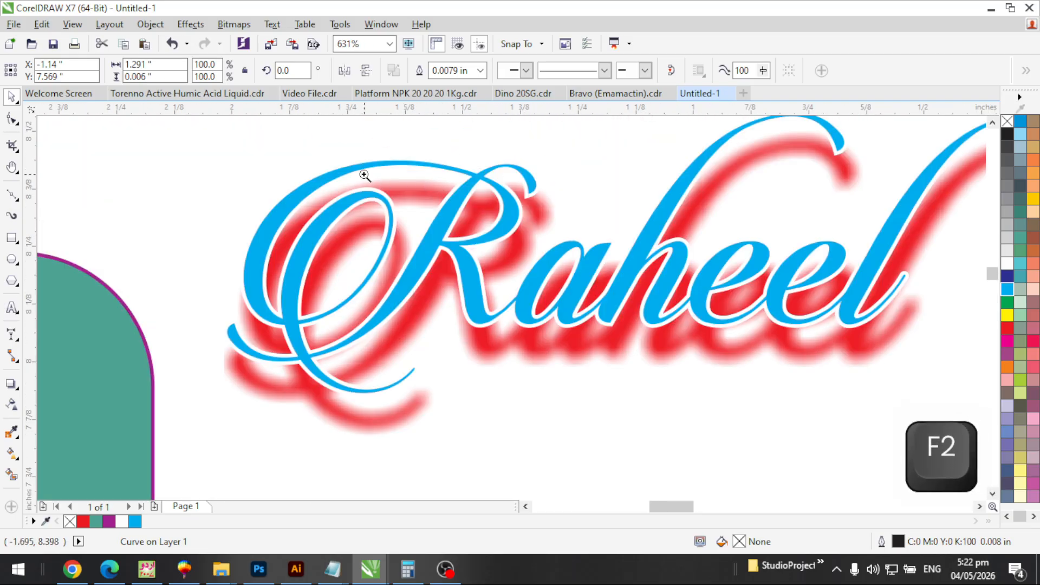
scroll(463, 271, "up", 2)
left_click(467, 256)
key("F12")
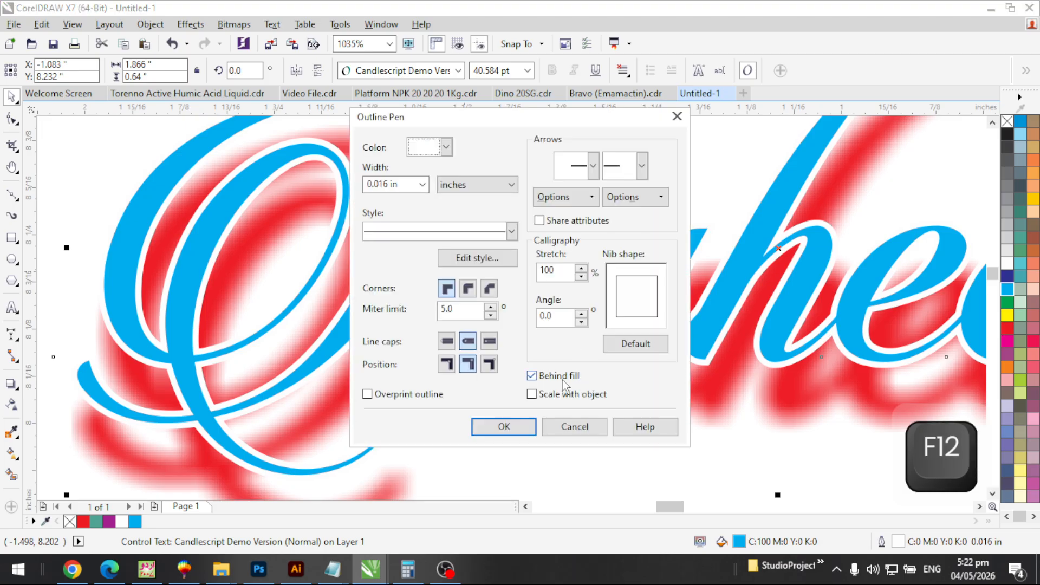
left_click(510, 432)
Undo an unwanted outline change and reapply the outline drawn behind the fill
key("F2")
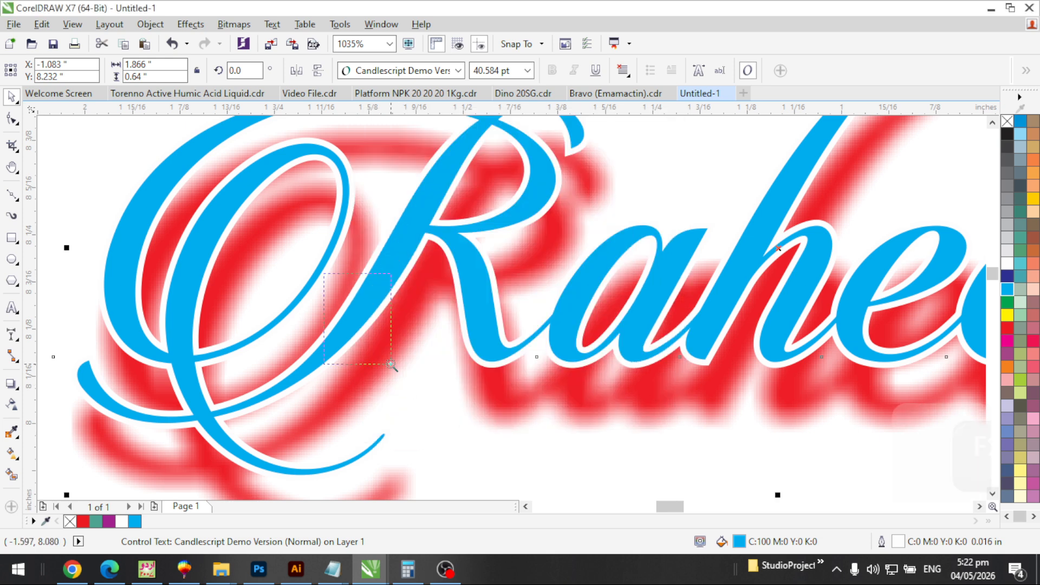
left_click_drag(328, 272, 391, 362)
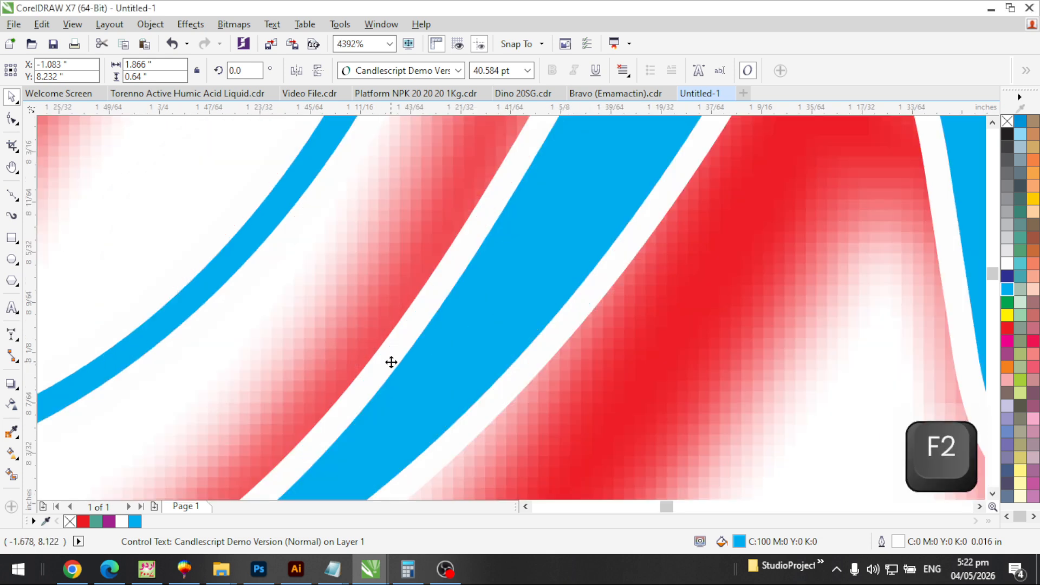
key("F12")
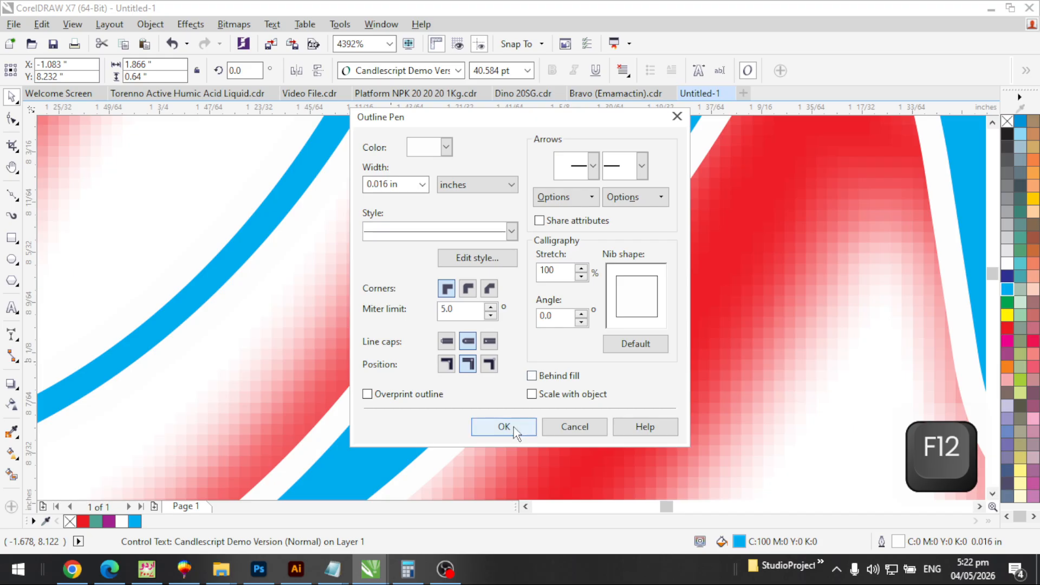
left_click(513, 427)
key("F2")
left_click(489, 356)
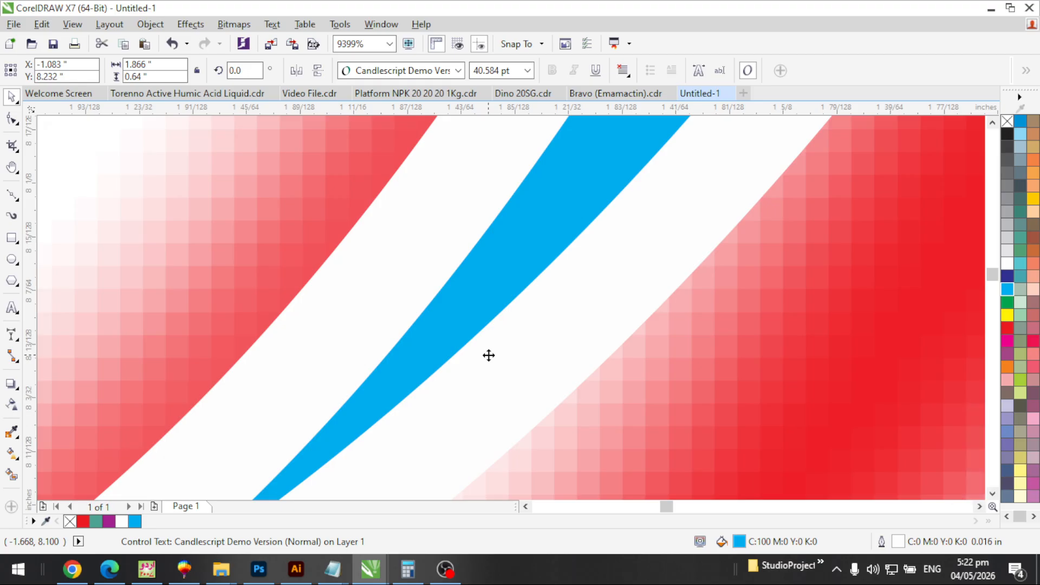
key("ctrl+z")
key("F12")
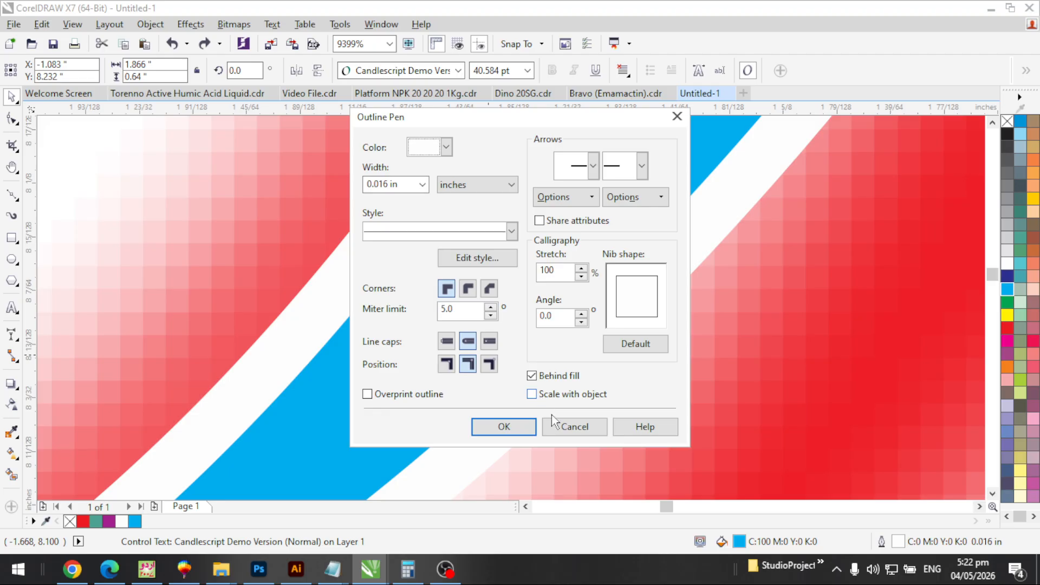
left_click(504, 427)
key("F3")
key("F3")
key("F3")
key("F3")
key("F3")
key("F3")
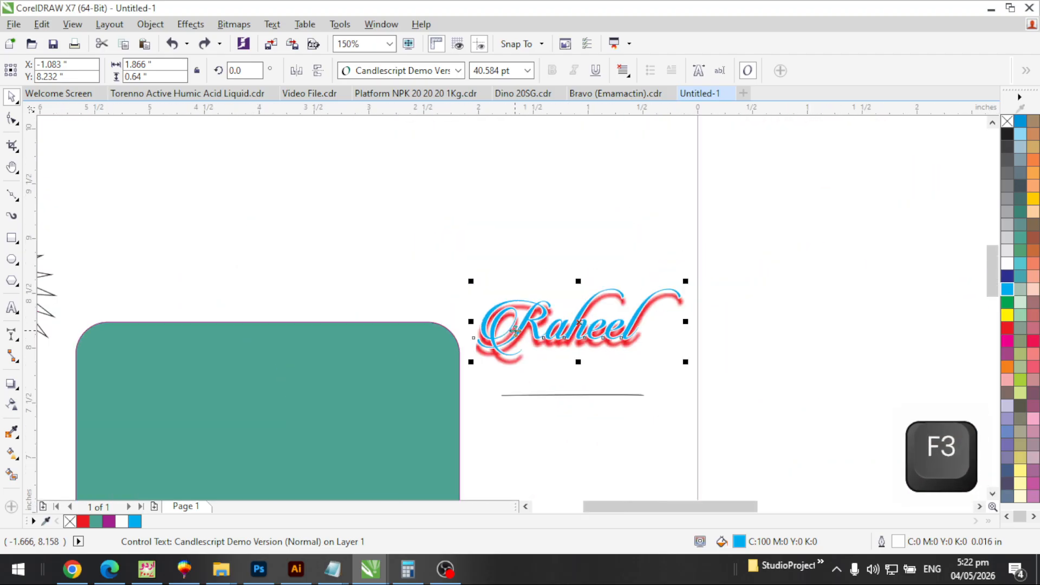
Zoom in on the 'hee' letters and review the outline settings without changes
key("F2")
left_click_drag(499, 248, 723, 394)
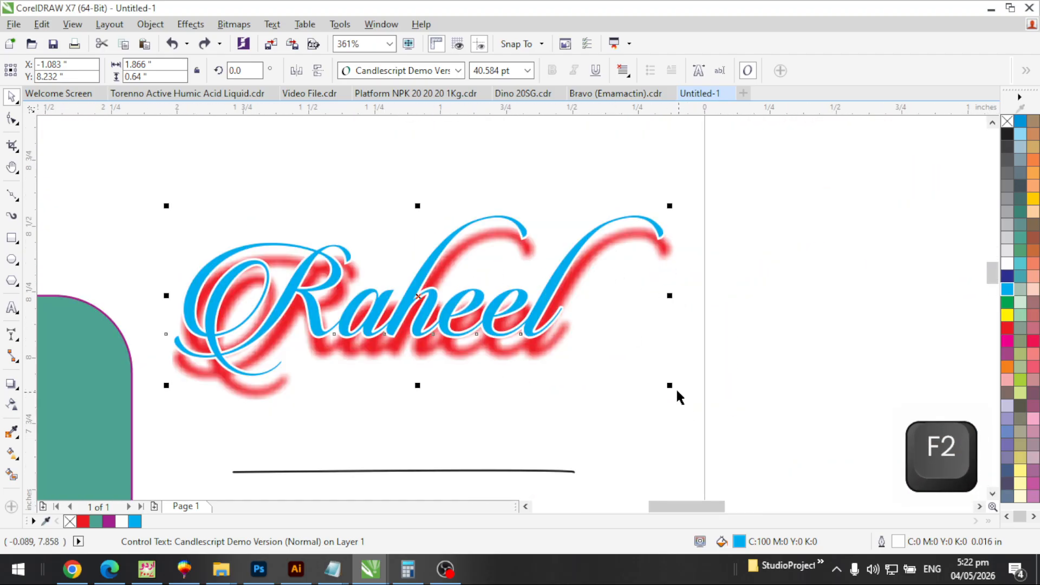
key("F2")
left_click_drag(401, 292, 481, 363)
key("F12")
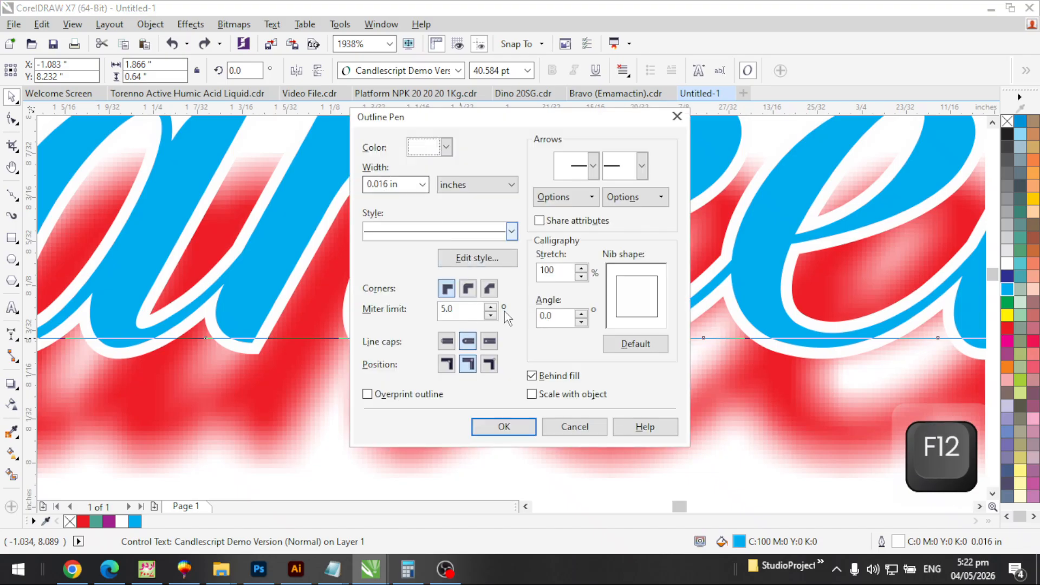
left_click(574, 427)
Enlarge the Raheel text slightly and review its outline settings unchanged
key("F3")
key("F3")
key("F3")
key("F2")
left_click_drag(529, 225, 657, 373)
left_click_drag(817, 544, 840, 511)
key("F2")
left_click_drag(563, 222, 383, 132)
key("F12")
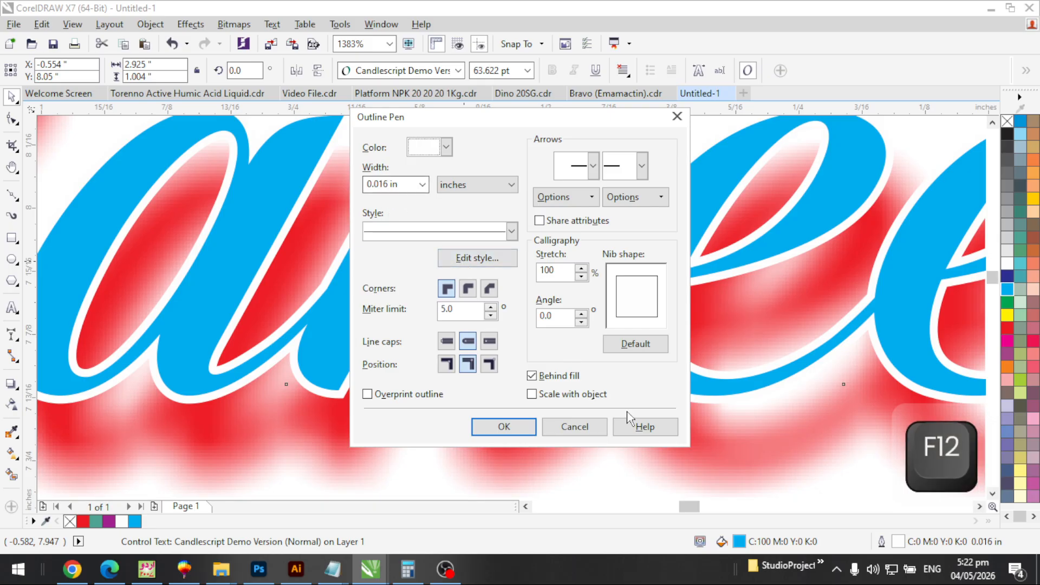
left_click(574, 426)
Undo the enlargement of the Raheel text
scroll(542, 347, "down", 4)
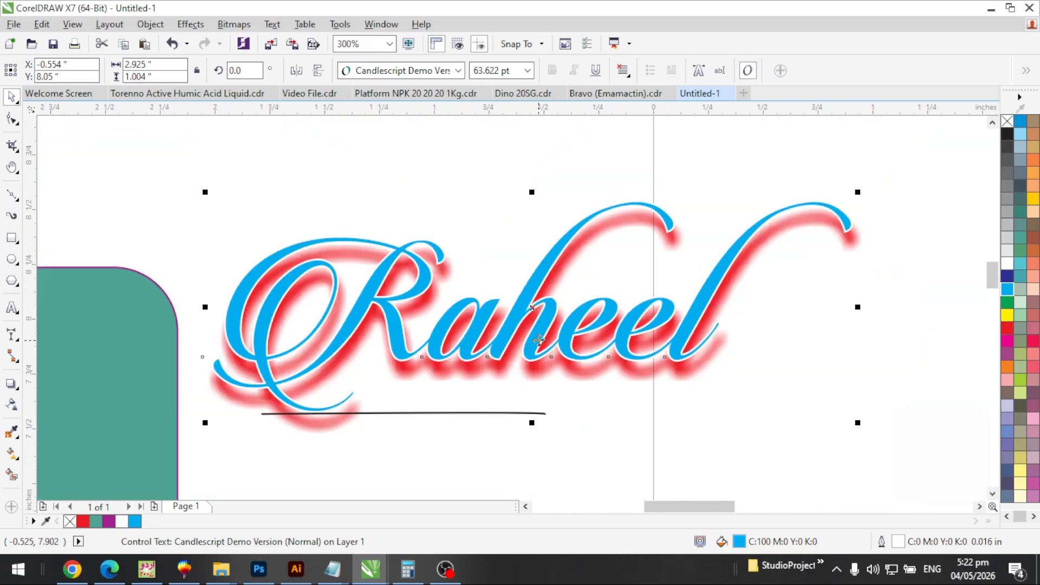
scroll(539, 340, "down", 2)
key("ctrl+z")
key("F2")
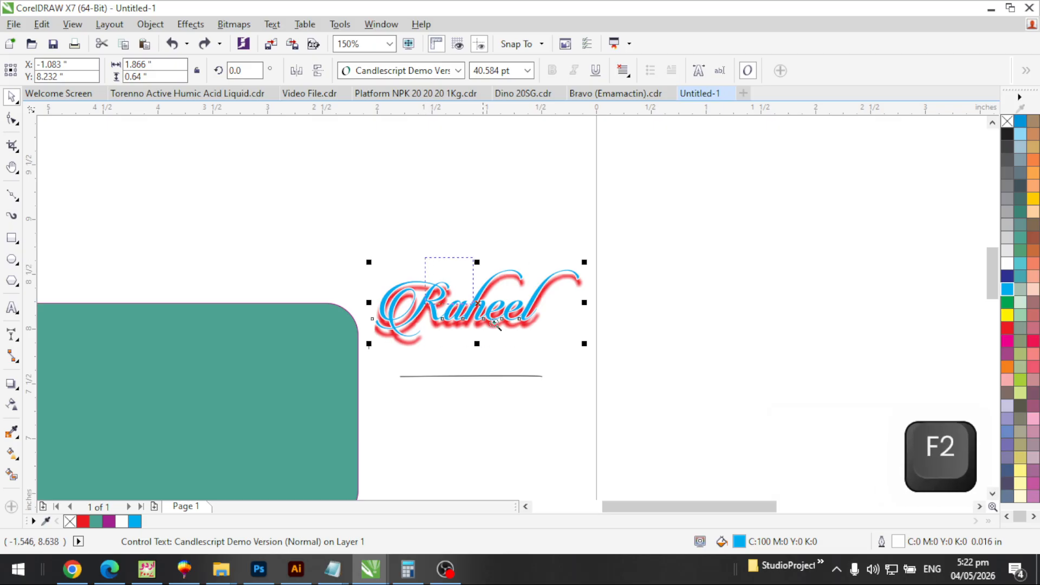
scroll(466, 309, "up", 4)
Turn on Scale with object for the Raheel outline
scroll(649, 455, "up", 2)
key("F12")
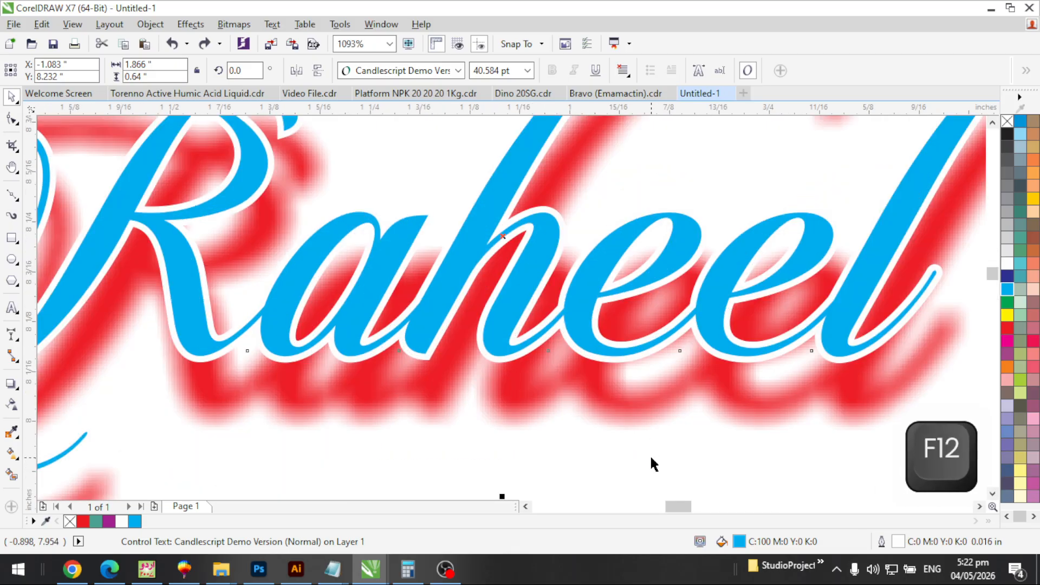
left_click(532, 394)
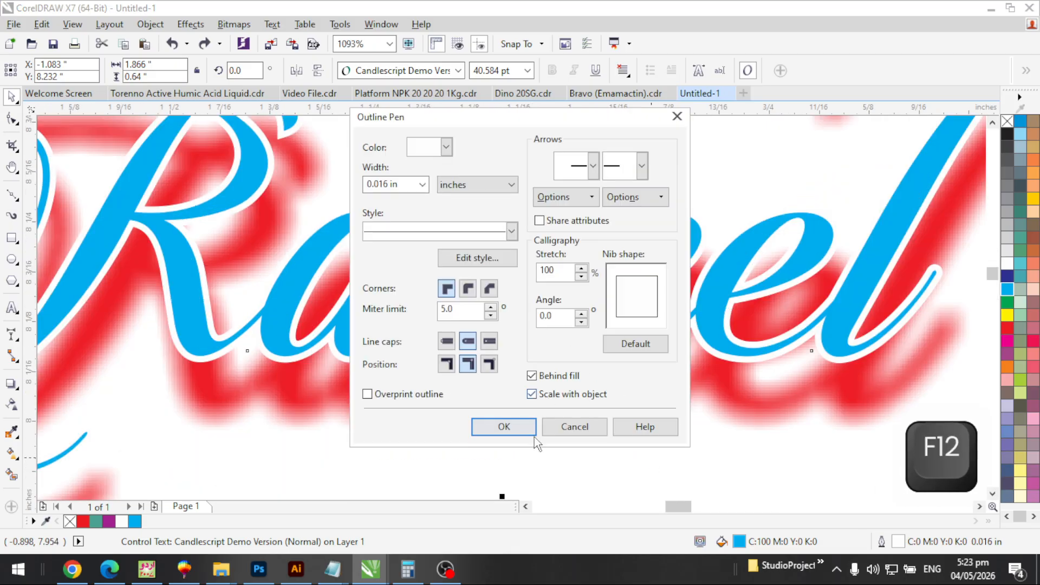
left_click(522, 427)
Enlarge the Raheel text to about 88 pt
key("F3")
key("F3")
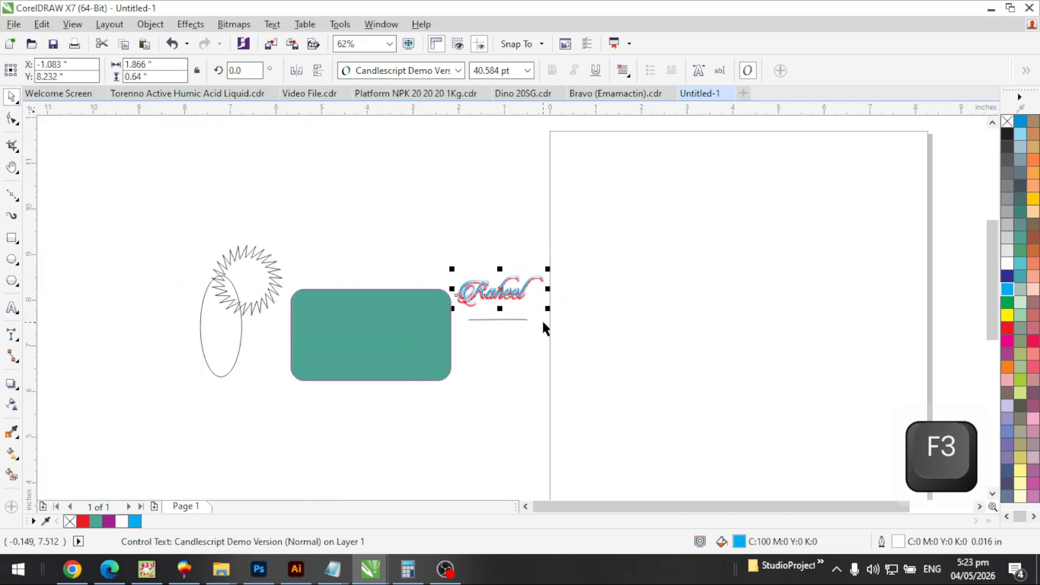
left_click_drag(548, 311, 648, 412)
key("F2")
left_click_drag(537, 291, 590, 344)
key("F12")
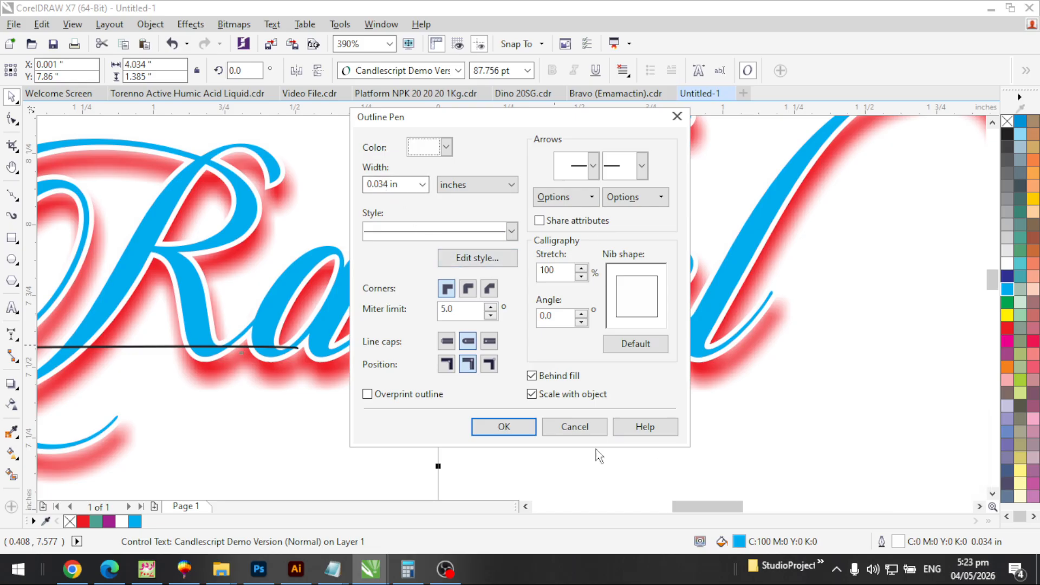
left_click(583, 433)
key("F3")
key("F3")
key("F3")
Move the Raheel text up and left and delete the thin line beneath it
key("F2")
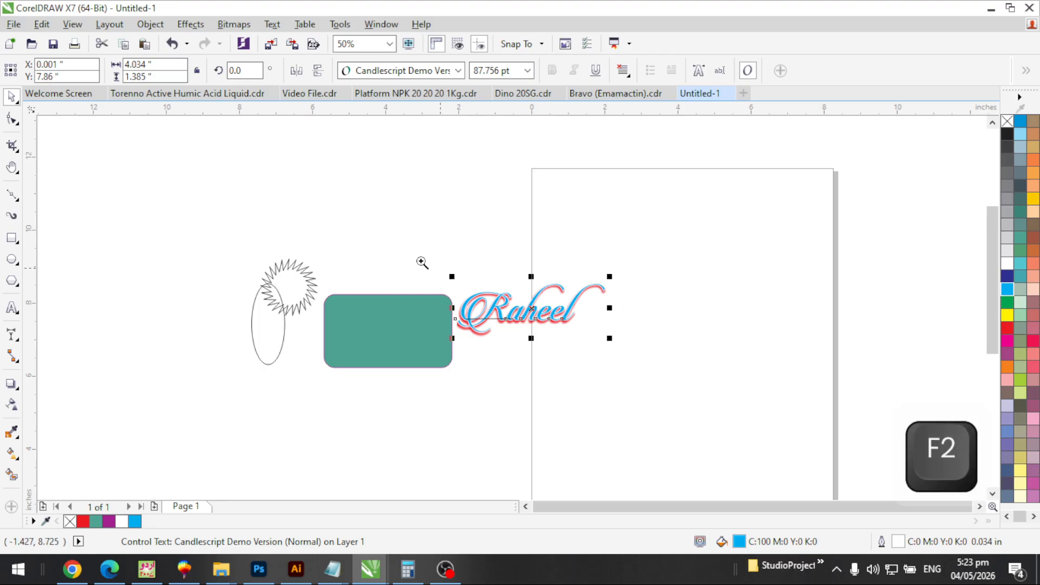
left_click_drag(408, 249, 632, 386)
left_click_drag(585, 328, 540, 218)
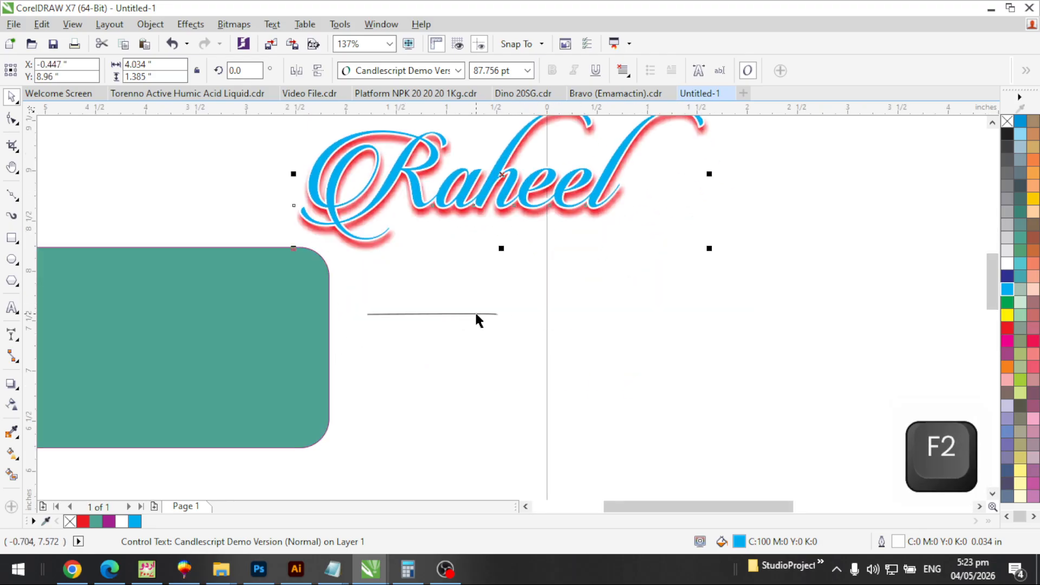
key("Tab")
key("F2")
left_click_drag(534, 256, 298, 386)
key("Delete")
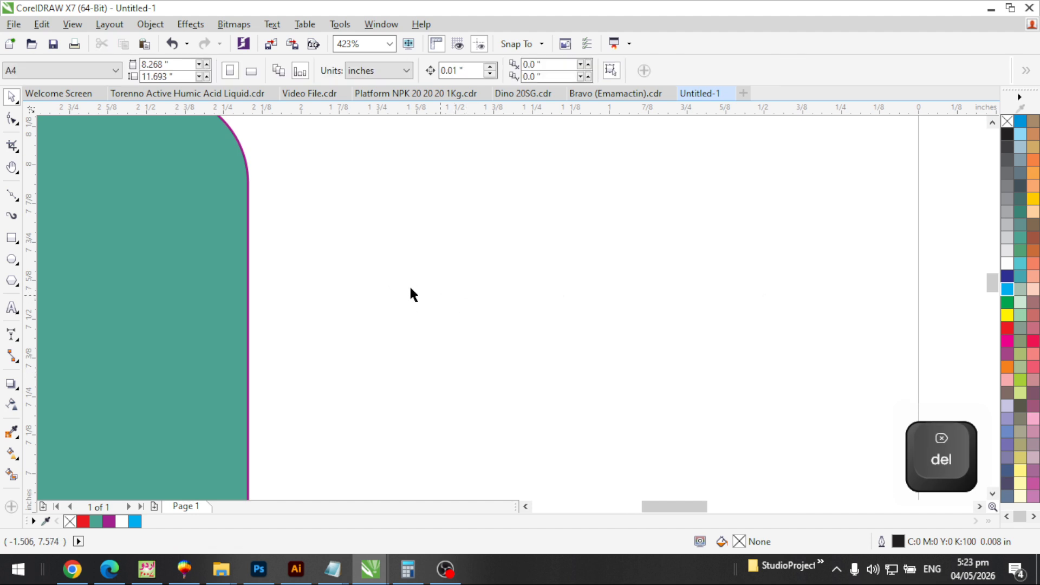
Draw a closed four-sided shape with the Bezier tool beside the rounded rectangle
left_click(16, 197)
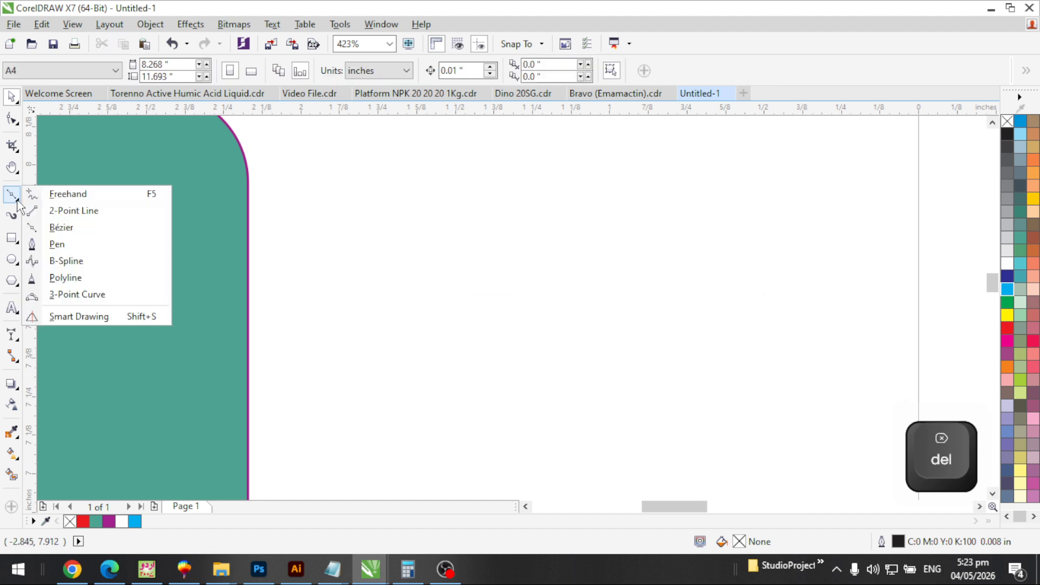
left_click(61, 228)
key("F3")
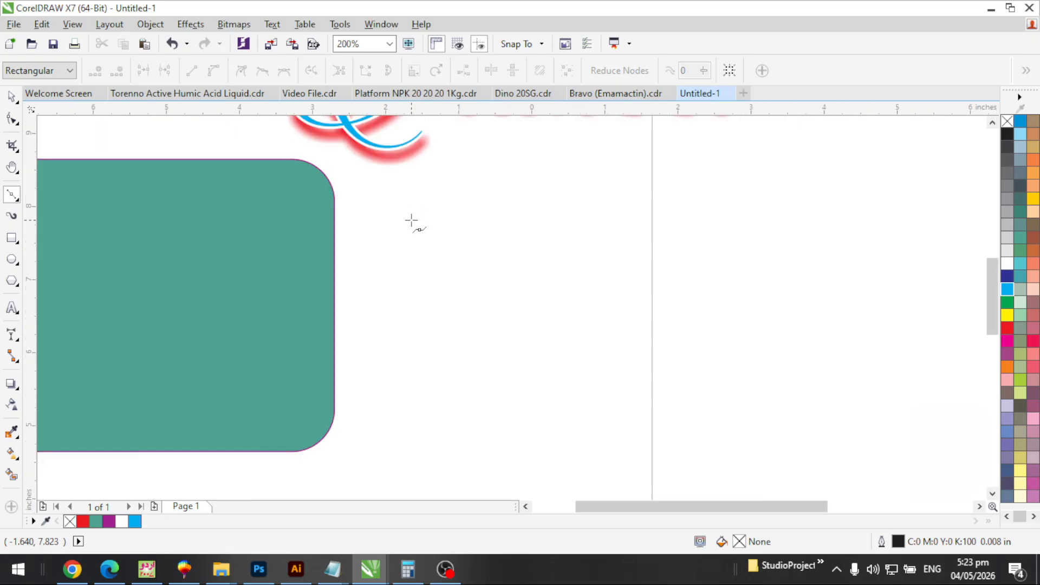
left_click(418, 273)
left_click(502, 214)
left_click(648, 286)
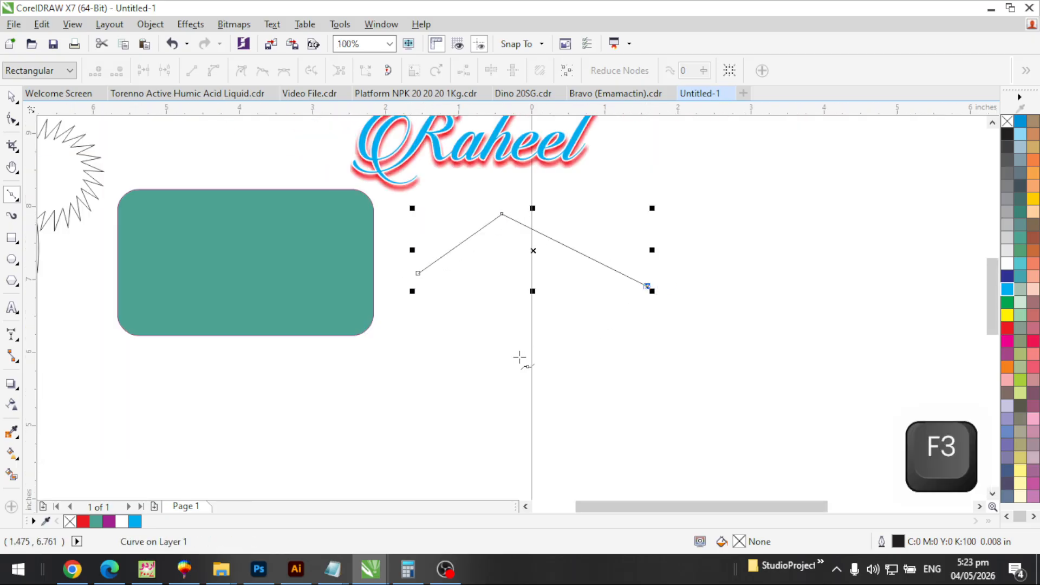
left_click(491, 373)
left_click(418, 273)
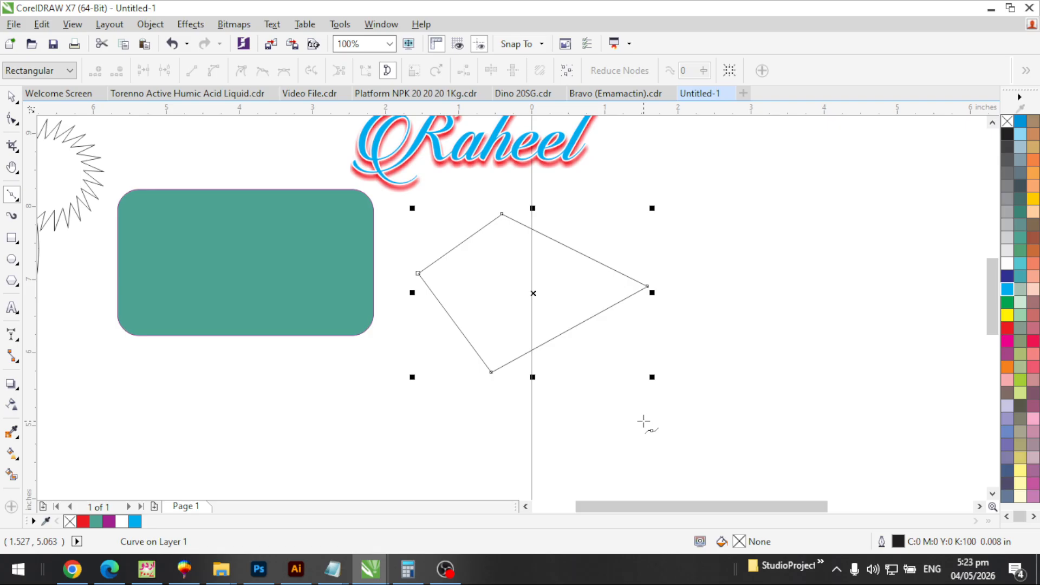
key("space")
Fill the new shape navy blue (C100 M100 Y0 K0) and remove its outline
key("F2")
left_click_drag(399, 204, 709, 414)
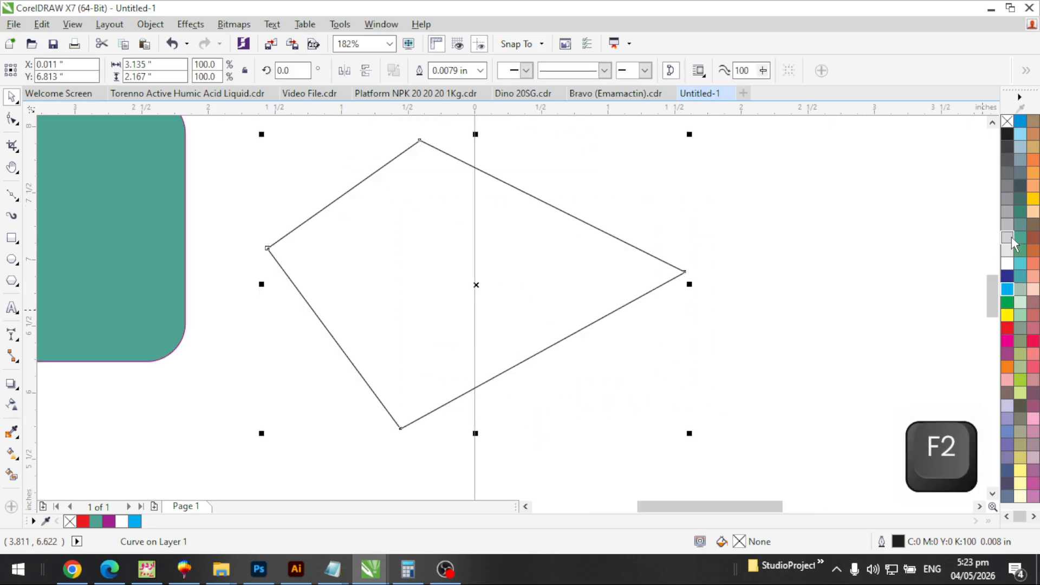
left_click(1008, 277)
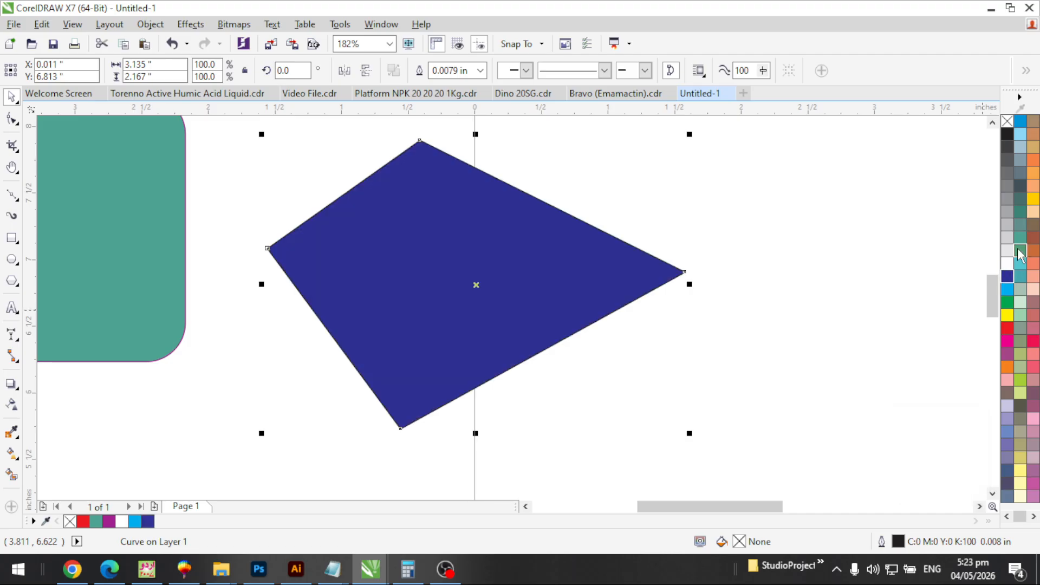
right_click(1033, 198)
left_click_drag(678, 270, 717, 313)
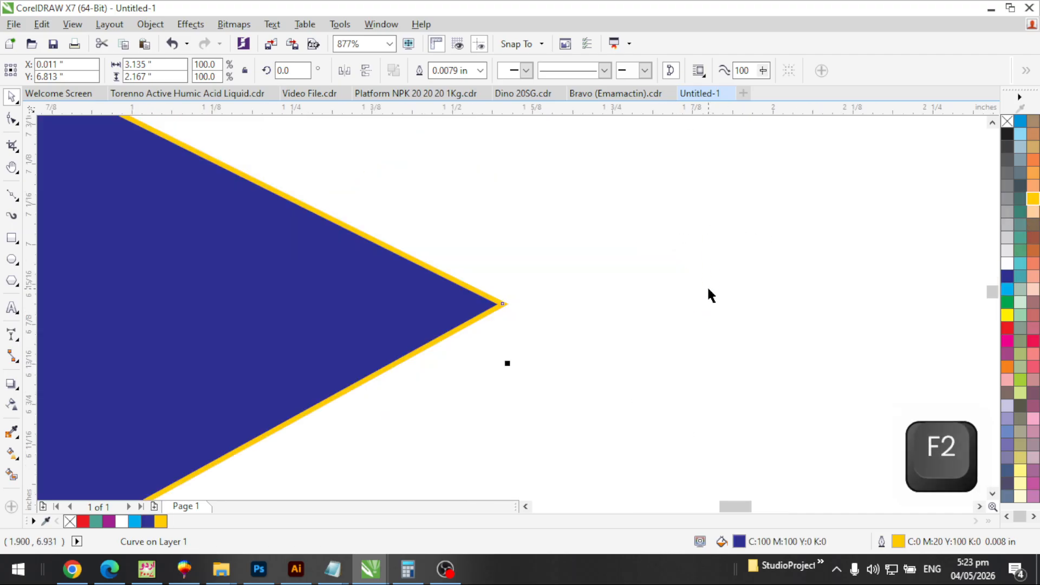
right_click(1007, 122)
key("F3")
key("F3")
key("F3")
key("F3")
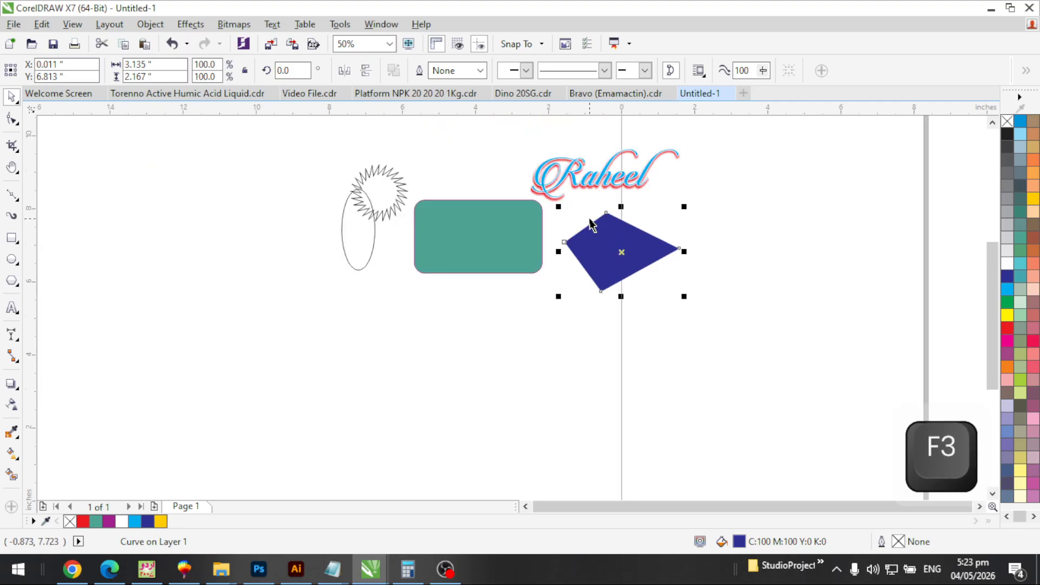
Zoom in on the navy shape and select it
left_click(501, 194)
key("F2")
left_click_drag(503, 193, 732, 337)
left_click(490, 269)
key("F3")
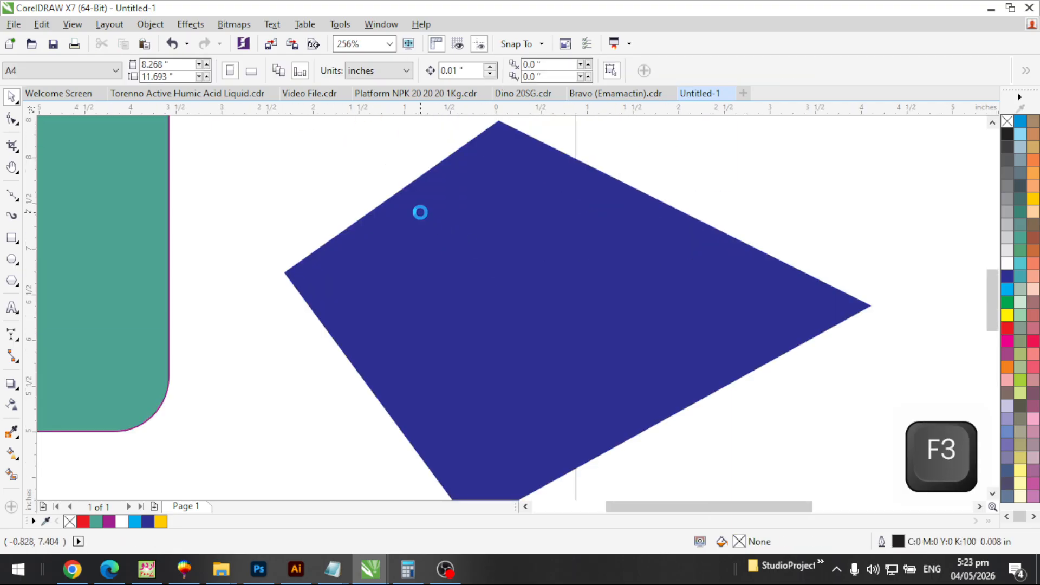
key("F2")
left_click_drag(304, 130, 640, 386)
left_click(488, 274)
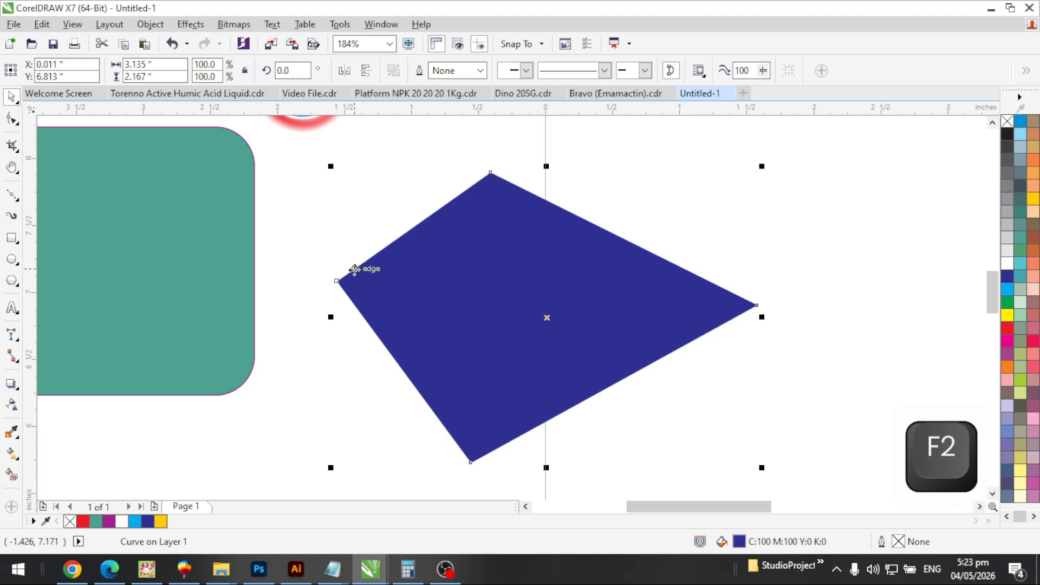
Convert the upper-left edge to a curve and drag its handles into a sweeping concave bend
left_click(11, 118)
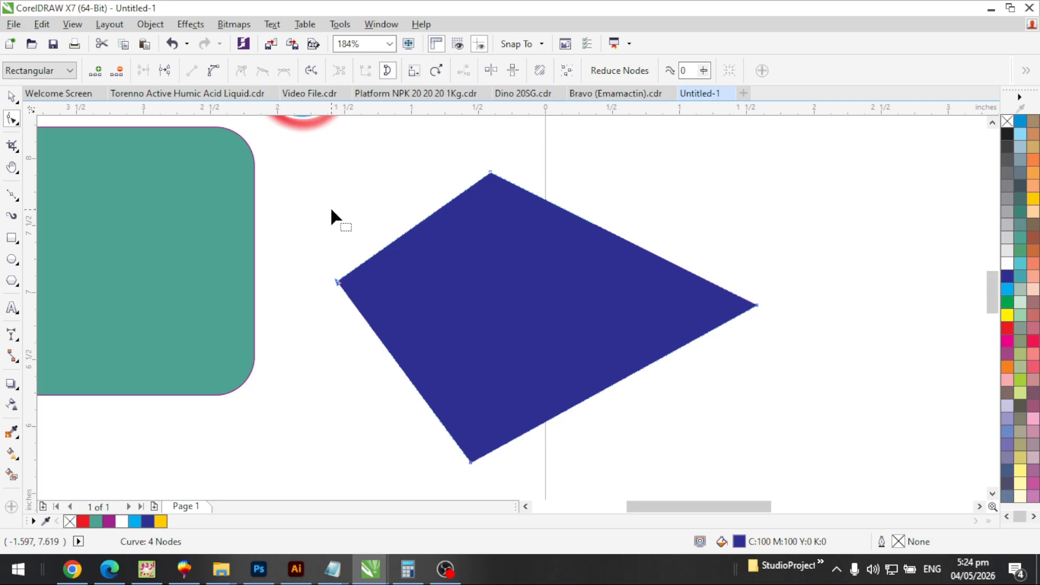
left_click(382, 248)
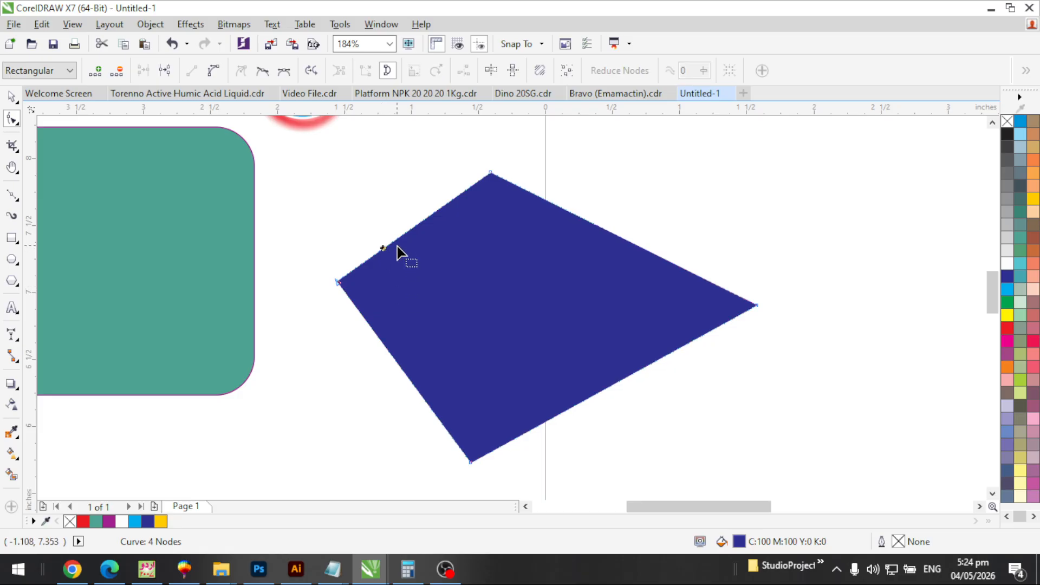
left_click(212, 71)
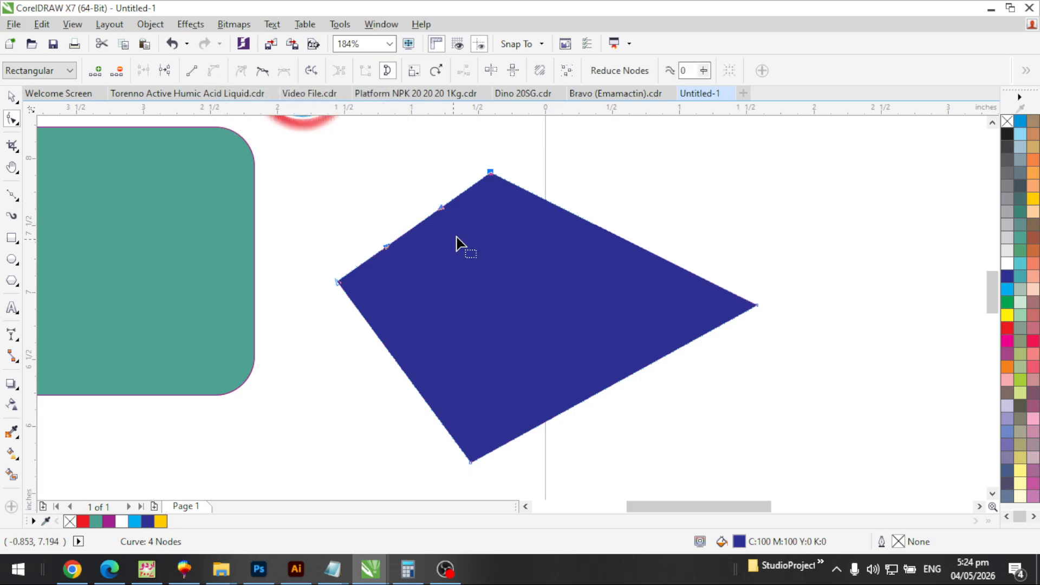
key("F2")
left_click(400, 236)
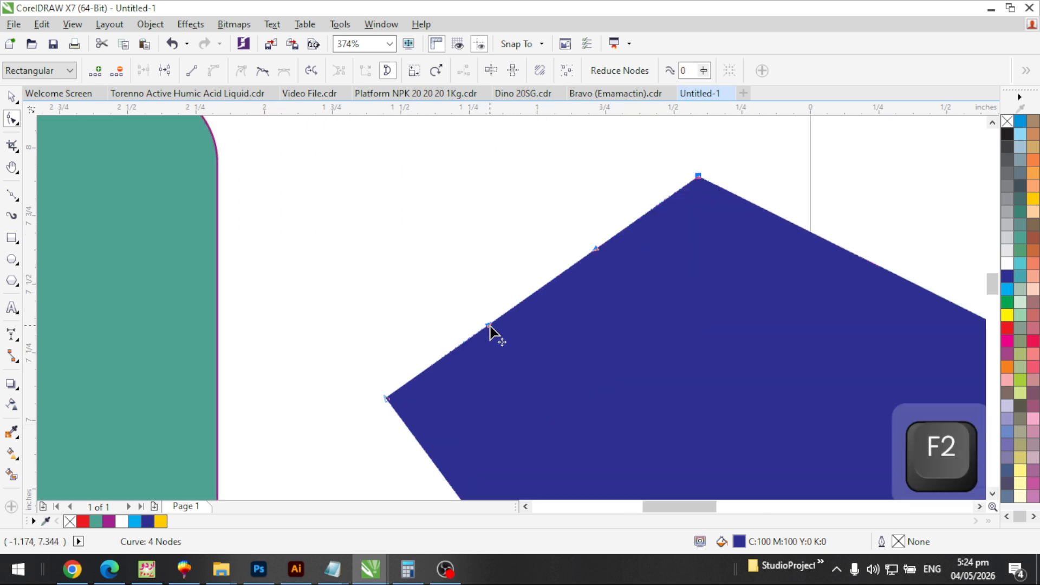
left_click_drag(490, 326, 348, 228)
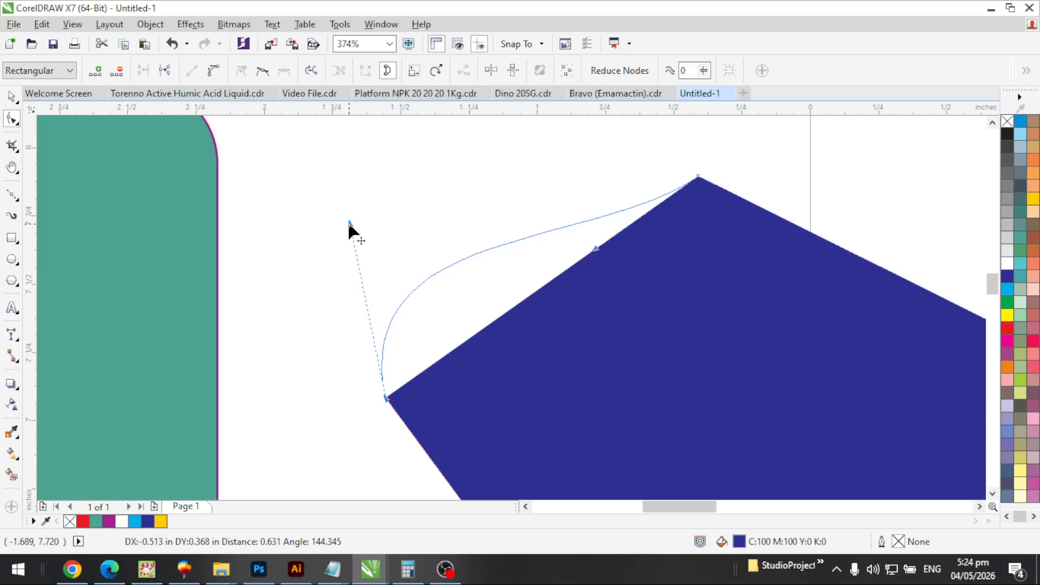
left_click_drag(652, 154, 733, 213)
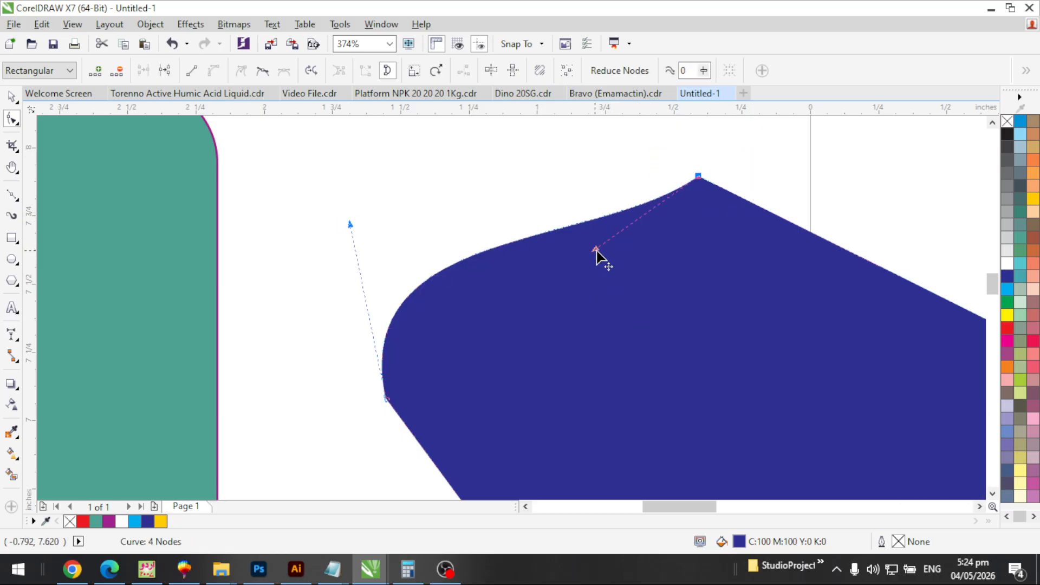
left_click_drag(599, 255, 632, 352)
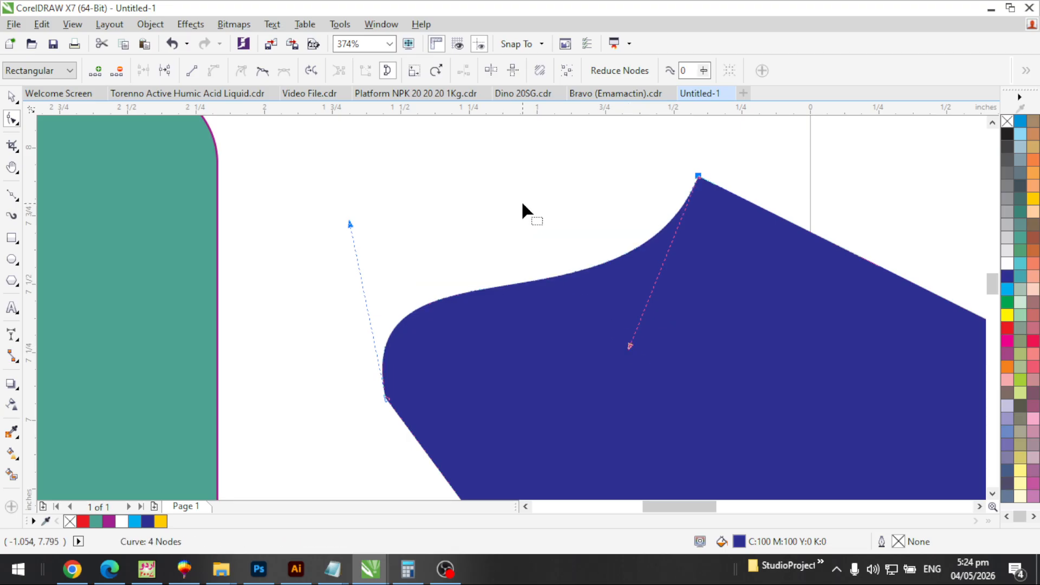
Try adding a node on the upper-right edge, then remove it to keep it straight
scroll(521, 206, "down", 2)
key("F2")
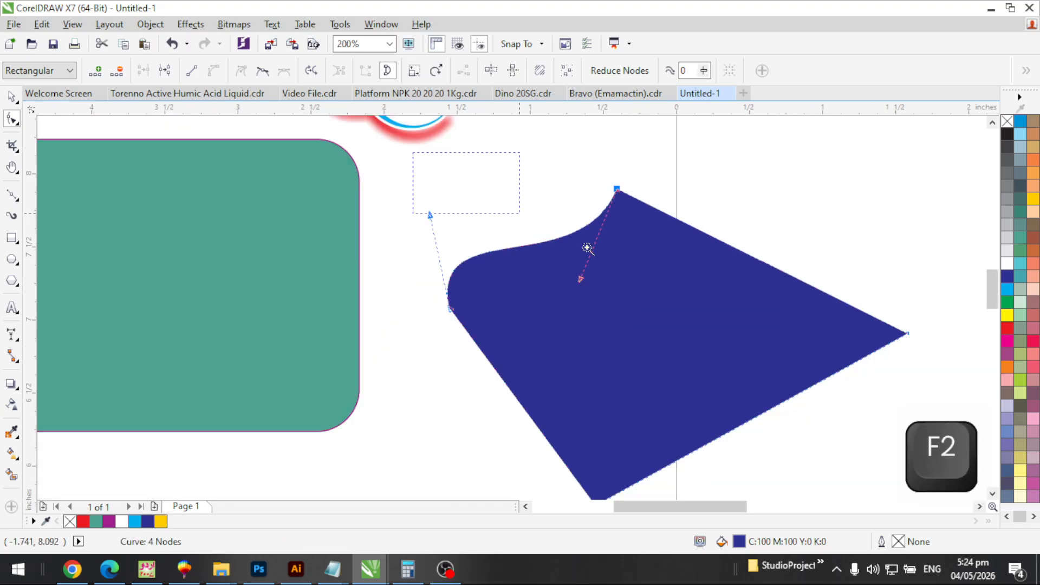
scroll(650, 238, "up", 1)
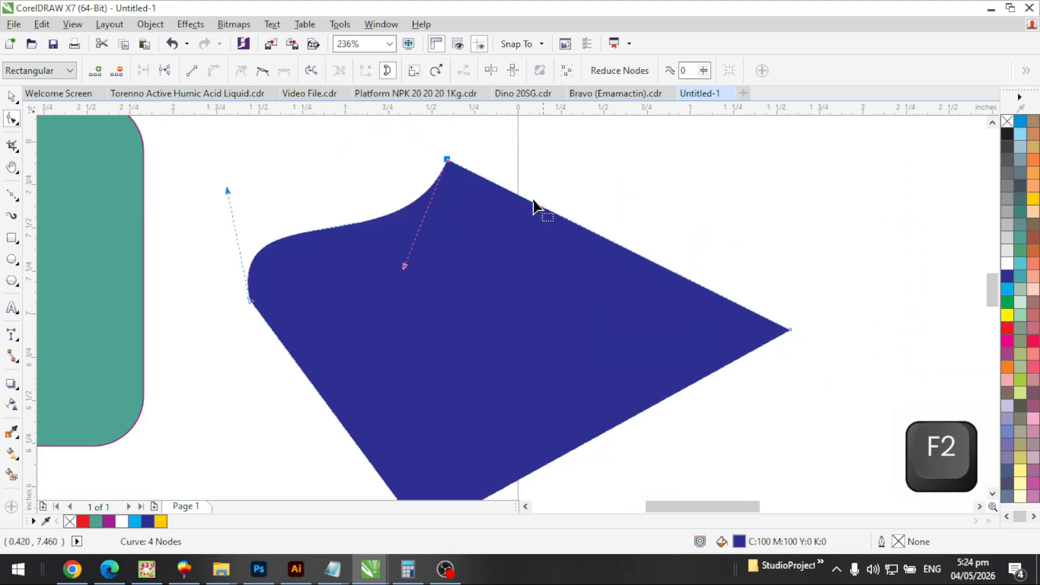
left_click_drag(430, 154, 854, 392)
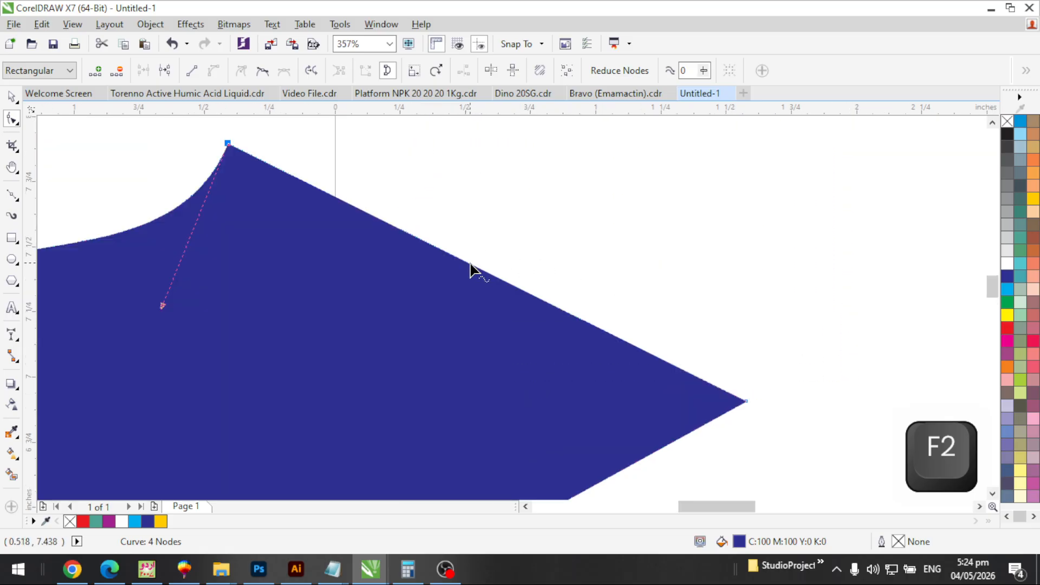
double_click(470, 264)
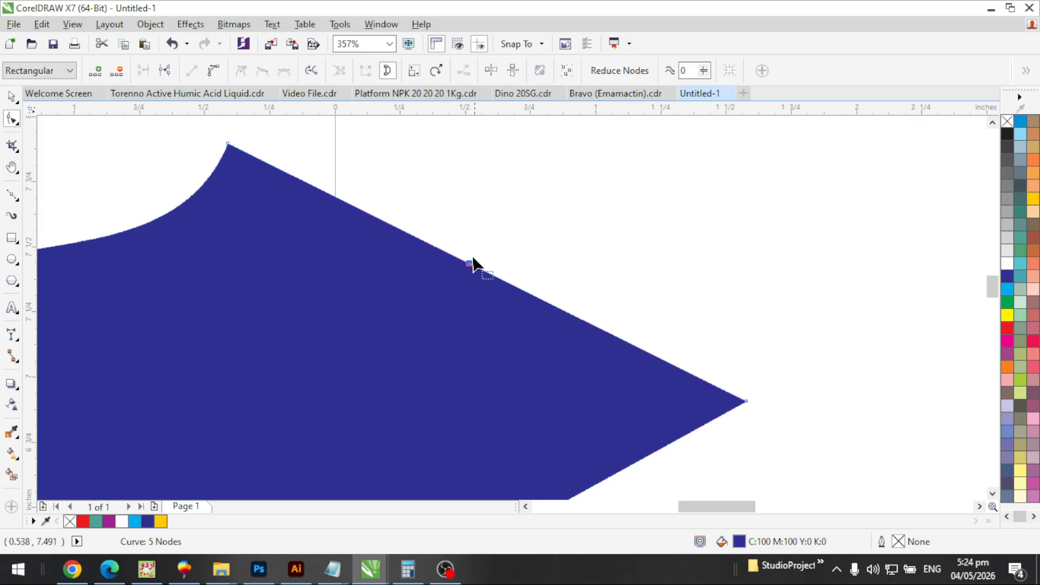
left_click_drag(469, 264, 505, 178)
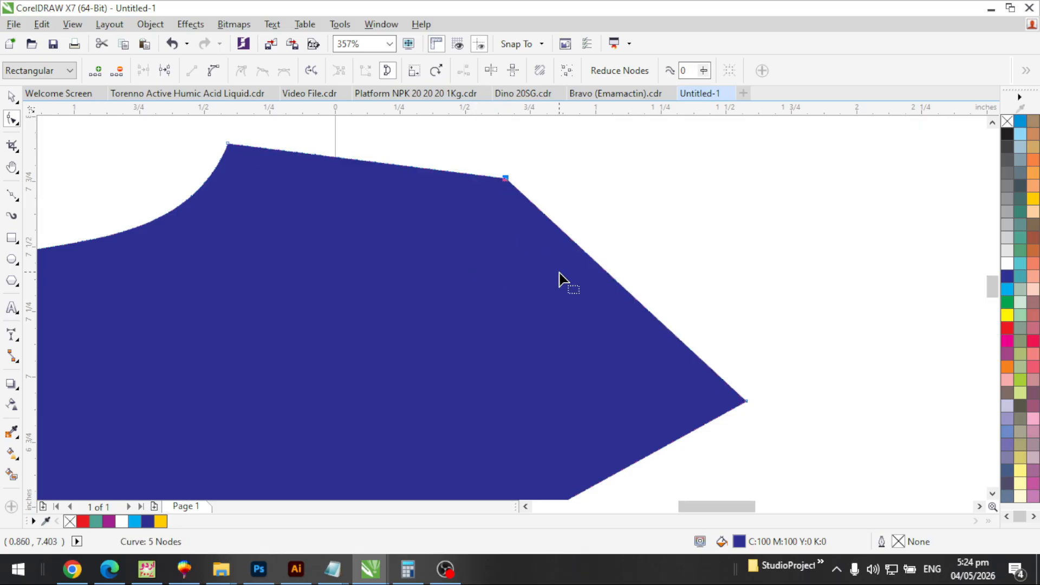
double_click(505, 180)
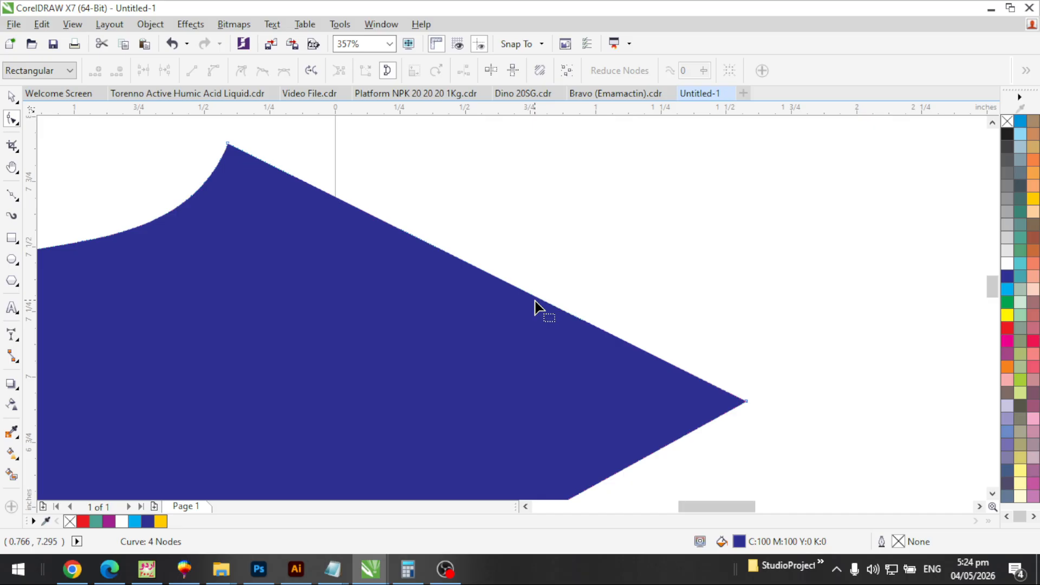
Zoom back out to view the group of shapes
key("F3")
key("F3")
key("F2")
left_click(590, 367)
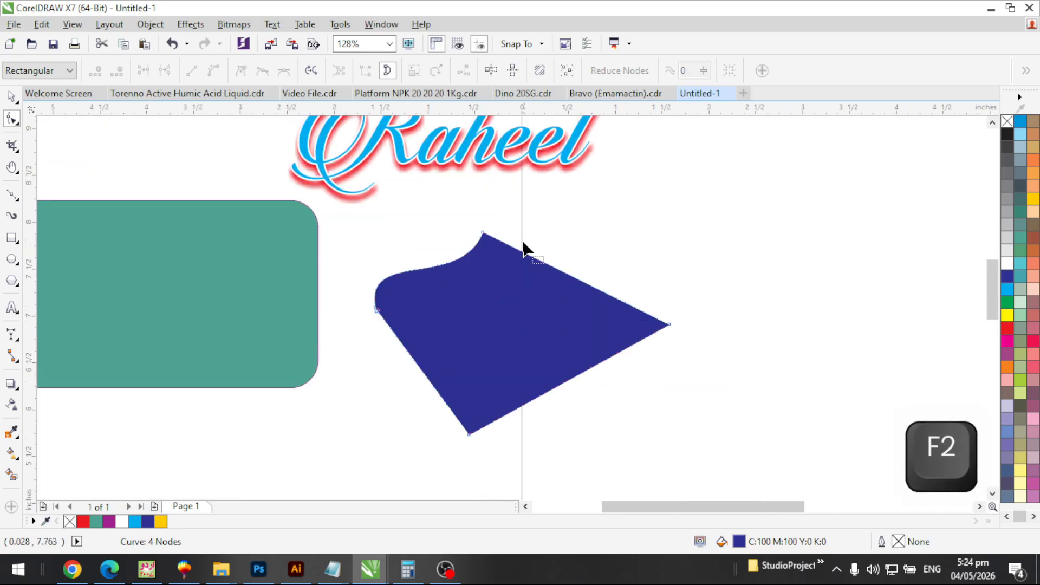
key("F3")
key("space")
key("F2")
left_click_drag(643, 134, 130, 368)
key("Escape")
left_click(390, 287)
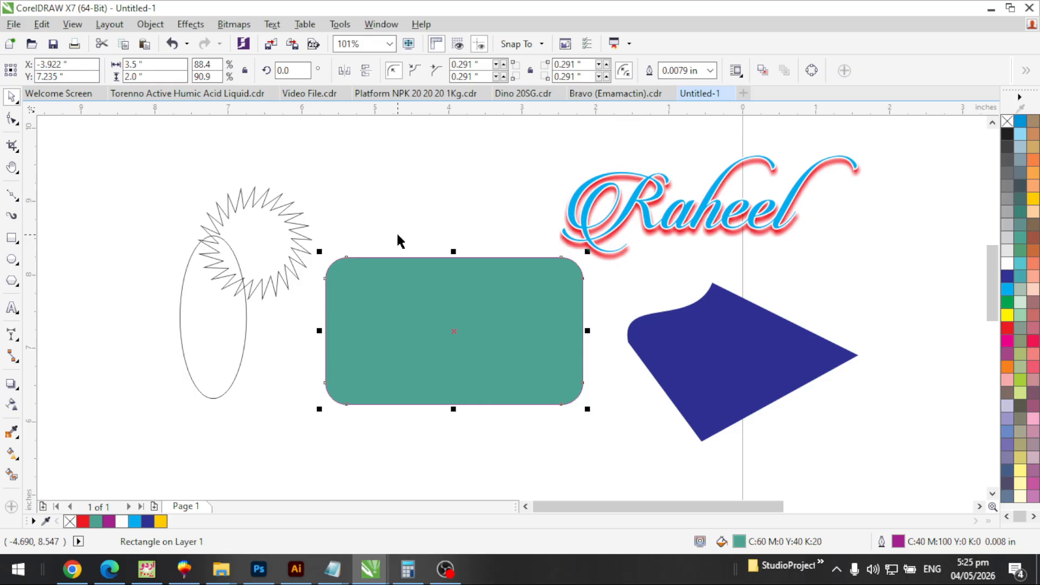
Draw a new rectangle on the empty part of the page
key("F2")
scroll(415, 292, "down", 4)
left_click_drag(389, 196, 740, 386)
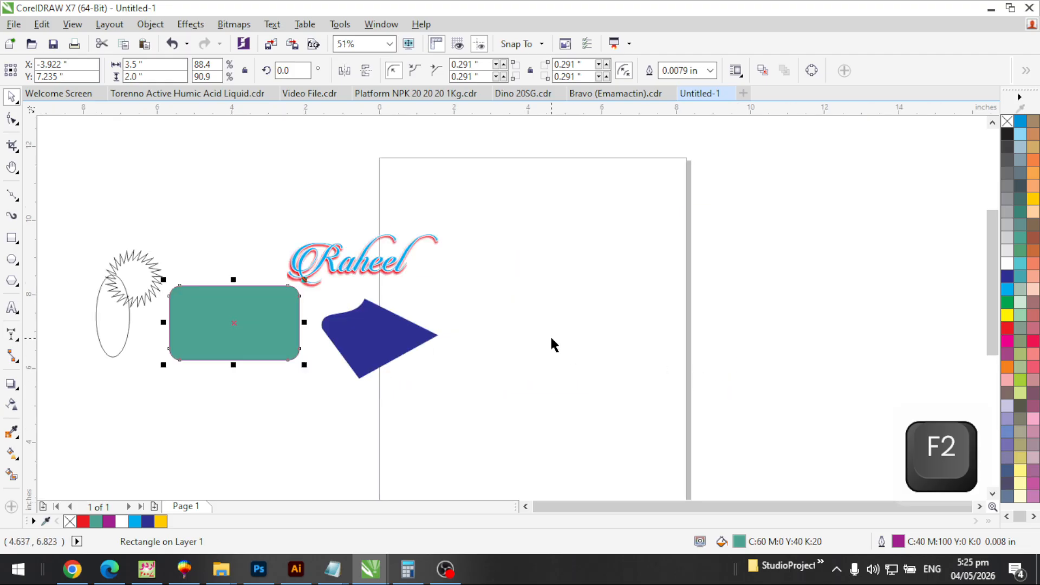
key("Escape")
key("F6")
mouse_move(476, 259)
left_mouse_down()
mouse_move(547, 321)
mouse_move(645, 374)
left_mouse_up()
key("space")
Resize the rectangle to 3.5 x 2 inches and centre it on the page
double_click(158, 63)
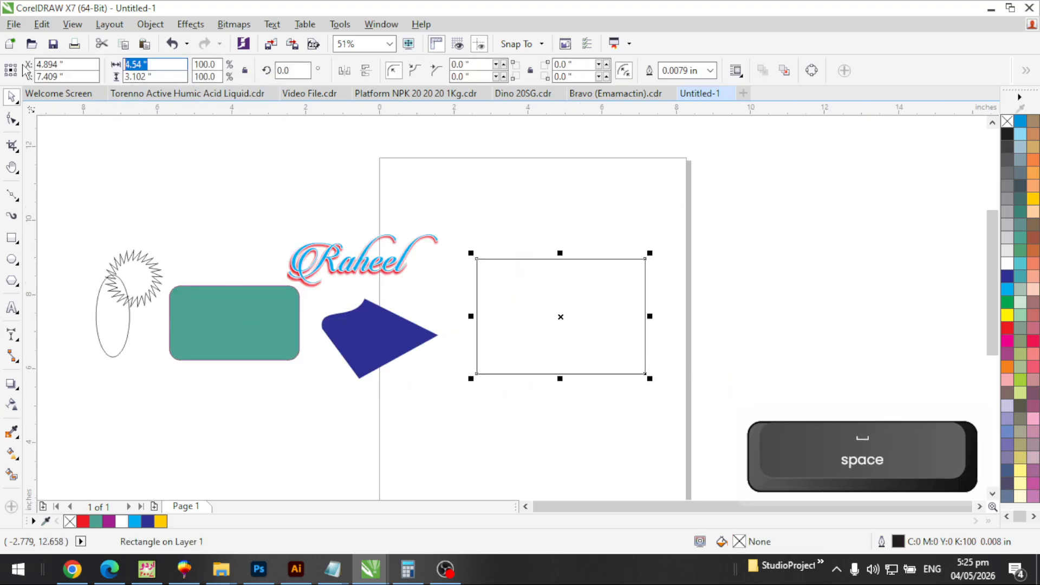
type("3.5")
key("Tab")
type("2")
key("Return")
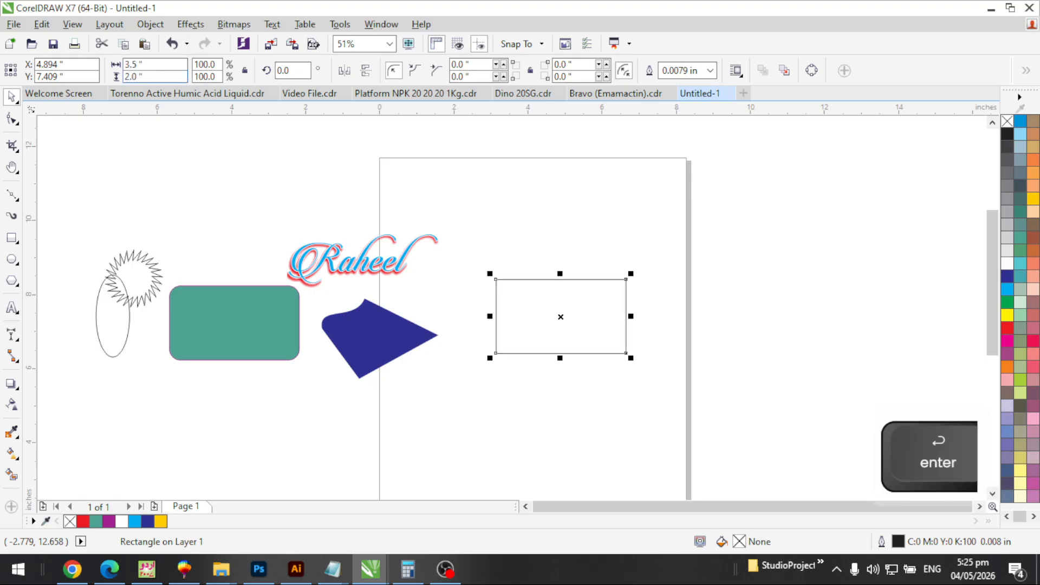
key("p")
Zoom in on the rectangle and duplicate it with Ctrl+D
key("F2")
left_click_drag(415, 294, 643, 447)
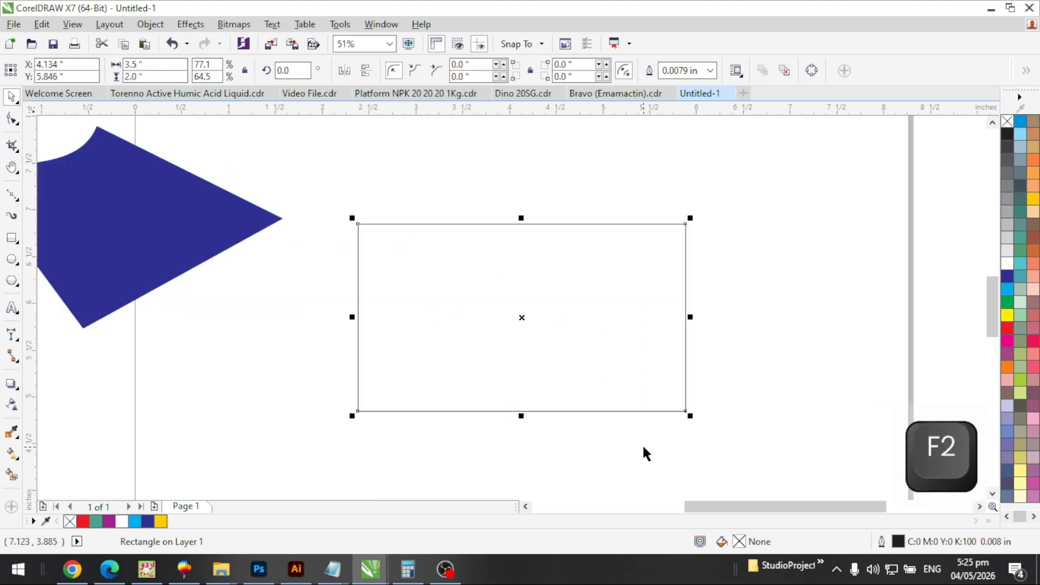
key("F2")
left_click_drag(295, 178, 807, 446)
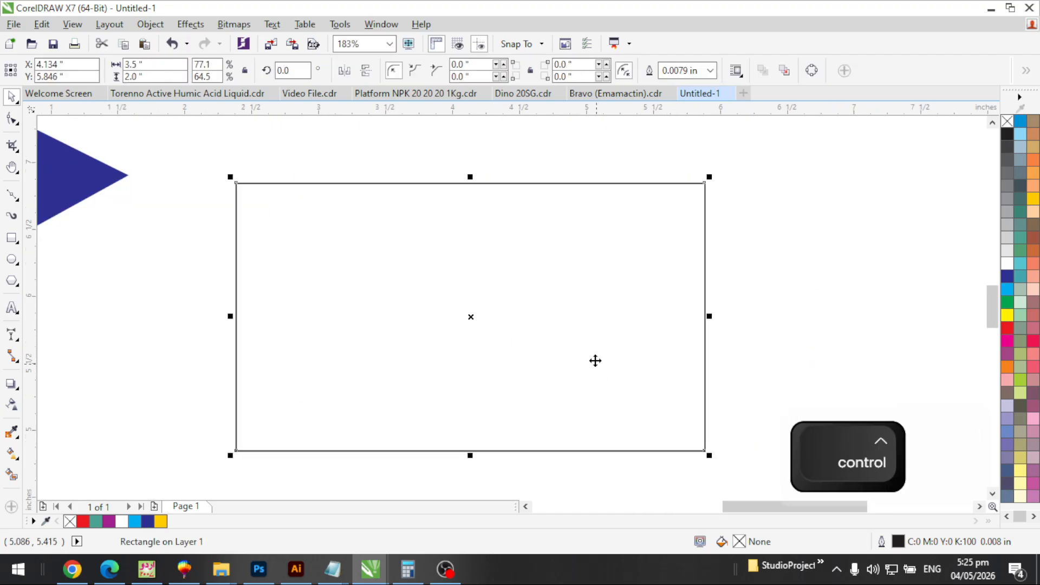
key("ctrl+d")
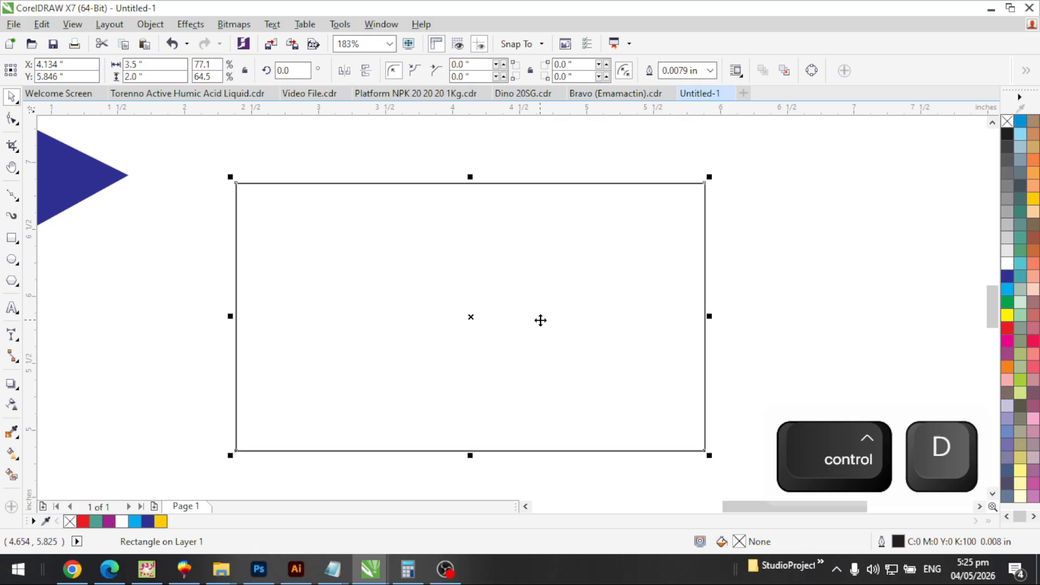
Set the duplicate distance to 0.25 inch, test a duplicate, then delete the offset copy
left_click(789, 276)
key("F3")
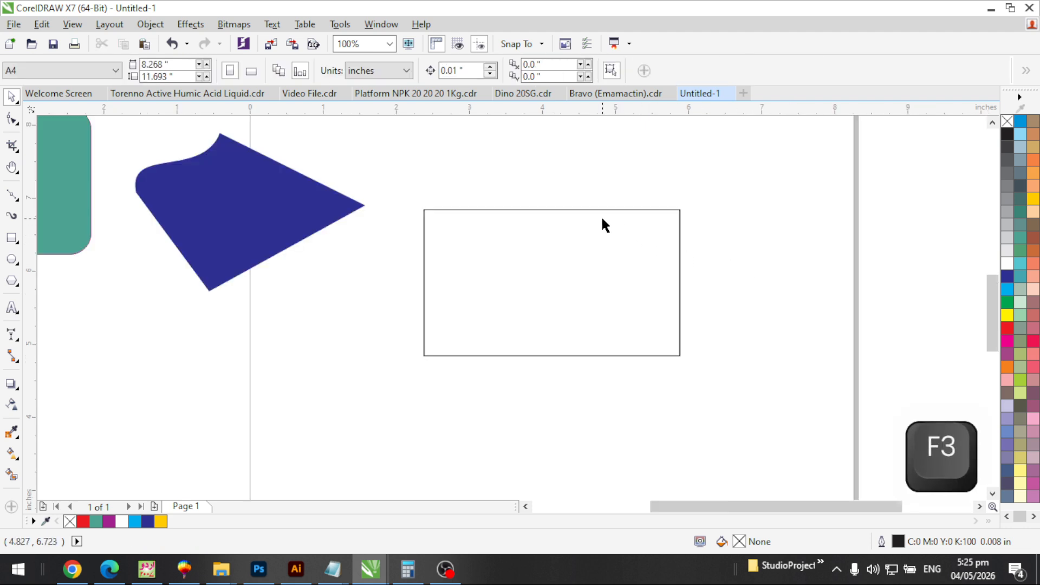
key("F2")
left_click_drag(387, 157, 772, 369)
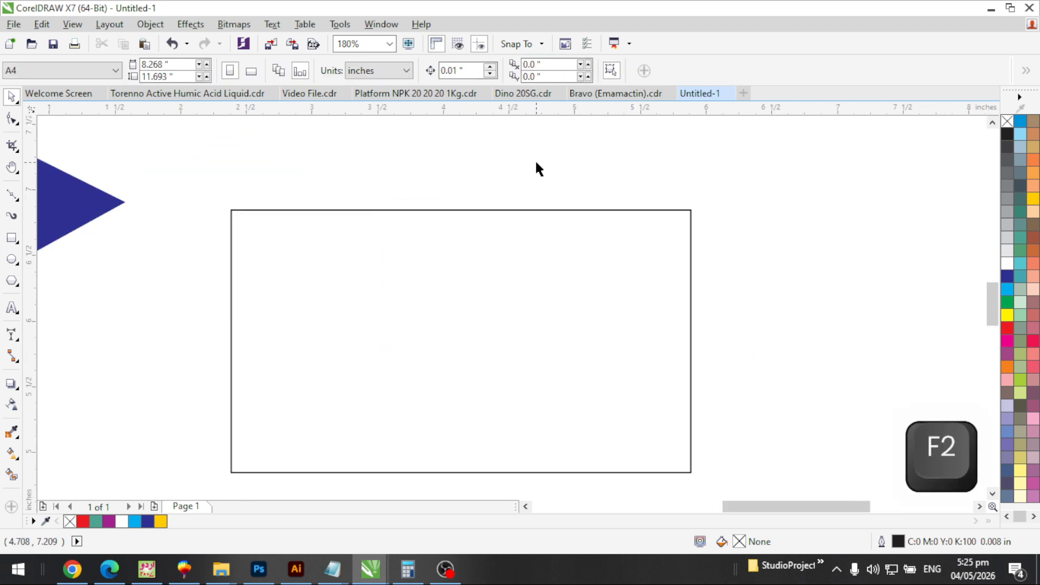
double_click(535, 65)
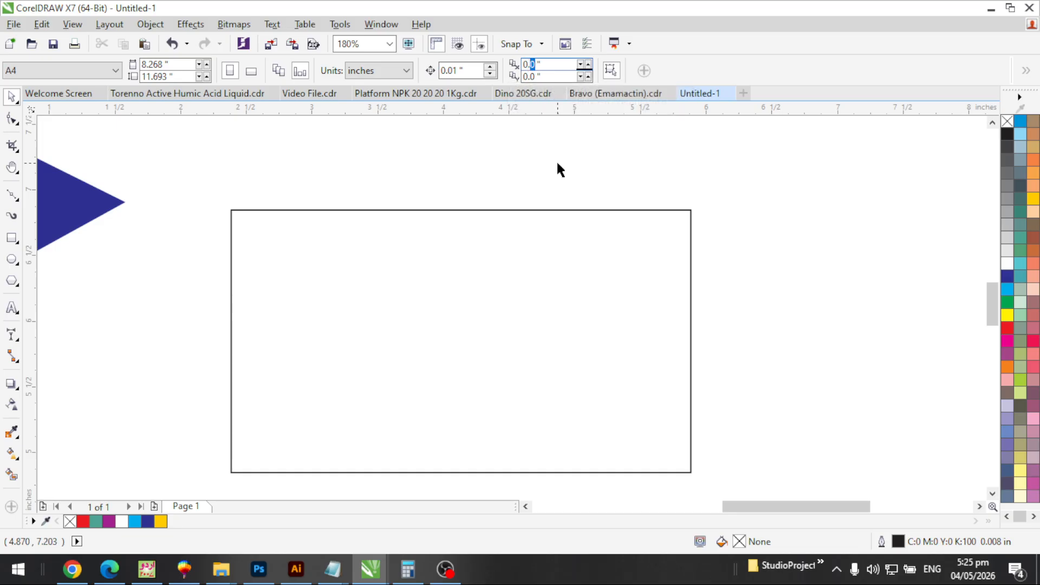
type("25")
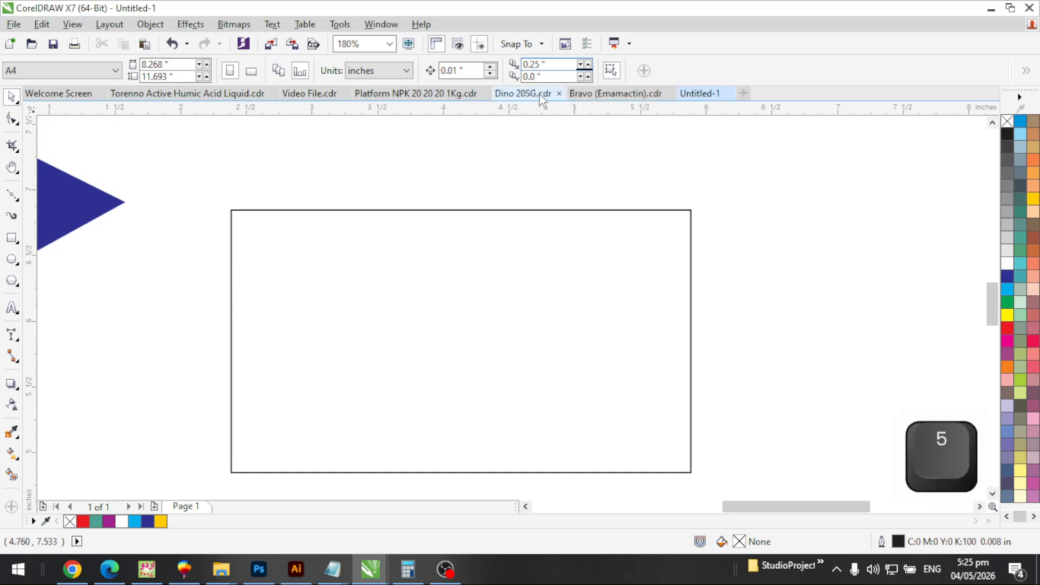
left_click(535, 76)
type("2")
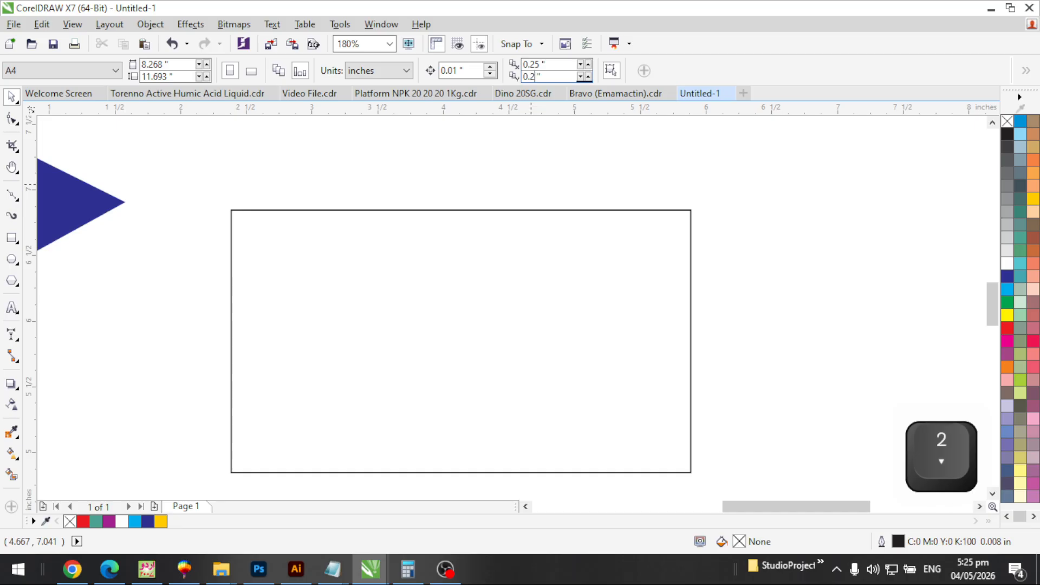
key("Return")
left_click(492, 300)
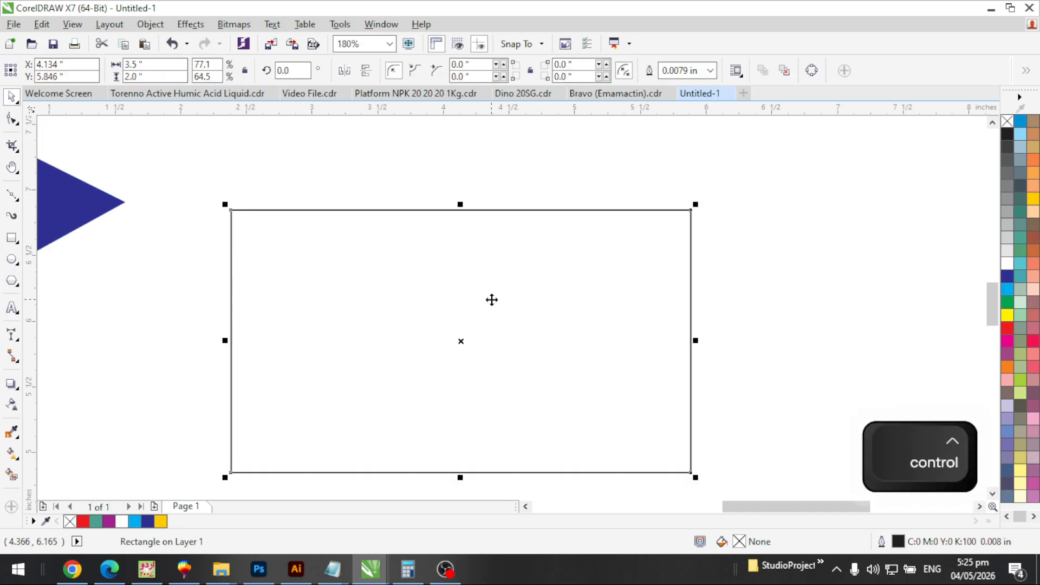
key("ctrl+d")
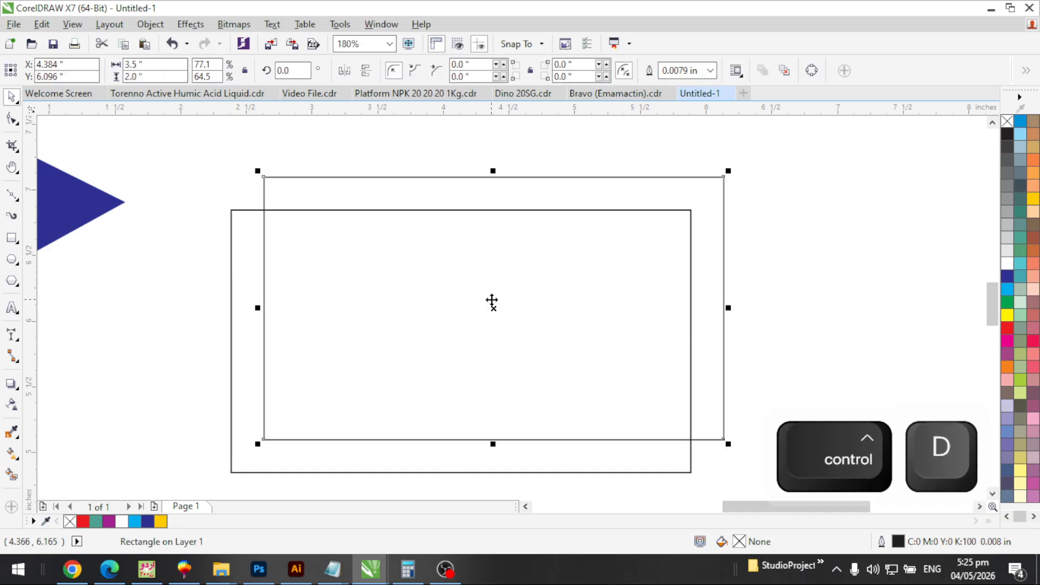
key("Delete")
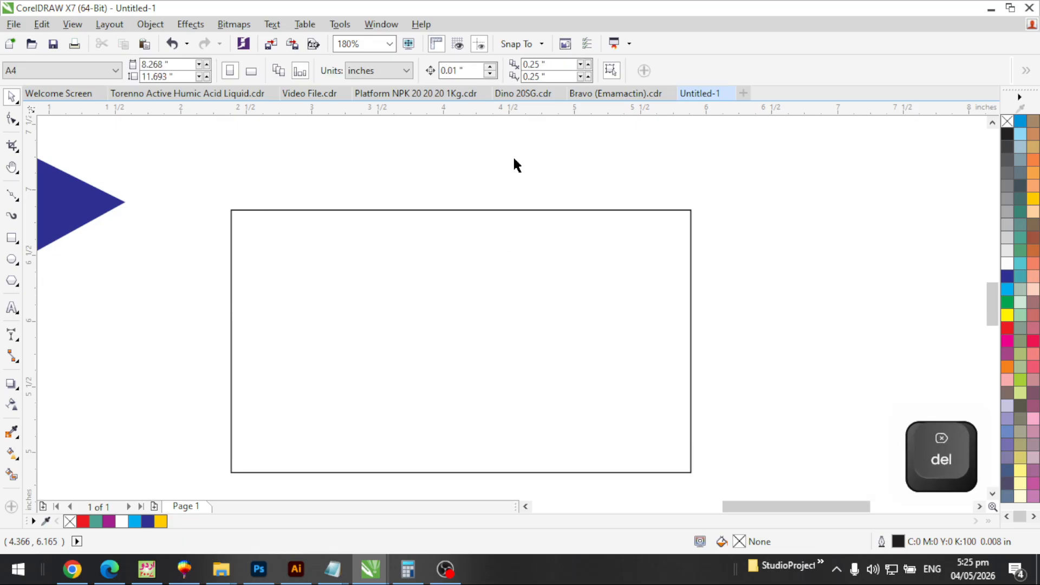
Set the duplicate distance to 0 and zoom onto the selected rectangle
double_click(537, 65)
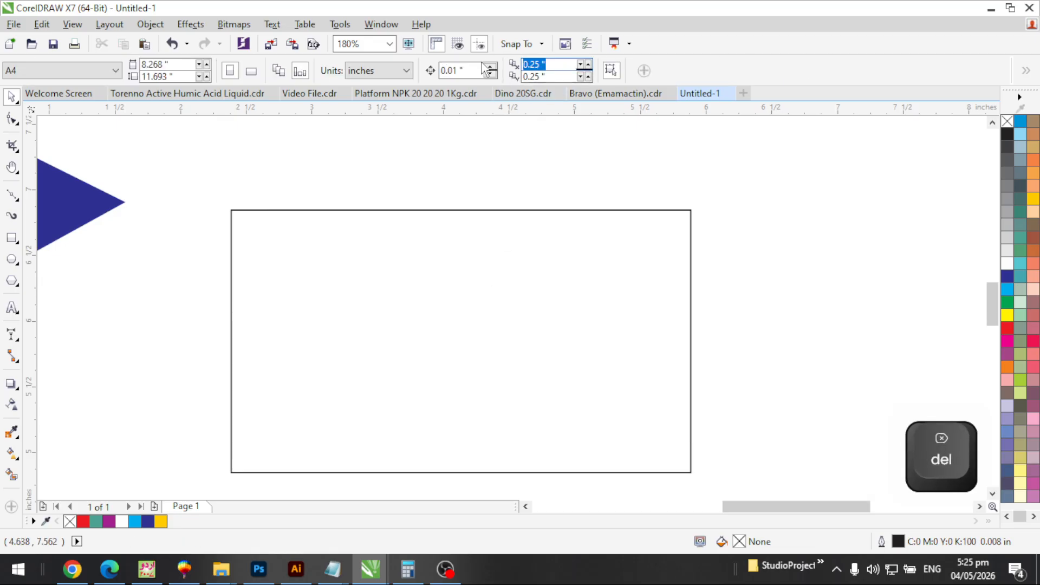
type("0")
key("Return")
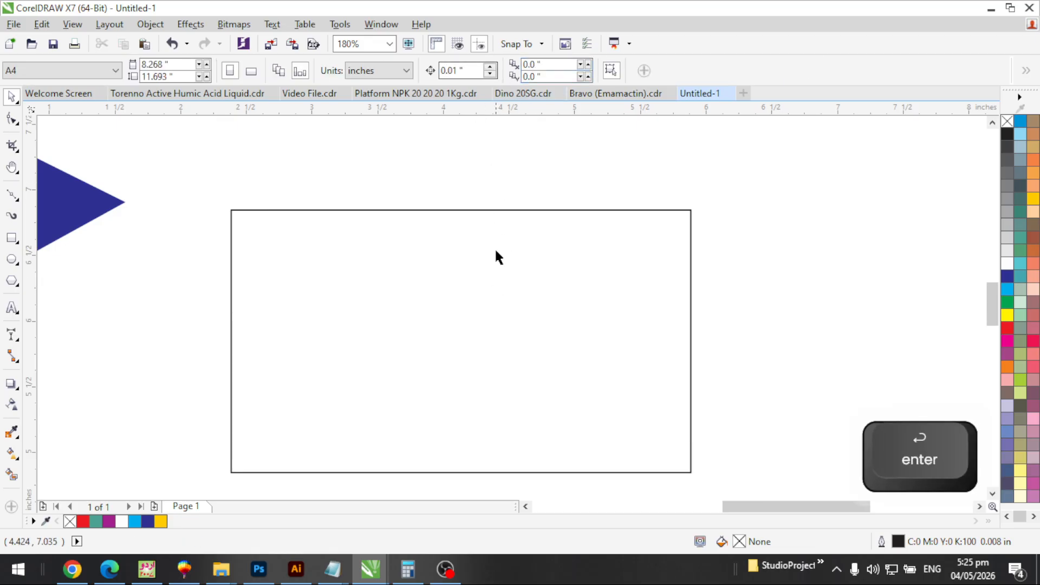
left_click(492, 279)
key("F2")
left_click_drag(314, 190, 710, 407)
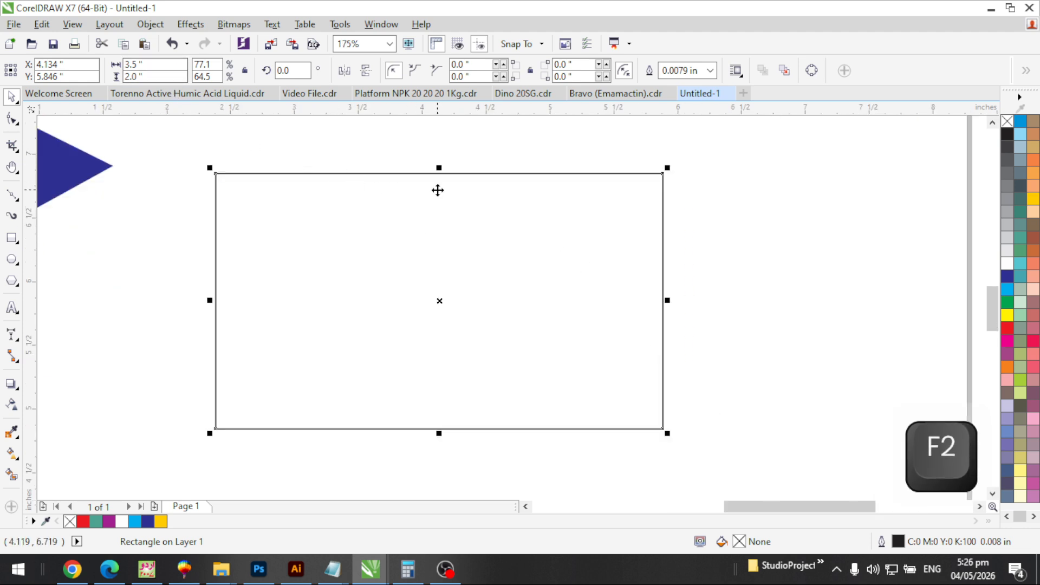
Shrink the duplicate rectangle by 0.3 each way to 3.2 x 1.7 inches
key("F2")
left_click_drag(205, 160, 748, 458)
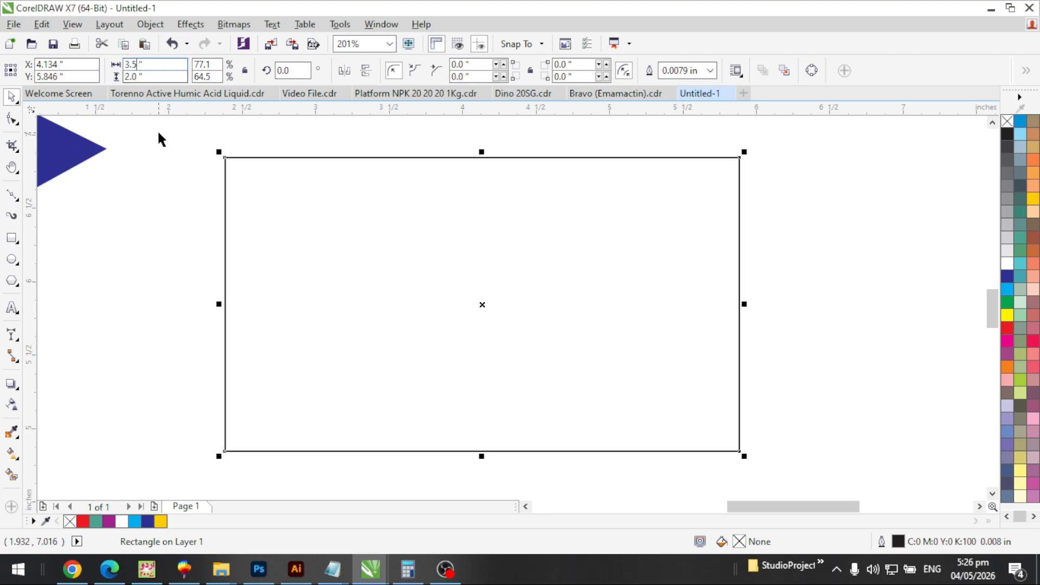
type("-0.3")
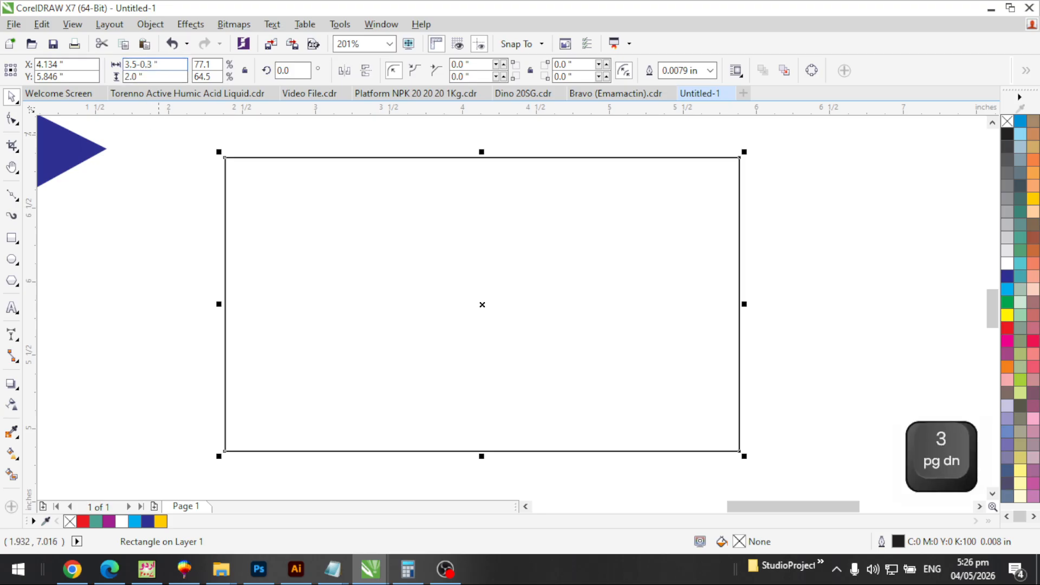
left_click(142, 77)
type("-0.3")
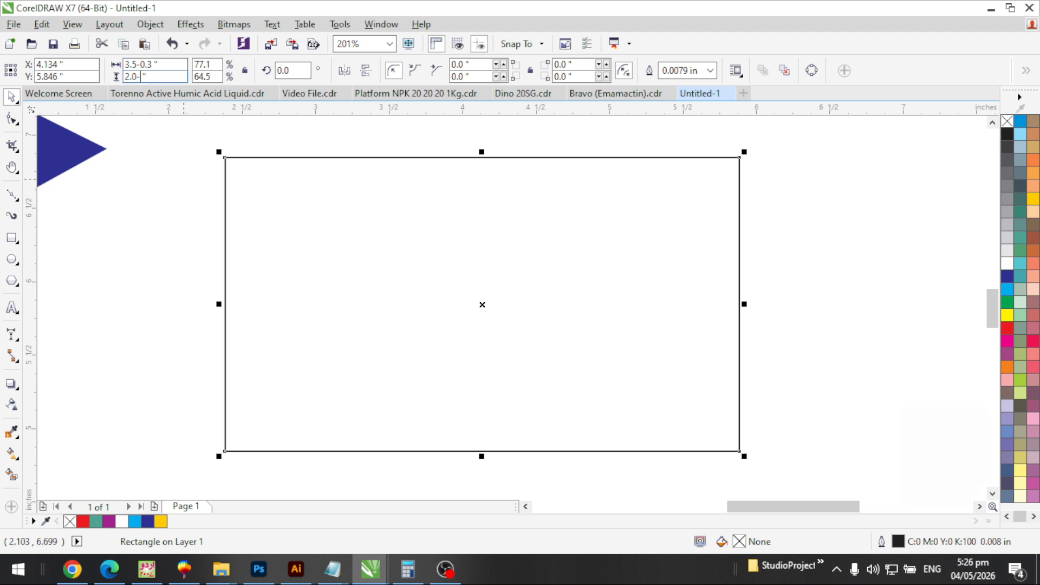
key("Return")
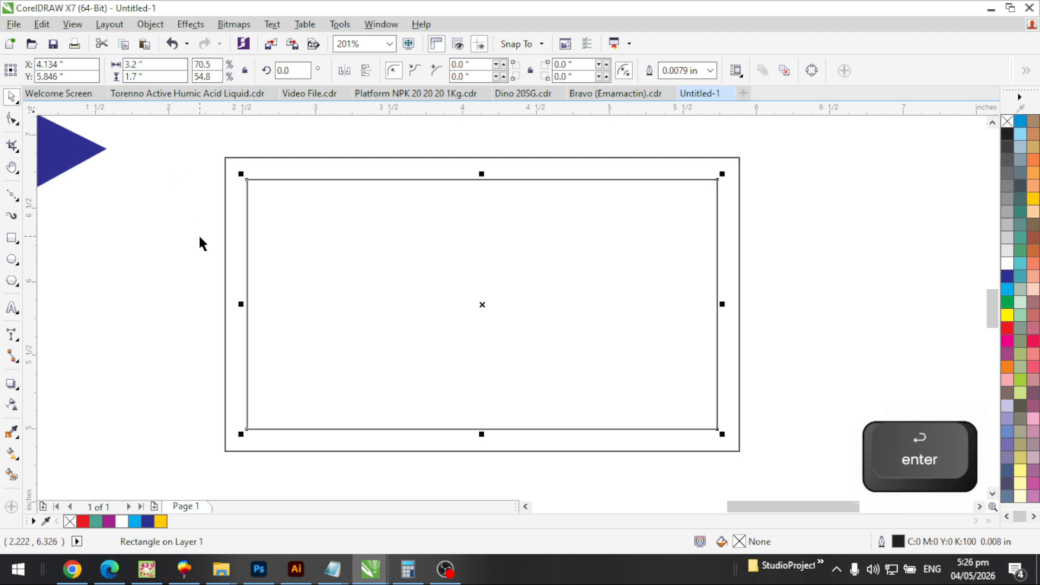
Deselect and zoom in on the resulting double-outlined frame
left_click(201, 237)
left_click(343, 237)
left_click(493, 286)
key("F3")
key("F2")
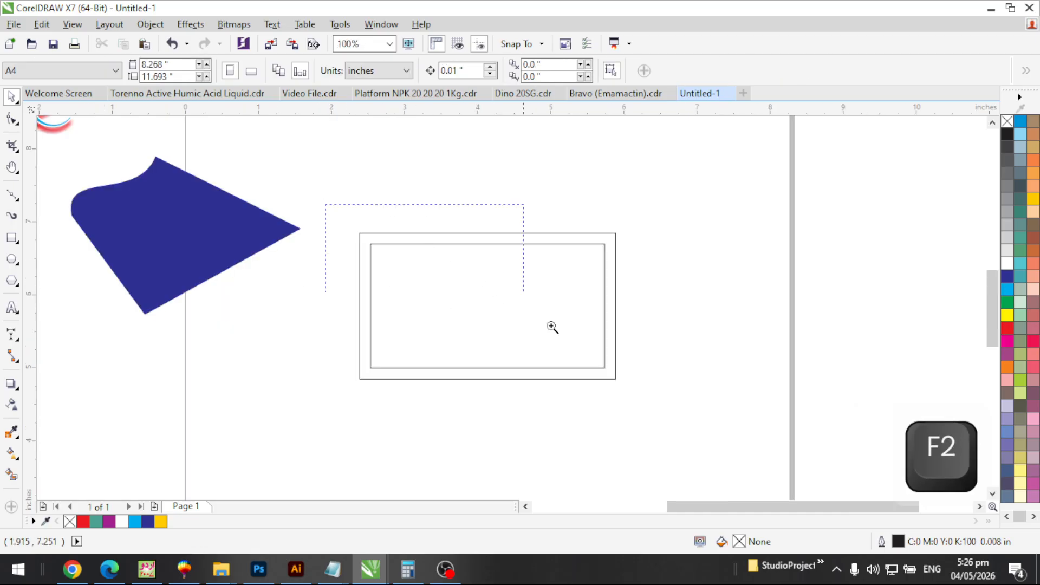
left_click_drag(552, 328, 552, 328)
left_click_drag(243, 150, 803, 451)
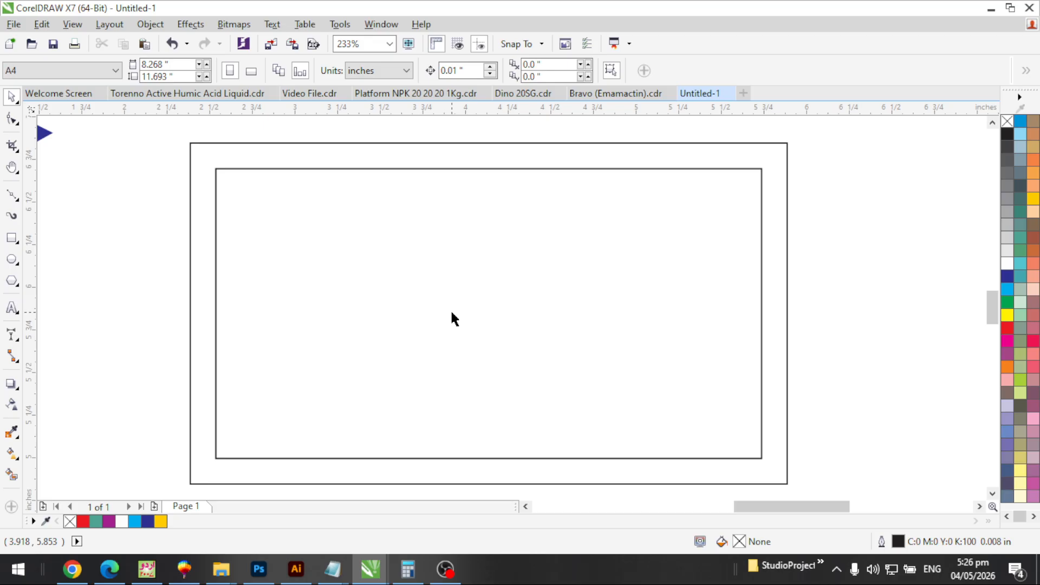
scroll(451, 313, "down", 3)
key("F2")
left_click_drag(274, 190, 654, 421)
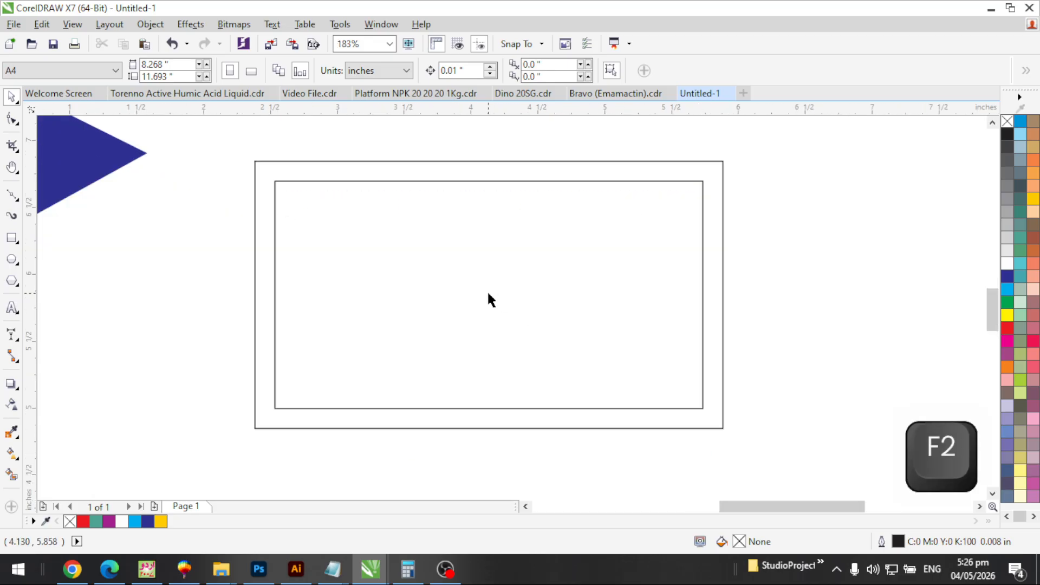
key("F3")
key("F3")
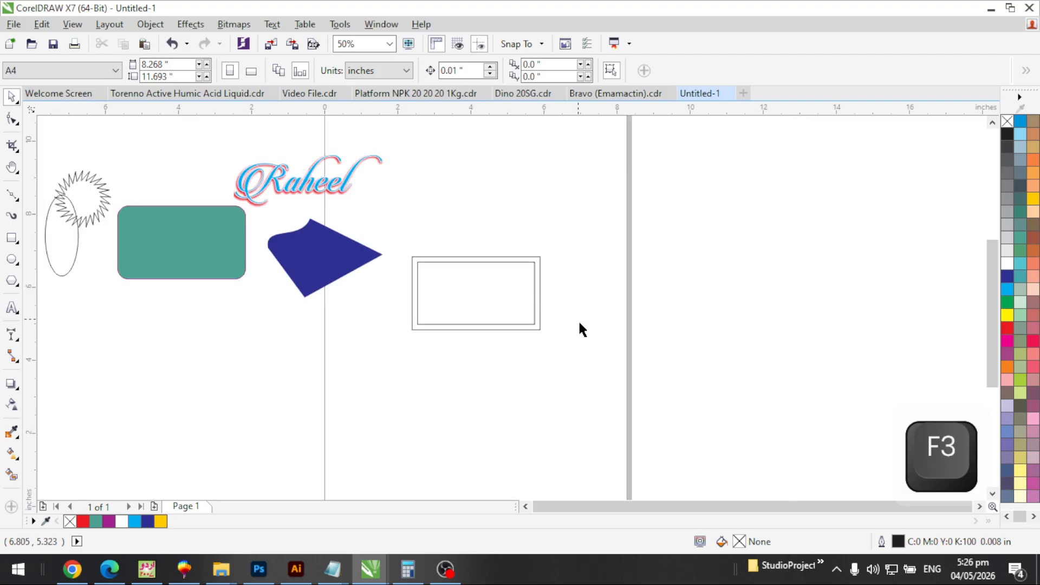
key("F2")
left_click_drag(592, 353, 294, 164)
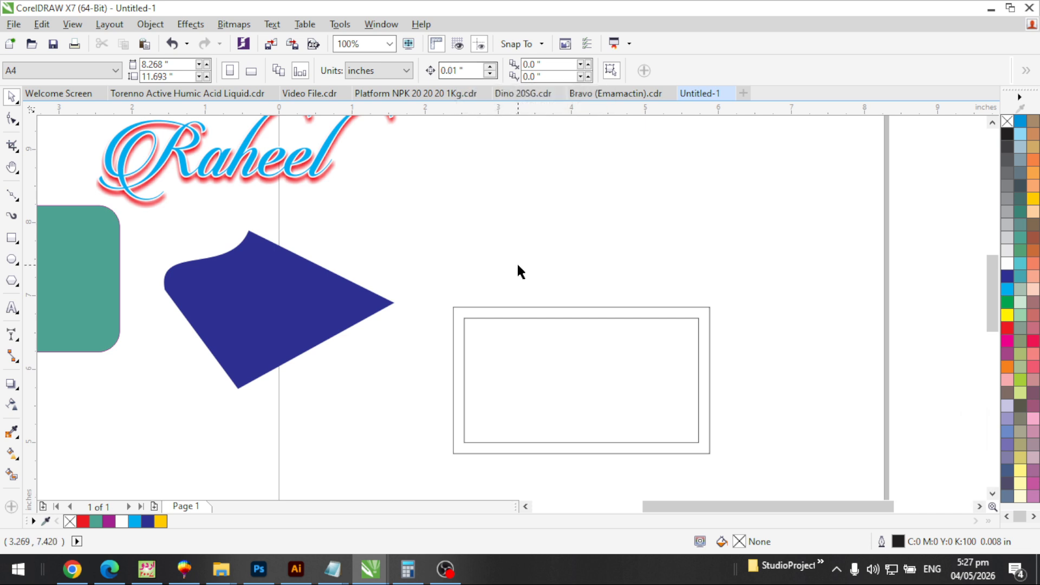
scroll(518, 263, "down", 2)
key("F2")
left_click_drag(441, 205, 652, 372)
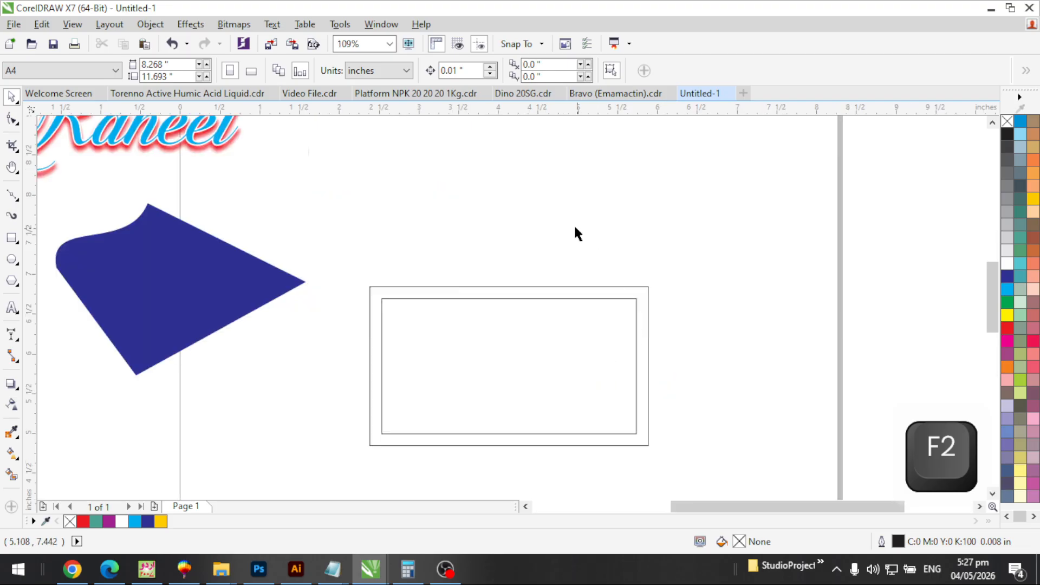
left_click(466, 349)
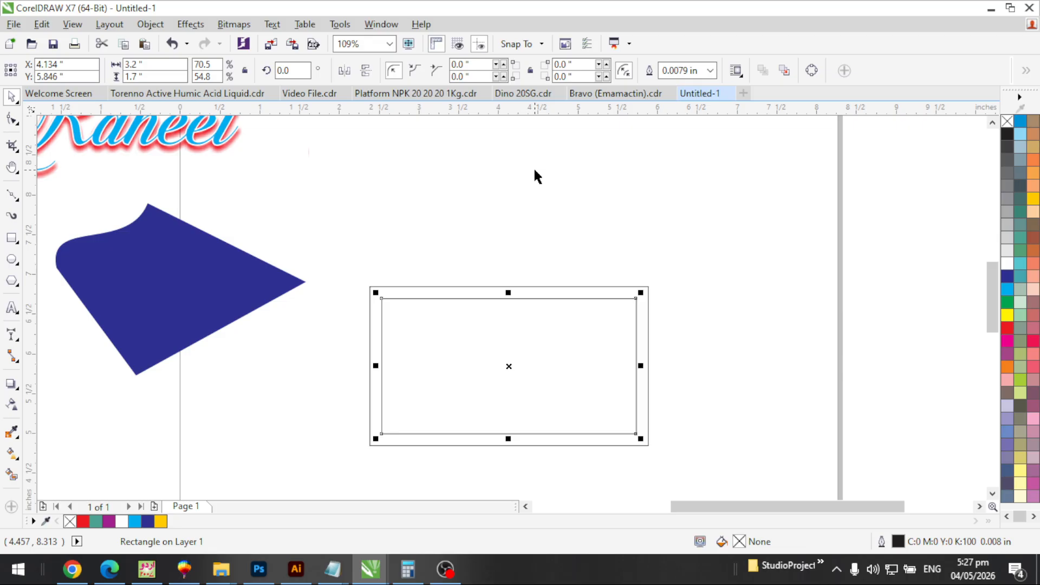
left_click(533, 172)
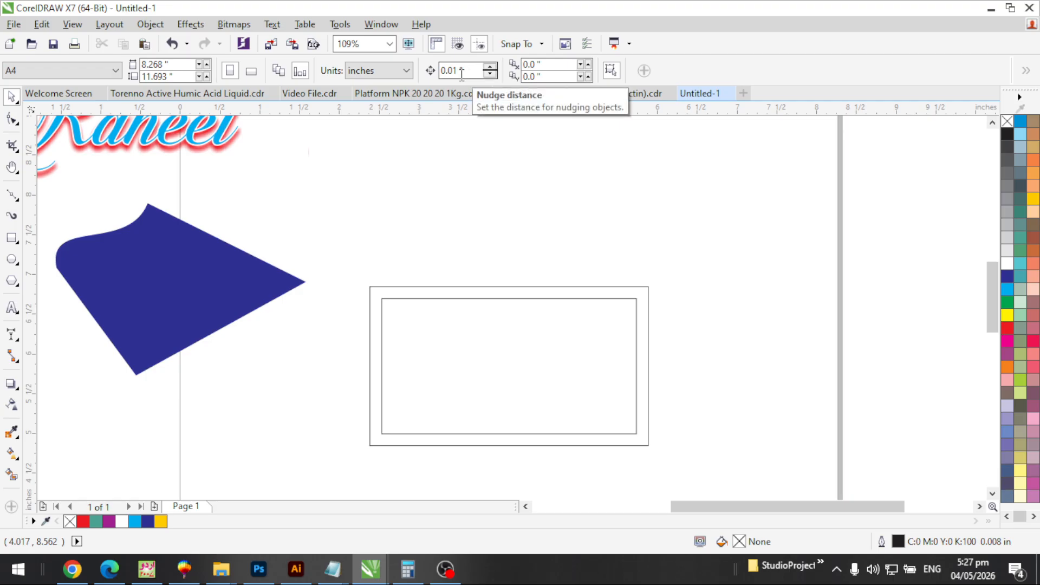
key("F2")
left_click_drag(342, 268, 475, 346)
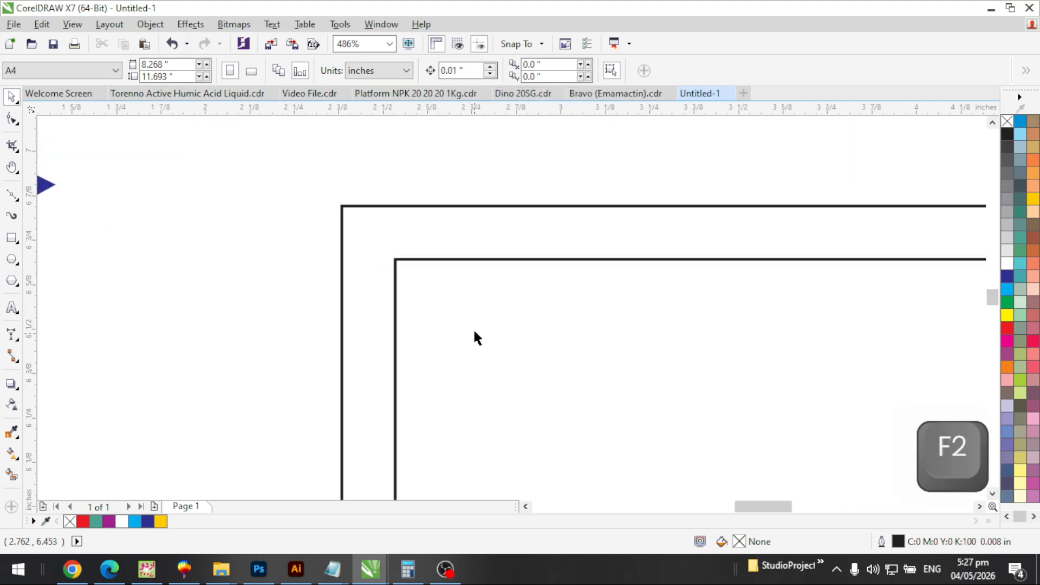
left_click(472, 308)
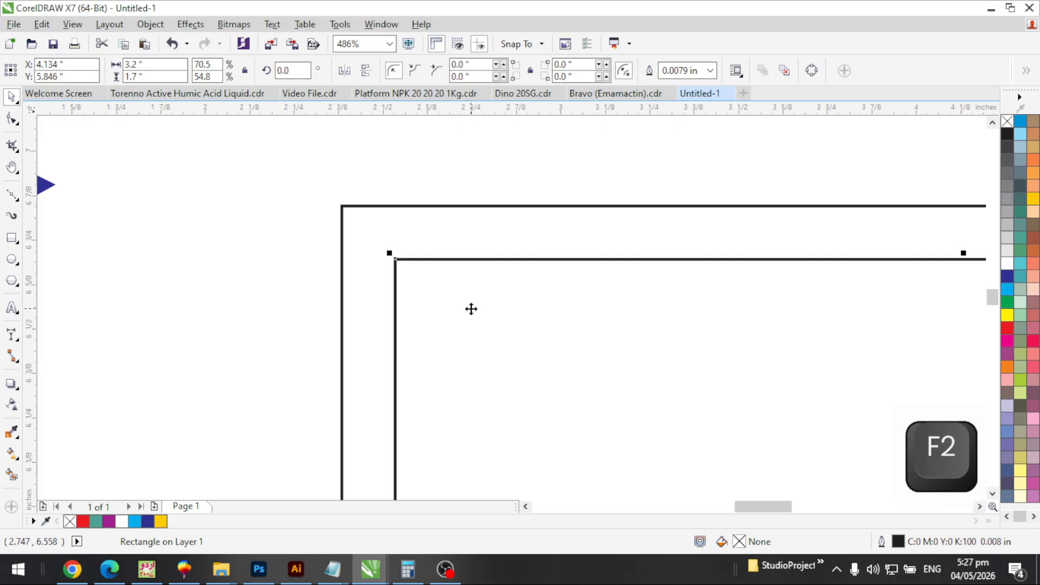
key("Up")
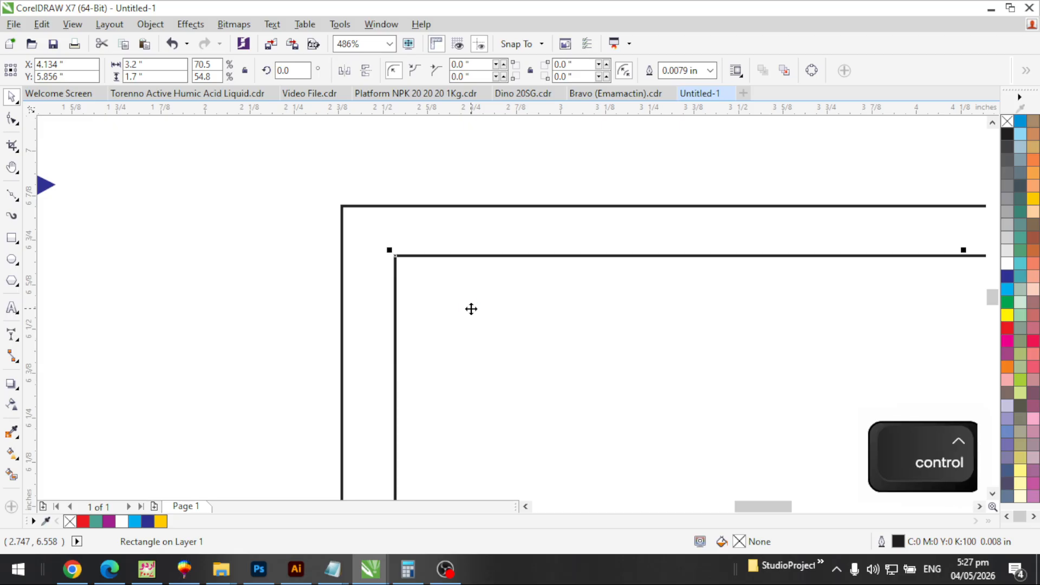
key("ctrl+z")
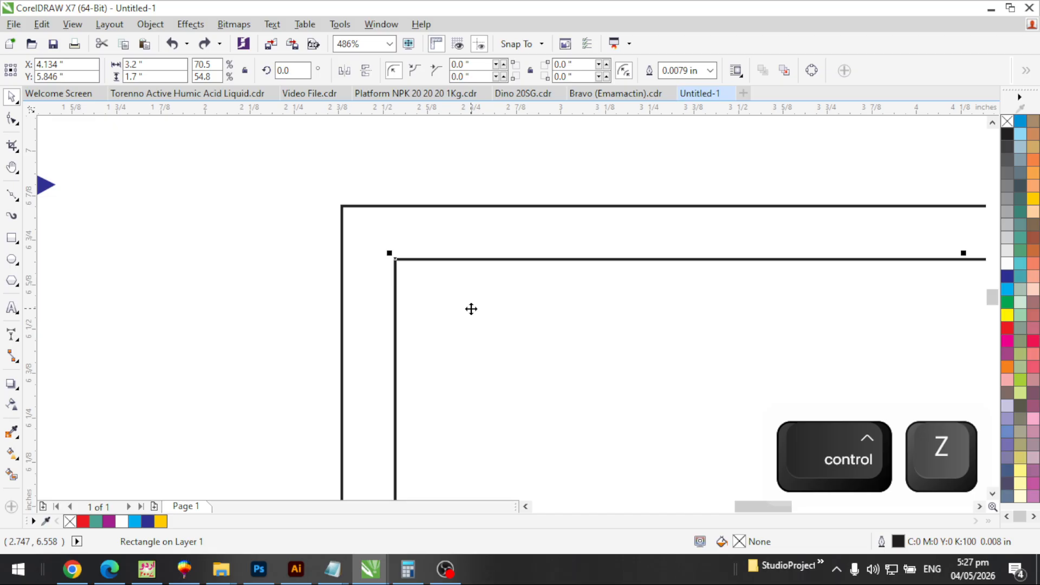
key("F3")
key("F3")
key("F3")
key("F2")
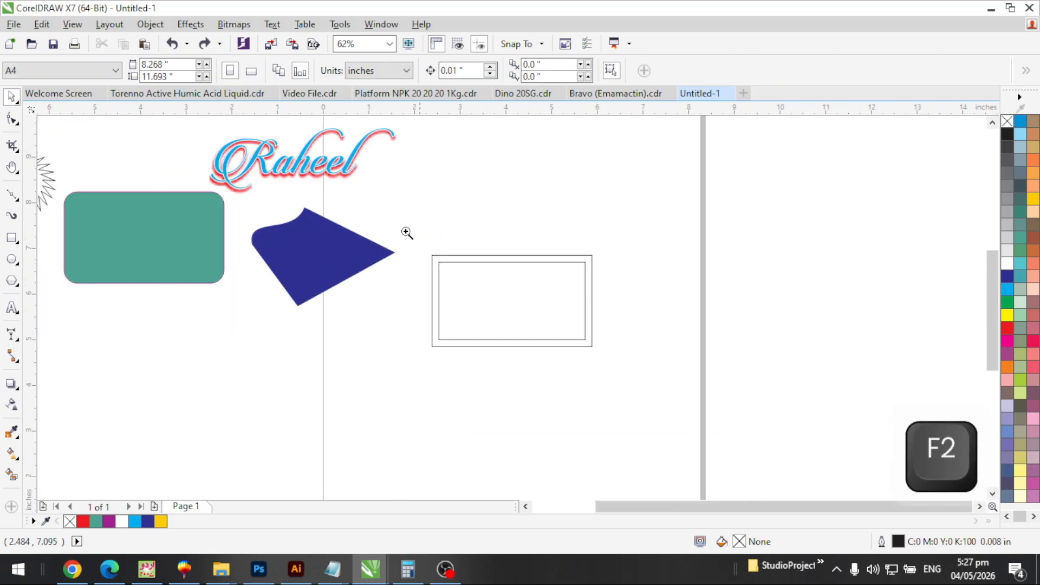
left_click_drag(406, 233, 595, 351)
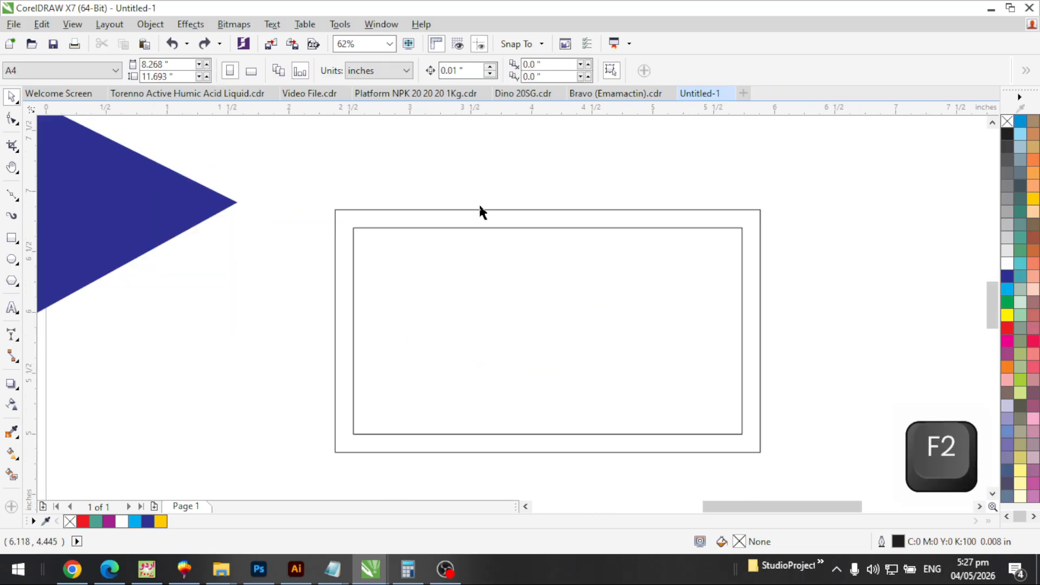
double_click(469, 71)
type("0.")
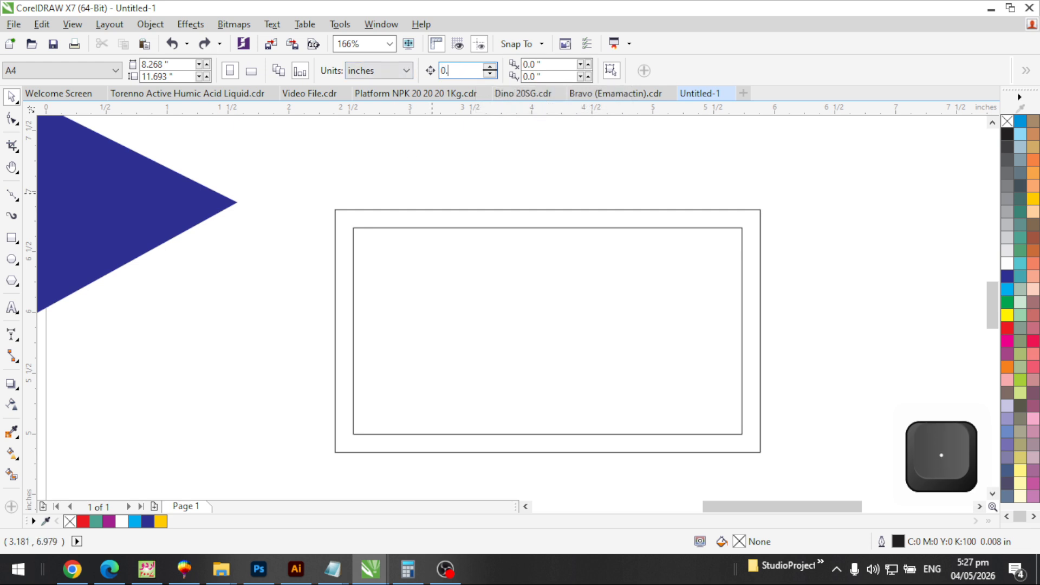
type("5")
key("Return")
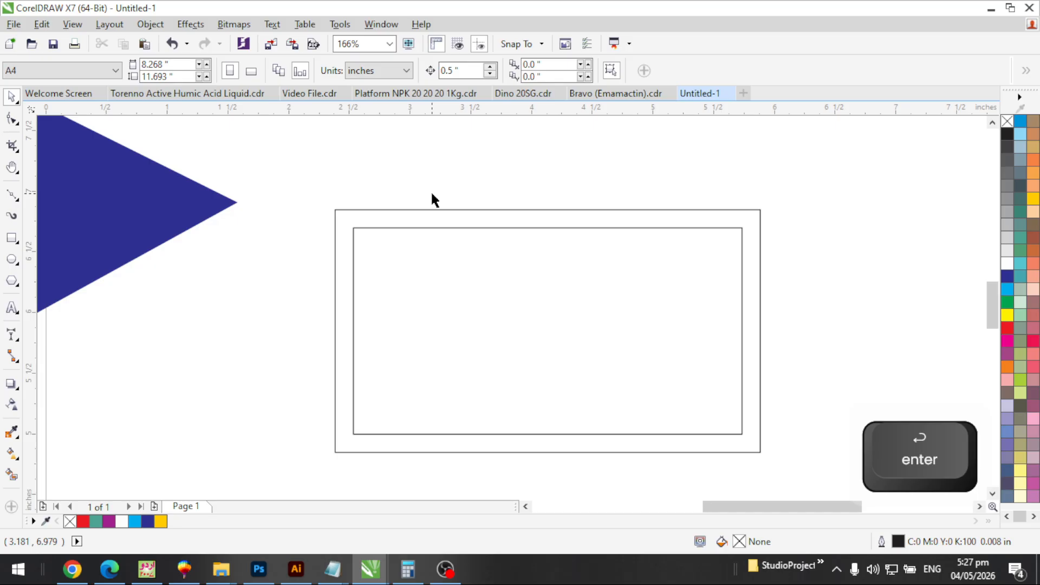
left_click(395, 251)
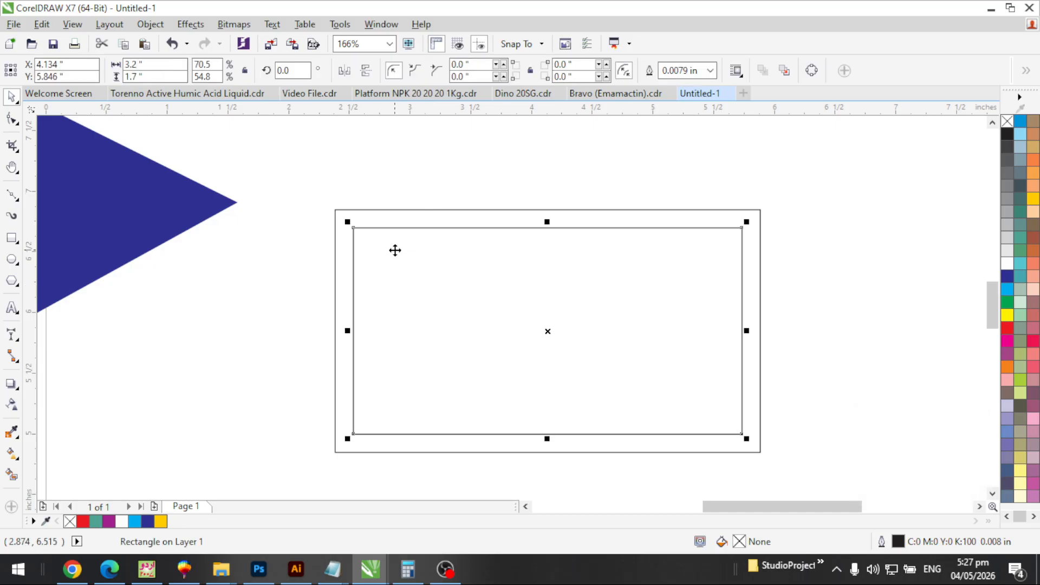
key("Up")
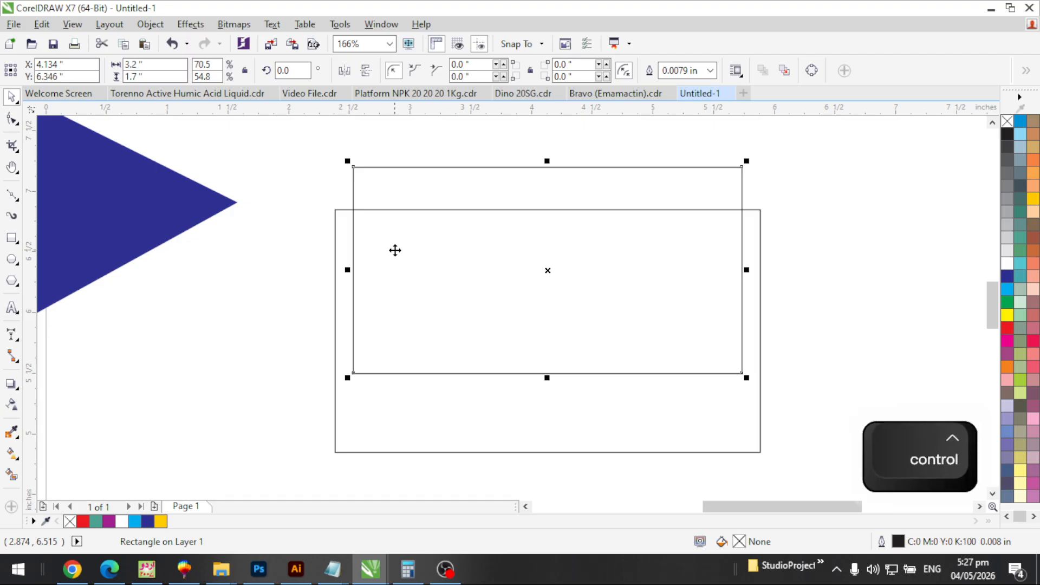
key("Left")
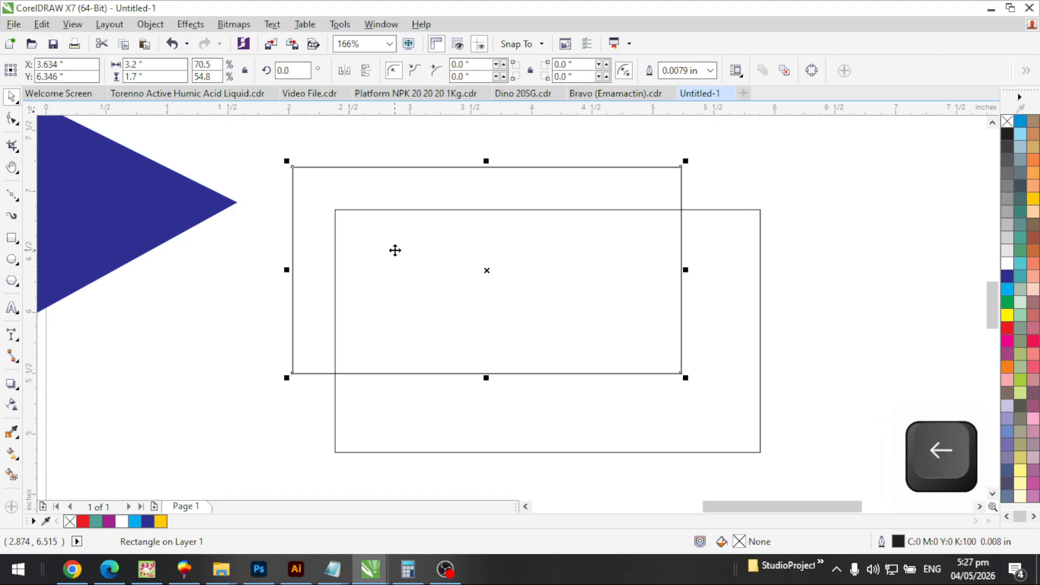
key("ctrl+z")
key("ctrl+z")
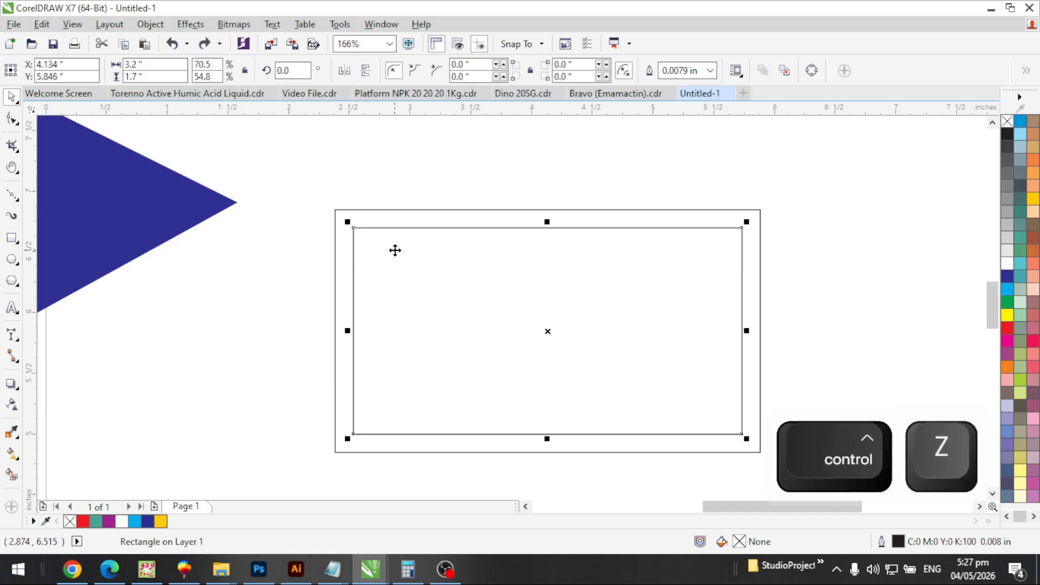
key("Escape")
left_click_drag(474, 71, 401, 73)
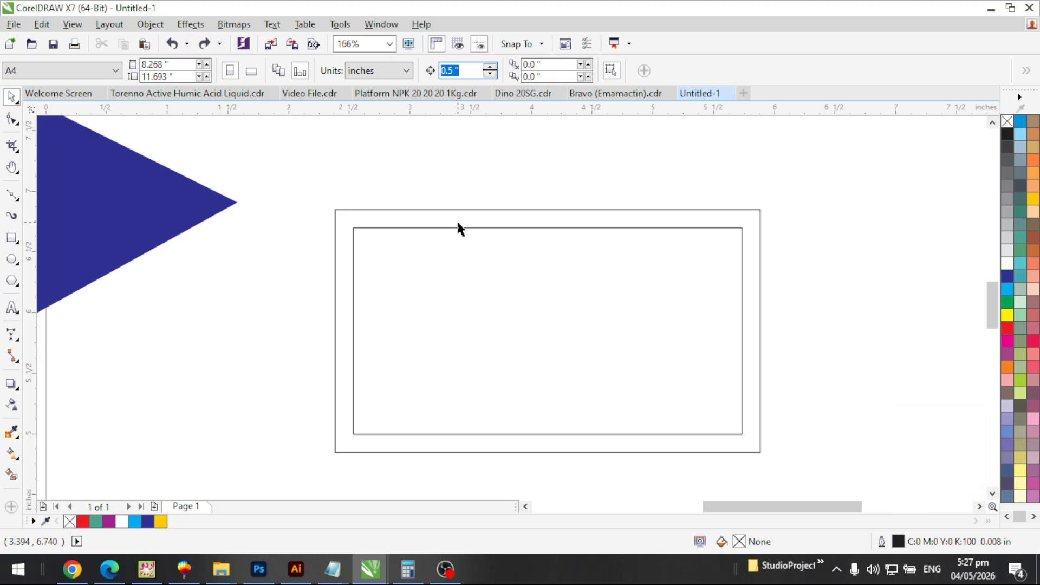
type("0.01")
key("Return")
Zoom out, then zoom to fit the outer rectangle of the double frame
key("F3")
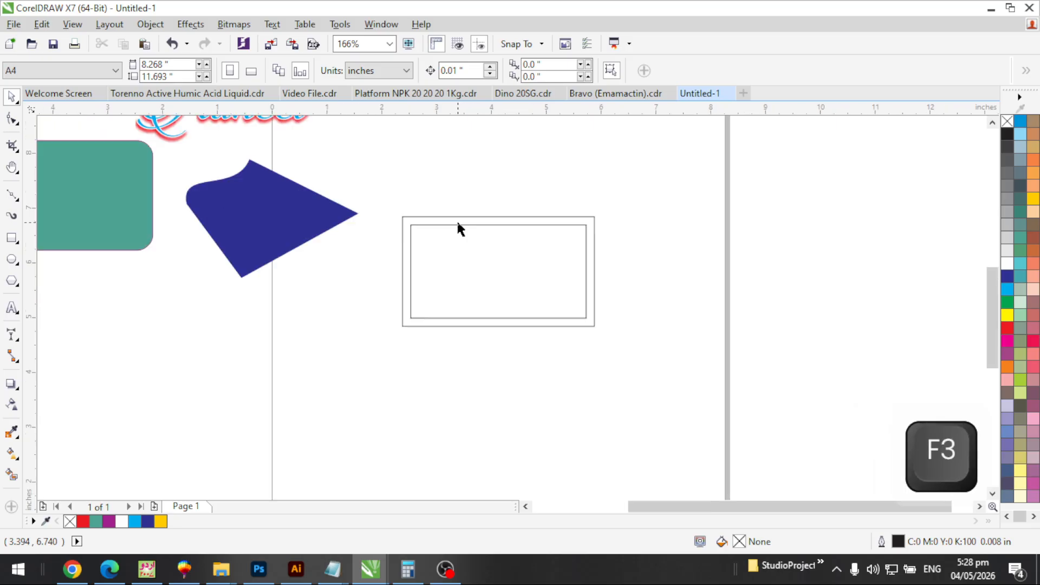
key("F3")
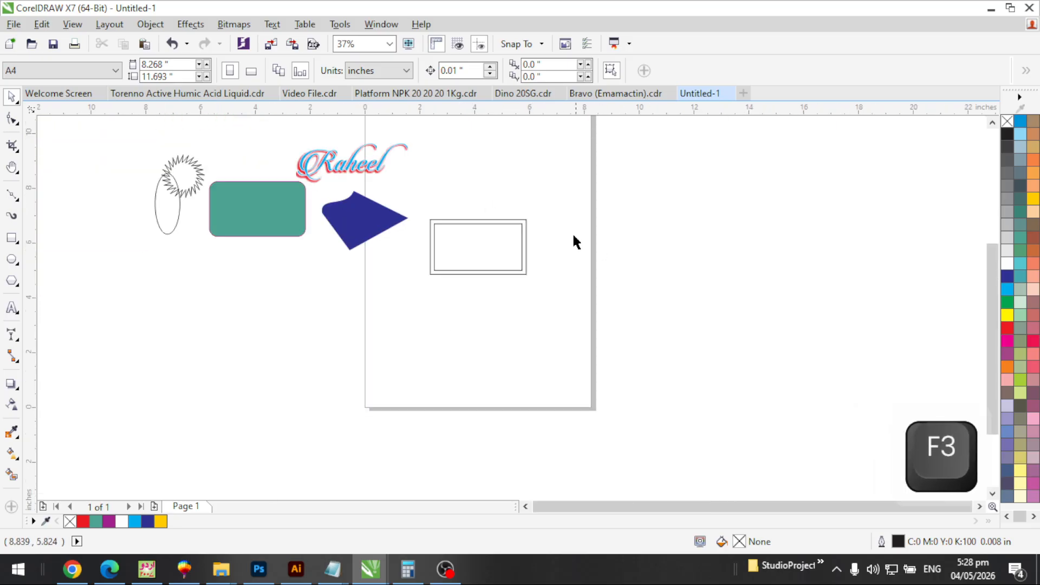
key("F2")
left_click_drag(541, 207, 418, 289)
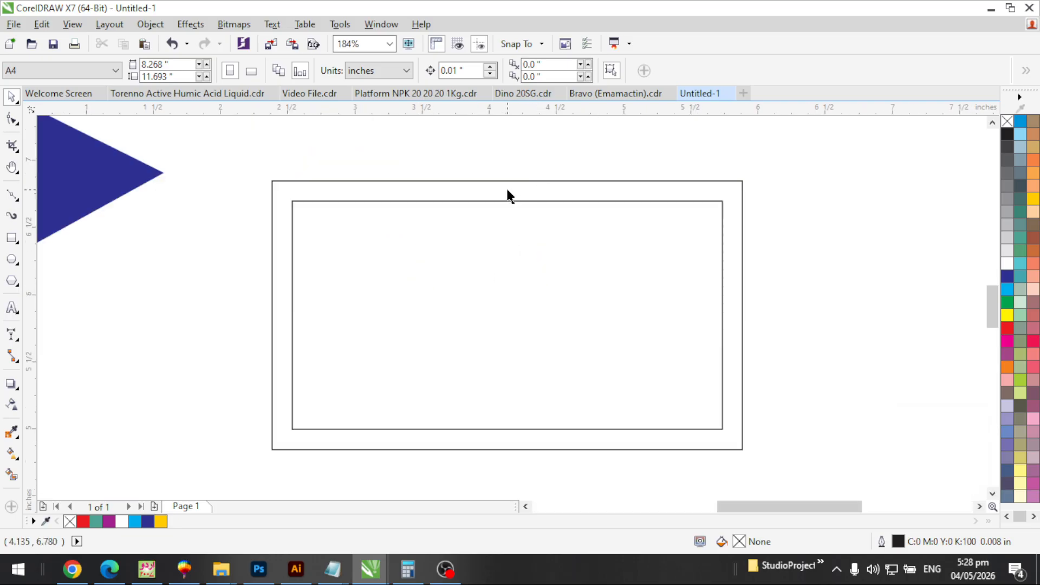
left_click(354, 188)
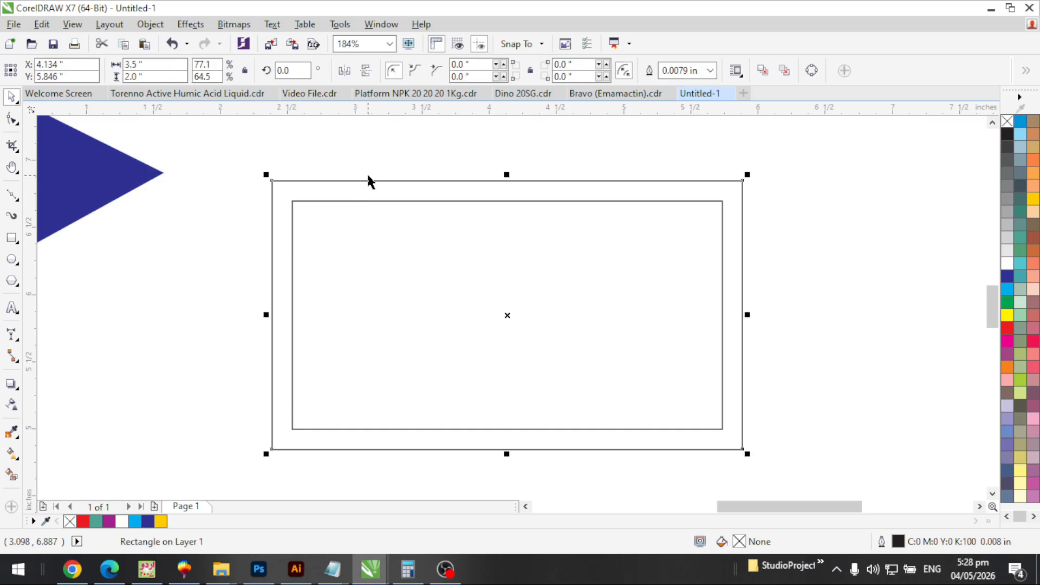
key("shift+F2")
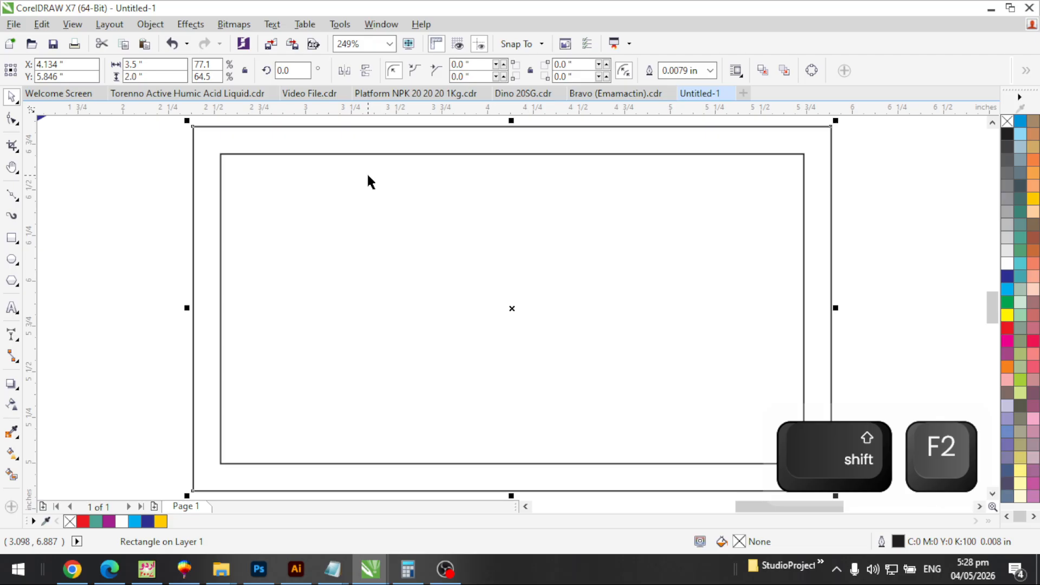
key("Escape")
Zoom out to show all objects, then zoom tightly back onto the framed rectangle
key("F3")
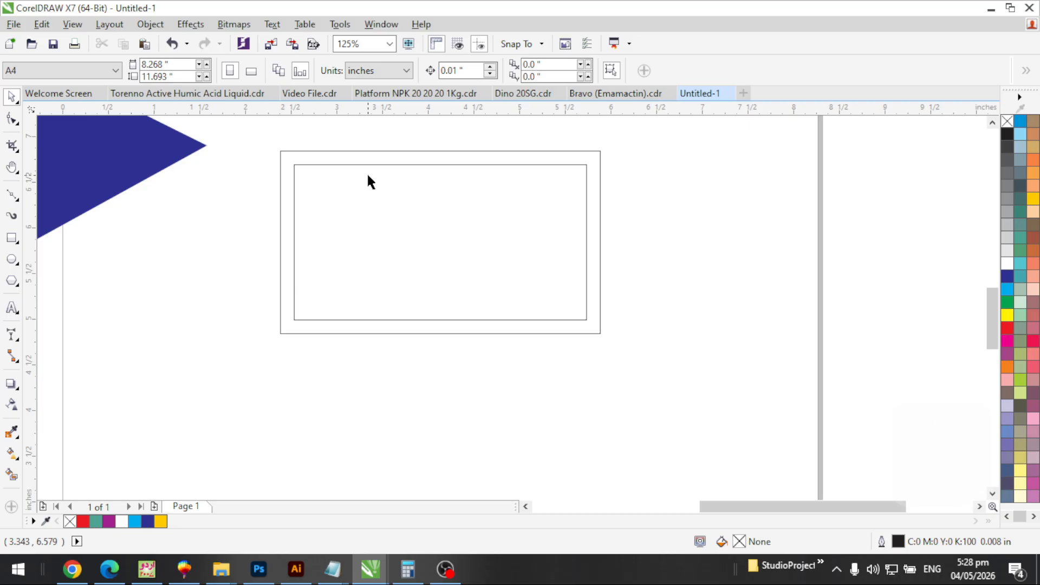
key("F4")
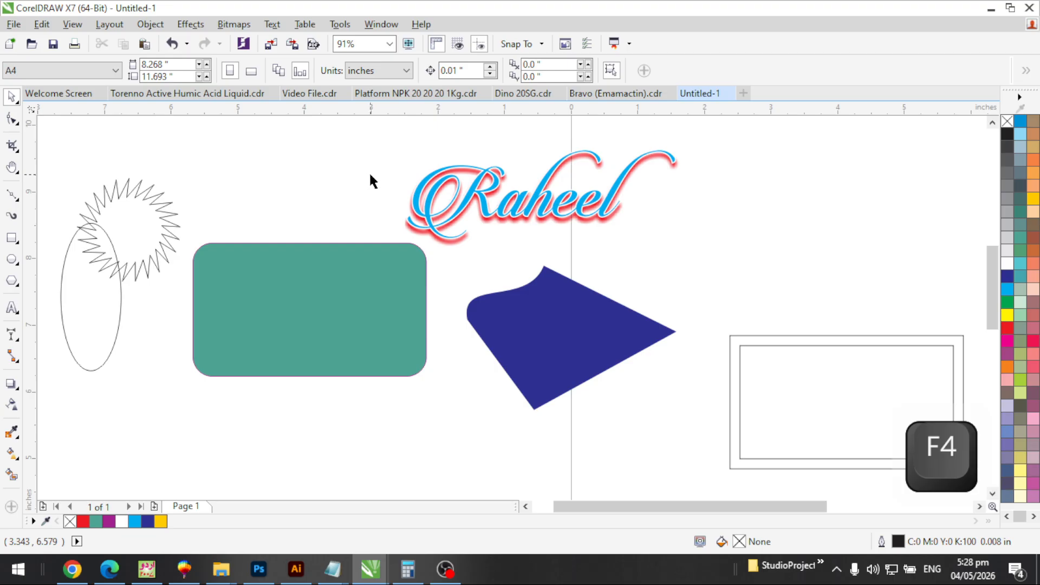
key("F3")
key("F2")
left_click_drag(734, 272, 896, 411)
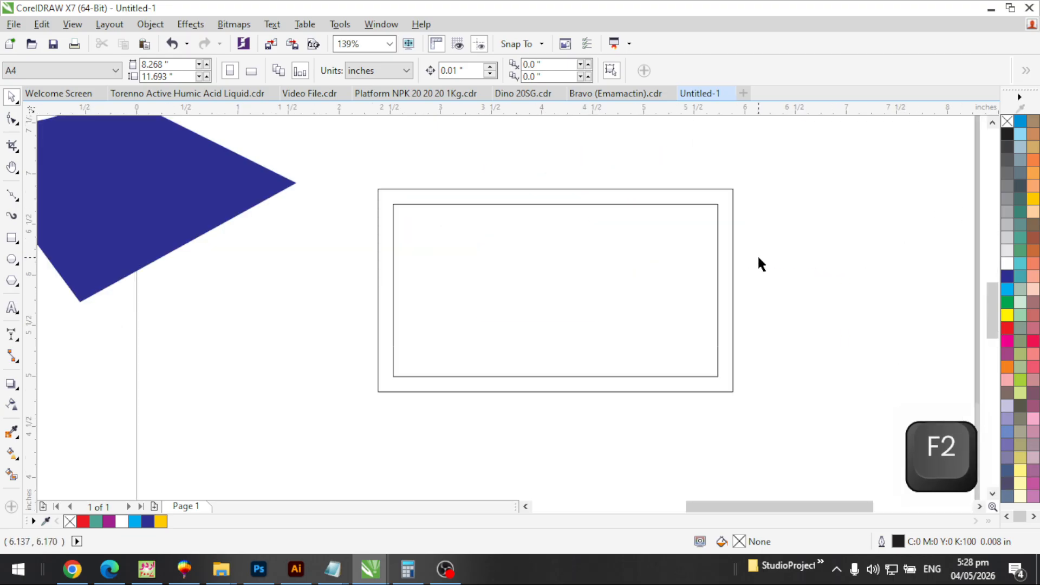
left_click_drag(764, 163, 325, 413)
key("Escape")
key("F2")
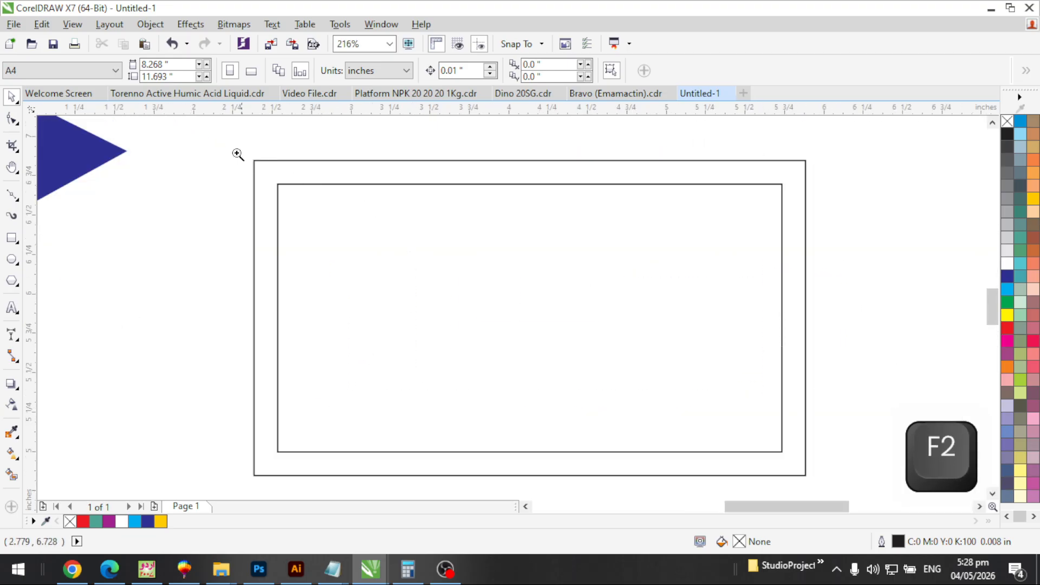
left_click_drag(219, 137, 829, 498)
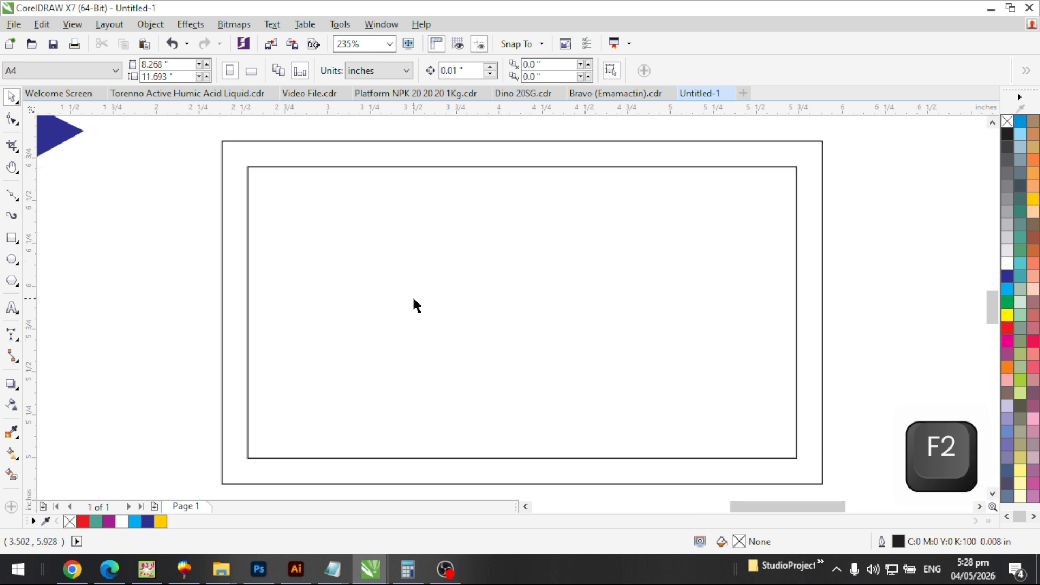
Search Google Images in Chrome for 'mobile png', correcting the typo 'mobile pg'
left_click(72, 569)
left_click(898, 117)
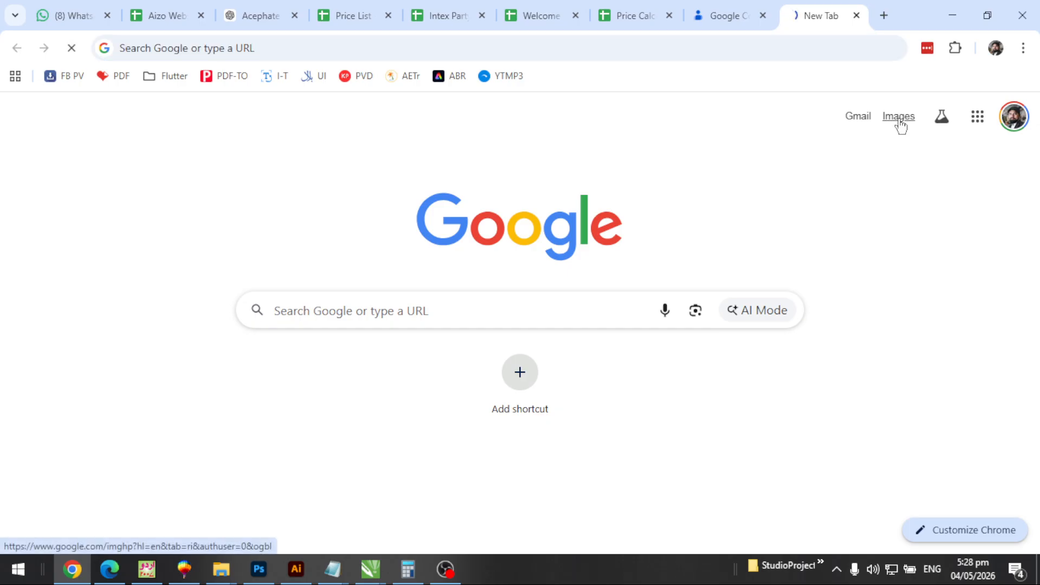
left_click(460, 251)
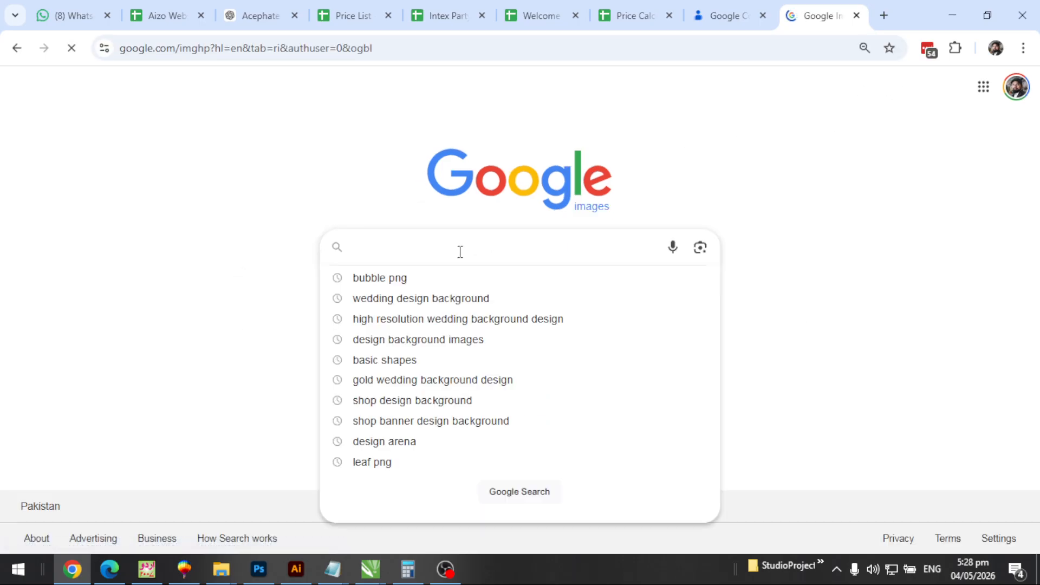
type("mobile pg")
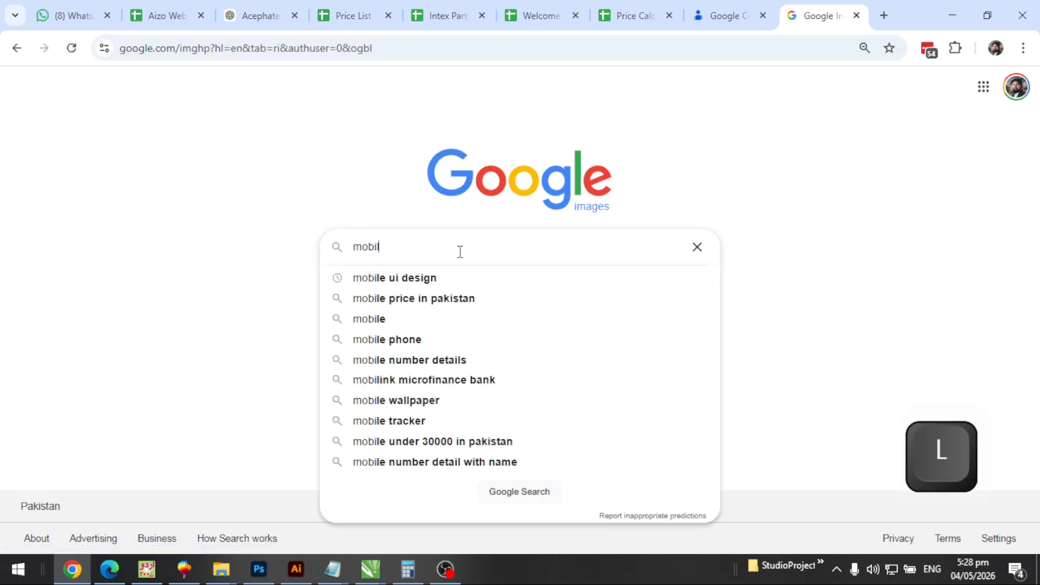
key("Return")
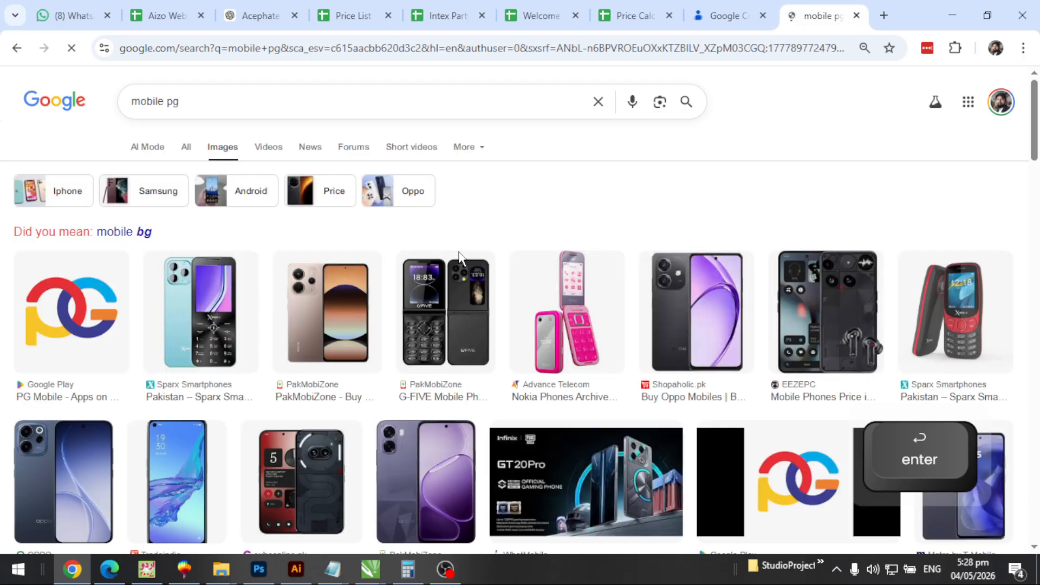
left_click(215, 103)
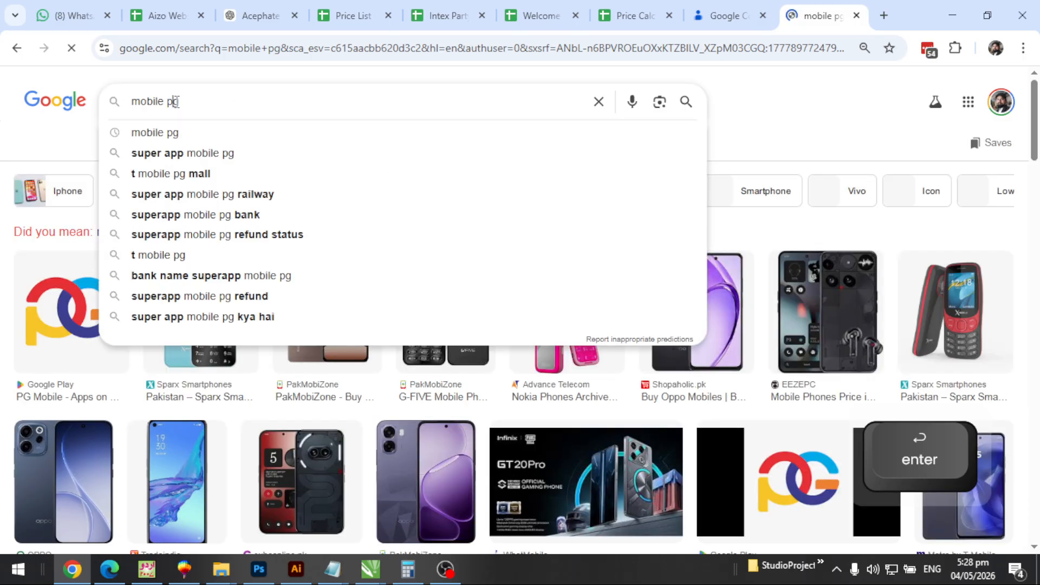
key("Left")
type("n")
key("Return")
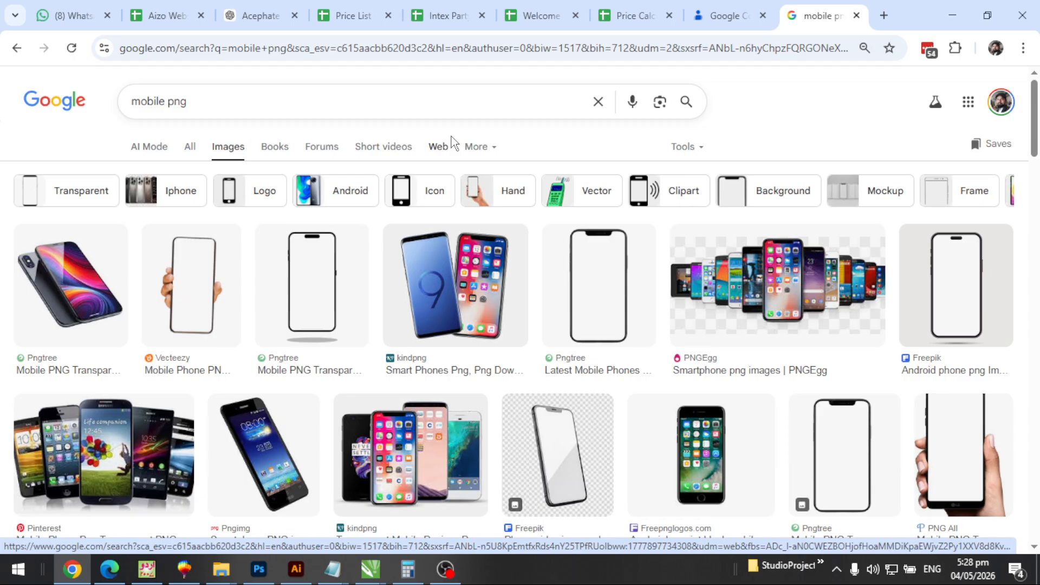
Save the black iPhone PNG to the Desktop and minimize all windows
scroll(743, 293, "down", 3)
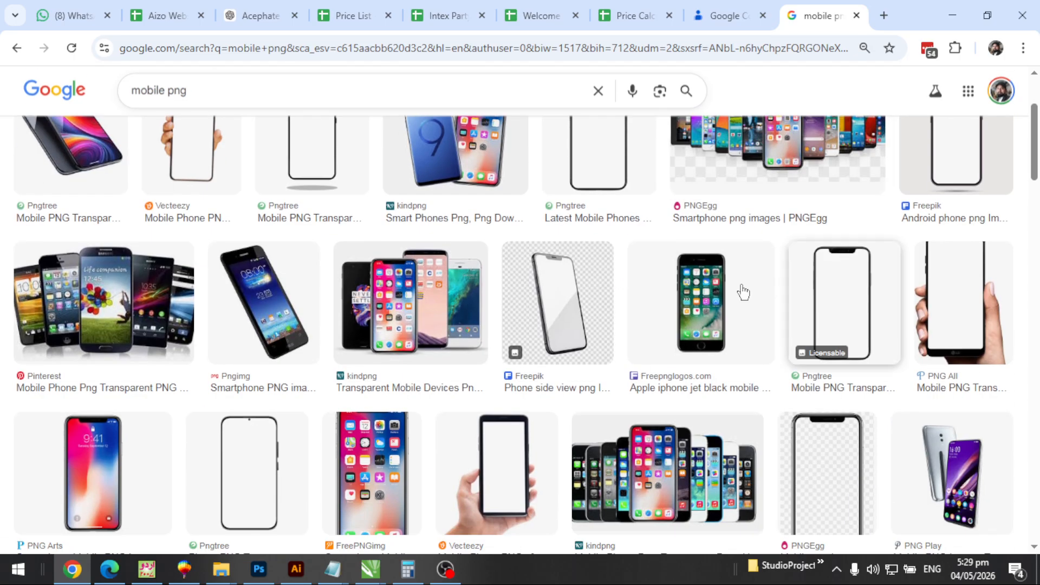
left_click(701, 304)
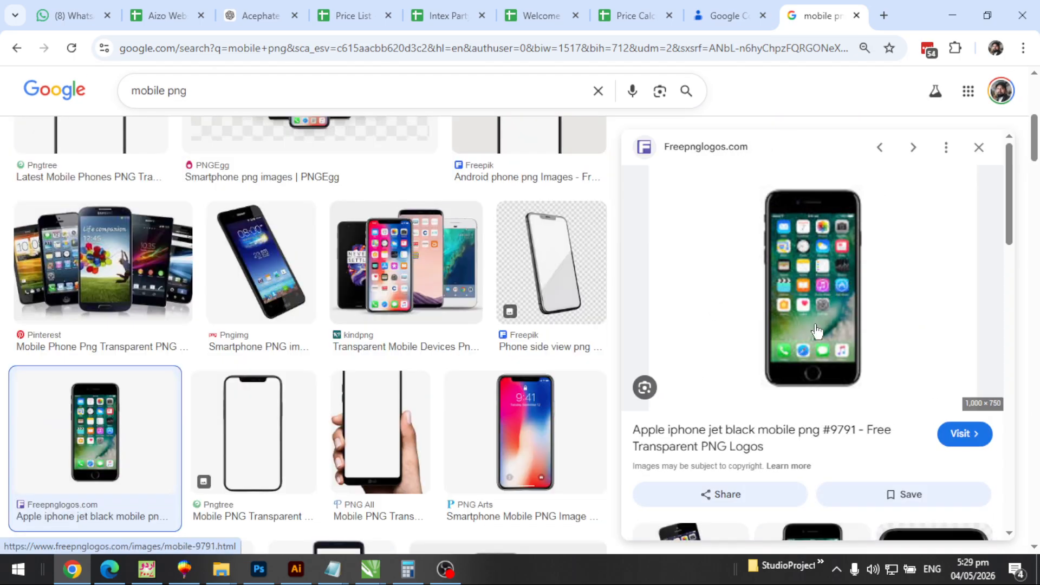
right_click(823, 263)
left_click(682, 379)
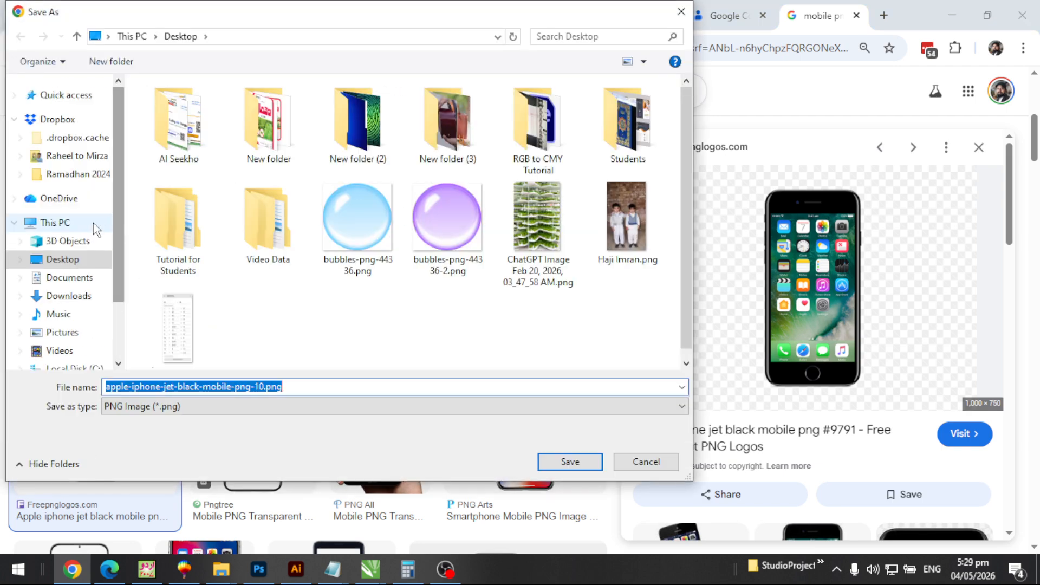
left_click(76, 268)
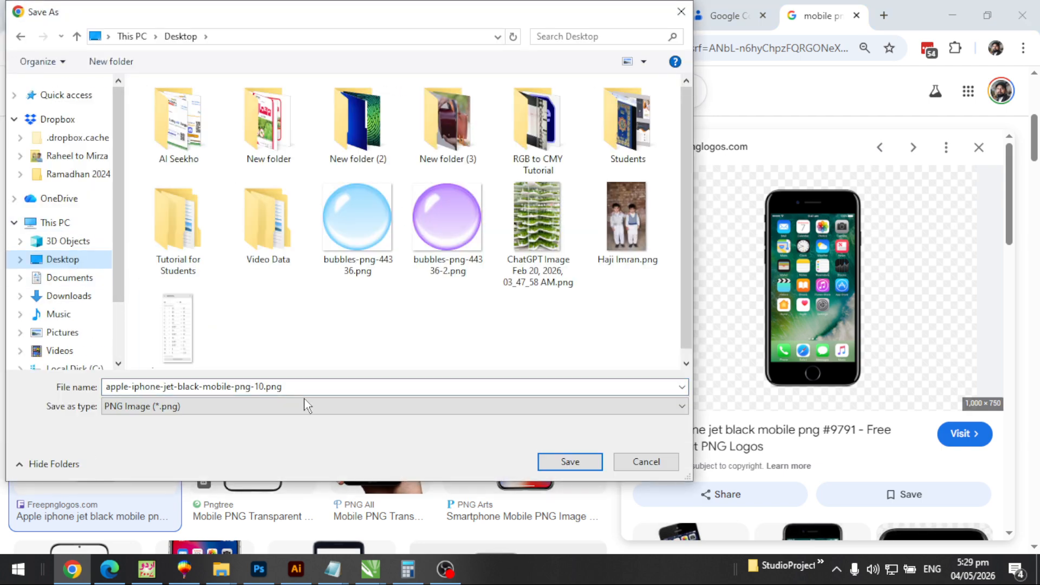
left_click(563, 461)
key("super+m")
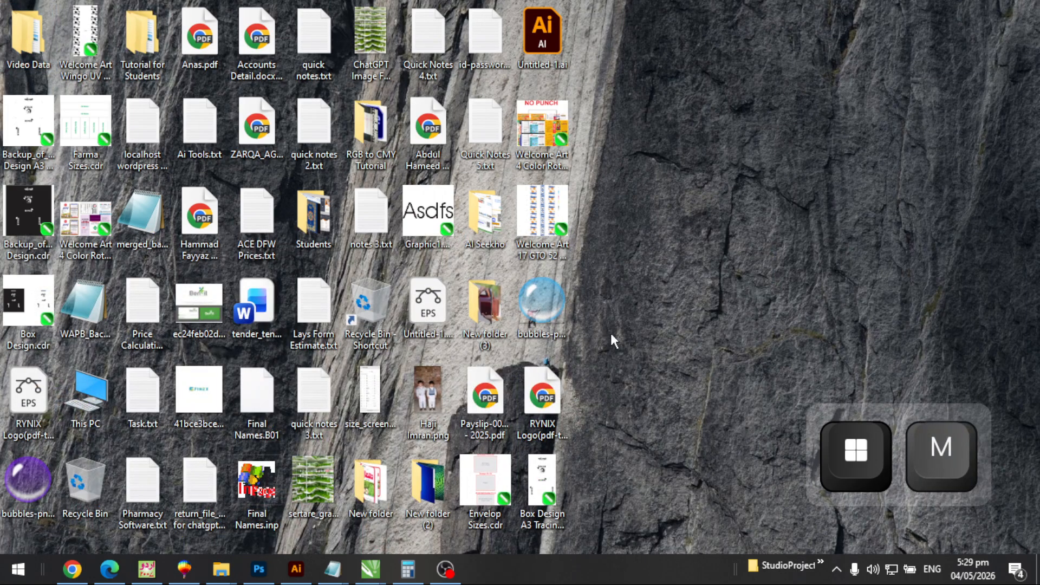
Drop the saved iPhone PNG from the desktop into the CorelDRAW drawing
left_click_drag(599, 35, 379, 274)
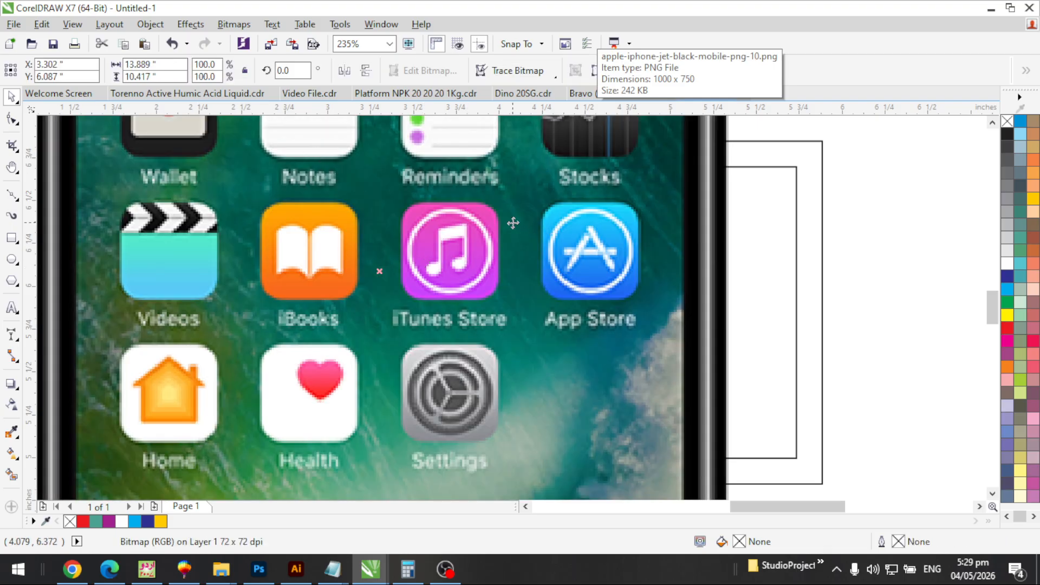
key("F3")
key("F2")
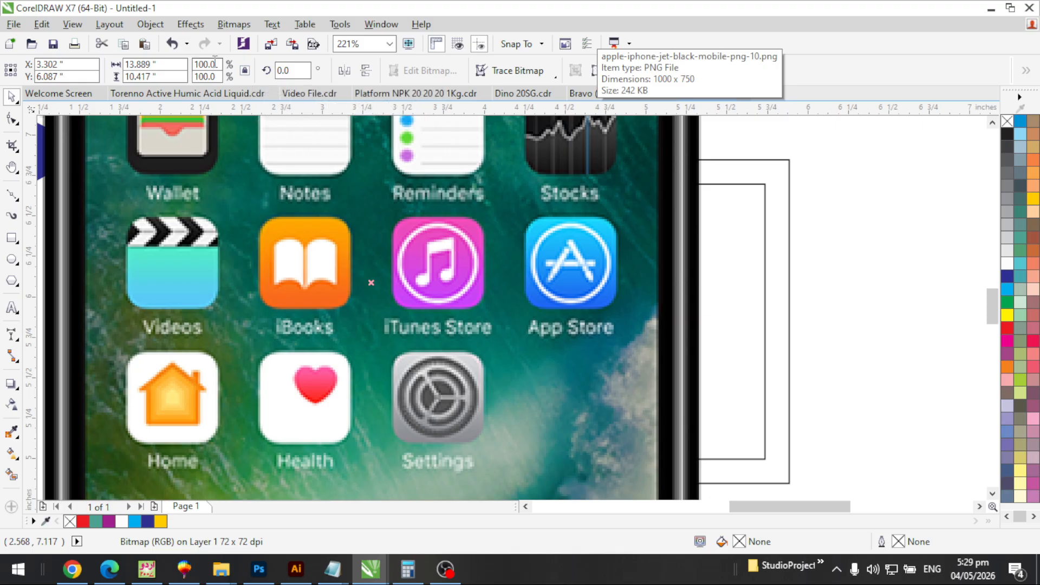
Scale the phone picture down to 5% so it fits inside the frame
double_click(216, 76)
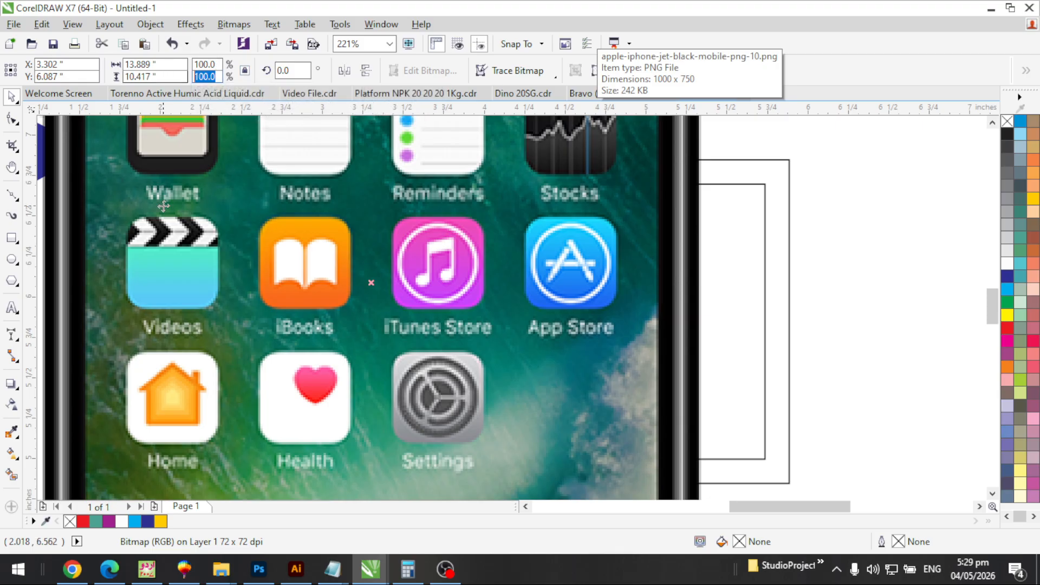
type("5")
key("Return")
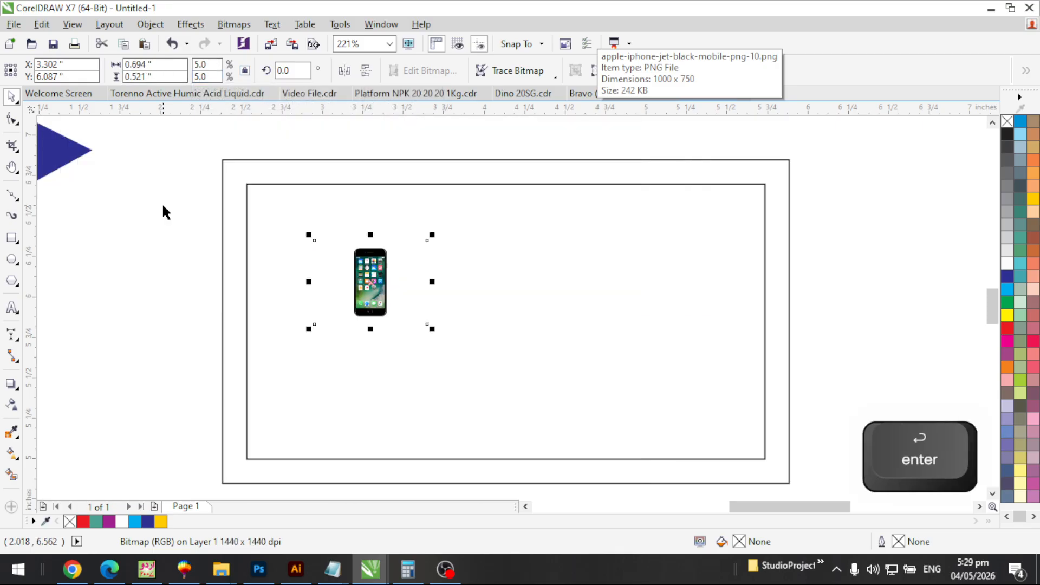
key("Escape")
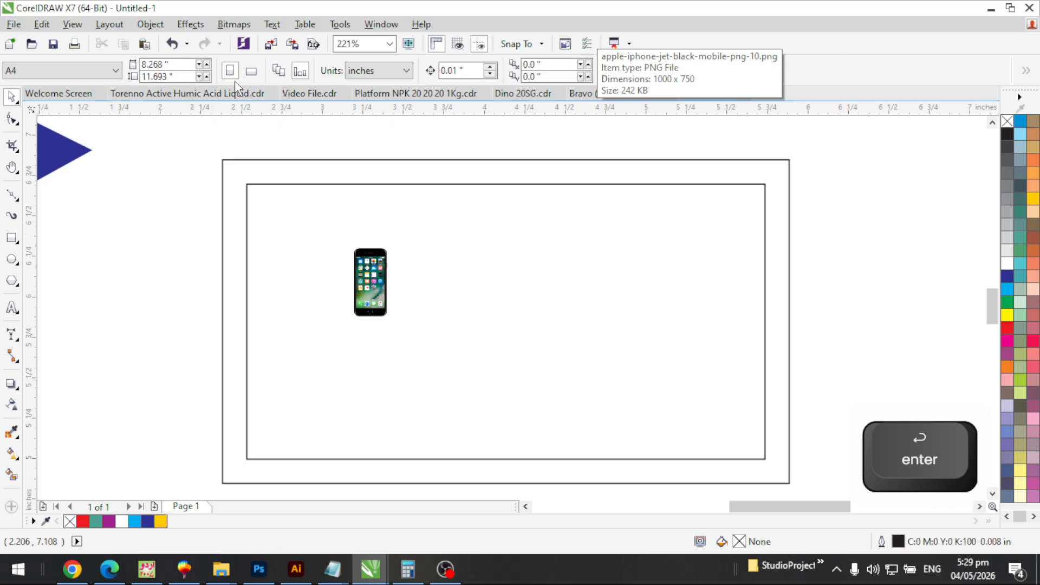
key("F3")
key("F3")
key("F2")
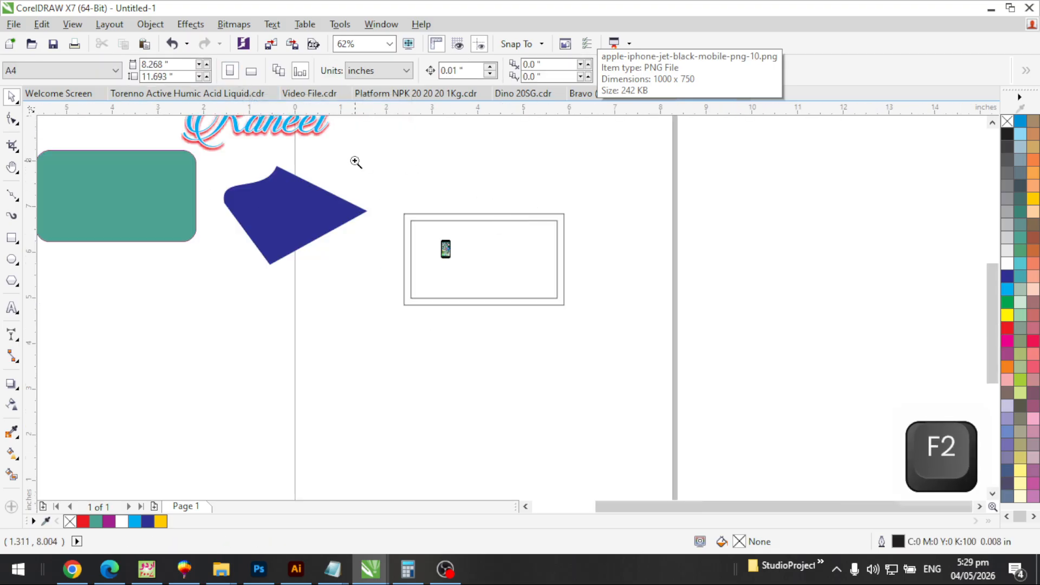
Place a duplicate of the frame's 3.5 × 2.0 inch outer rectangle to its right
left_click_drag(355, 160, 756, 336)
left_click(399, 213)
left_click_drag(399, 213, 752, 218)
key("F2")
left_click_drag(495, 183, 921, 412)
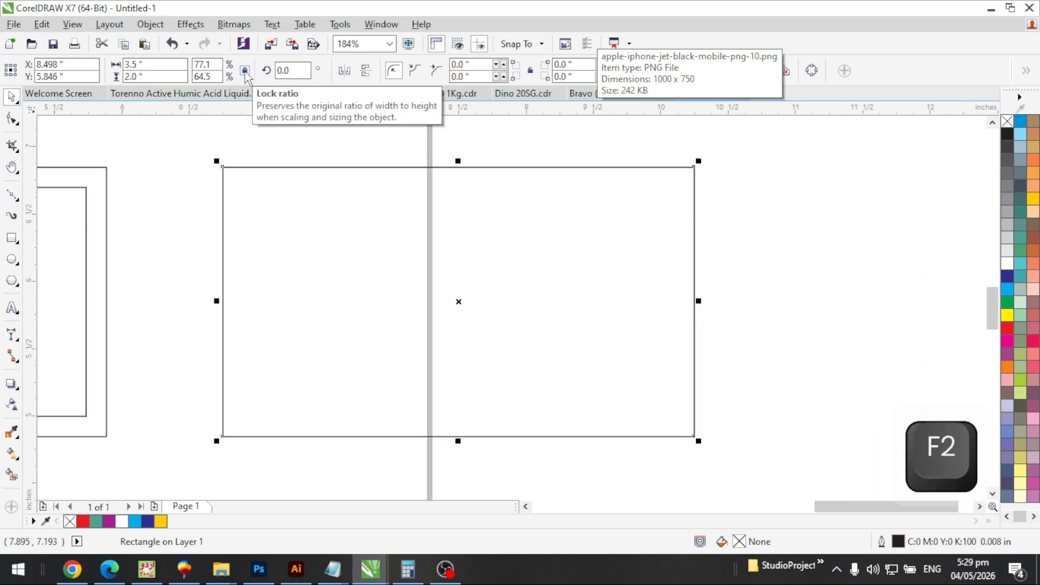
Scale the copied rectangle proportionally to a 1.75 inch width, making it 1.75 × 1.0 inches
left_click(133, 65)
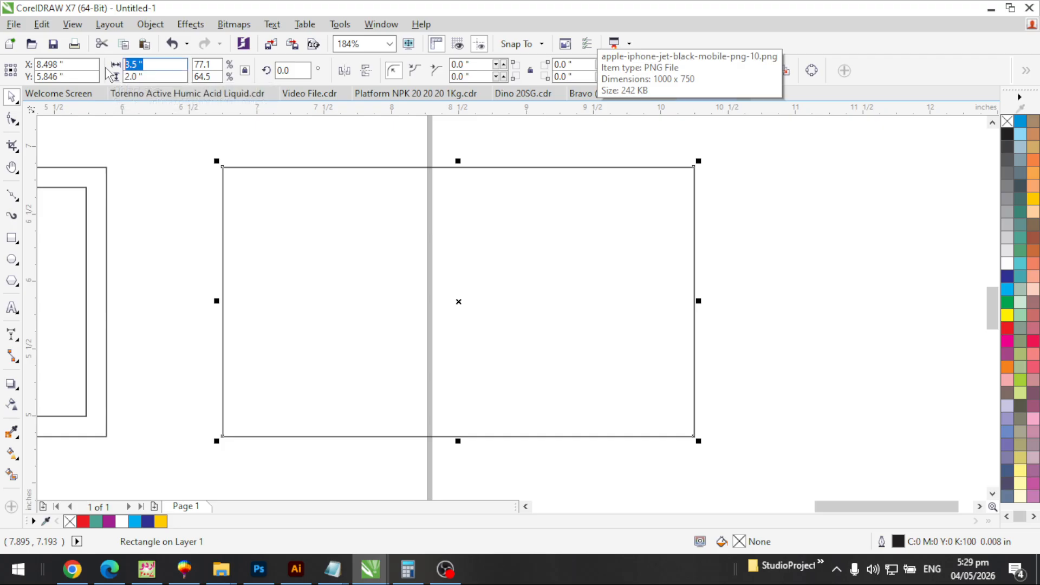
type("1.75")
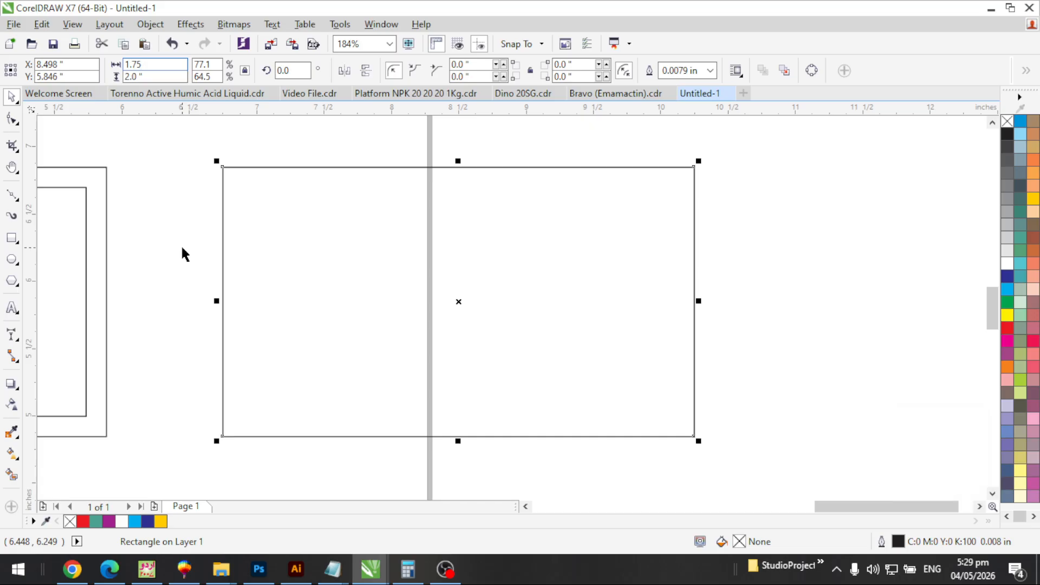
key("Return")
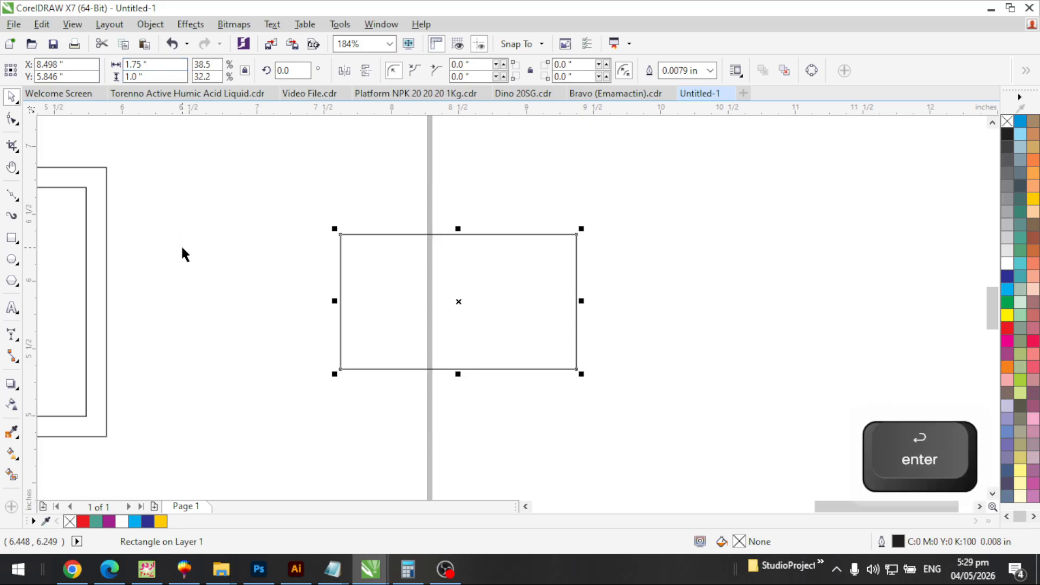
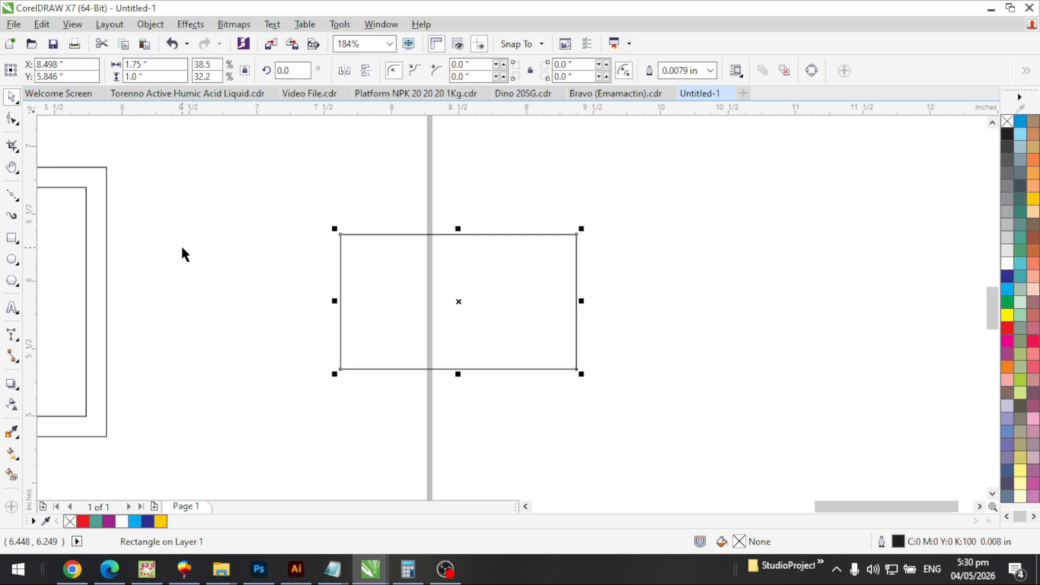
Set the spare rectangle's width to 3.5 inches
left_click(445, 192)
left_click(464, 268)
left_click(157, 72)
type("3.5")
key("Return")
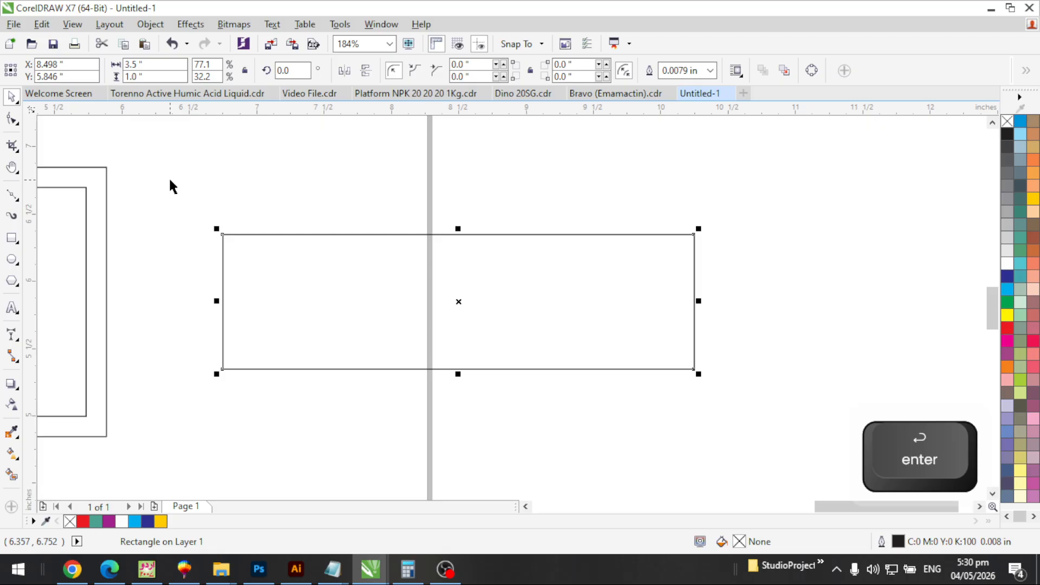
Delete the spare rectangle and zoom out to see the whole layout
left_click(365, 348)
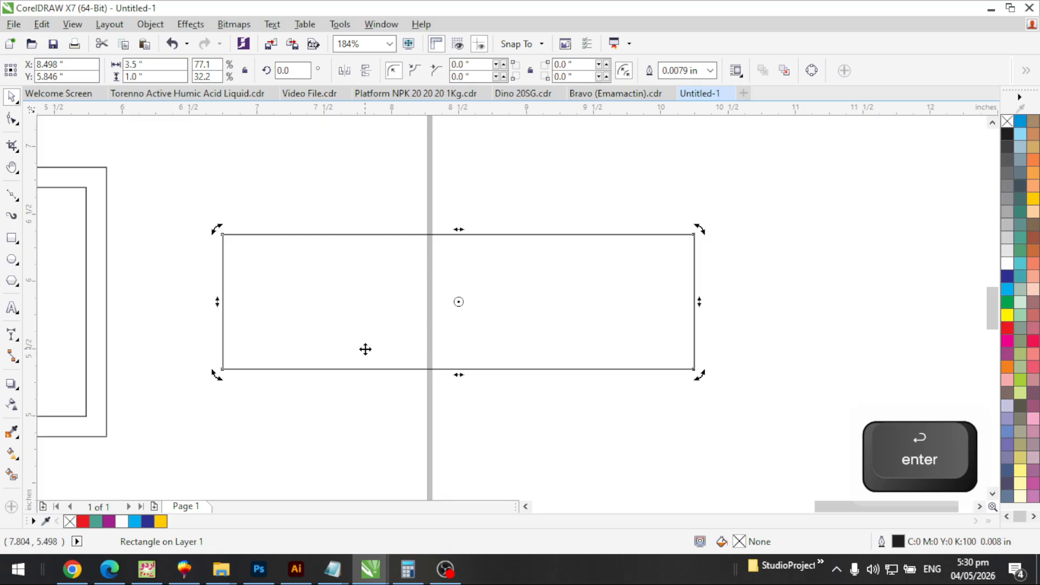
key("Delete")
key("F3")
Zoom in on the card, then move the phone picture to the top-left corner and shrink it proportionally
key("F2")
left_click_drag(251, 304, 343, 374)
key("F2")
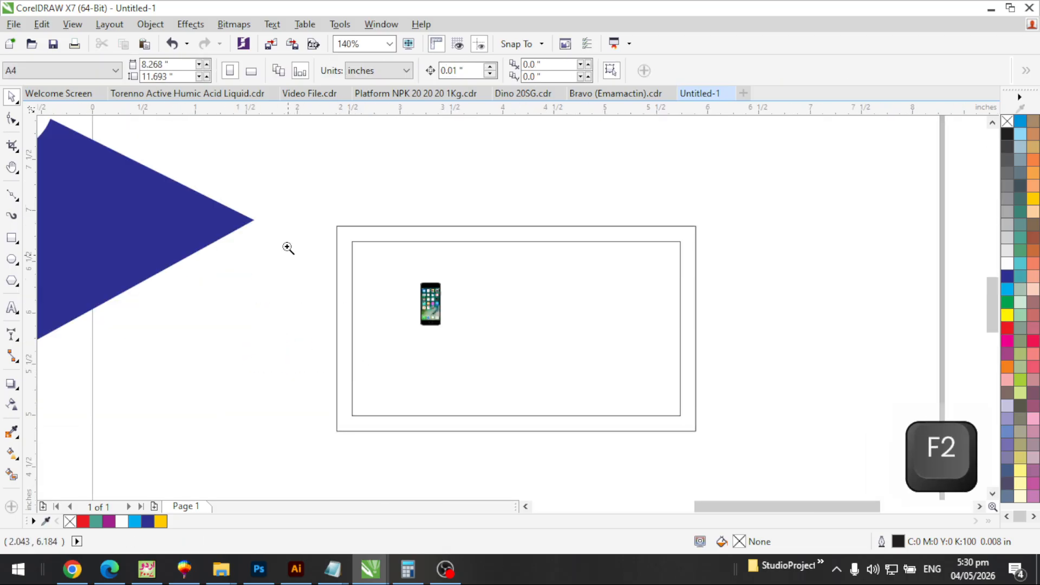
left_click_drag(293, 205, 754, 442)
key("Escape")
left_click(375, 270)
left_click_drag(376, 269, 316, 220)
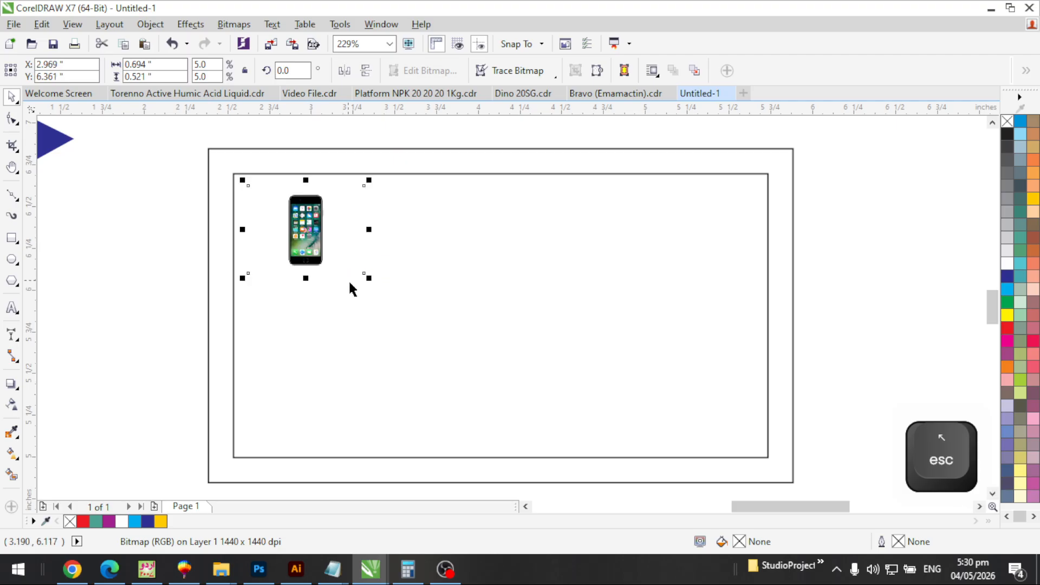
left_click_drag(365, 274, 319, 248)
key("Escape")
Start a text line beside the phone picture with left-to-right text direction
key("F3")
key("F2")
left_click_drag(251, 165, 715, 418)
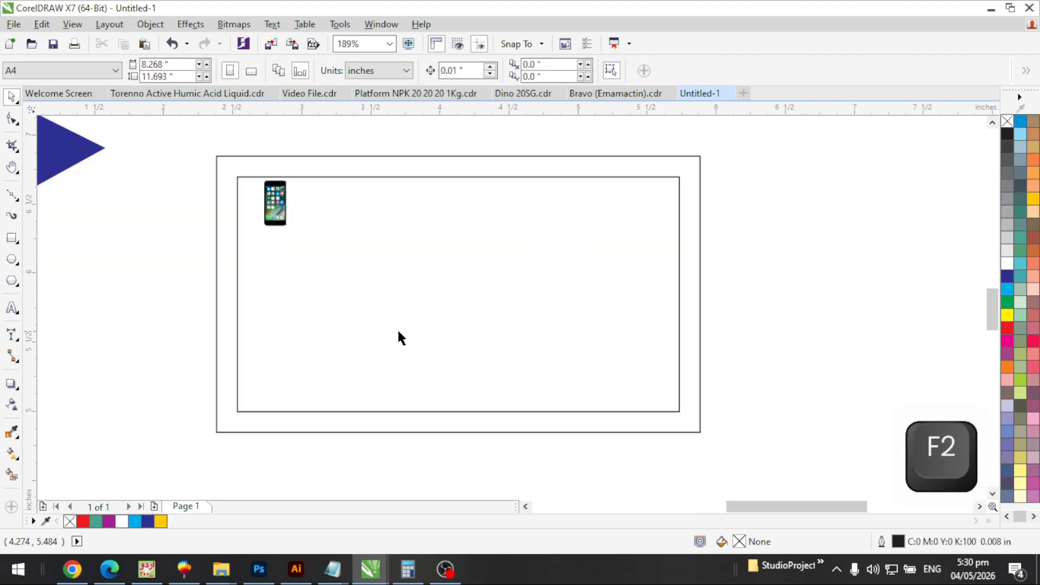
key("F8")
left_click(349, 218)
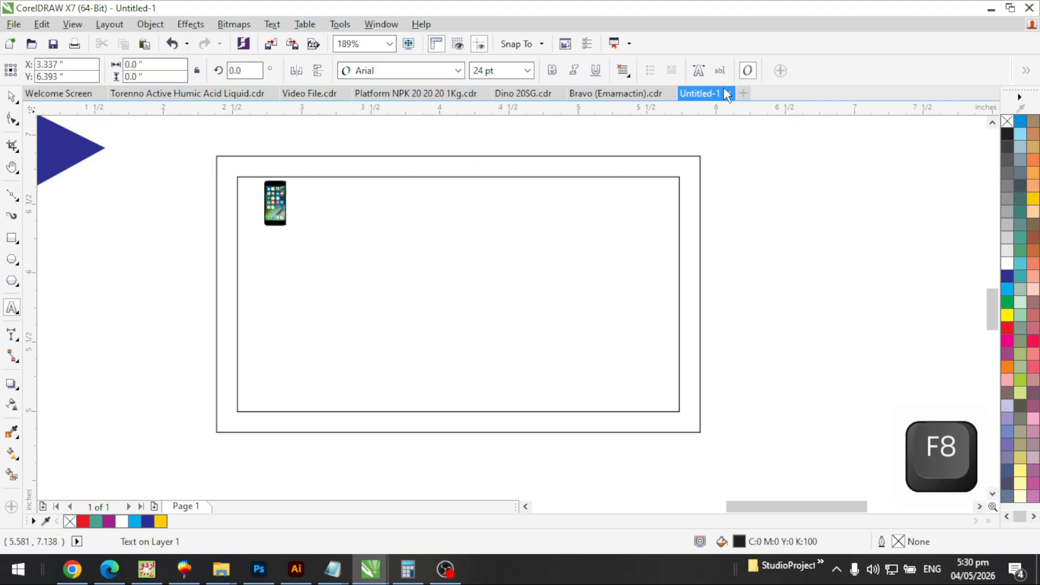
left_click(699, 71)
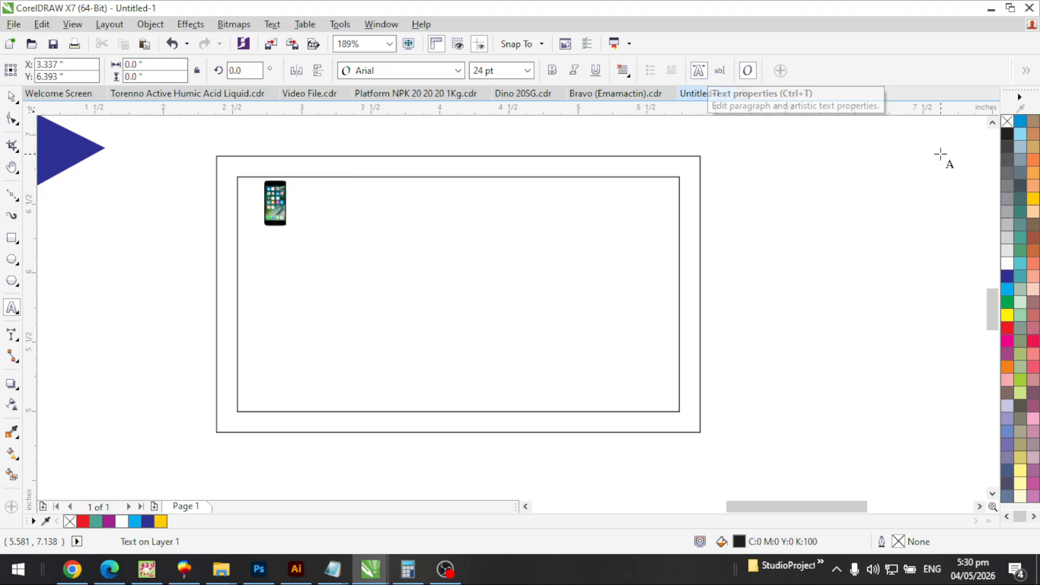
left_click(907, 152)
left_click(867, 166)
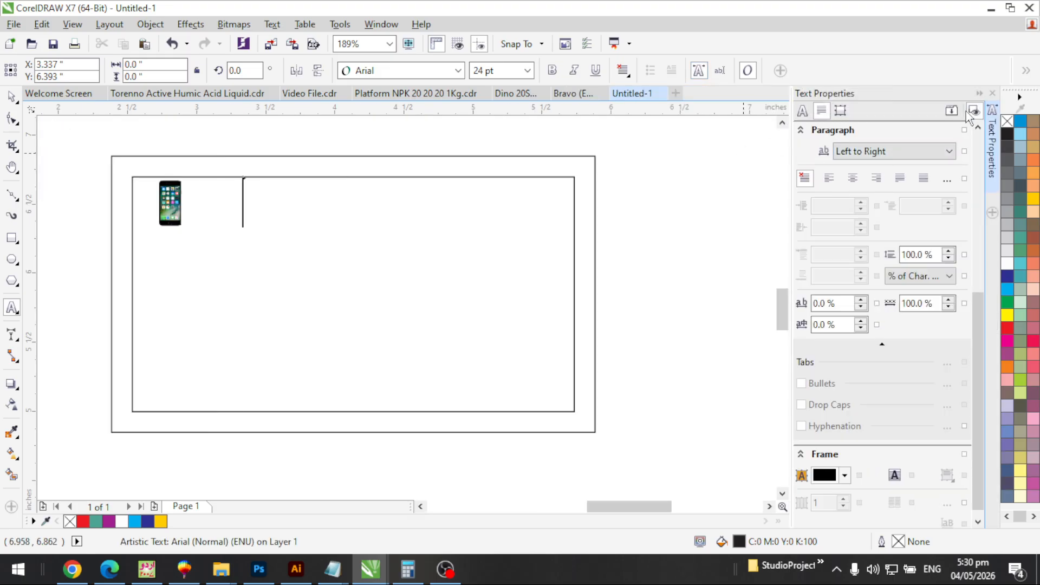
left_click(993, 93)
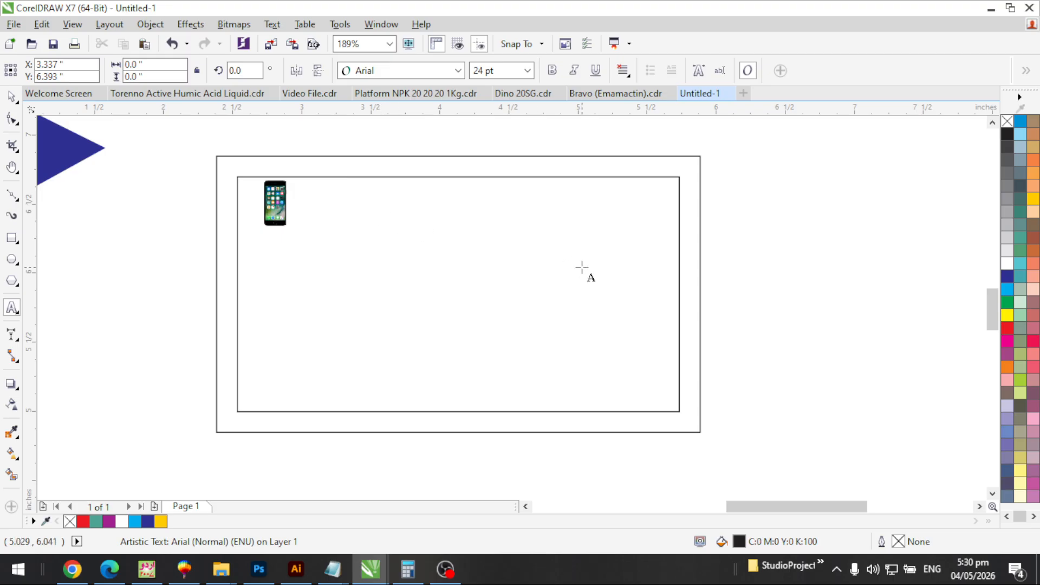
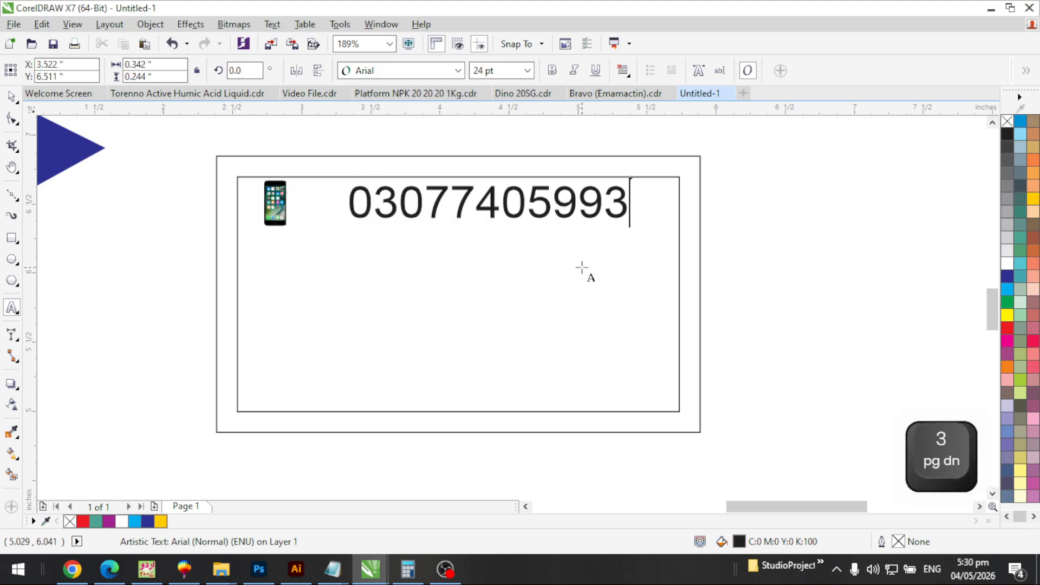
Enter the phone number with a hyphen after the first four digits
left_click(458, 200)
type("-")
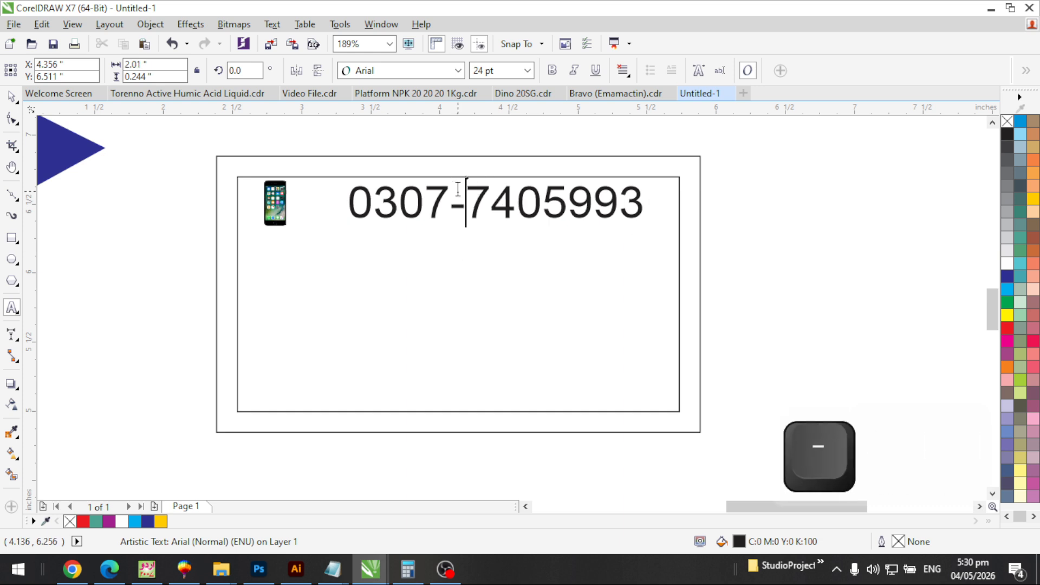
key("ctrl+space")
Make the number bold green Arial, then scale it with the phone picture toward the corner
left_click(404, 71)
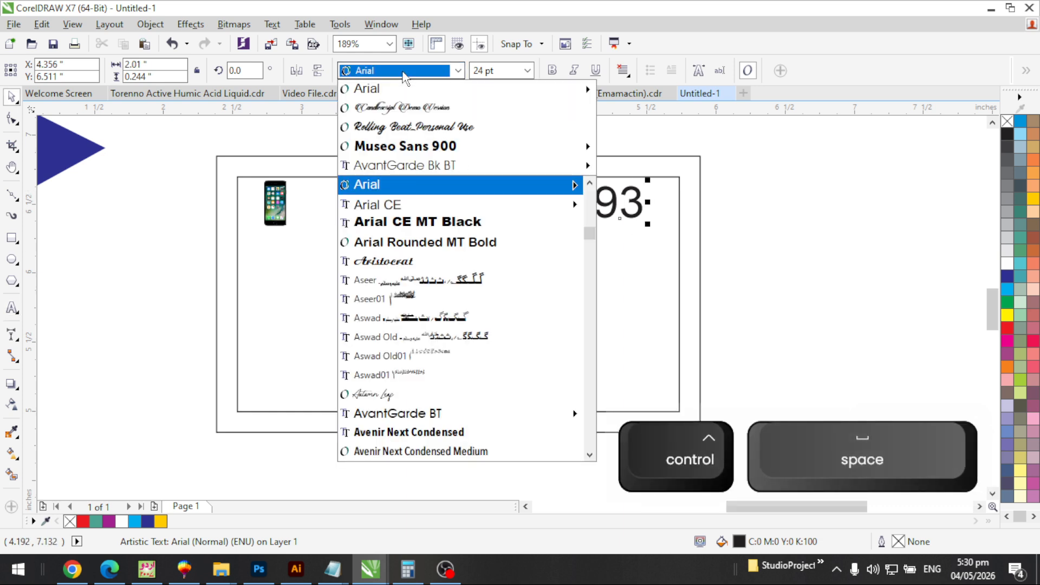
left_click(388, 89)
left_click(557, 72)
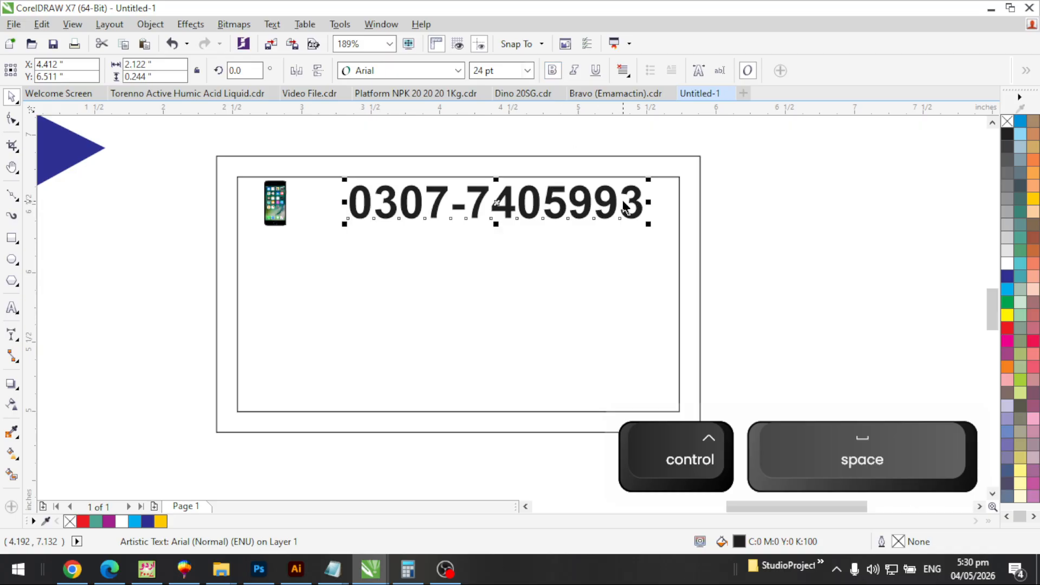
left_click(1008, 302)
left_click_drag(649, 224, 515, 208)
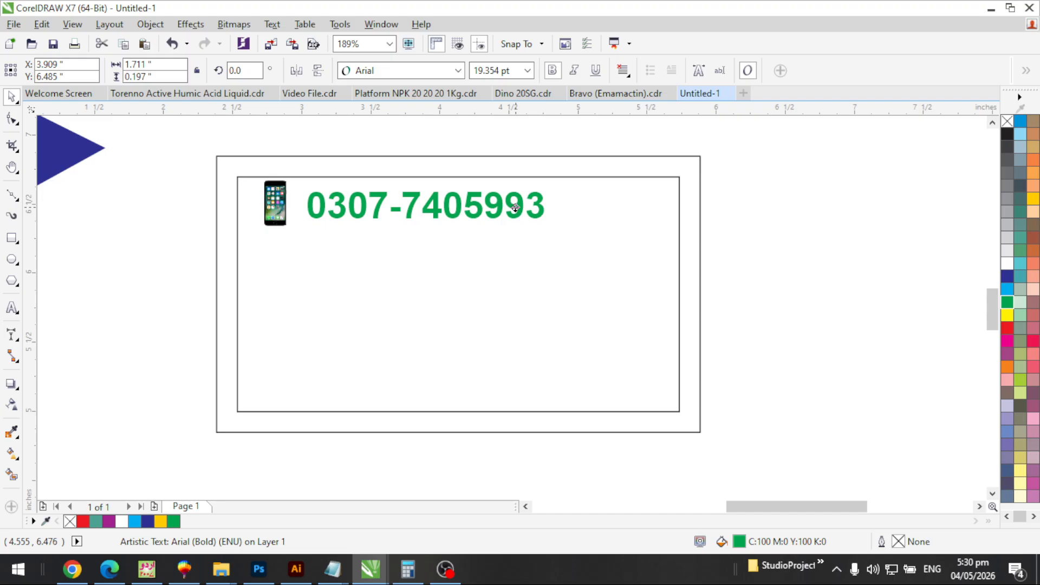
left_click(275, 209, "shift")
left_click_drag(544, 239, 441, 236)
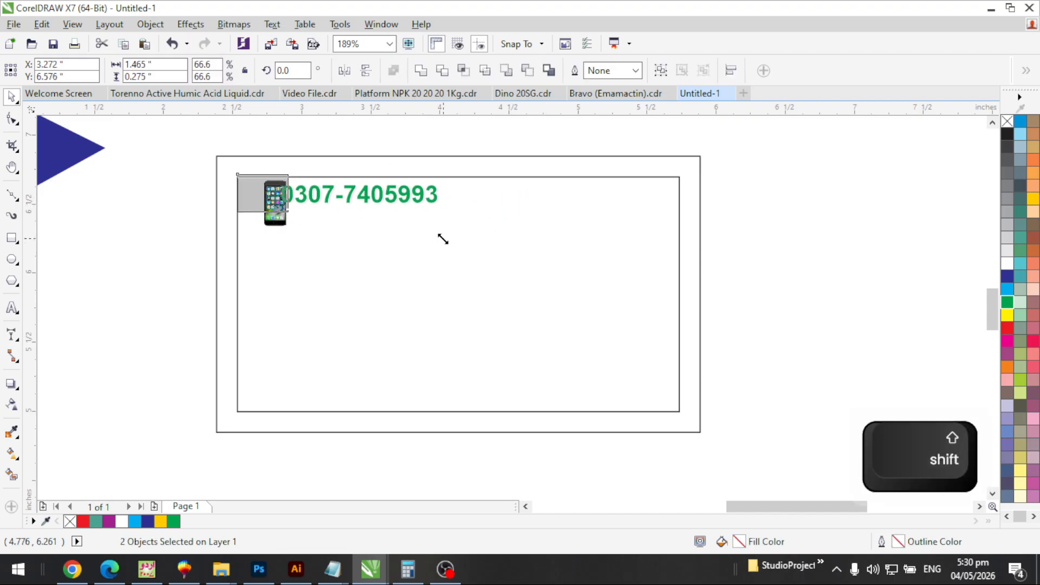
left_click_drag(341, 187, 331, 193)
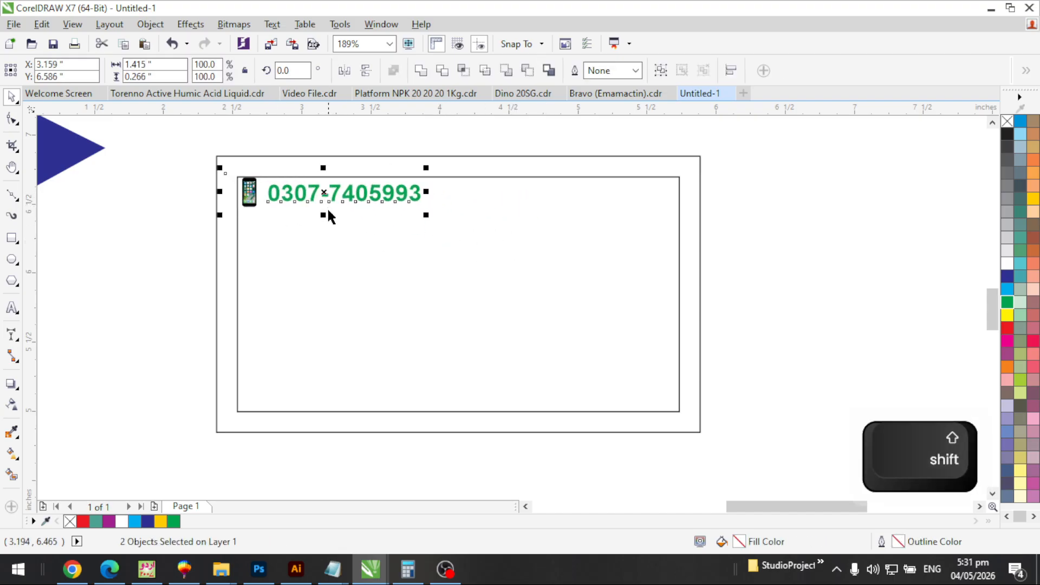
Nudge the number closer to the phone picture and align the pair against the inner border
key("F2")
left_click_drag(193, 138, 503, 282)
key("Escape")
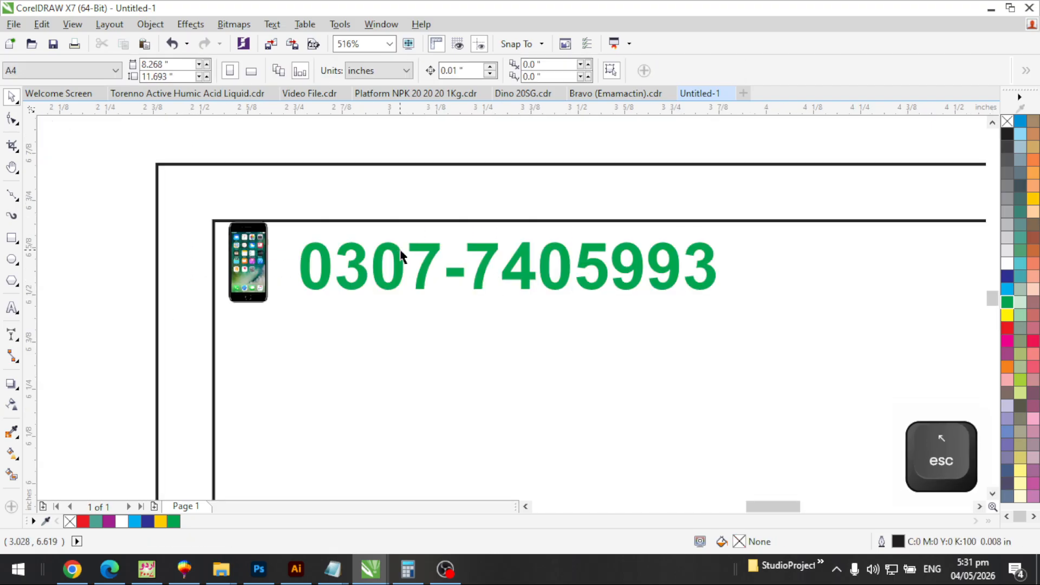
scroll(405, 247, "down", 1)
key("F2")
left_click_drag(276, 198, 498, 329)
left_click_drag(452, 294, 426, 294)
left_click(350, 301, "shift")
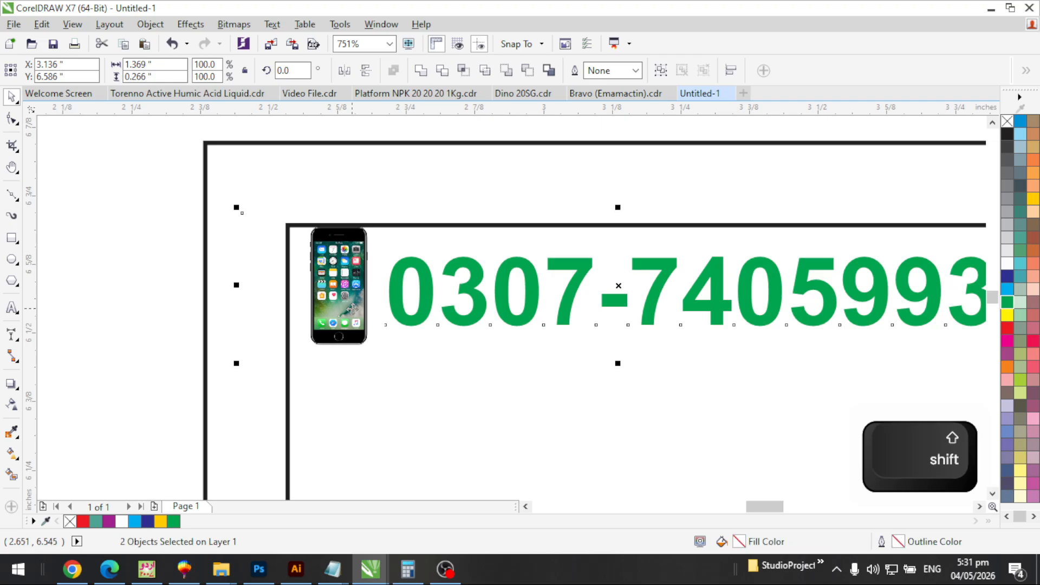
left_click_drag(351, 301, 328, 307)
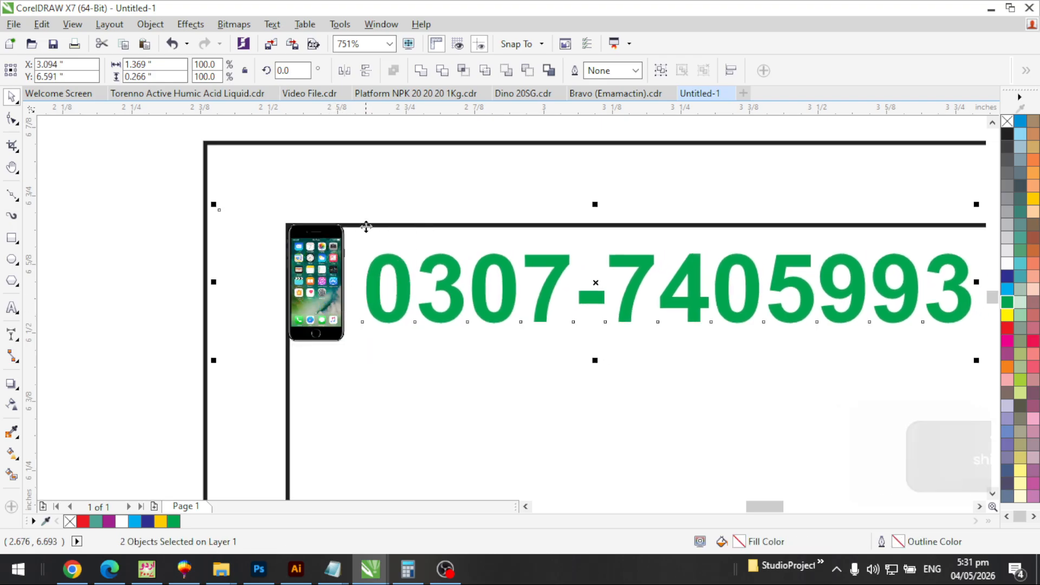
key("F3")
key("F3")
key("F2")
left_click_drag(473, 244, 753, 381)
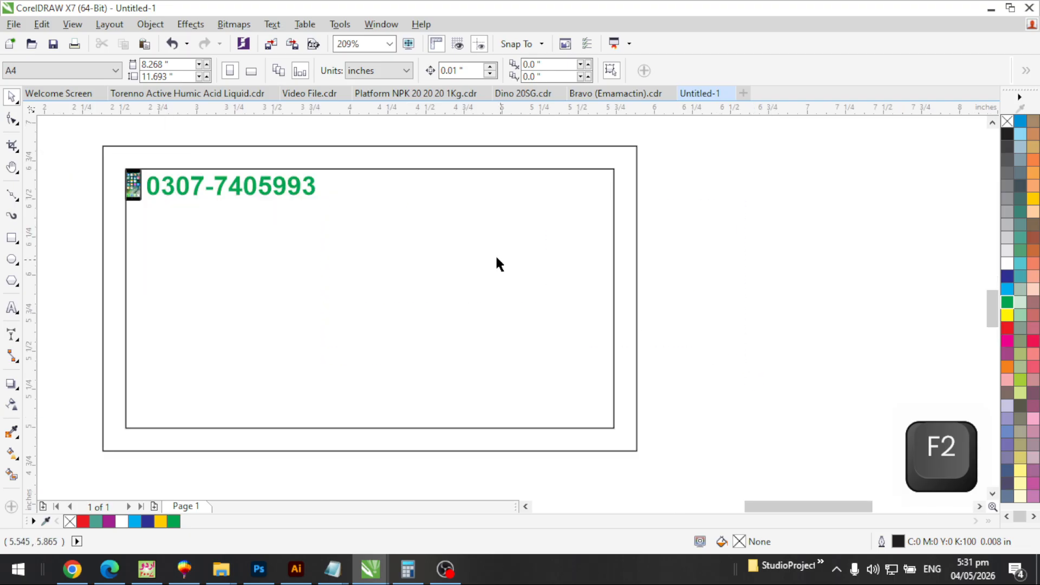
Copy the phone number text to its right and replace the copy with the person's name
left_click(258, 189)
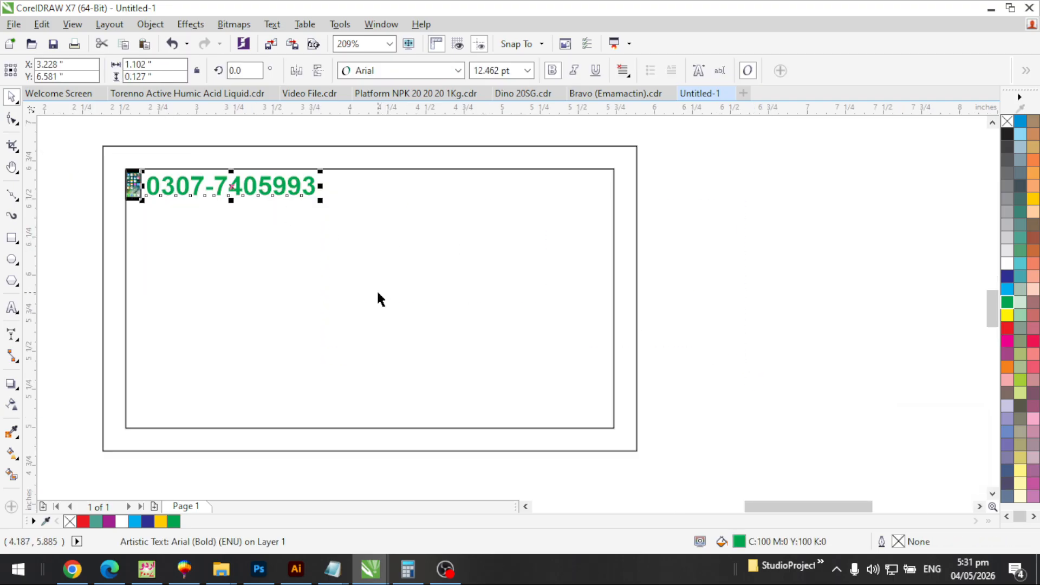
left_click_drag(307, 186, 497, 198)
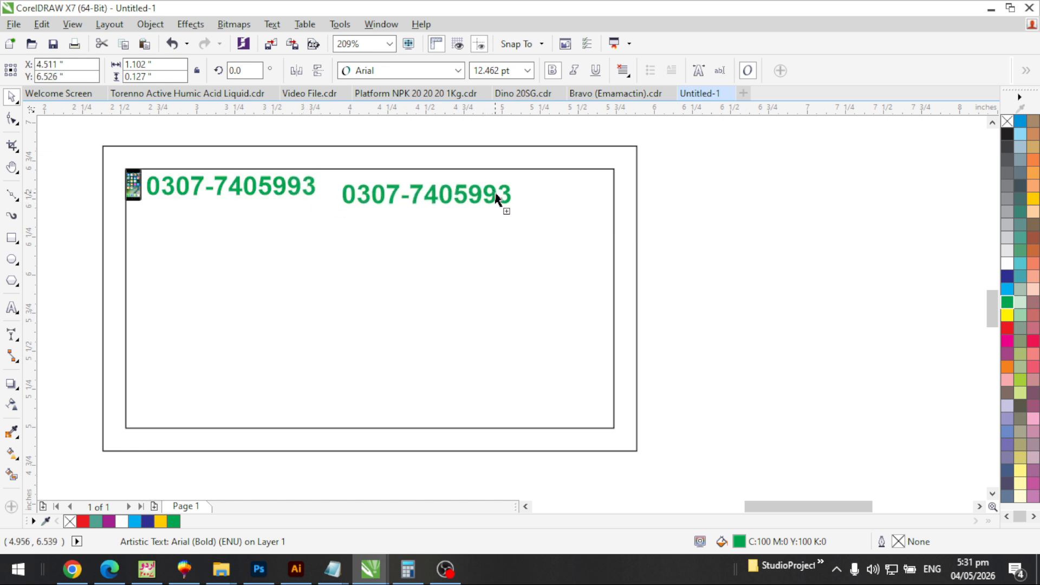
double_click(495, 197)
key("ctrl+a")
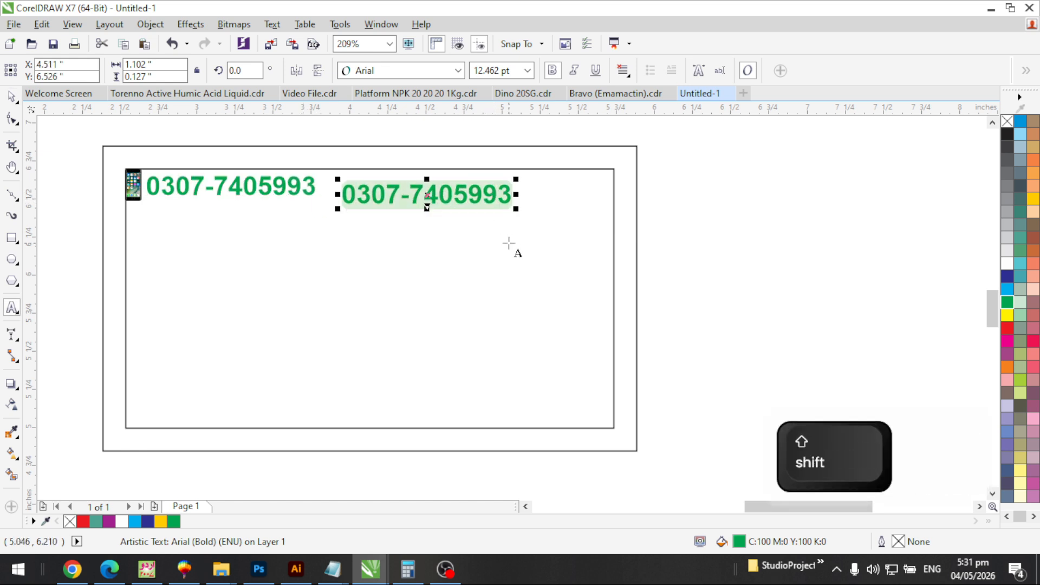
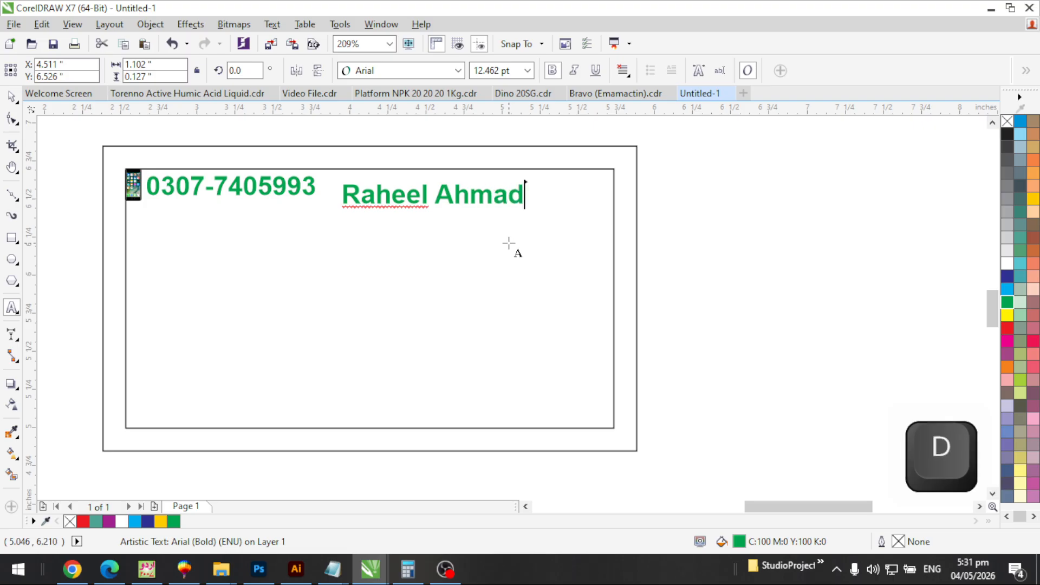
key("ctrl+space")
Shift the phone and number down, place the slightly enlarged name above, and colour it dark blue
left_click(196, 186)
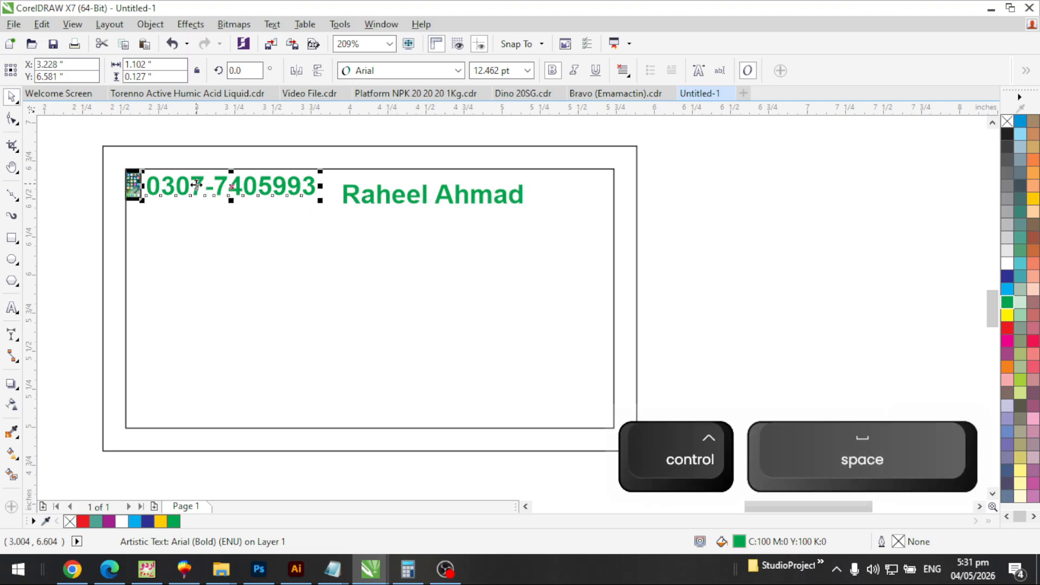
left_click(133, 185, "shift")
left_click_drag(133, 186, 137, 242)
key("Escape")
left_click(414, 196)
left_click_drag(406, 192, 183, 195)
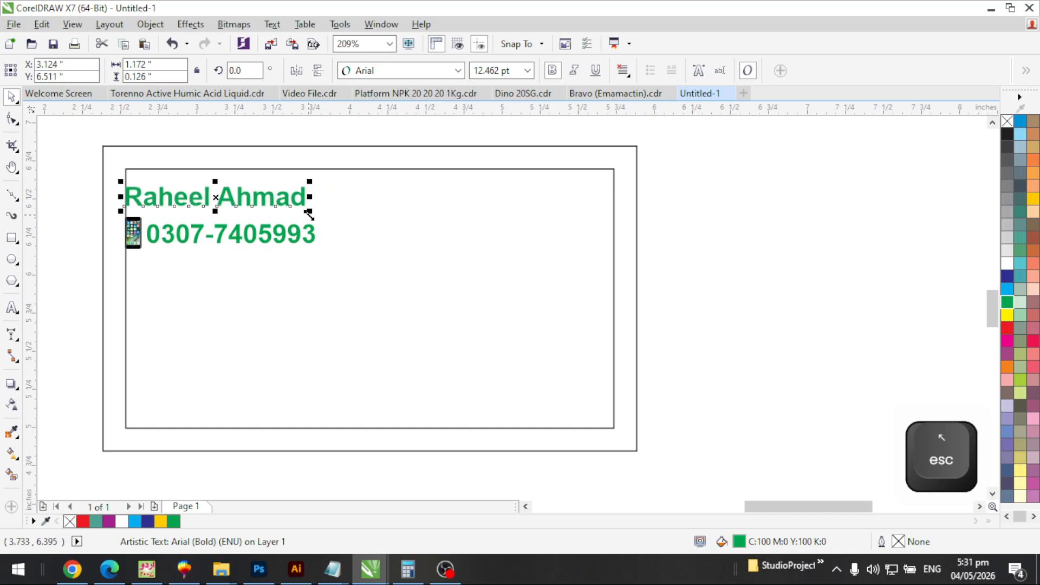
left_click_drag(308, 214, 317, 223)
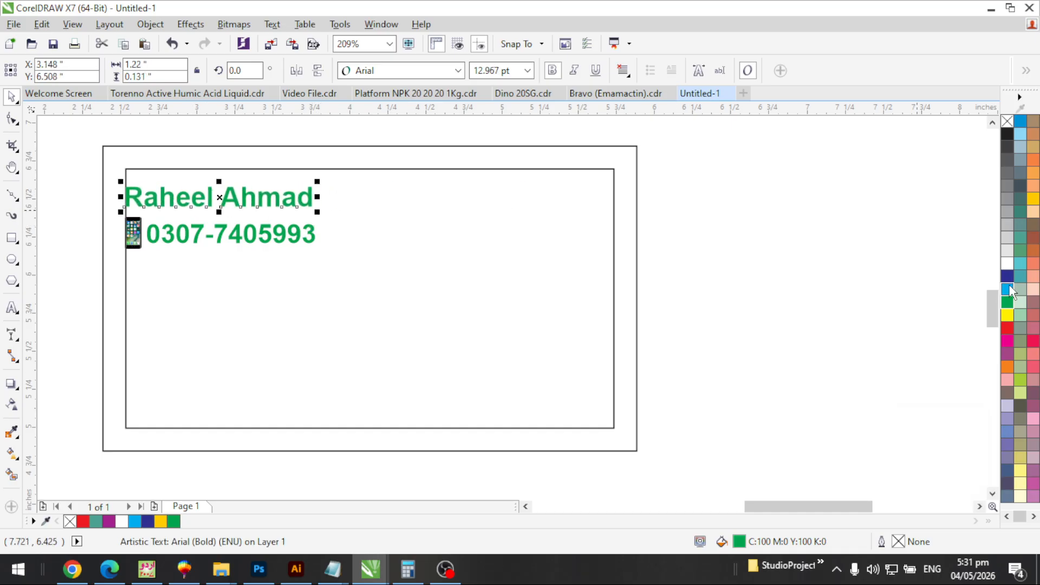
left_click(1007, 276)
left_click(91, 145)
key("alt")
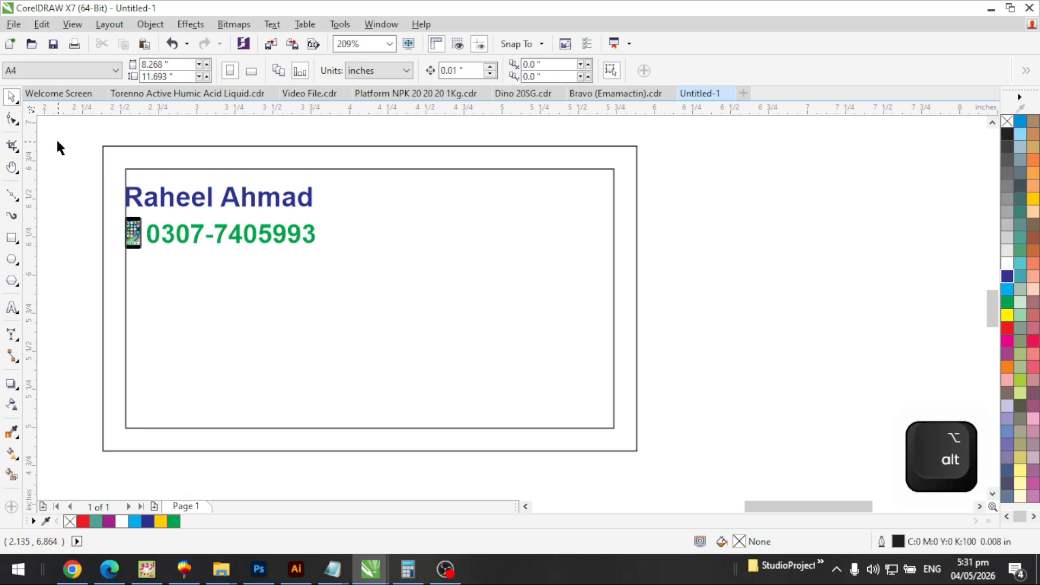
Marquee-select the name, phone icon and phone number and group them with Ctrl+G
left_click_drag(57, 142, 372, 293)
key("F2")
left_click_drag(63, 130, 436, 316)
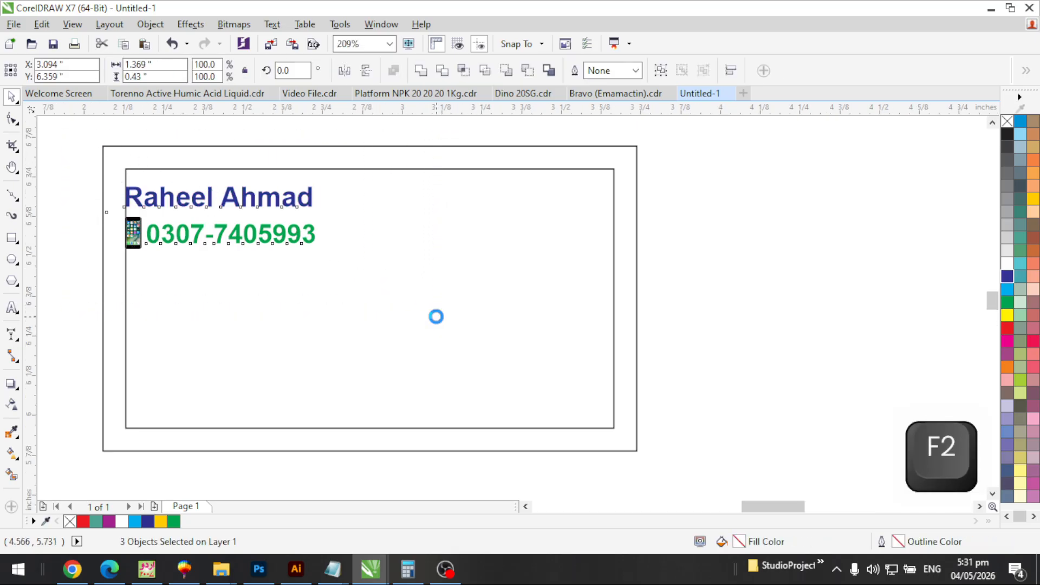
key("F3")
key("F2")
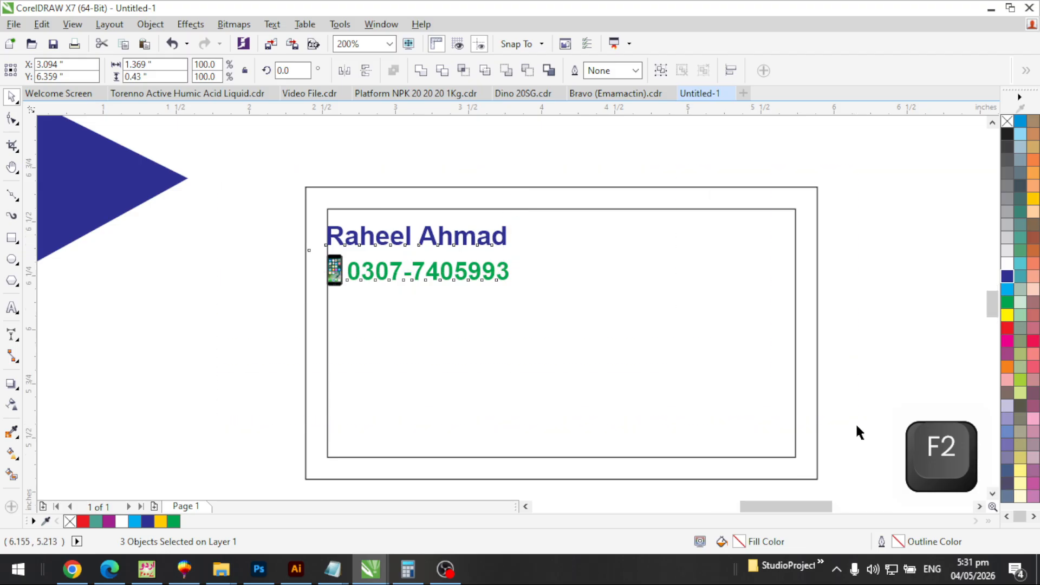
left_click_drag(859, 432, 253, 239)
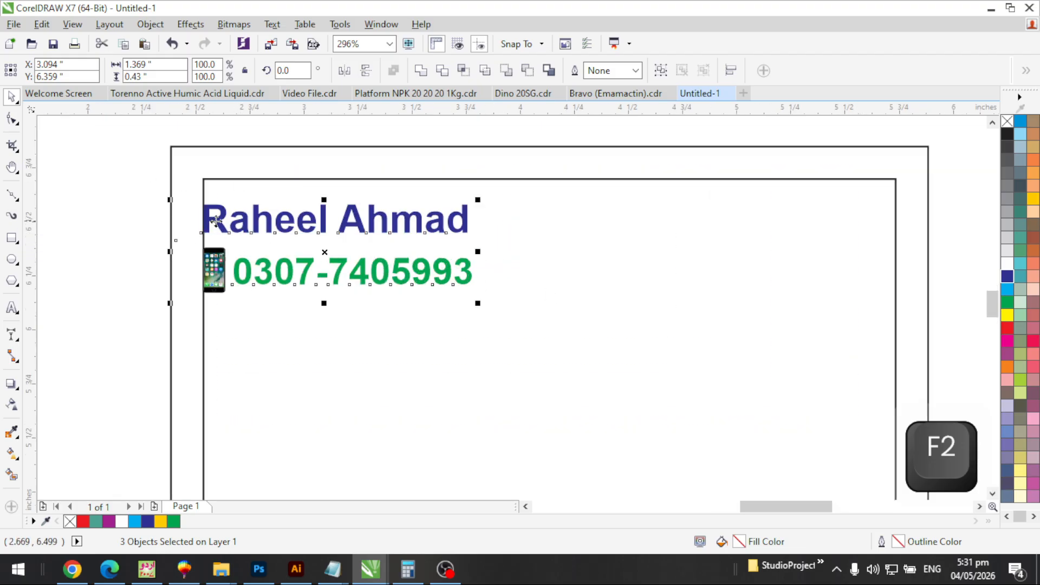
left_click(167, 212)
left_click(226, 224)
left_click(278, 270)
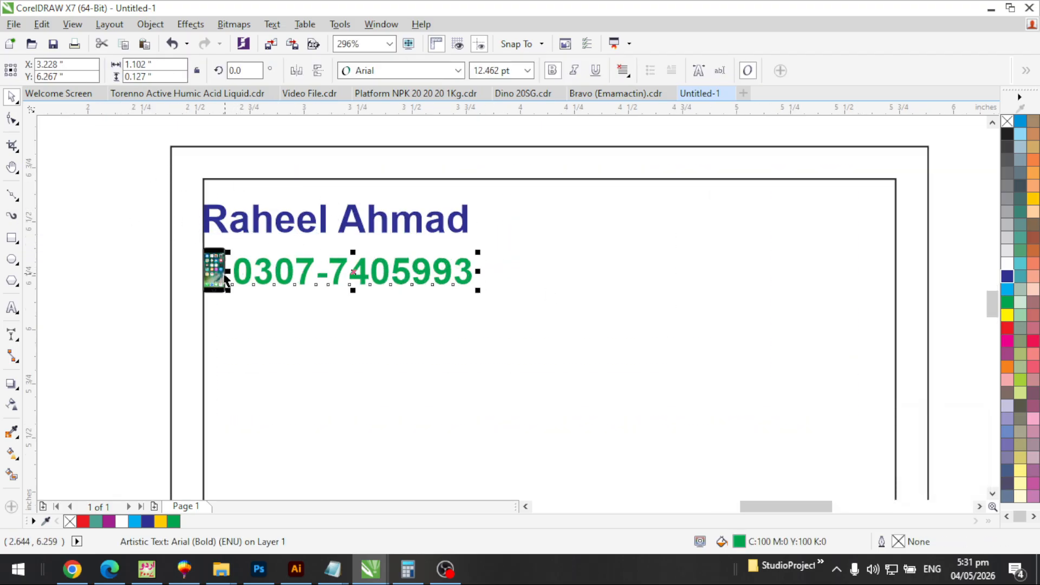
left_click(219, 279)
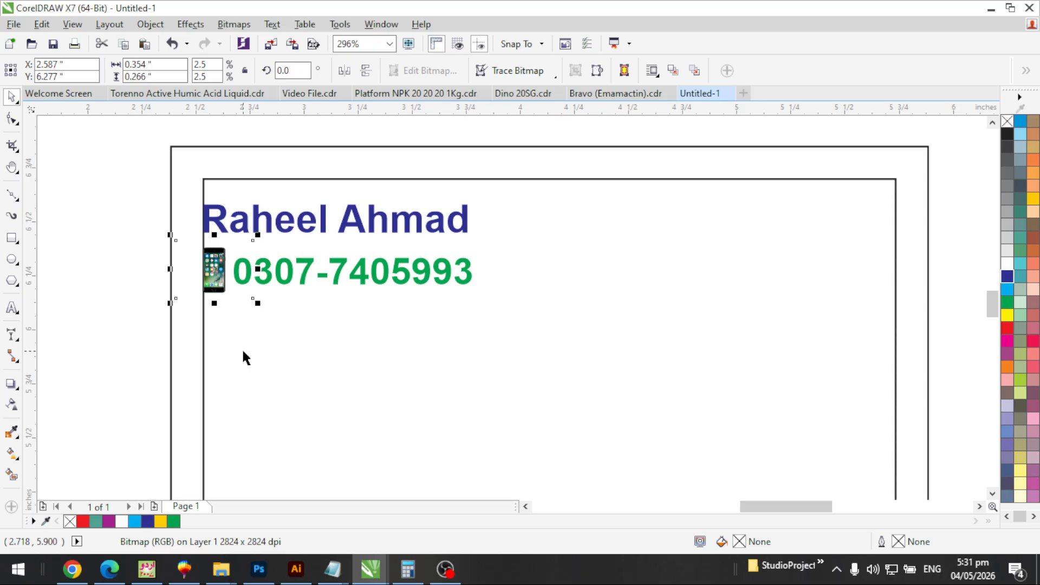
left_click_drag(120, 156, 559, 365)
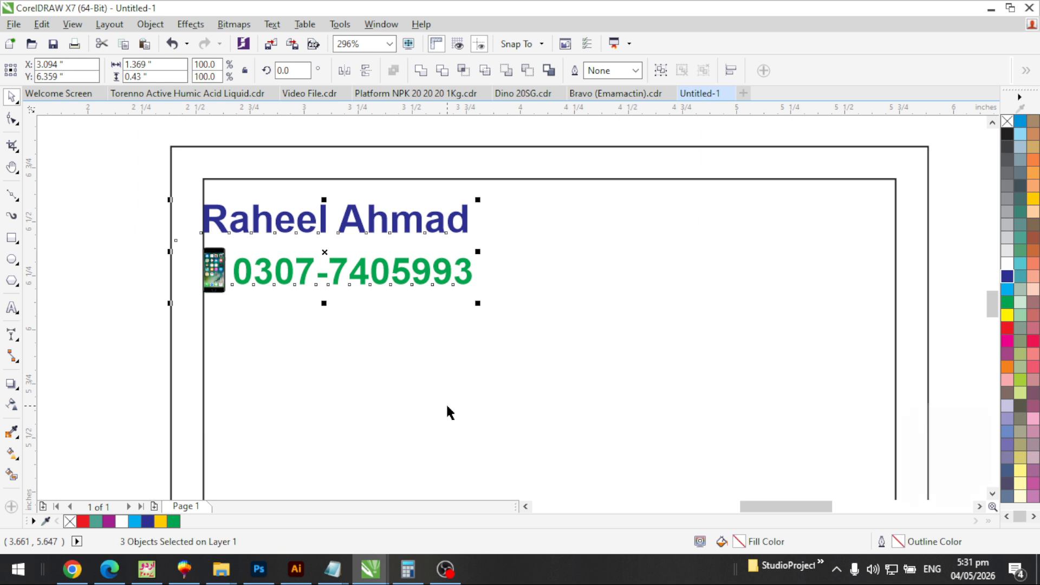
key("ctrl+g")
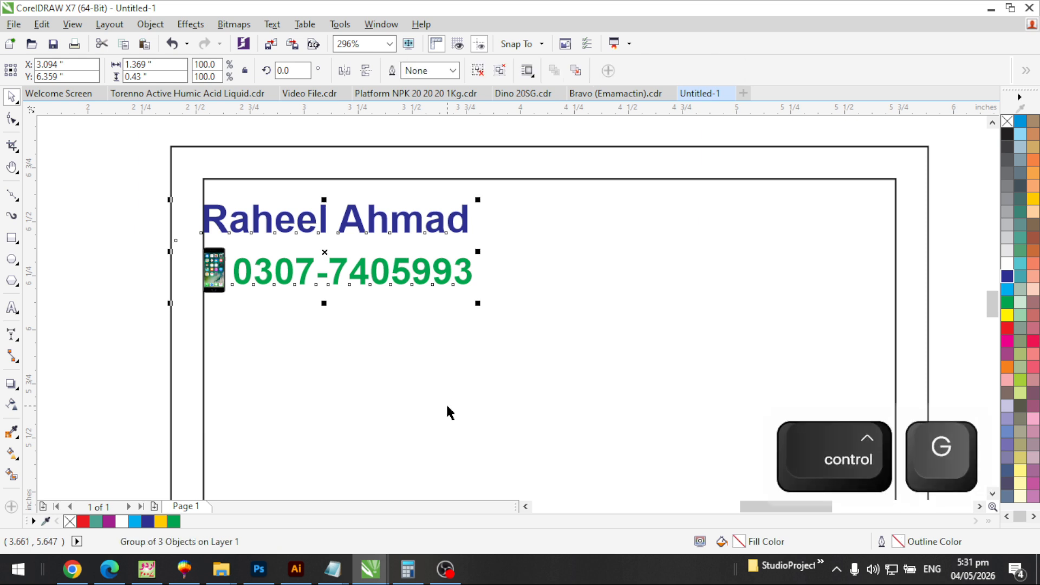
left_click(132, 204)
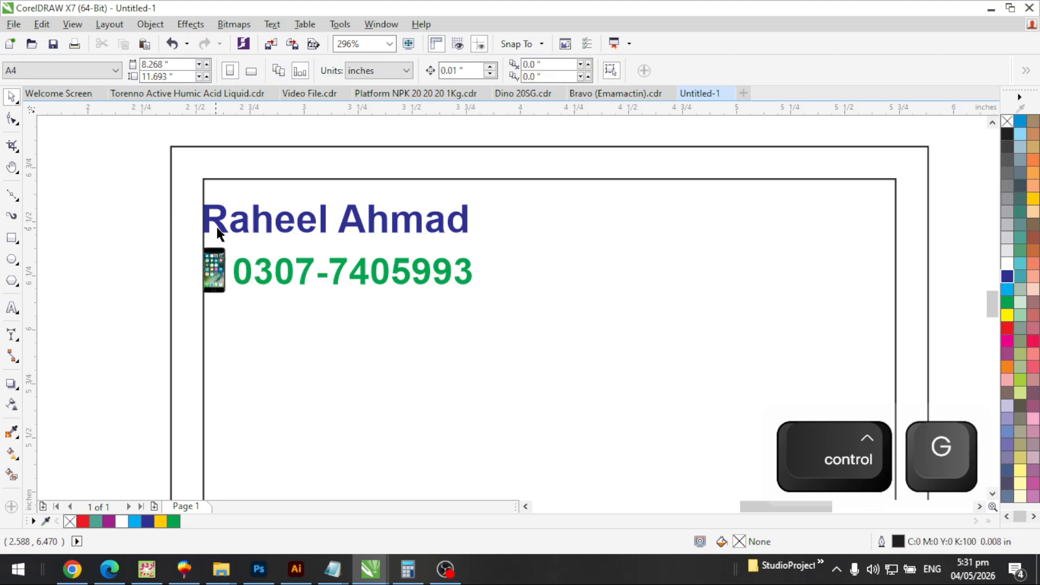
left_click(220, 225)
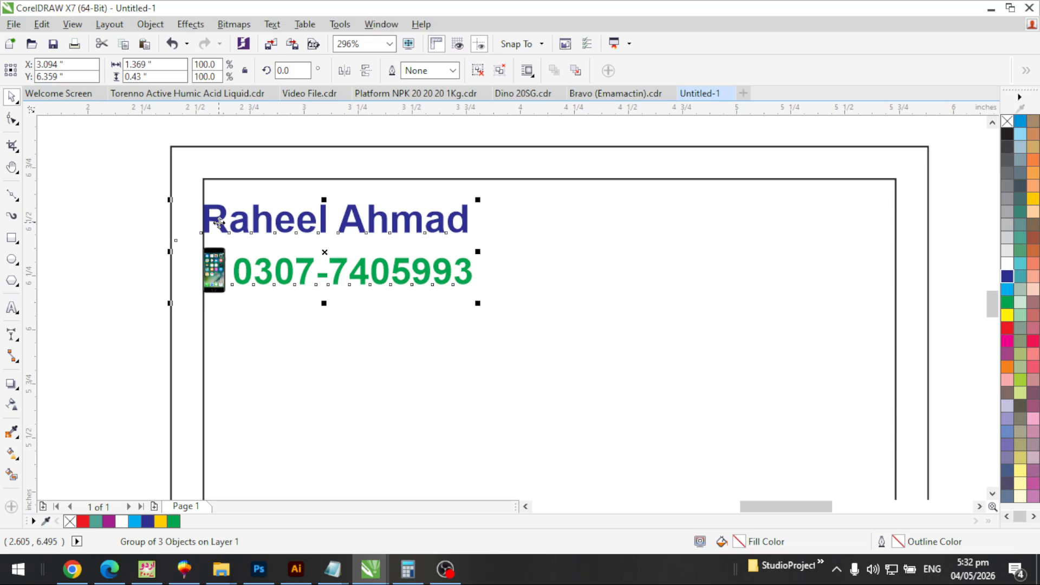
Select the group together with the inner border and align it to the top and right edges
key("shift")
left_click(220, 179, "shift")
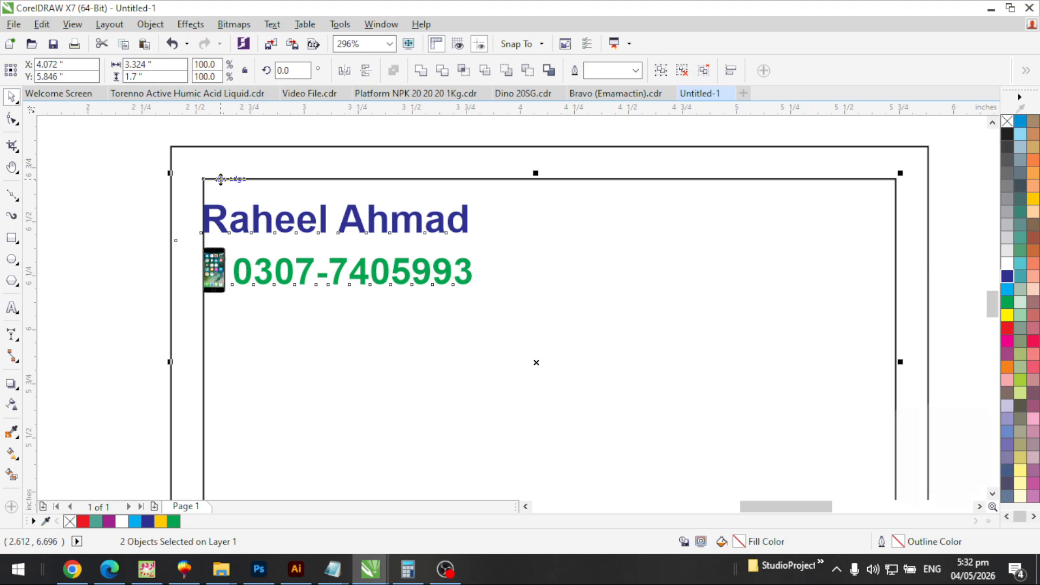
key("t")
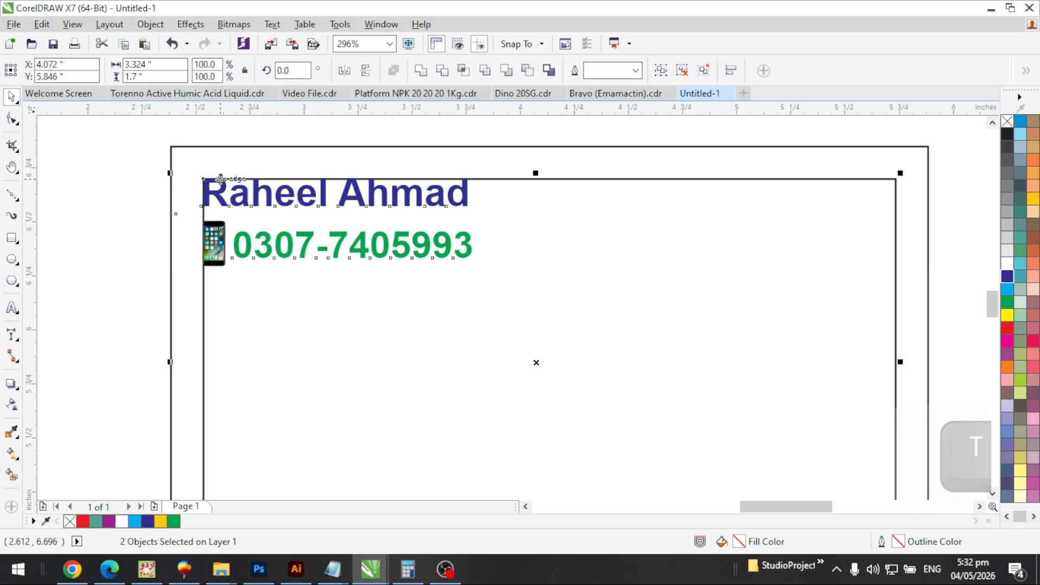
key("r")
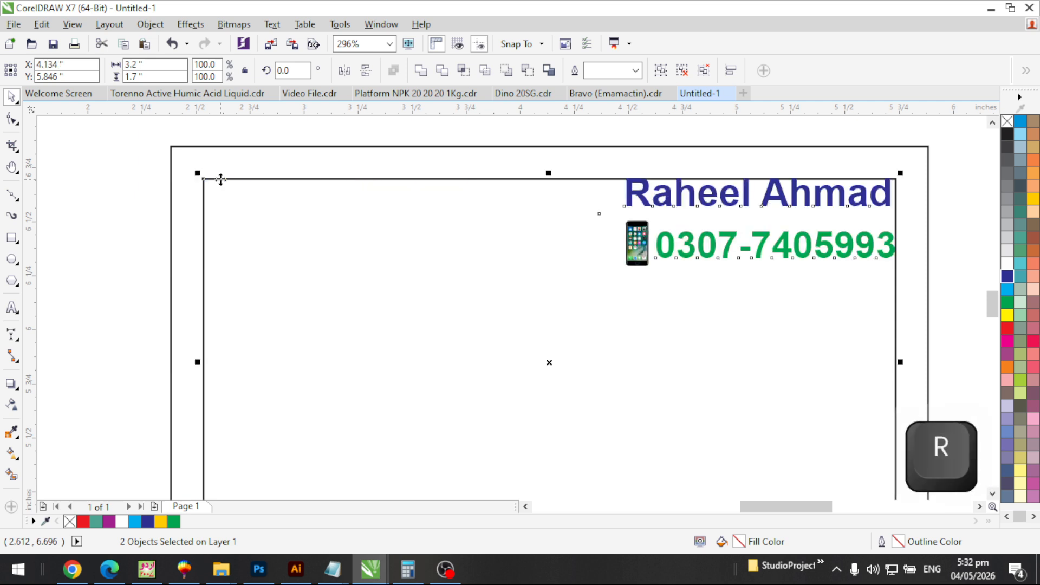
key("F3")
Try bottom, left and centre alignments, then undo back to the top-left position
key("b")
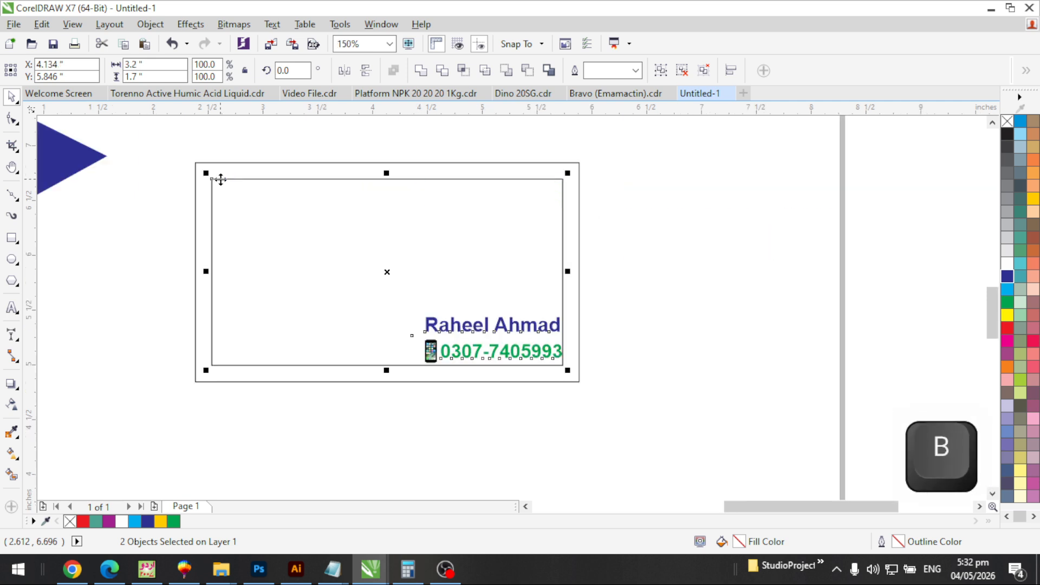
key("l")
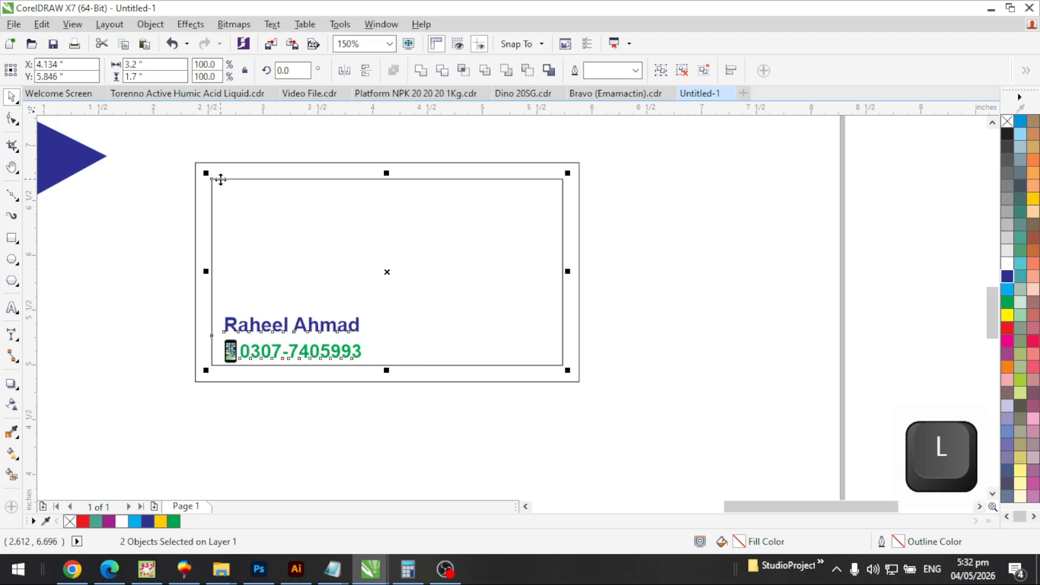
key("e")
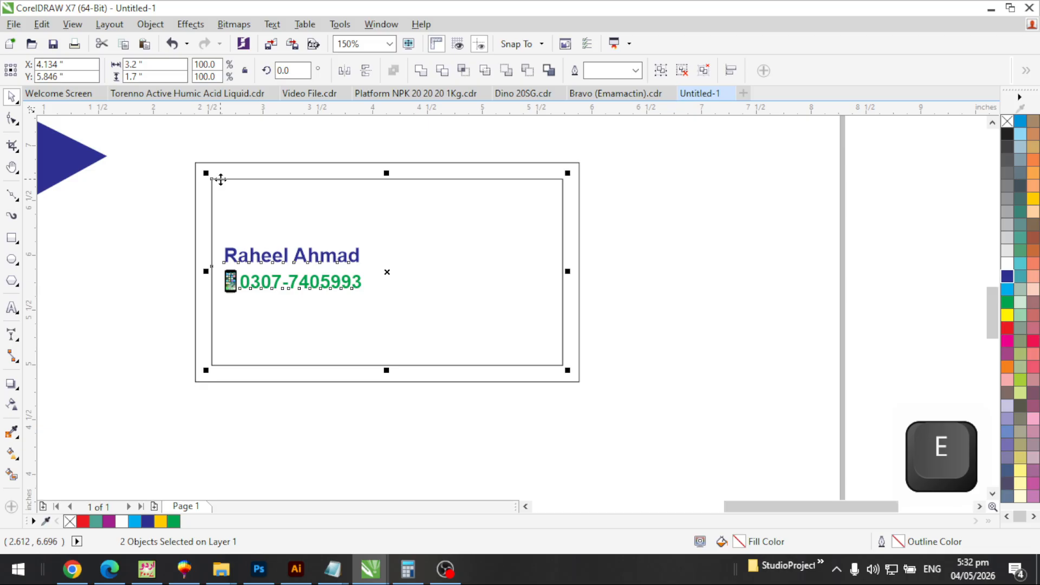
key("c")
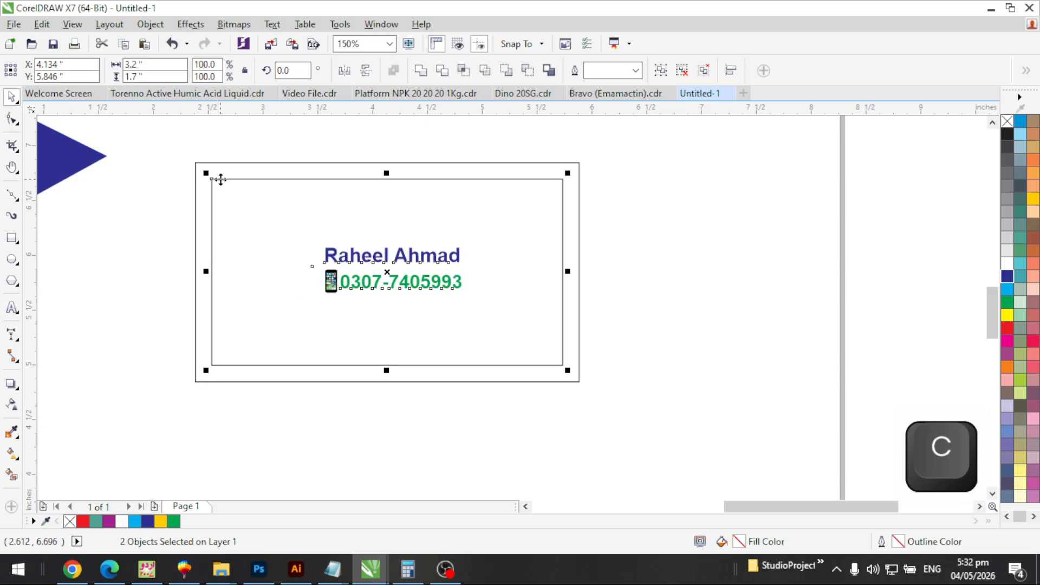
left_click(665, 264)
key("ctrl+z")
key("ctrl+z")
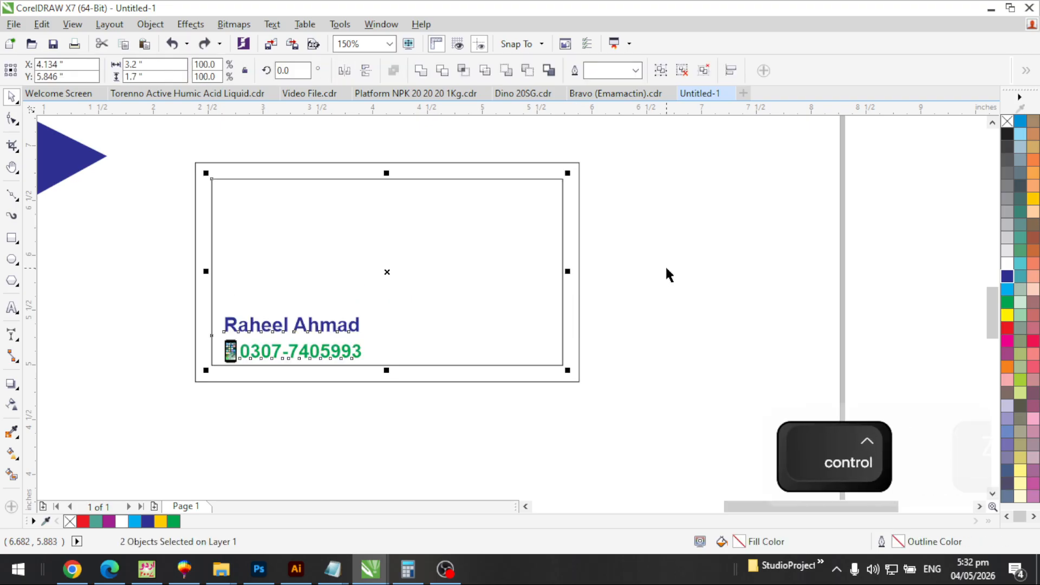
key("ctrl+z")
key("ctrl+z")
key("Escape")
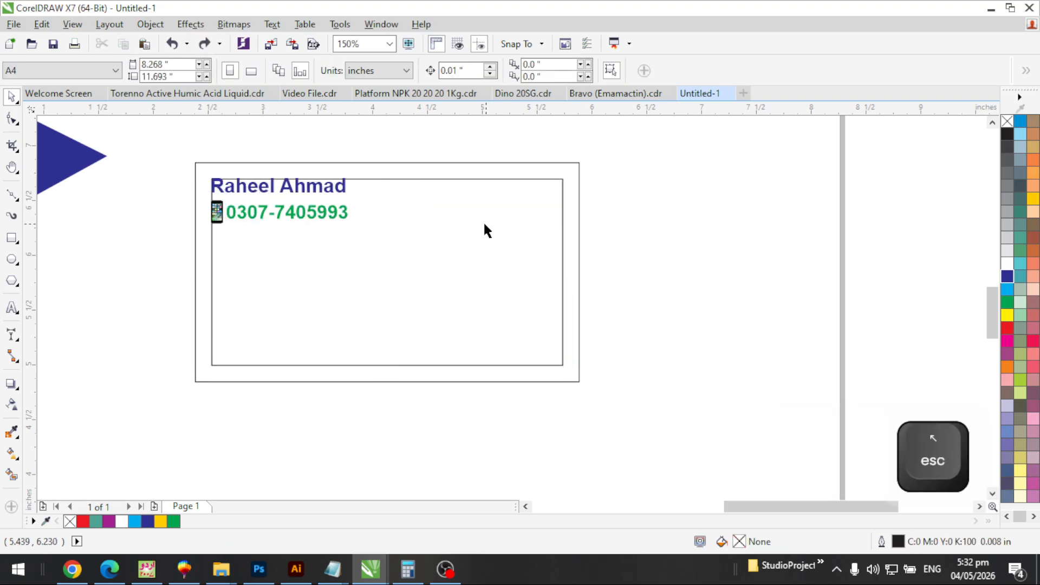
key("F3")
key("F2")
left_click_drag(297, 163, 596, 344)
Zoom in on the card and ungroup the name, icon and phone number
key("Escape")
key("F4")
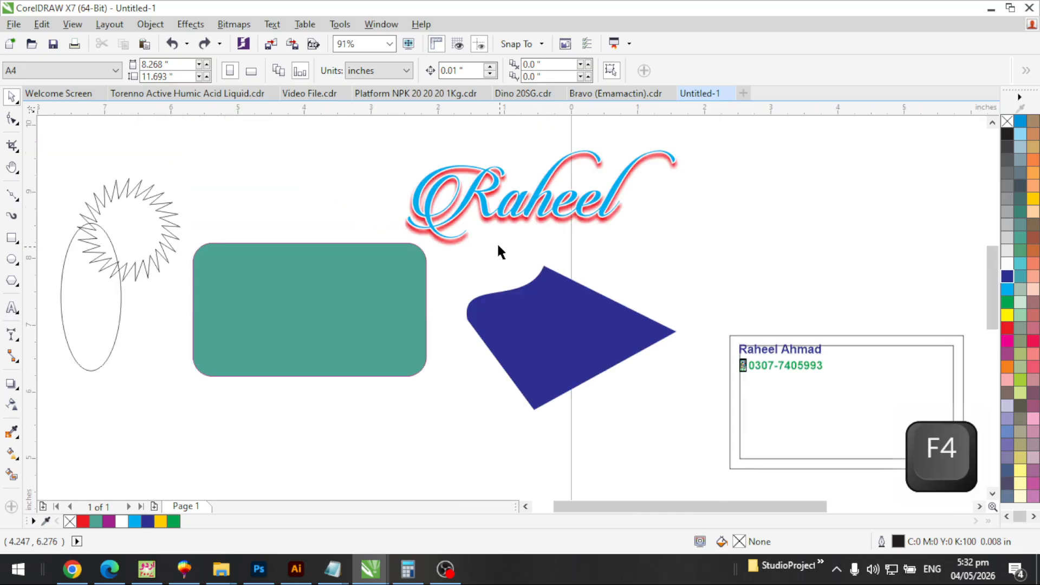
key("F2")
left_click(862, 361)
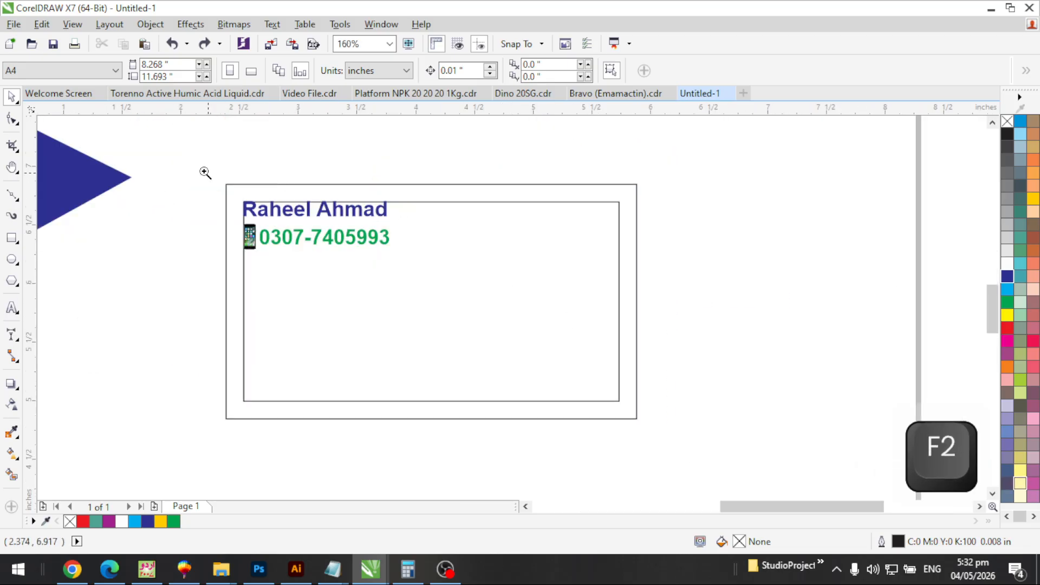
left_click_drag(204, 172, 765, 468)
left_click(364, 172)
key("ctrl+u")
key("Escape")
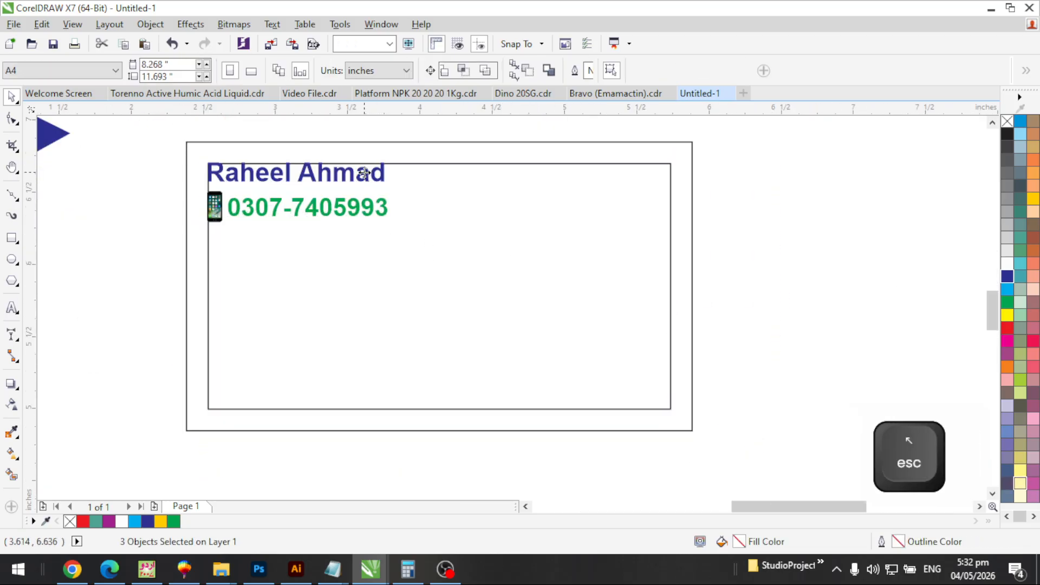
Copy the name text to mid-card and retype it as 'Welcome Artwork'
left_click_drag(364, 173, 398, 282)
key("ctrl+a")
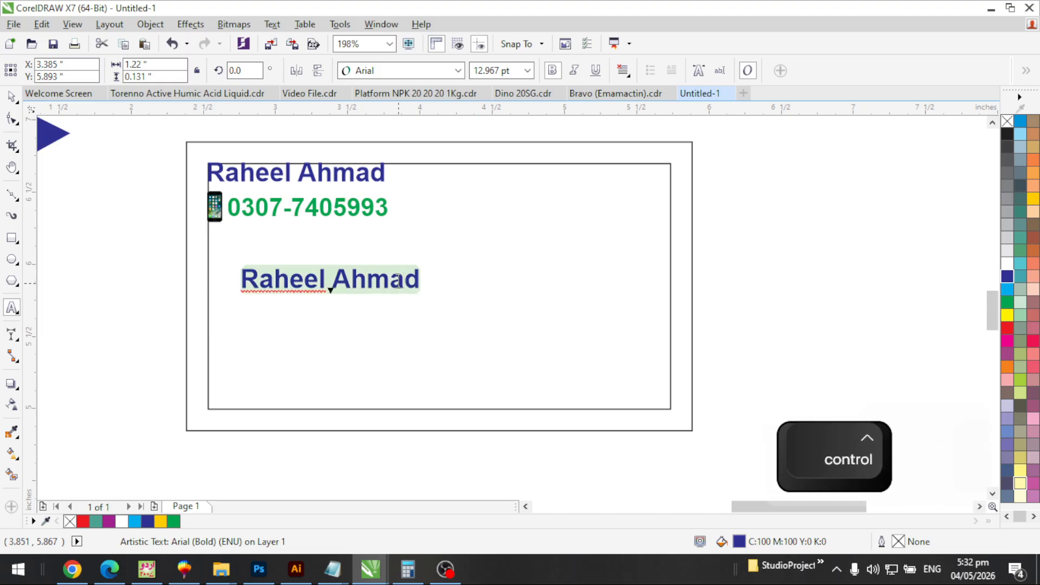
type("Wel")
key("BackSpace")
key("BackSpace")
key("BackSpace")
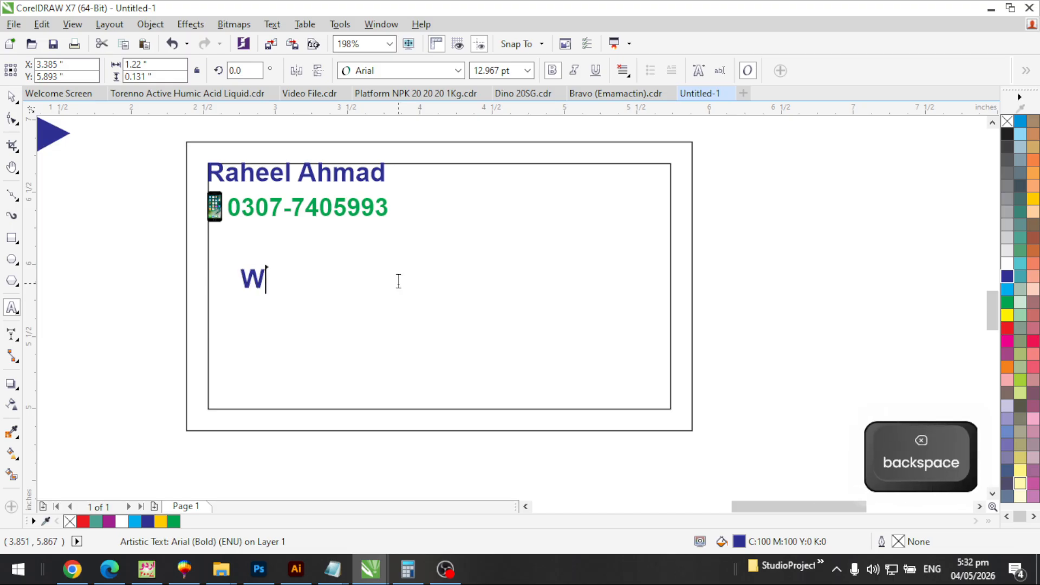
type("Welcome Artw")
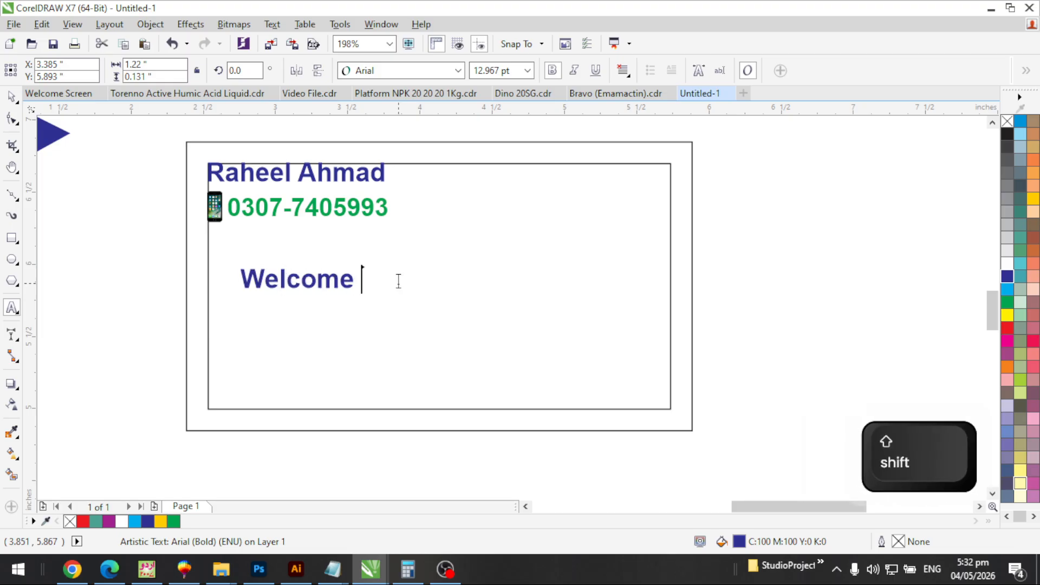
type("ork")
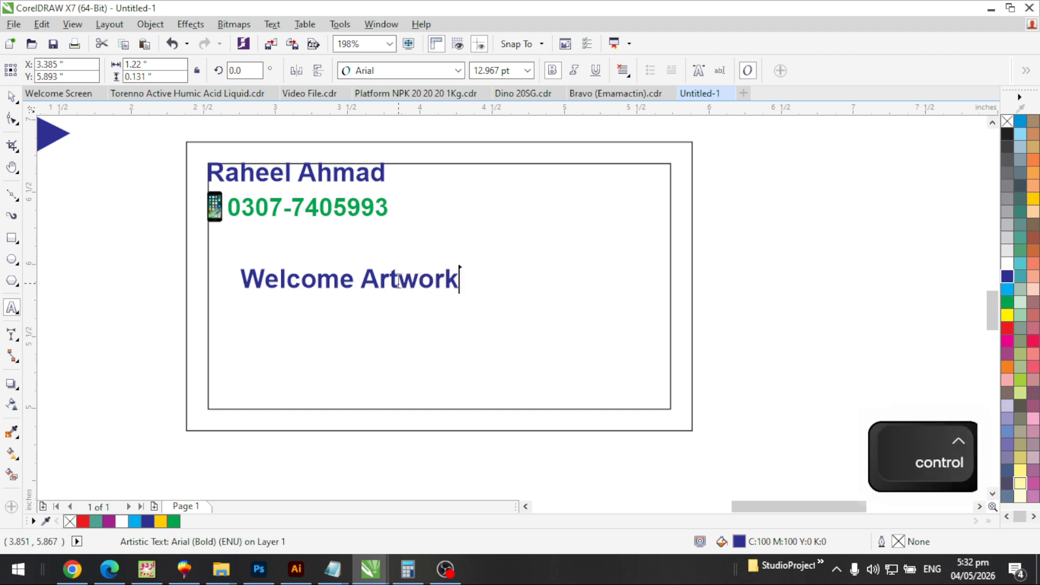
key("ctrl+space")
Set 'Welcome Artwork' in Rolling Beat, enlarge it, centre it on the card, and colour it red
left_click(459, 70)
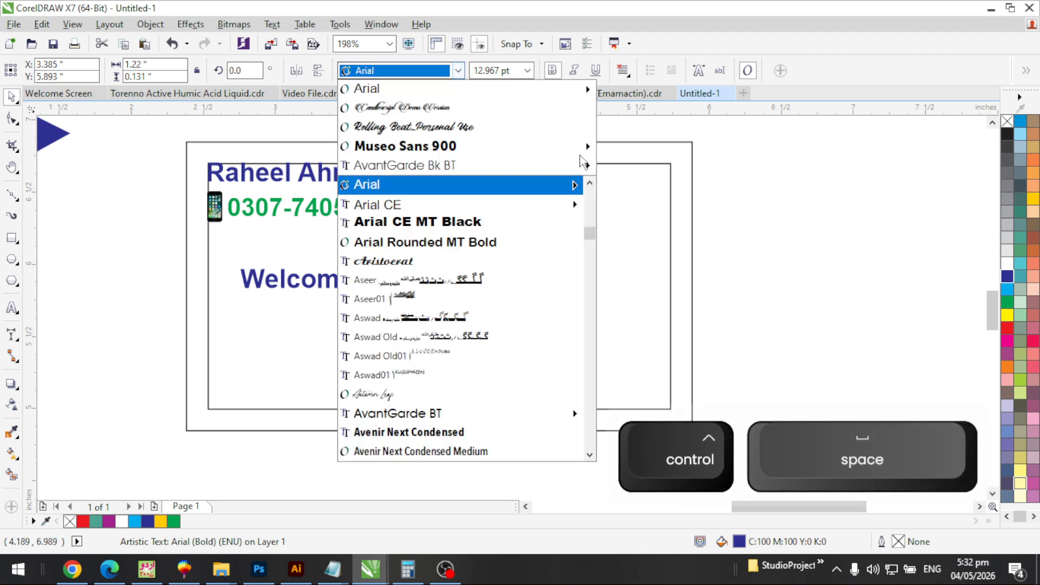
left_click(474, 127)
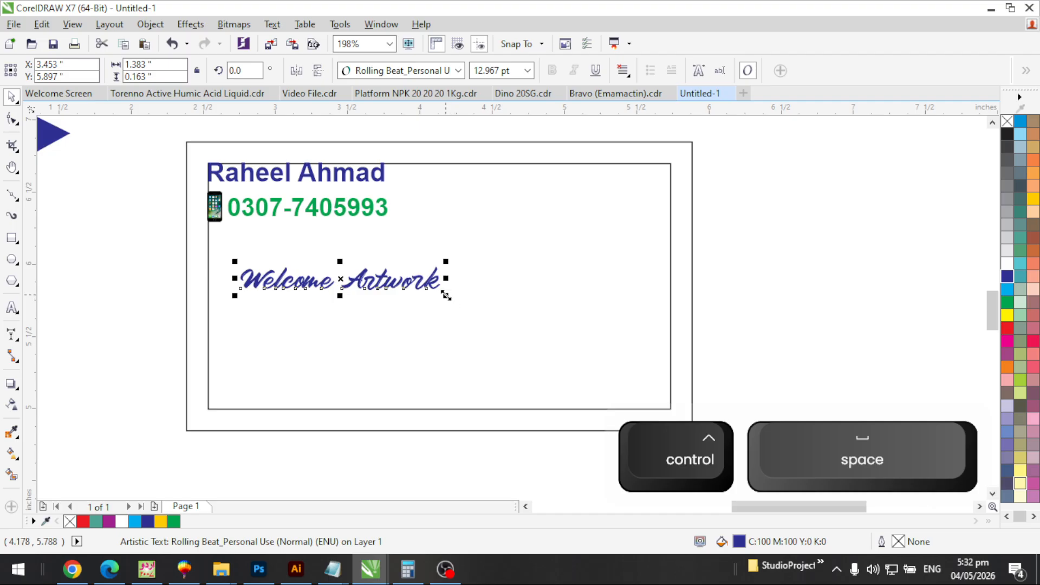
left_click_drag(446, 295, 685, 403)
left_click(671, 358, "shift")
key("c")
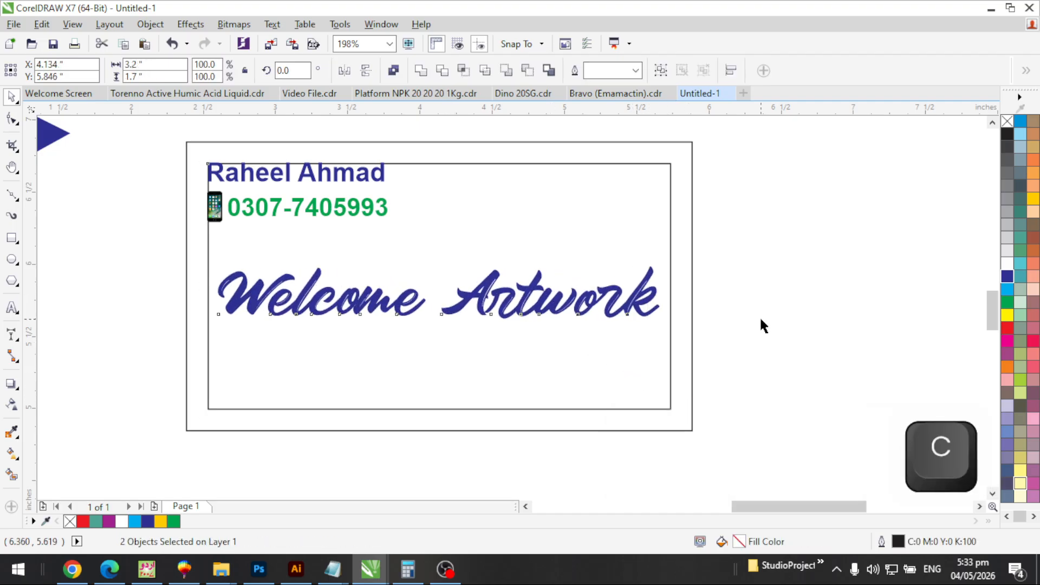
left_click(763, 325)
left_click(631, 308)
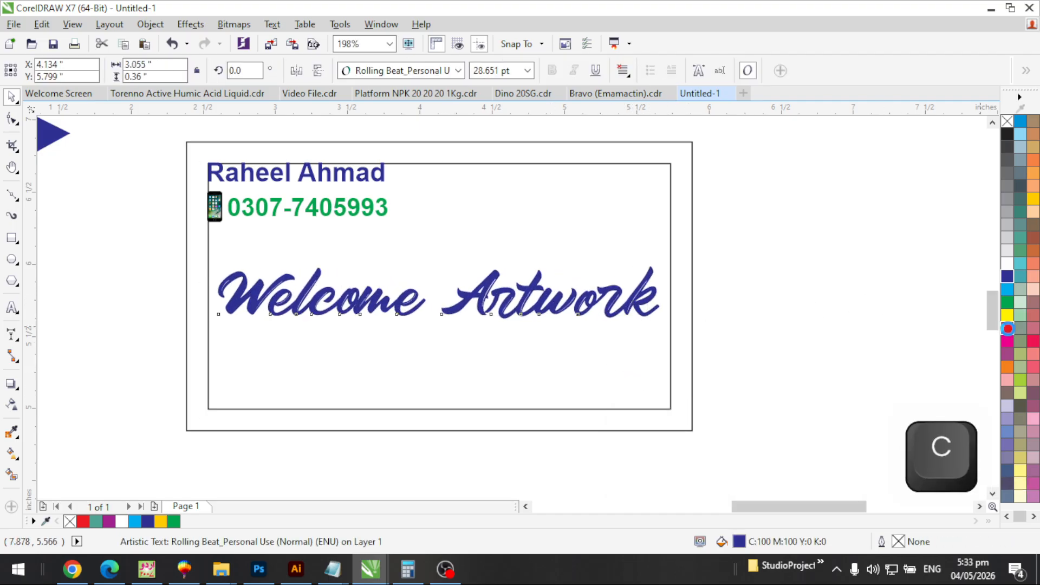
left_click(1008, 329)
left_click_drag(666, 324, 676, 334)
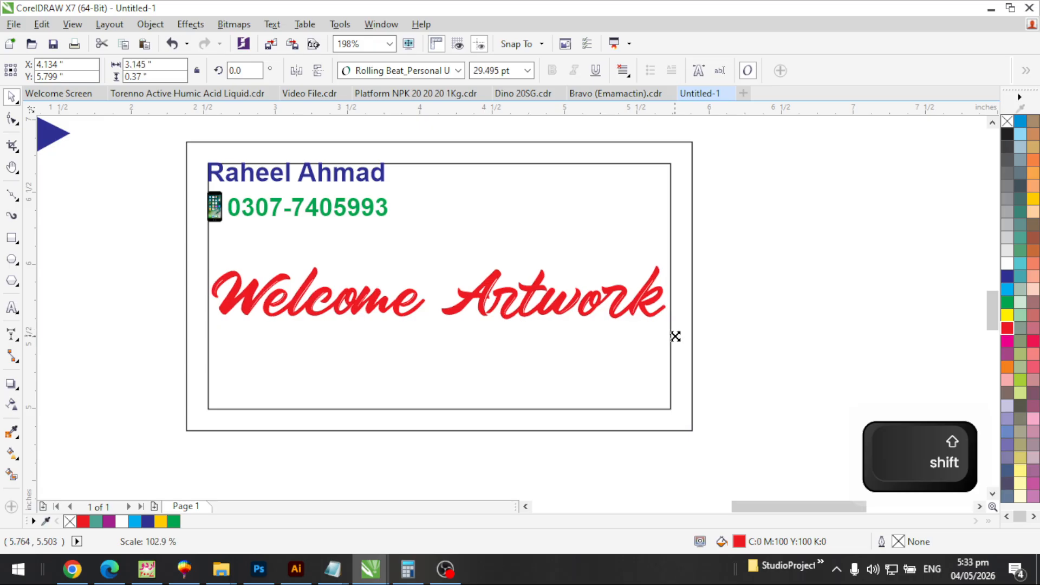
left_click(758, 311)
left_click_drag(535, 290, 535, 271)
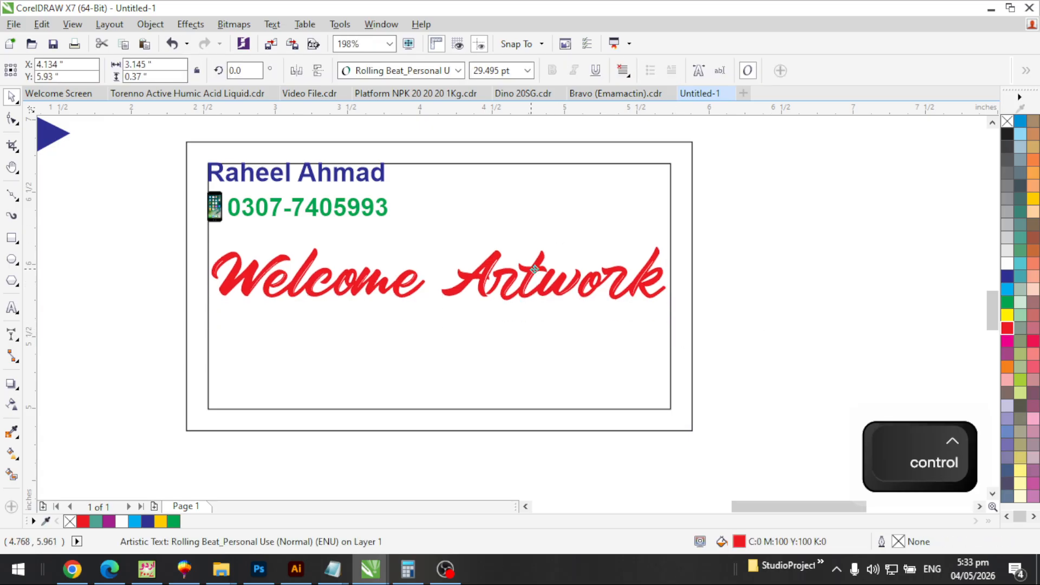
left_click(778, 268)
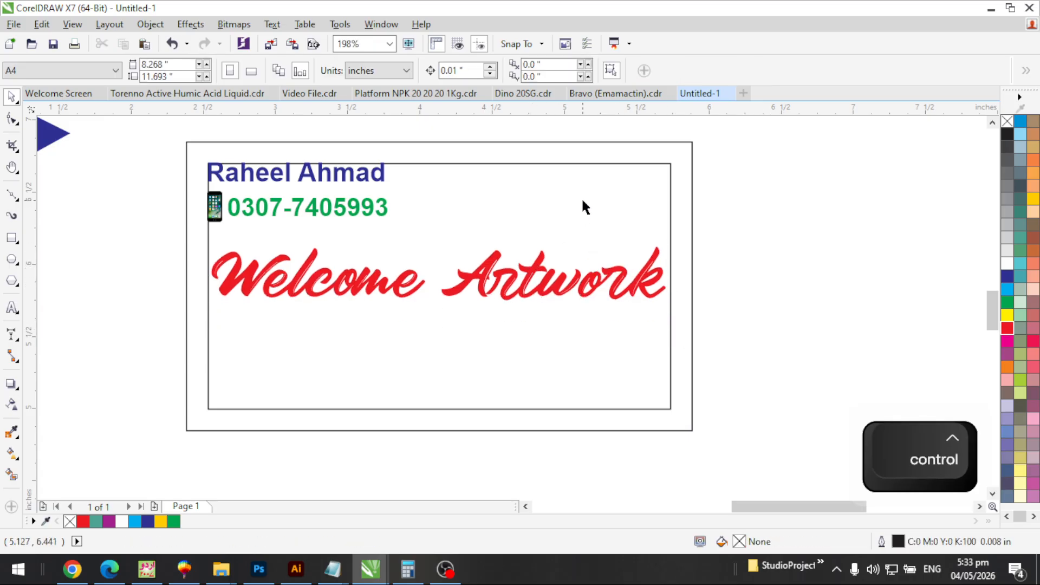
Duplicate 'Welcome Artwork', cut it down to 'WA', and place it in the card's upper-right corner
left_click(558, 286)
left_click_drag(557, 287, 788, 187)
right_click(787, 187)
double_click(788, 188)
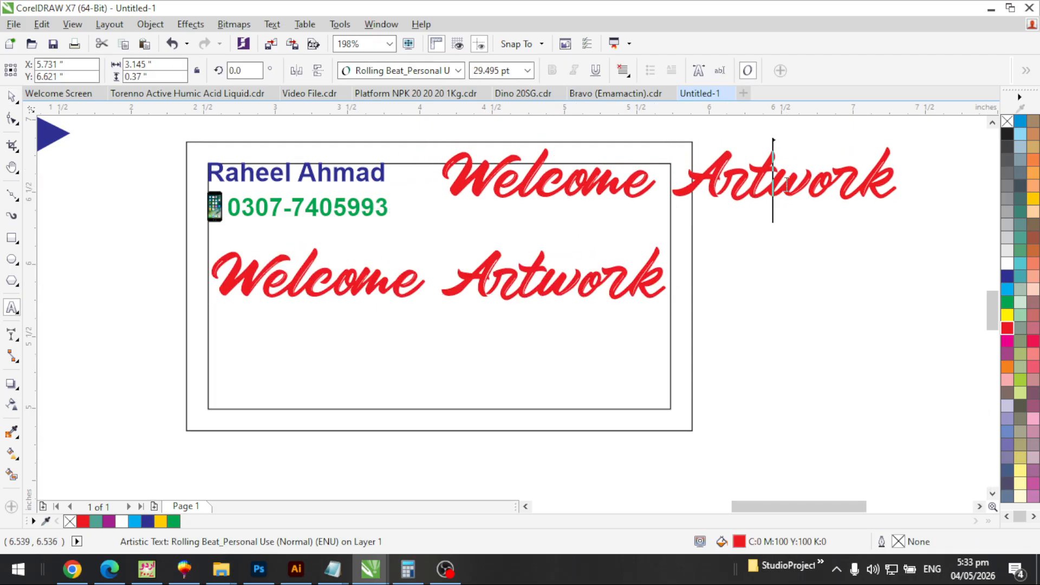
left_click_drag(675, 172, 806, 173)
key("BackSpace")
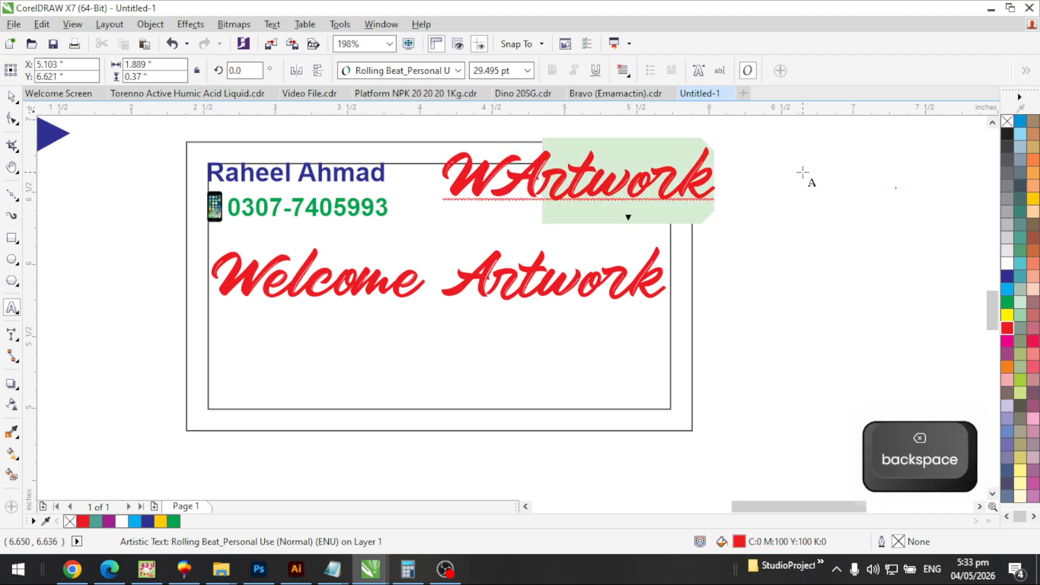
key("BackSpace")
key("ctrl+space")
left_click_drag(541, 175, 650, 200)
key("Escape")
Draw a perfect circle around the WA monogram with the Ellipse tool (F7)
key("F7")
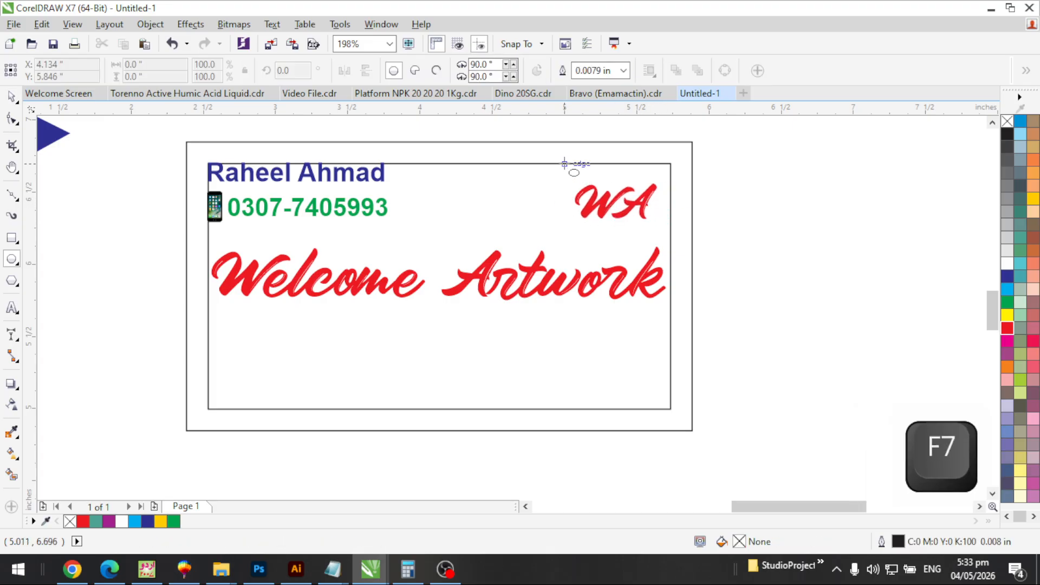
left_click_drag(564, 163, 664, 219)
key("space")
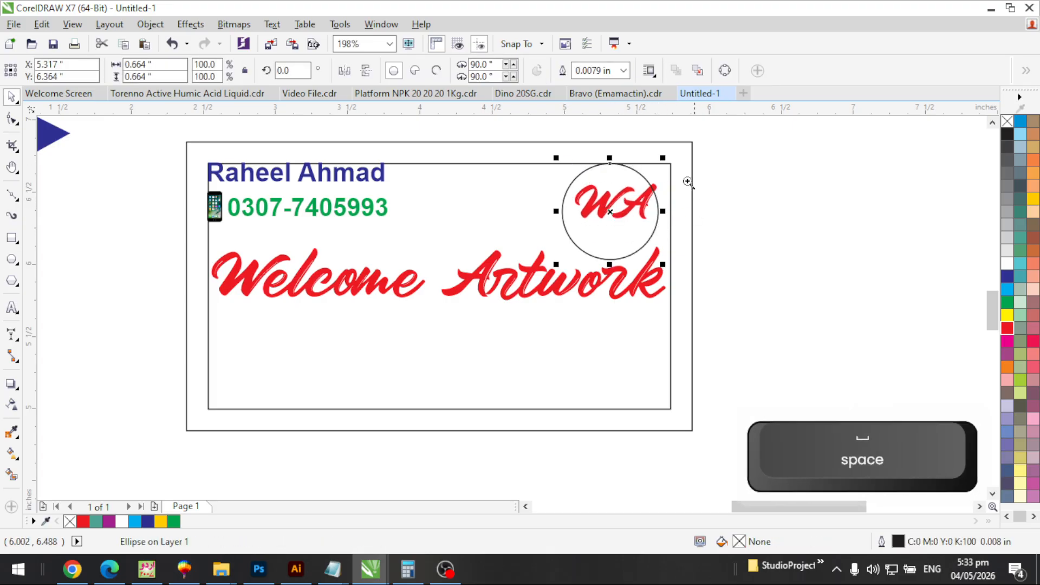
key("F2")
left_click_drag(552, 151, 695, 264)
key("F3")
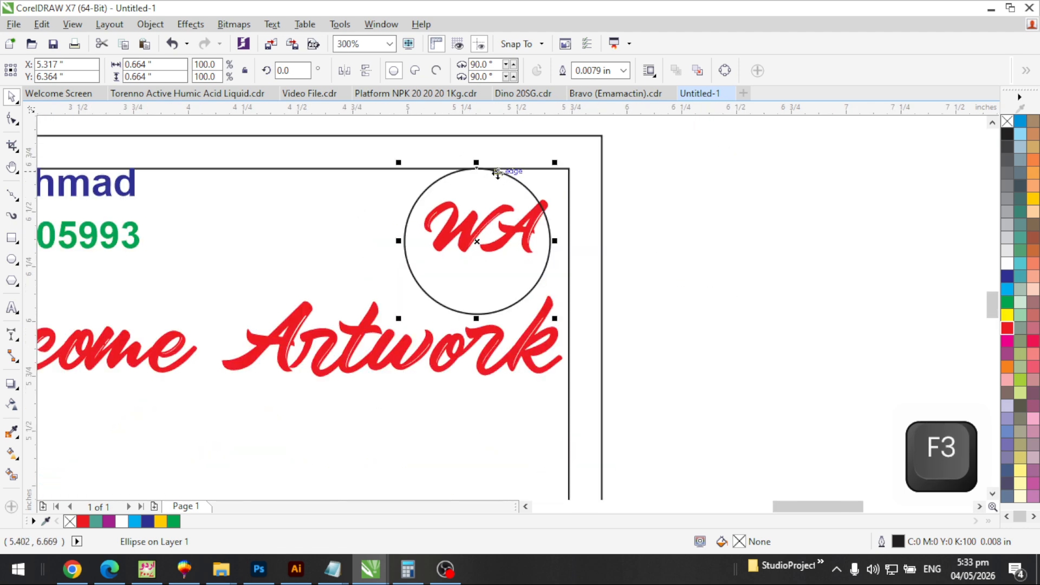
left_click(724, 198)
key("F3")
Zoom in on the WA circle and check the snapping options without changing them
key("F2")
left_click_drag(663, 142, 454, 308)
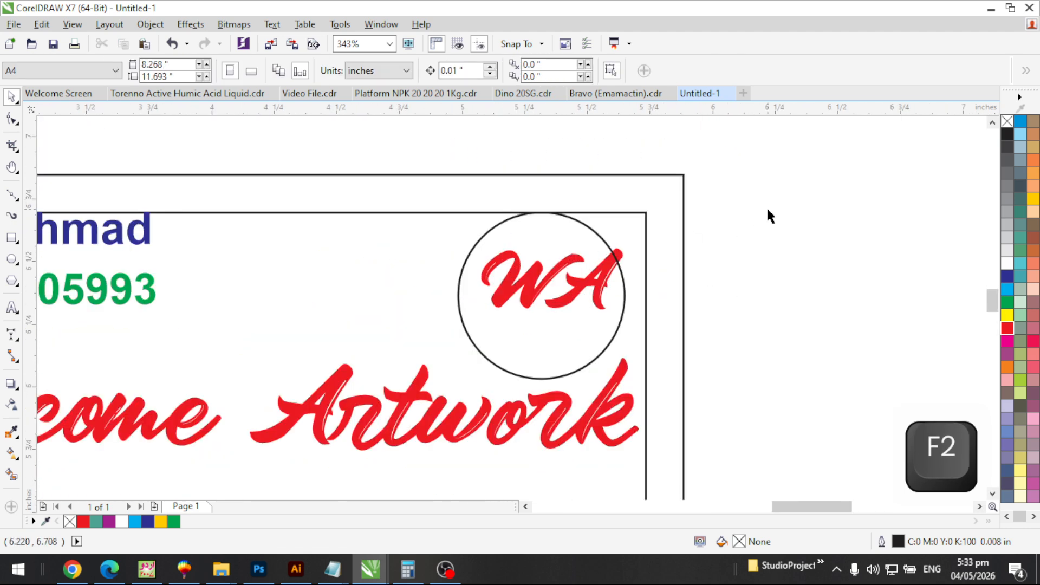
left_click(527, 47)
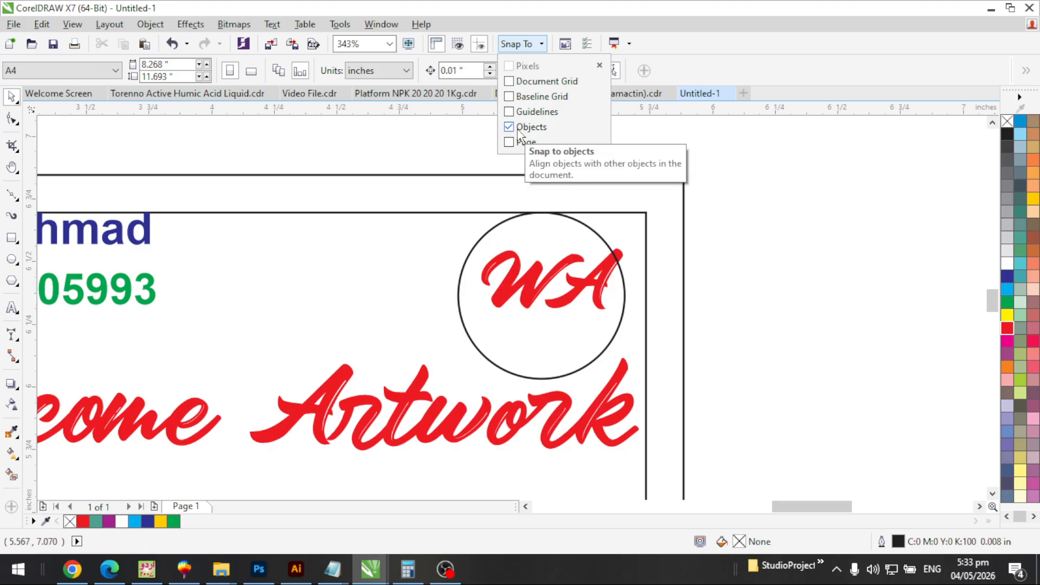
left_click(529, 230)
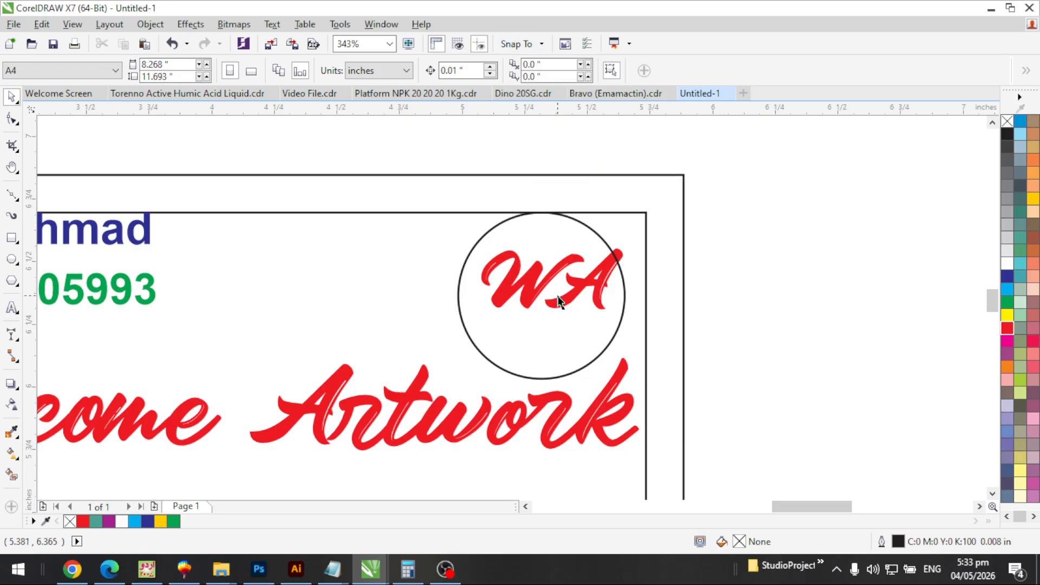
key("F3")
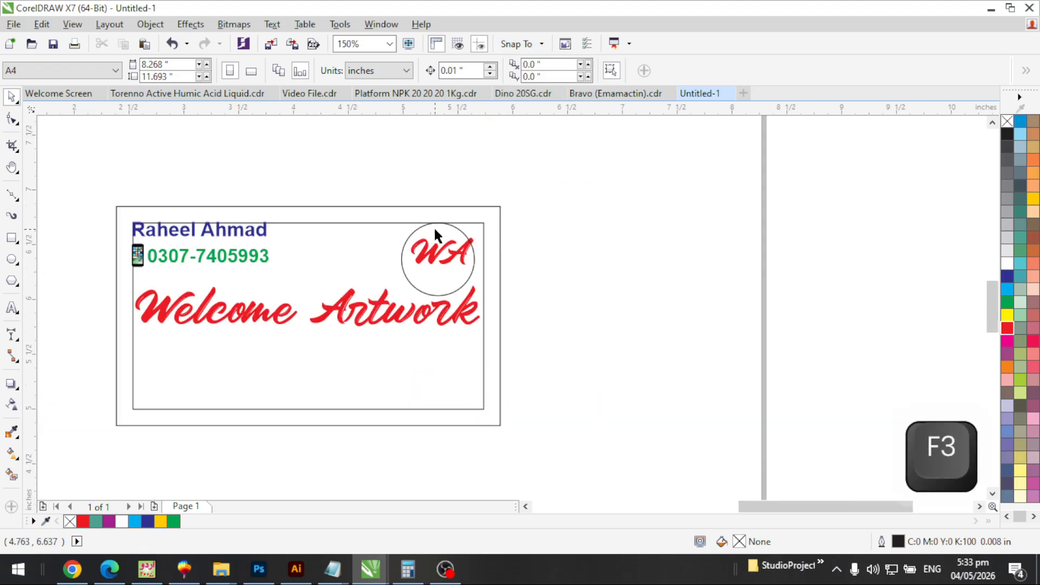
key("F2")
left_click_drag(569, 176, 271, 347)
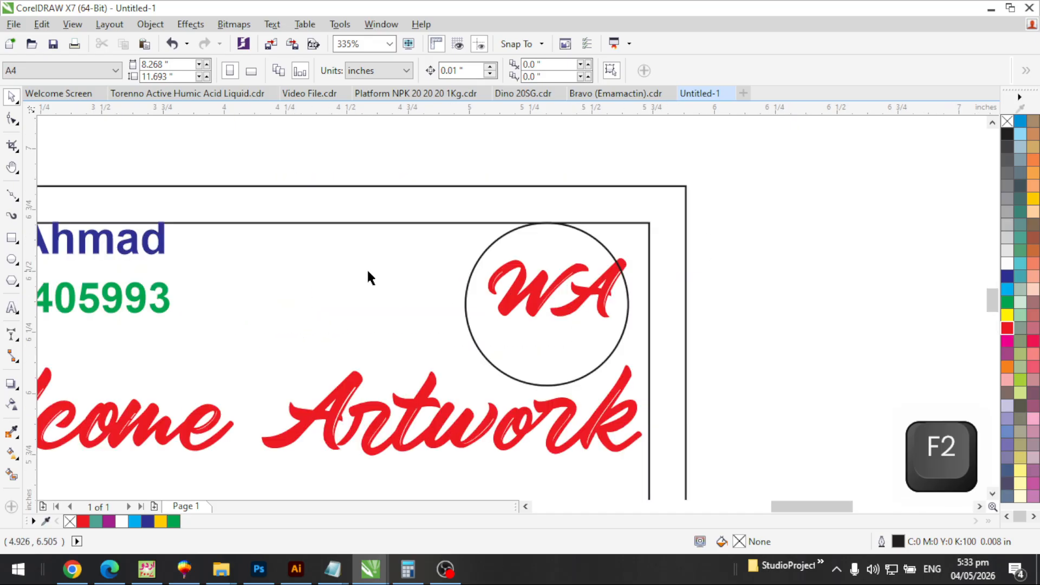
Try moving the circle left, then right against the inner border, undoing each move
left_click(565, 227)
left_click_drag(564, 226, 384, 221)
key("ctrl+z")
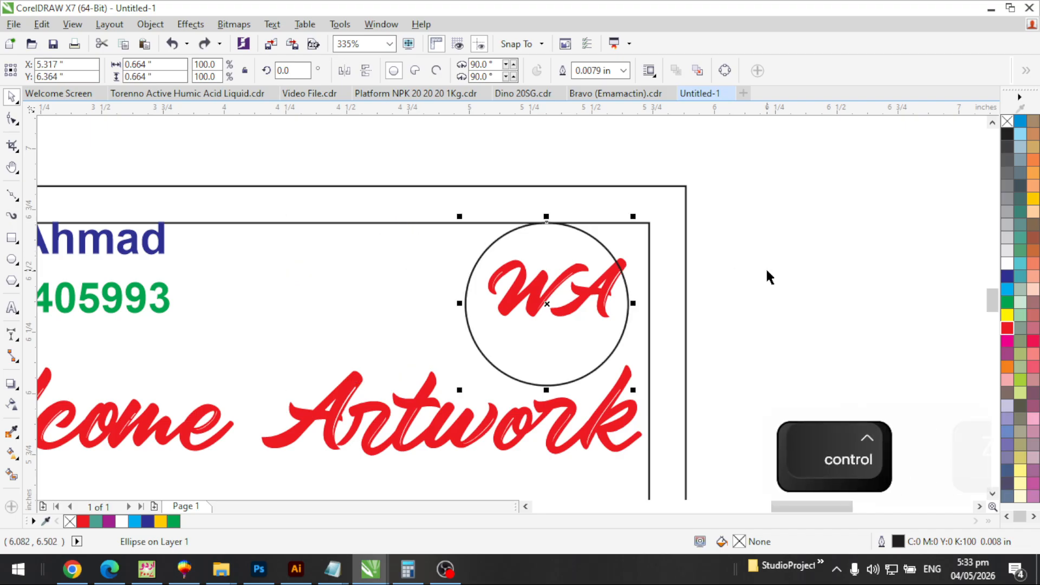
key("ctrl+z")
key("F3")
key("F2")
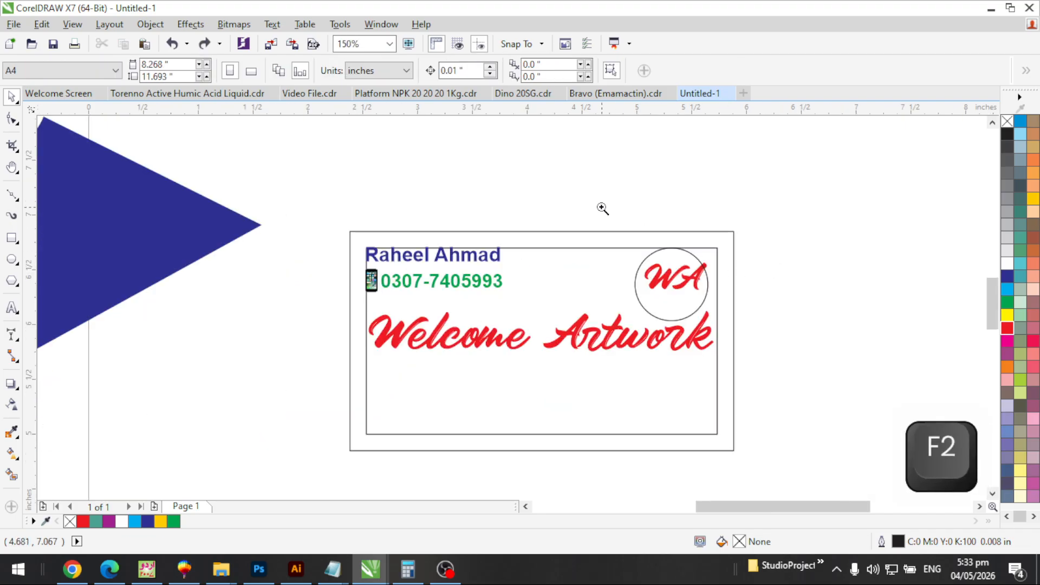
left_click_drag(603, 209, 744, 346)
left_click(610, 333)
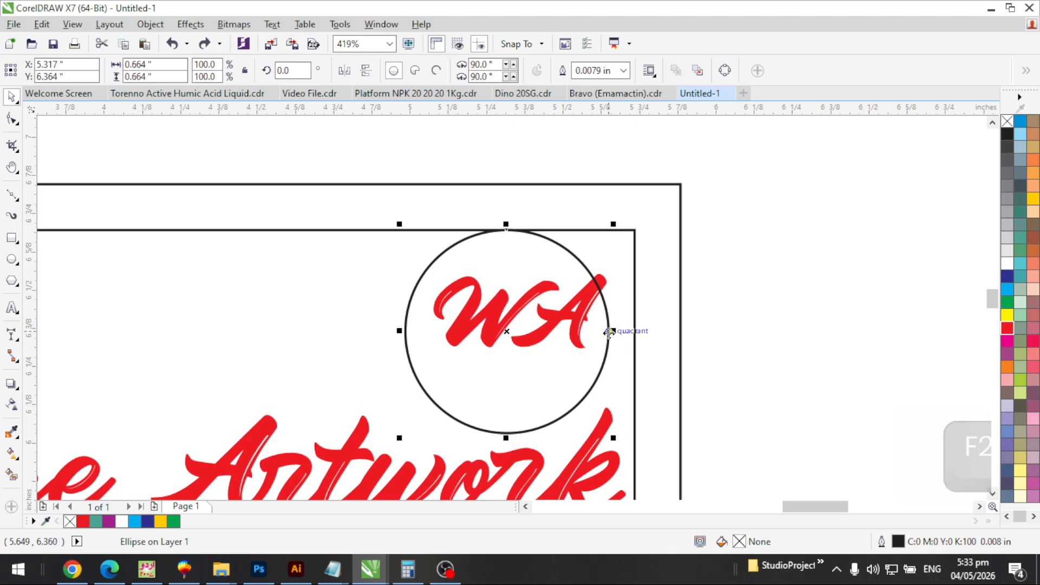
left_click_drag(609, 332, 635, 331)
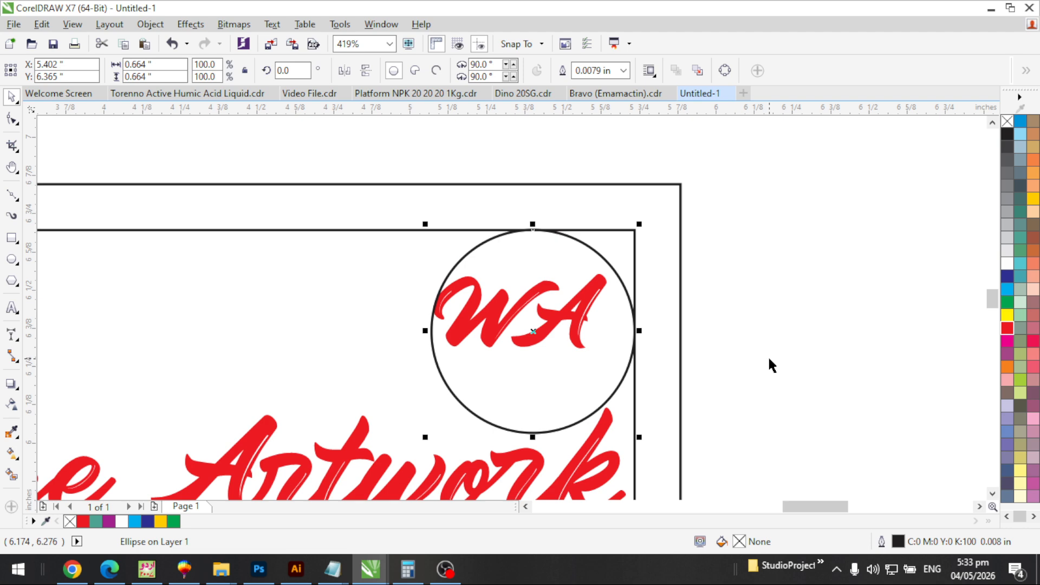
key("ctrl+z")
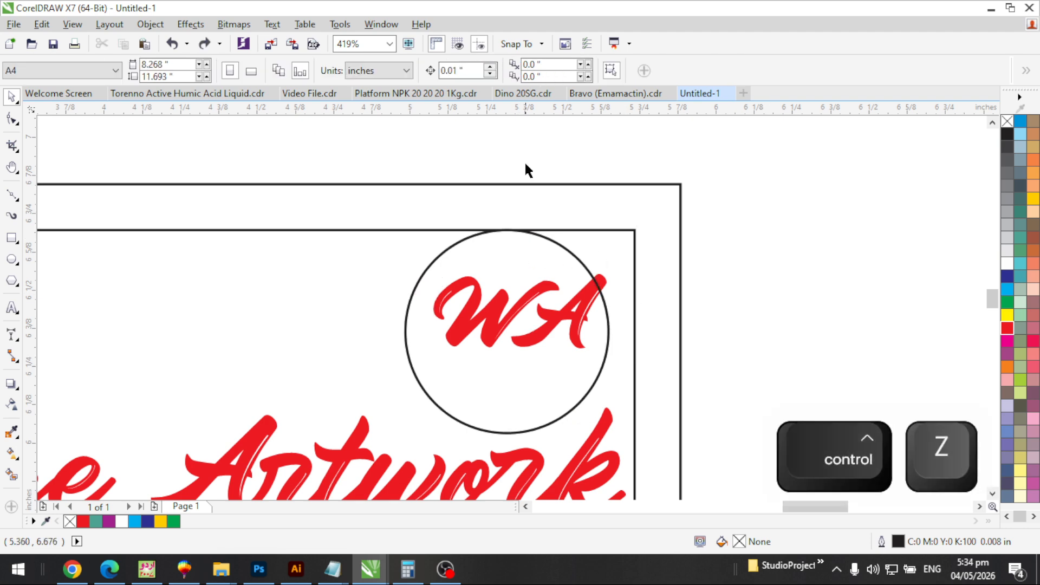
Turn off Snap To Objects and drag the circle up toward the card's top-right
left_click(524, 46)
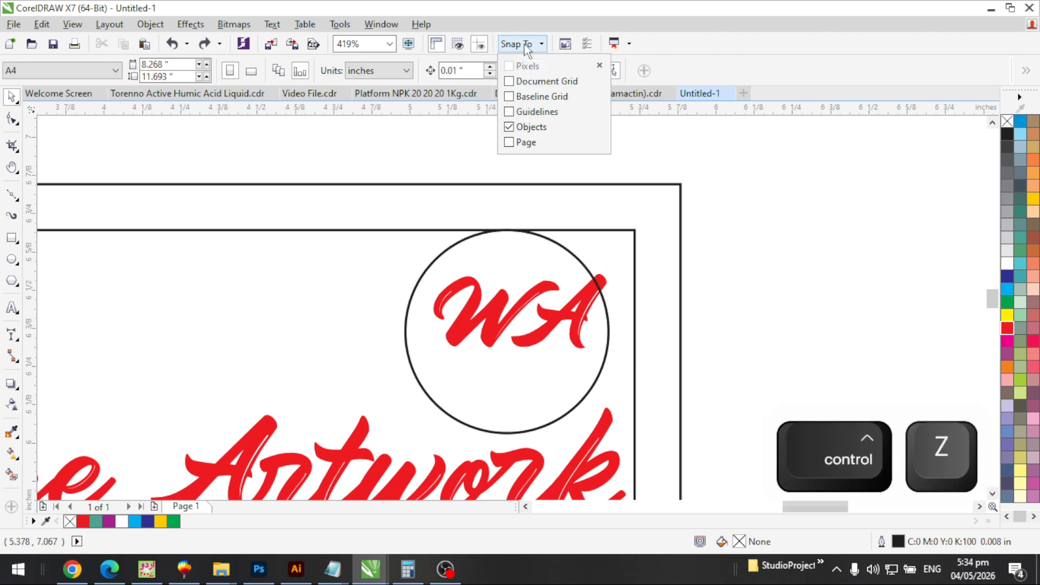
left_click(521, 129)
left_click(634, 233)
left_click(610, 329)
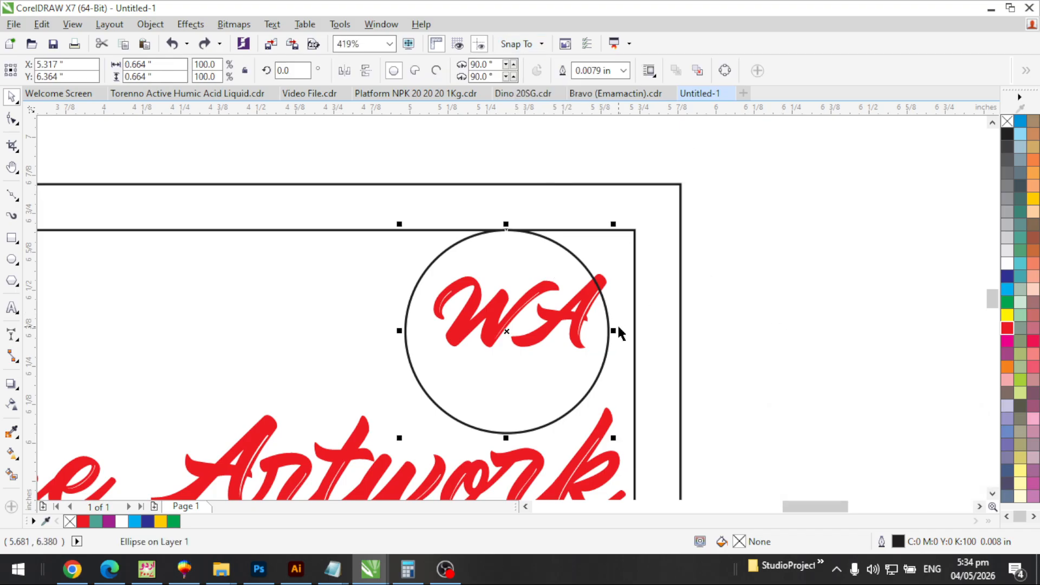
left_click_drag(607, 335, 647, 349)
left_click_drag(569, 248, 559, 210)
Align the circle's top and right edges to the inner border with T and R
left_click(344, 292, "shift")
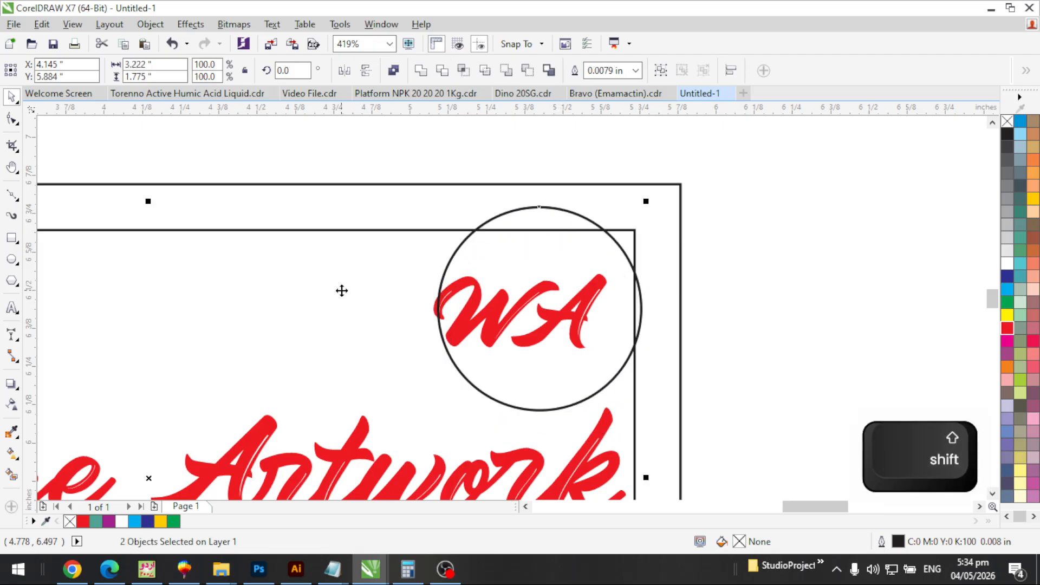
key("t")
key("r")
key("Escape")
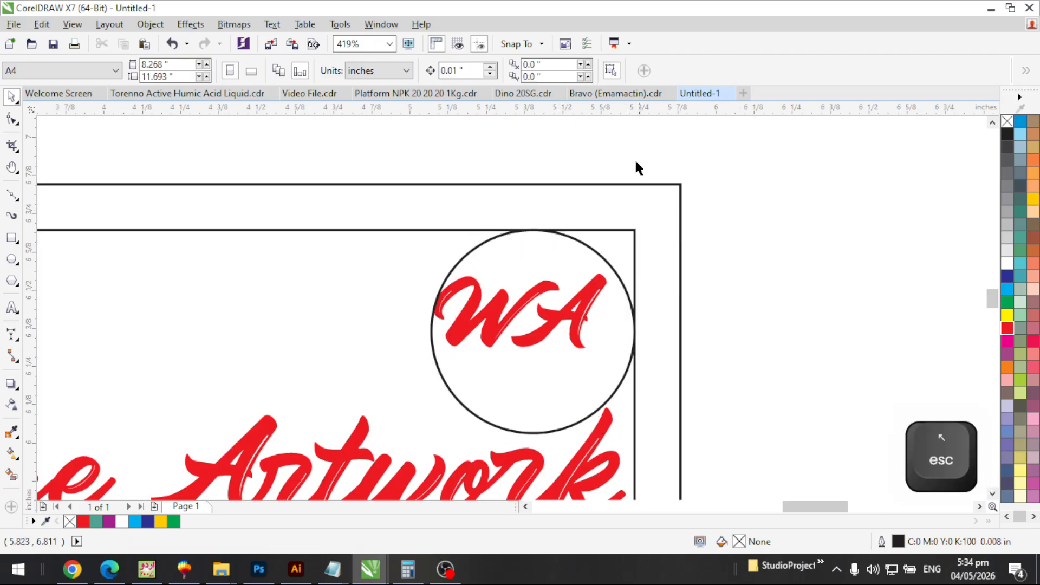
left_click(527, 45)
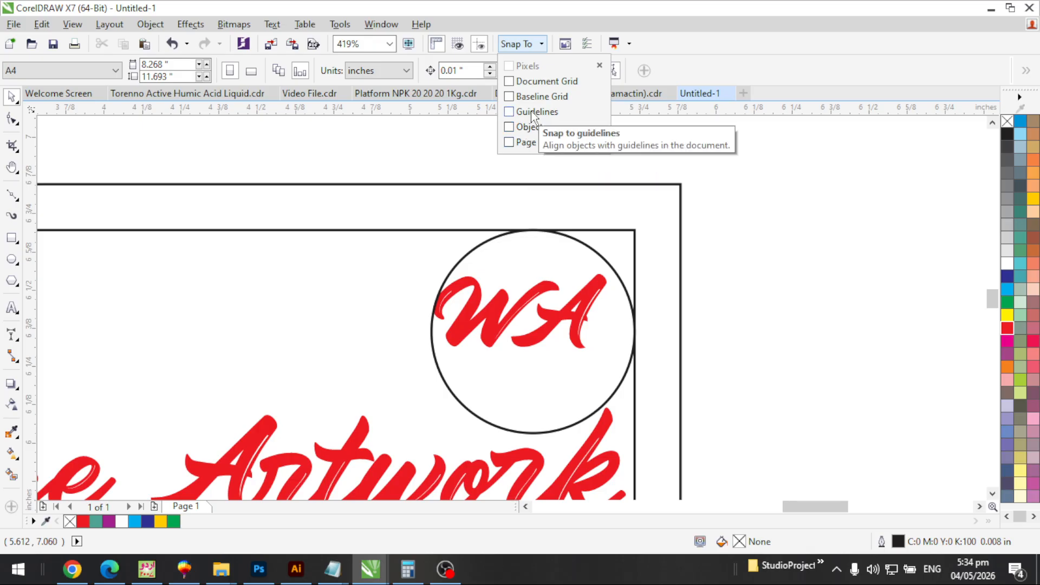
left_click(764, 163)
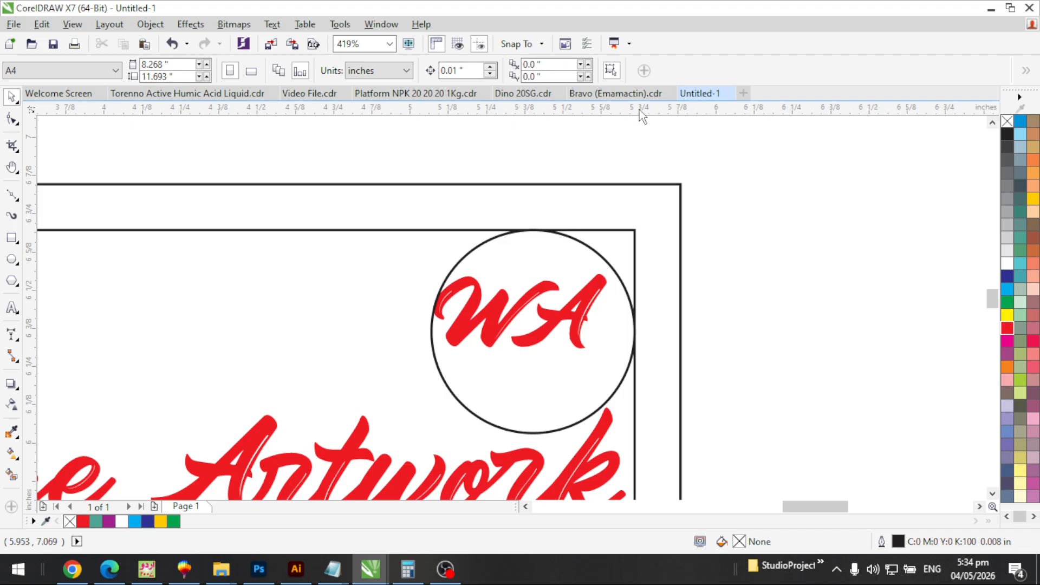
Add horizontal and vertical guidelines beside the circle, then delete the horizontal one
left_click_drag(615, 109, 615, 158)
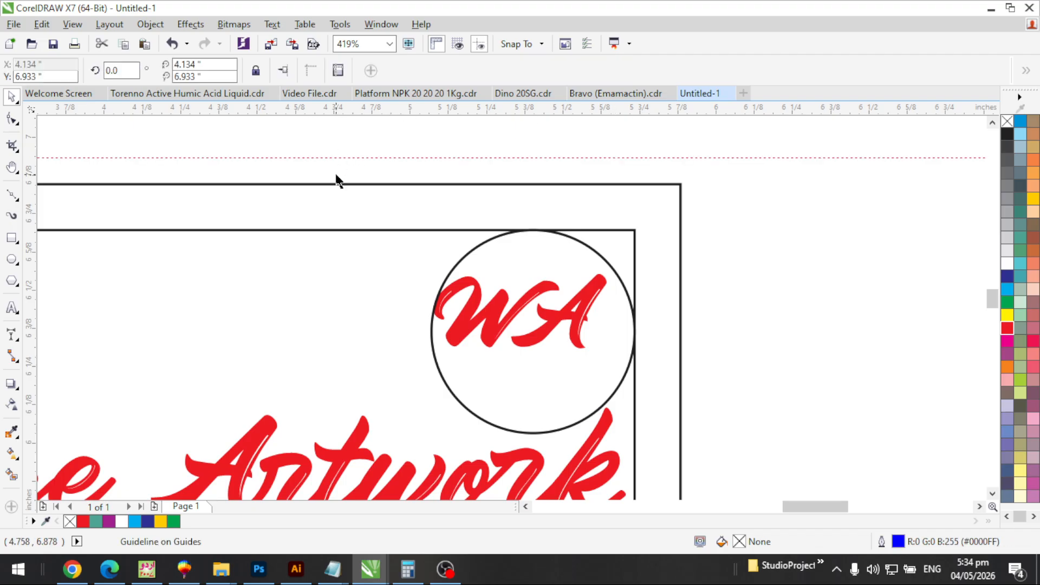
left_click_drag(31, 233, 143, 251)
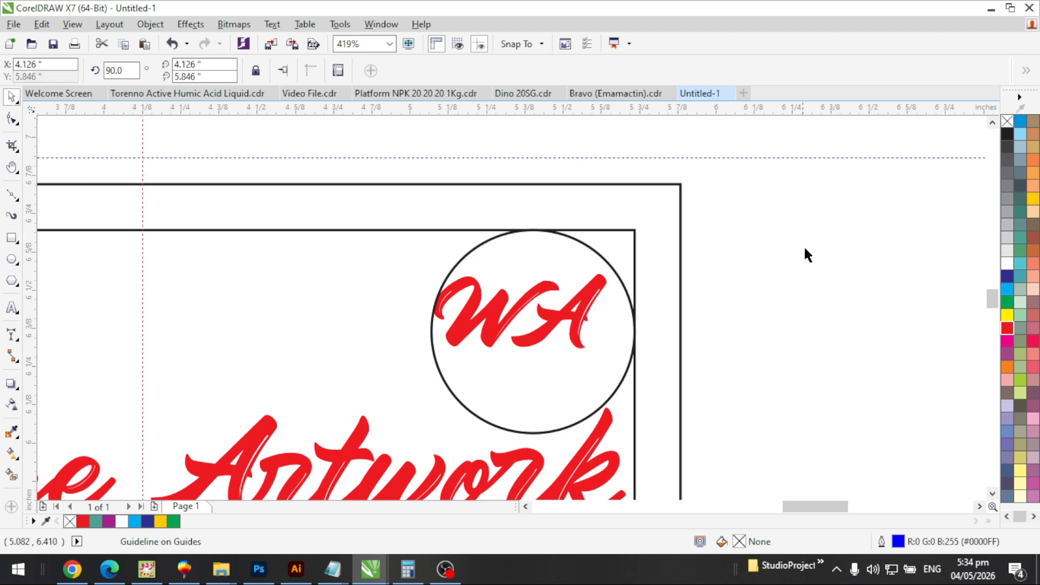
left_click(780, 185)
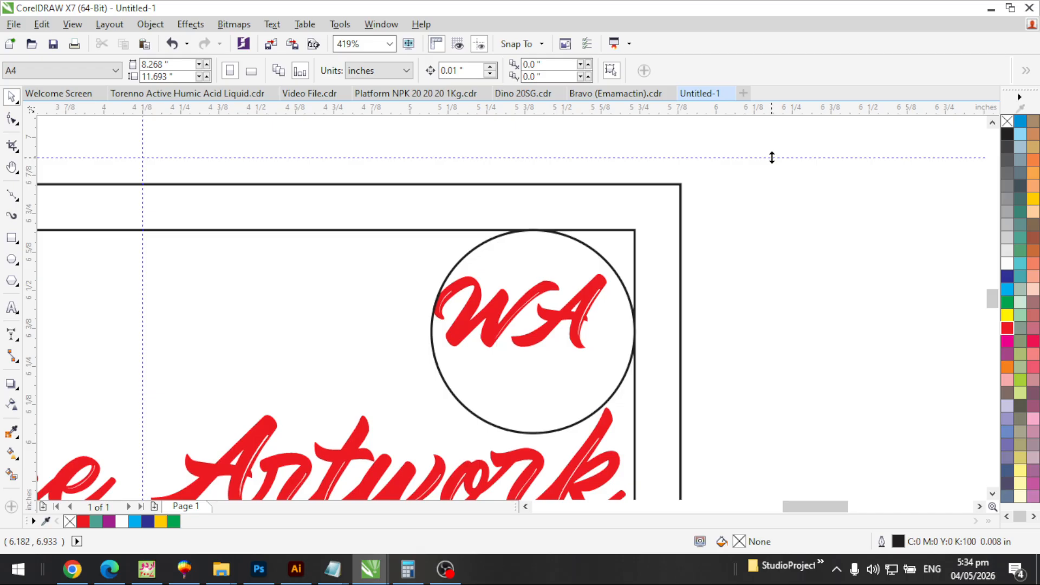
left_click_drag(751, 157, 710, 239)
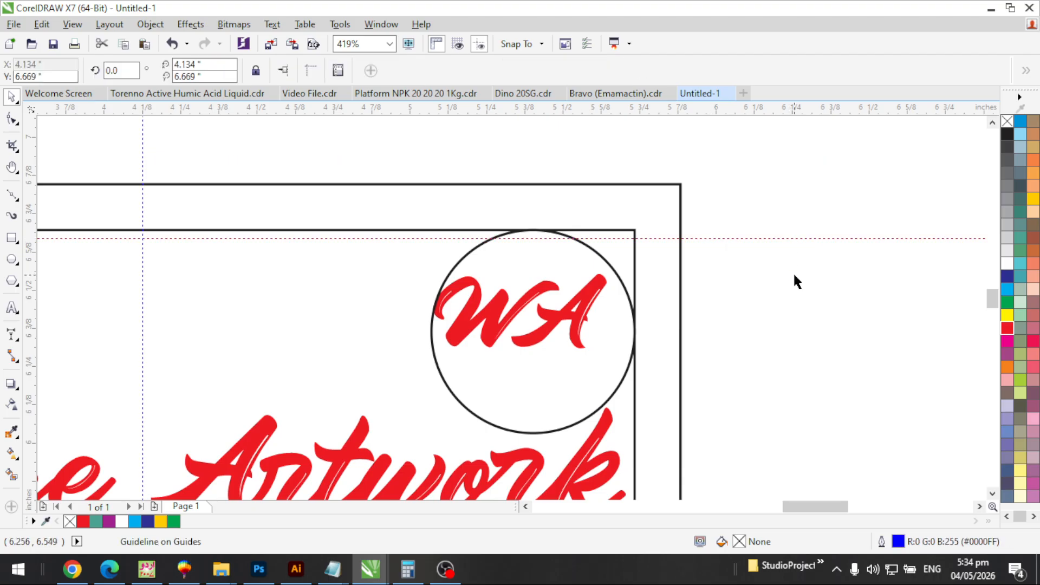
key("Delete")
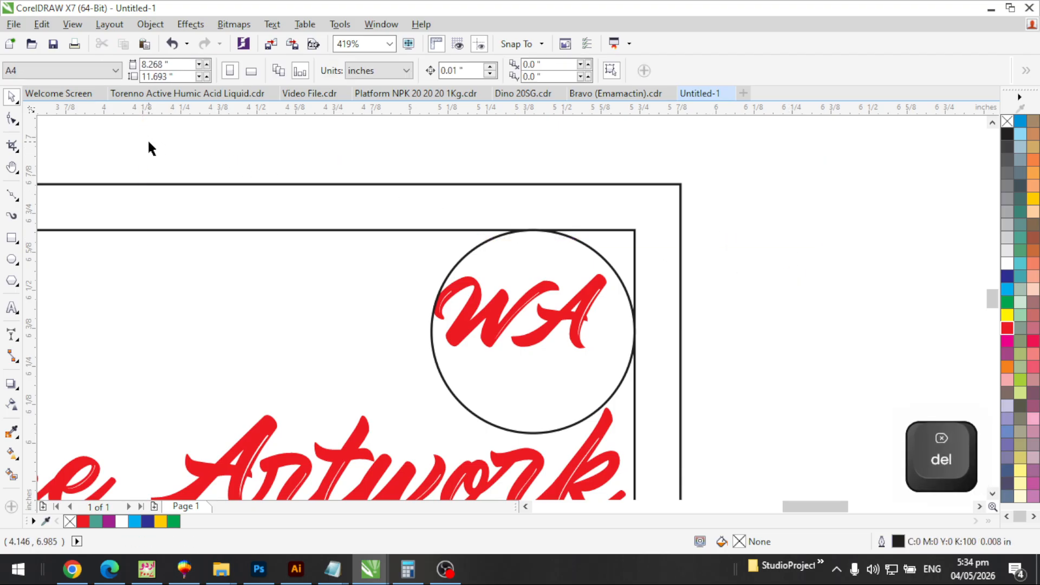
Zoom in to inspect the circle and WA text, then zoom back out
left_click(614, 309)
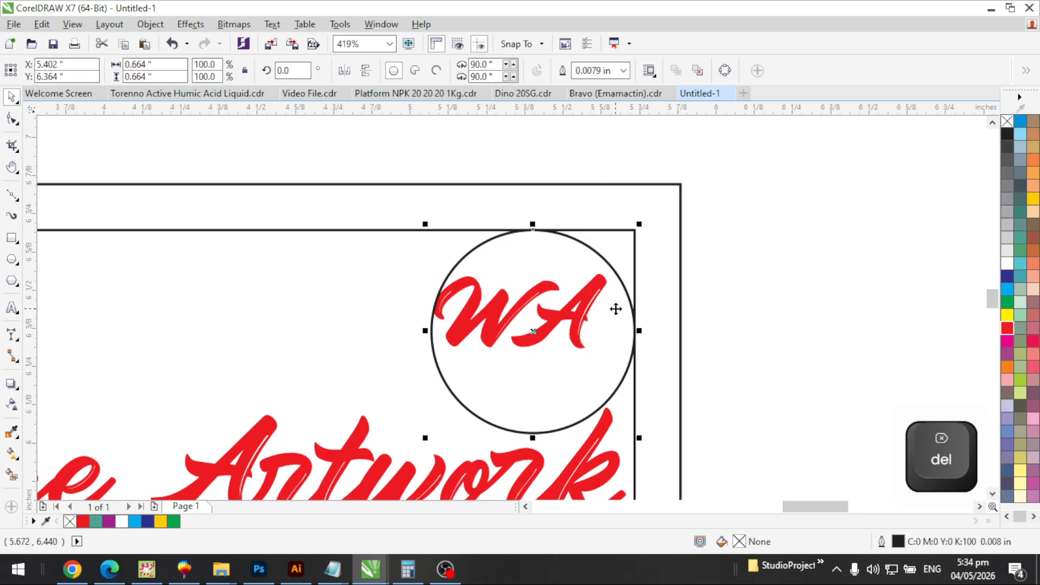
key("F2")
left_click_drag(420, 390, 420, 390)
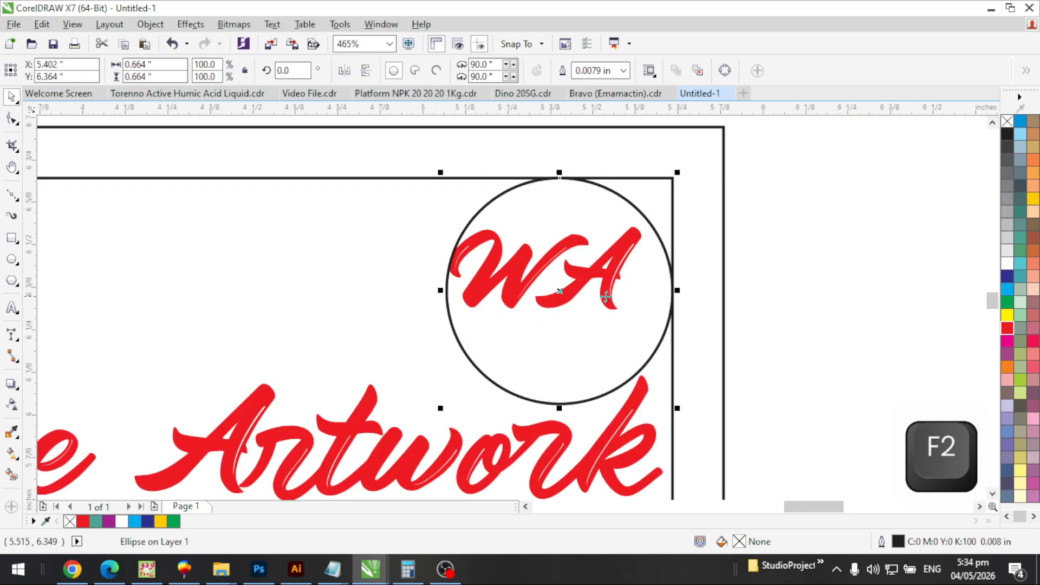
left_click(612, 301)
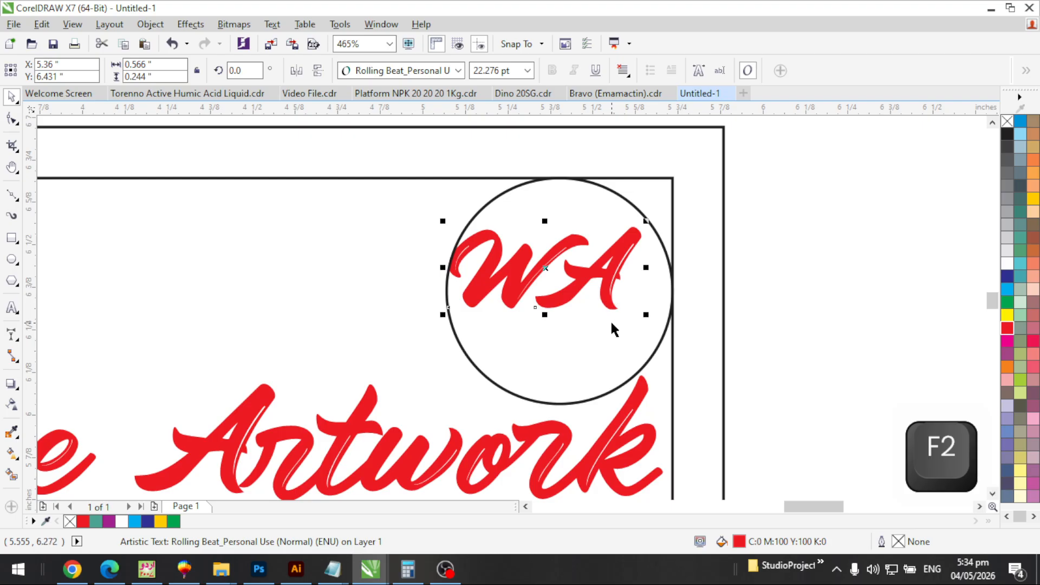
left_click(776, 265)
key("F3")
key("F3")
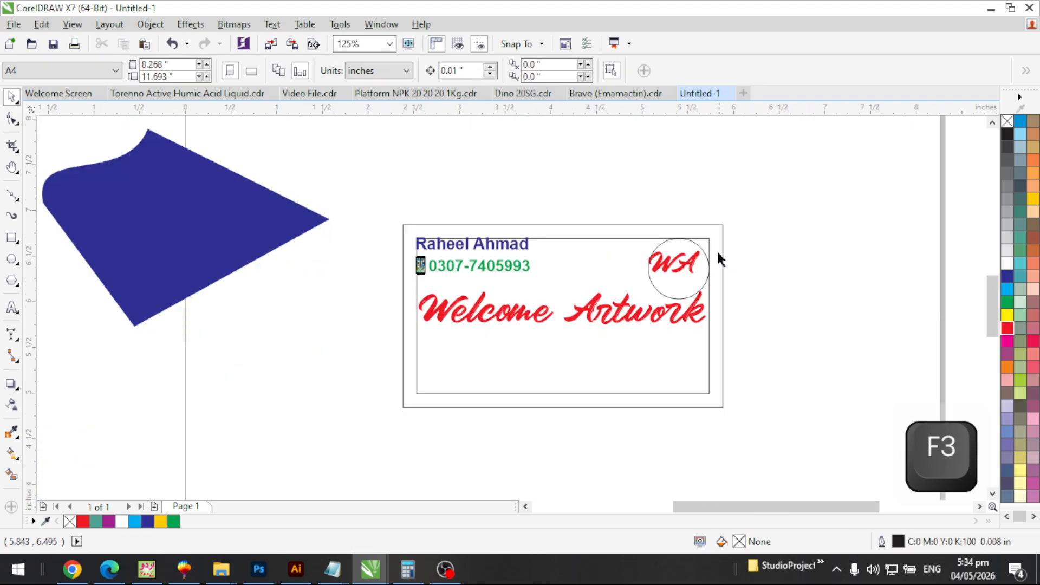
Move the blue shape over the green rounded rectangle
key("F2")
left_click(721, 293)
key("F3")
key("F3")
key("F2")
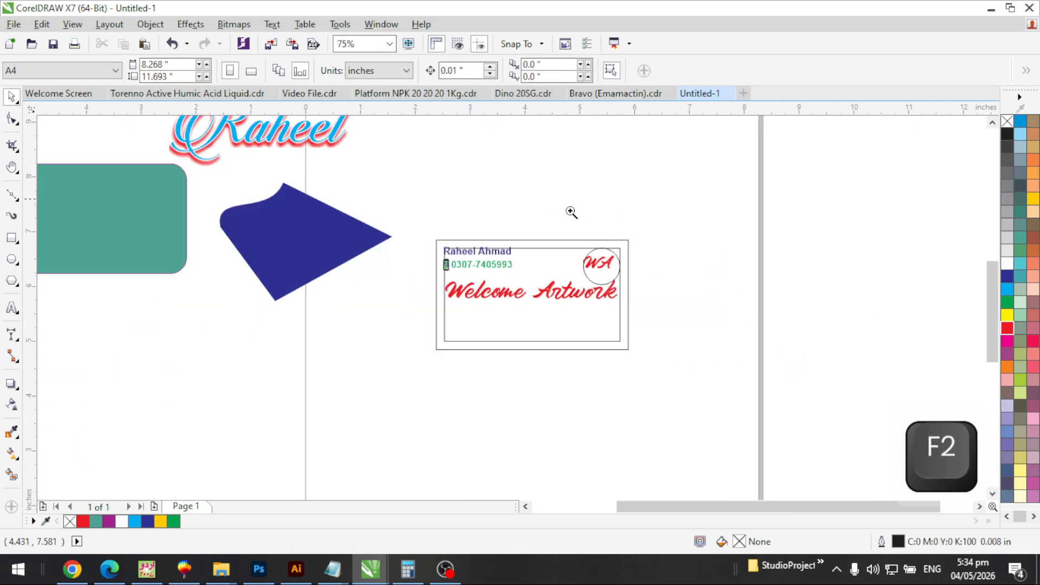
left_click(629, 260)
key("F3")
key("F3")
key("F2")
left_click_drag(466, 200, 227, 290)
left_click_drag(411, 172, 822, 382)
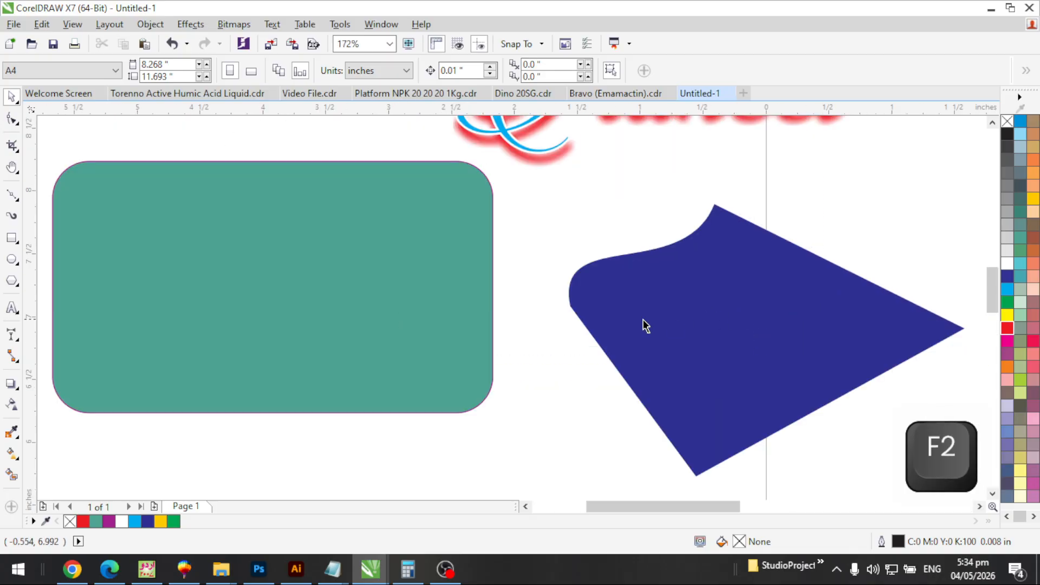
left_click(655, 341)
left_click_drag(683, 355, 518, 366)
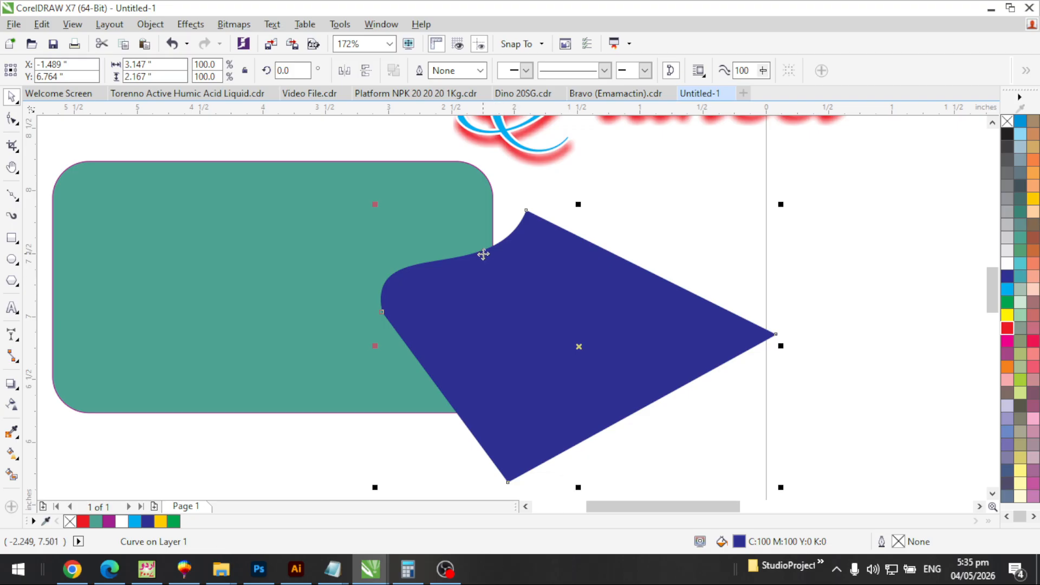
Send the blue shape back one level with Object > Order > Back One
left_click(147, 25)
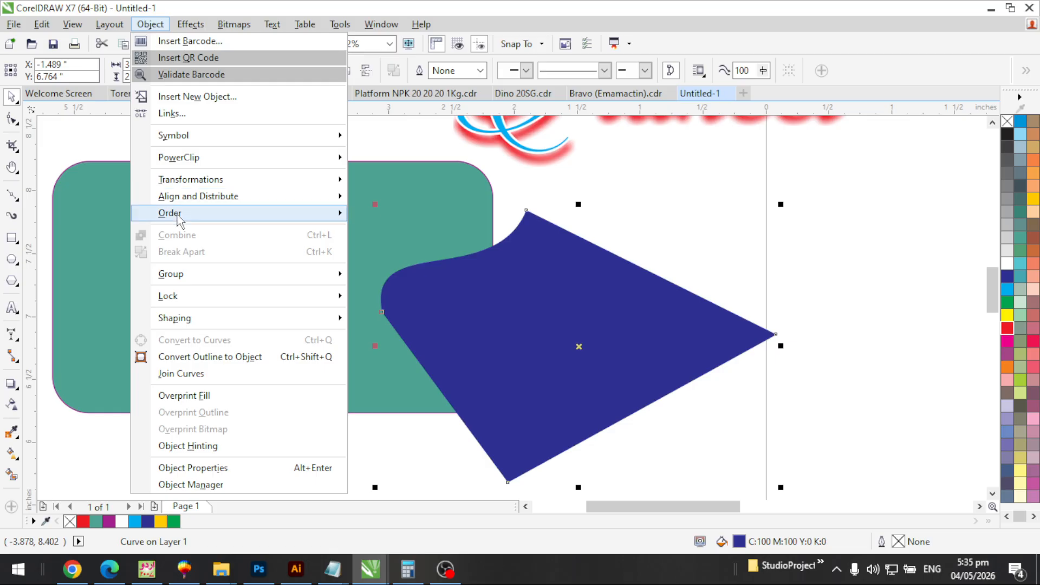
mouse_move(177, 218)
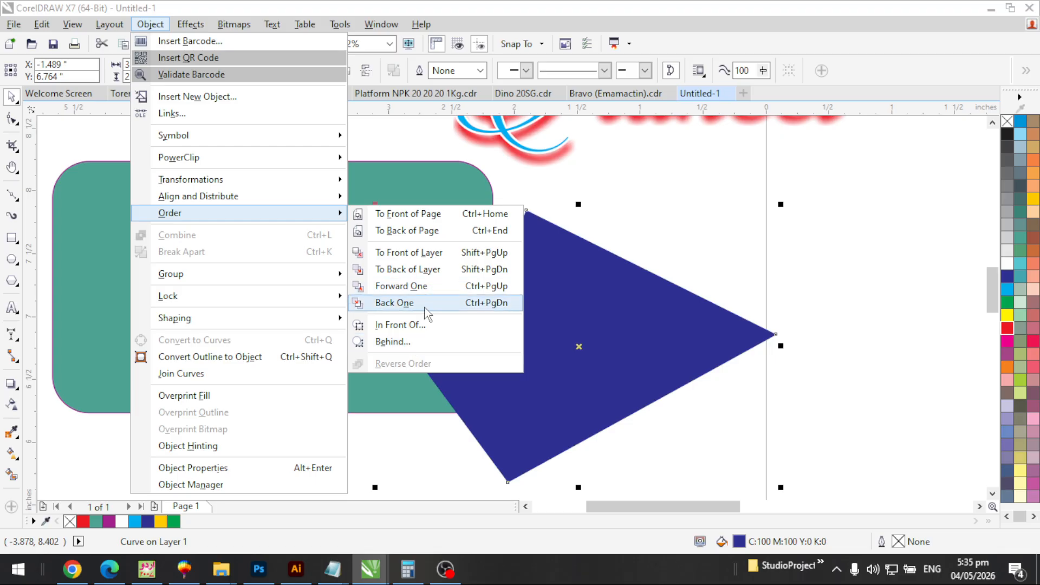
left_click(490, 313)
Draw a square with the rectangle tool over the teal rounded rectangle's top
key("F3")
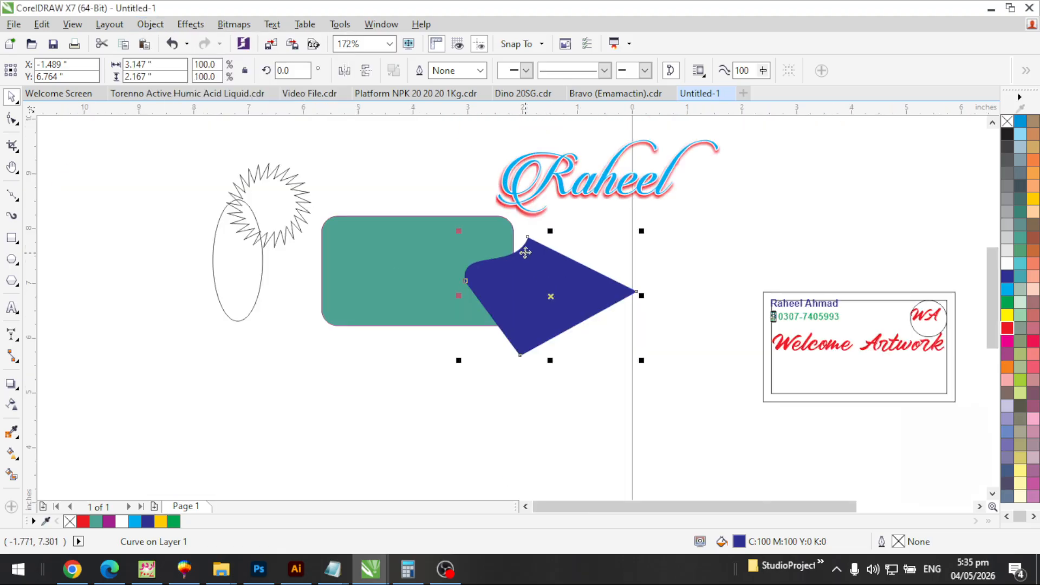
key("F2")
left_click(436, 266)
left_click(438, 314)
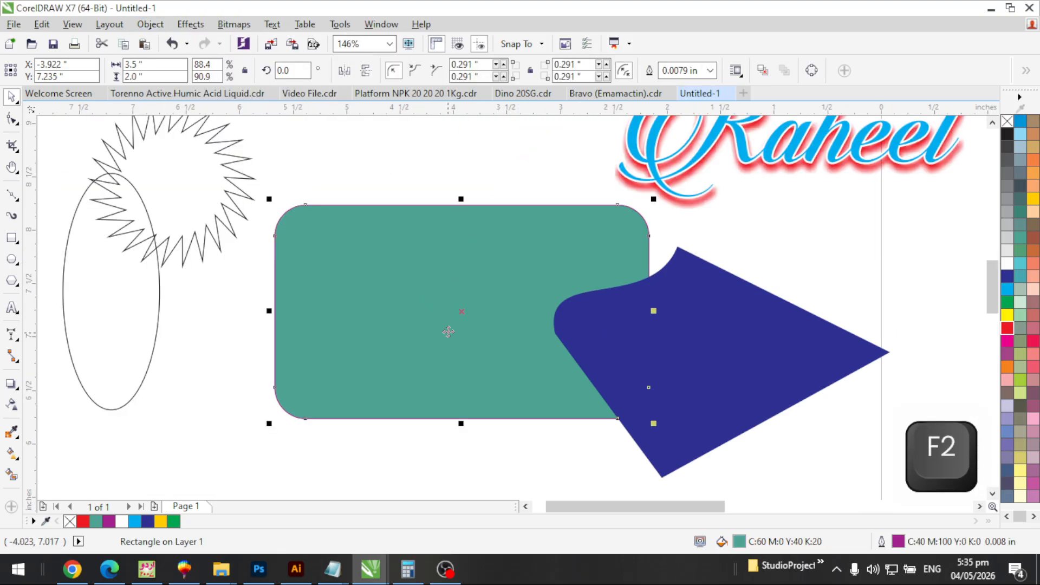
key("F6")
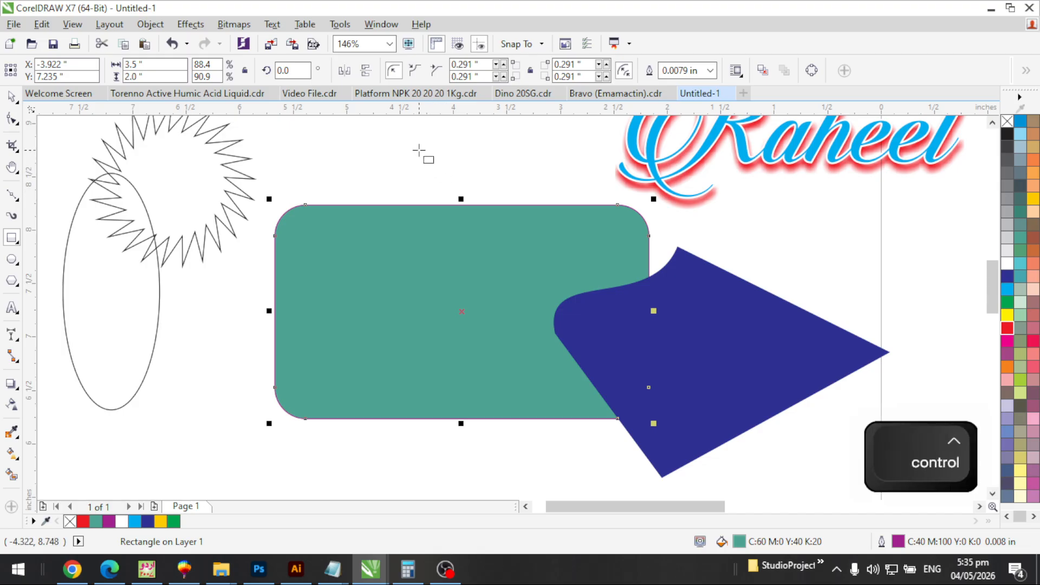
left_click_drag(419, 150, 551, 282)
key("space")
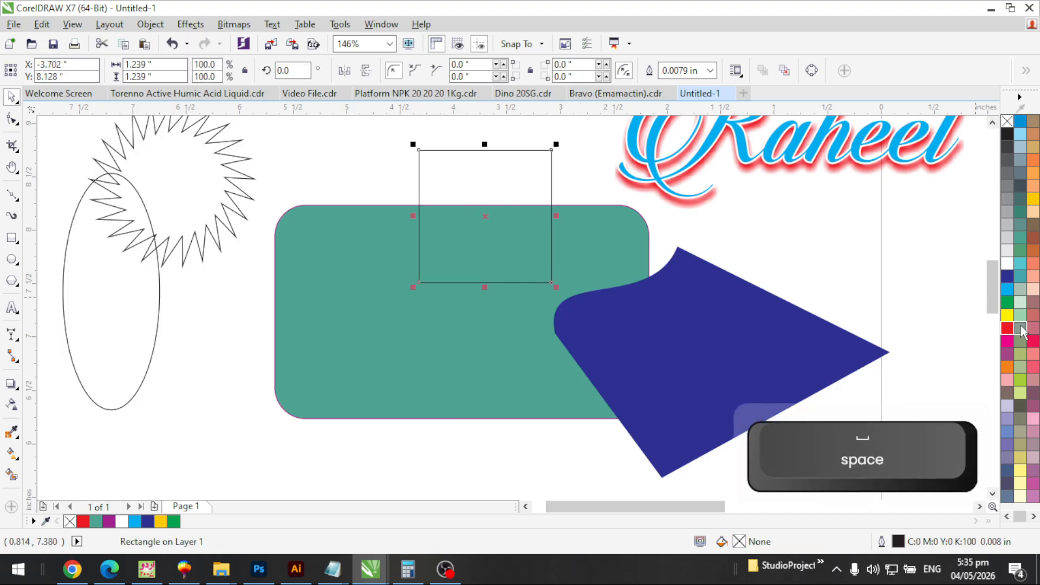
Fill the square yellow and move it to the teal rectangle's right edge
left_click(1008, 315)
left_click_drag(505, 249, 692, 270)
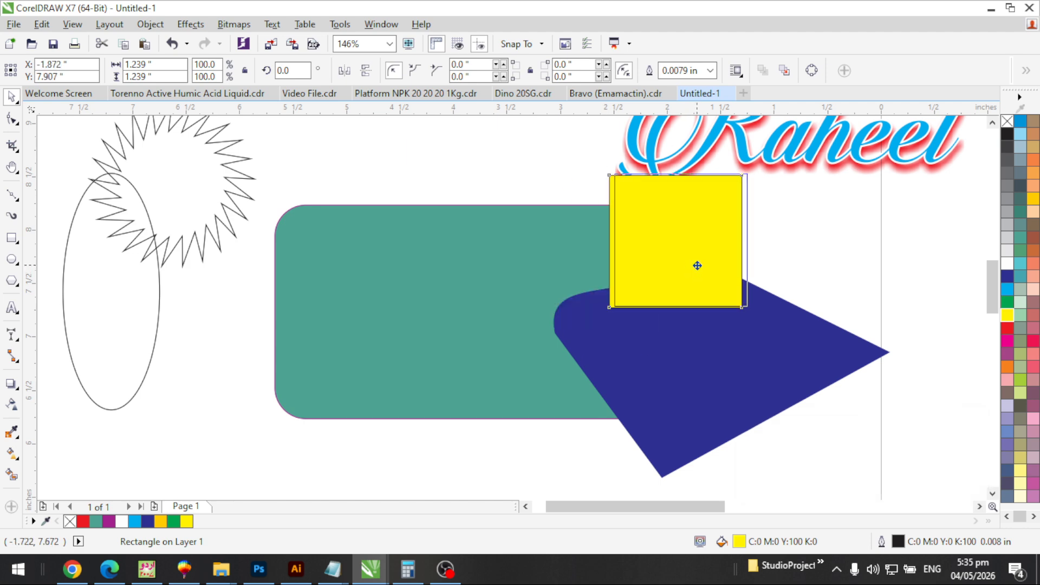
left_click(504, 318)
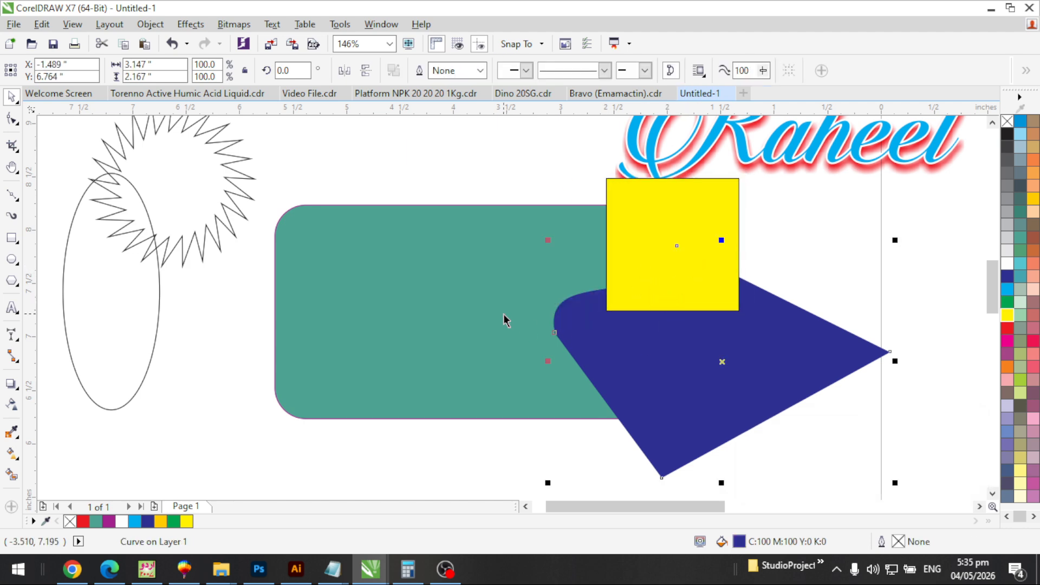
left_click(675, 265)
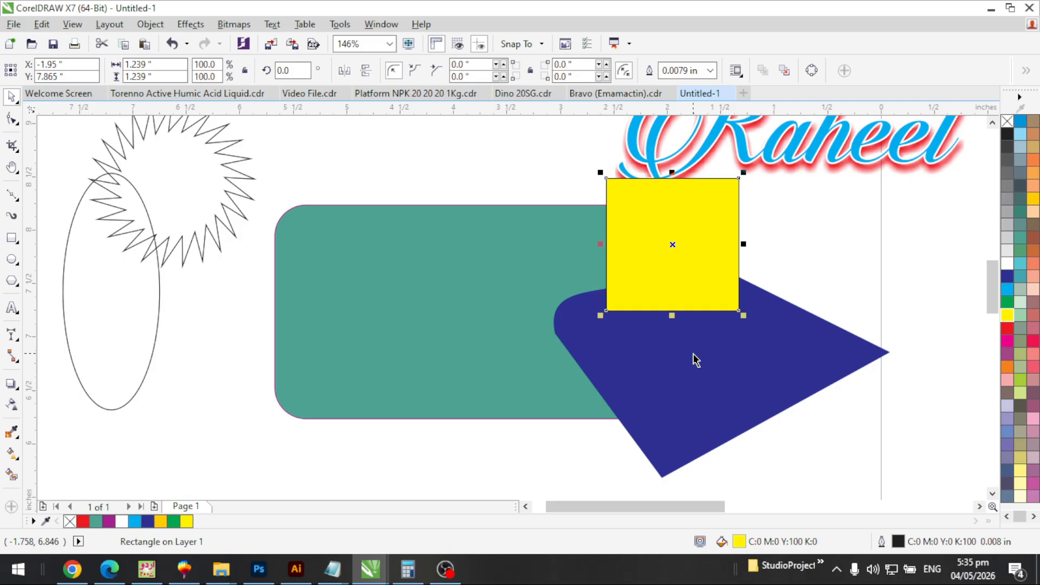
Reorder the yellow square with Ctrl/Shift+PgUp/PgDn, ending with it at the very back
key("ctrl")
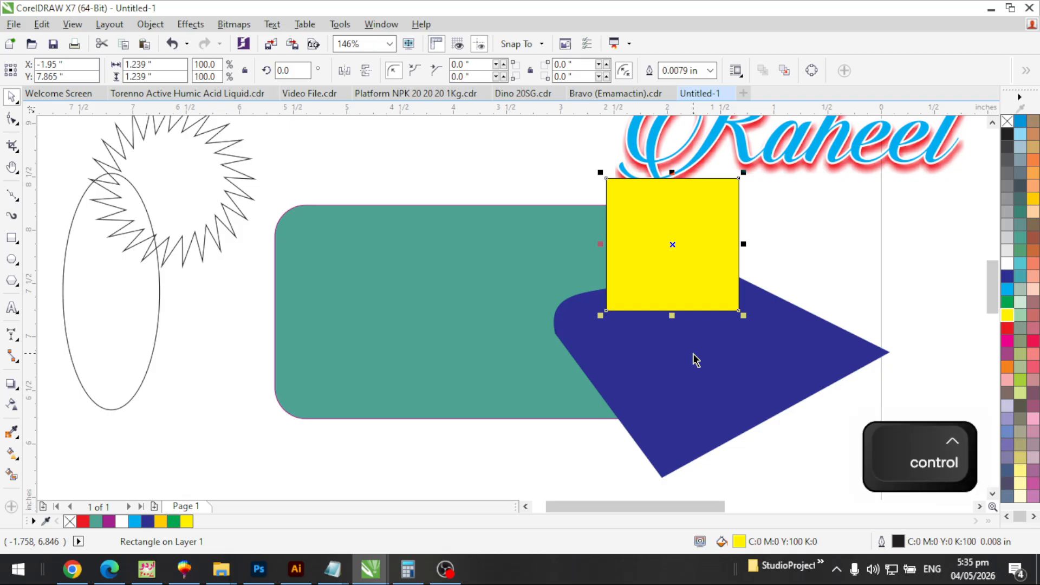
key("ctrl+Page_Down")
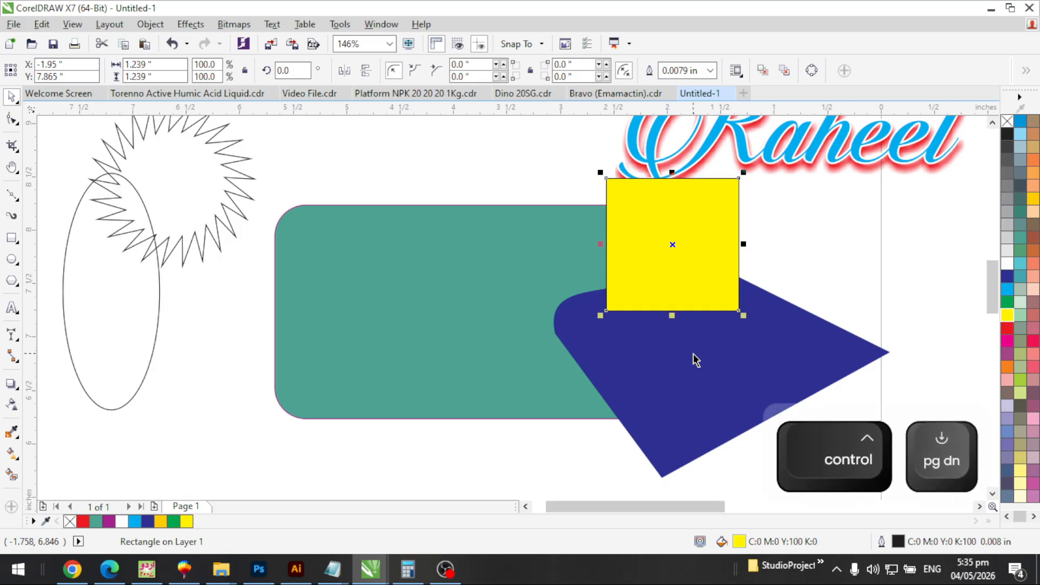
key("ctrl+Page_Down")
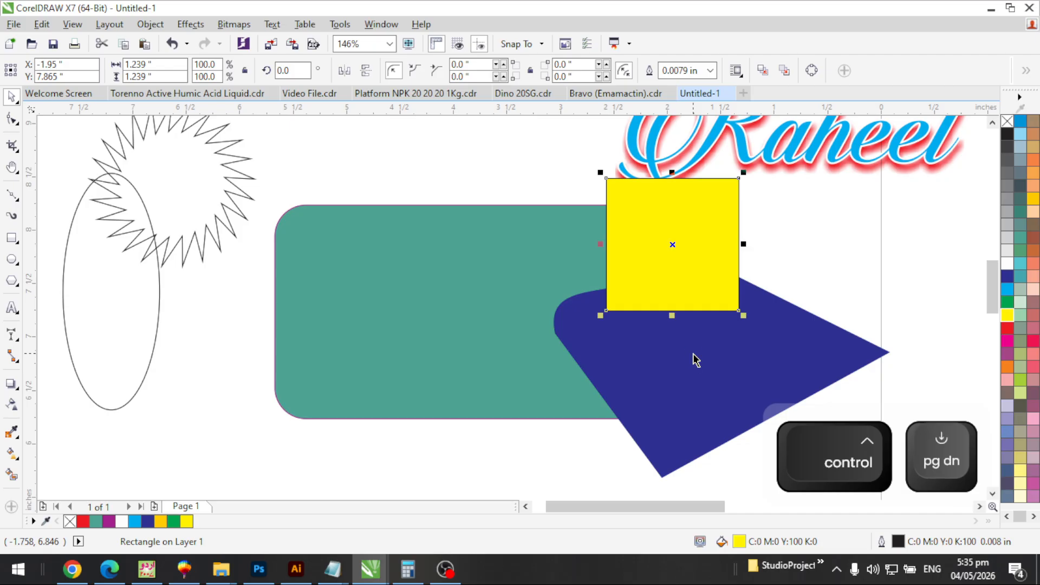
key("ctrl+Page_Down")
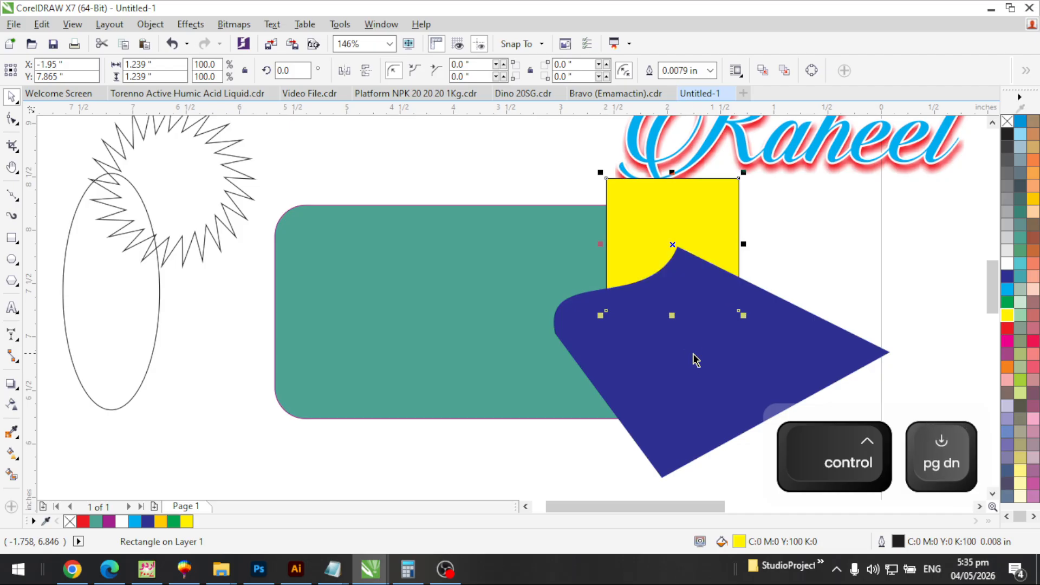
key("ctrl+Page_Up")
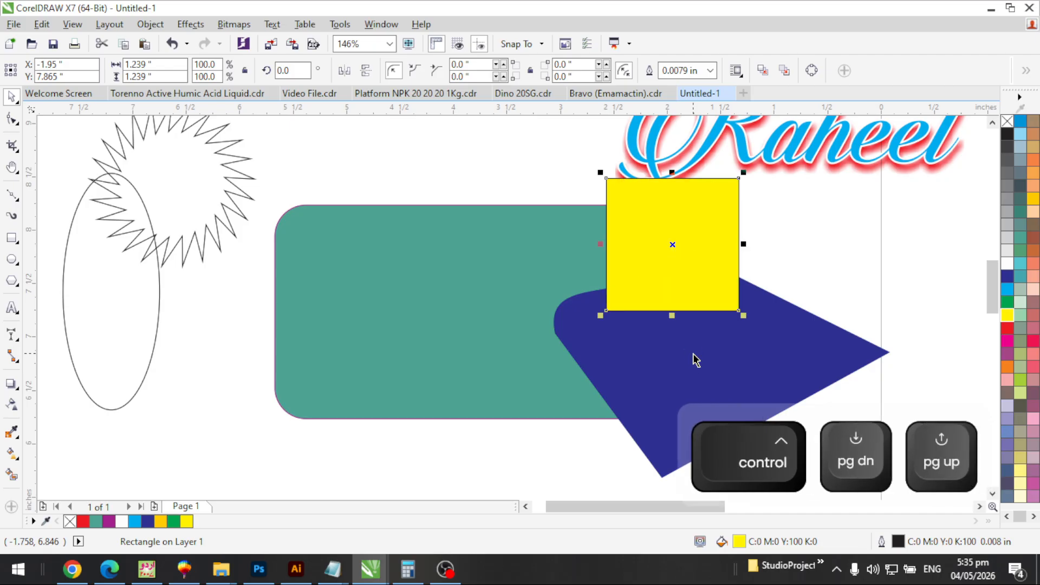
key("ctrl+Page_Down")
key("ctrl+Page_Down")
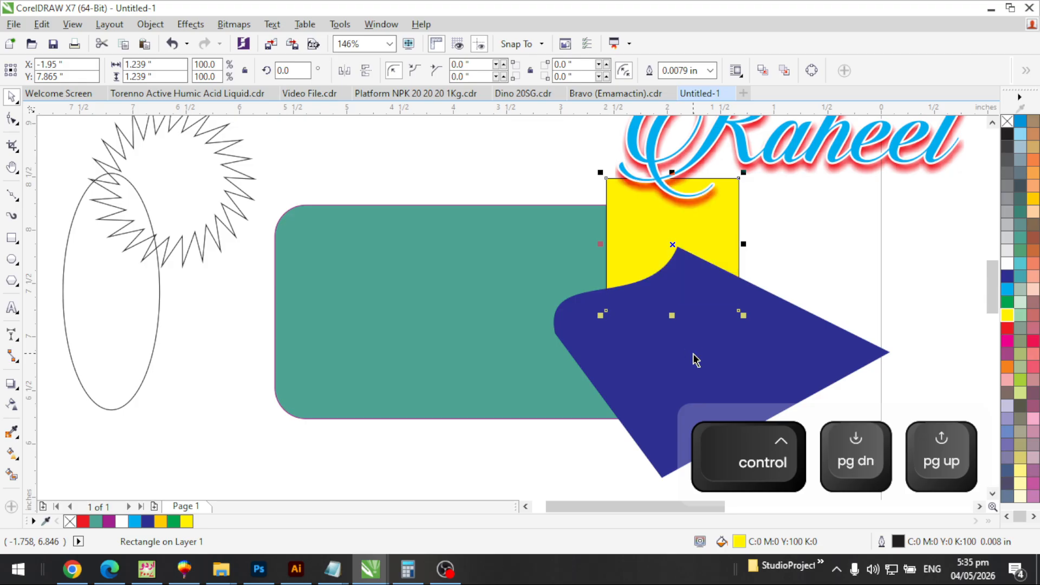
key("ctrl+Page_Down")
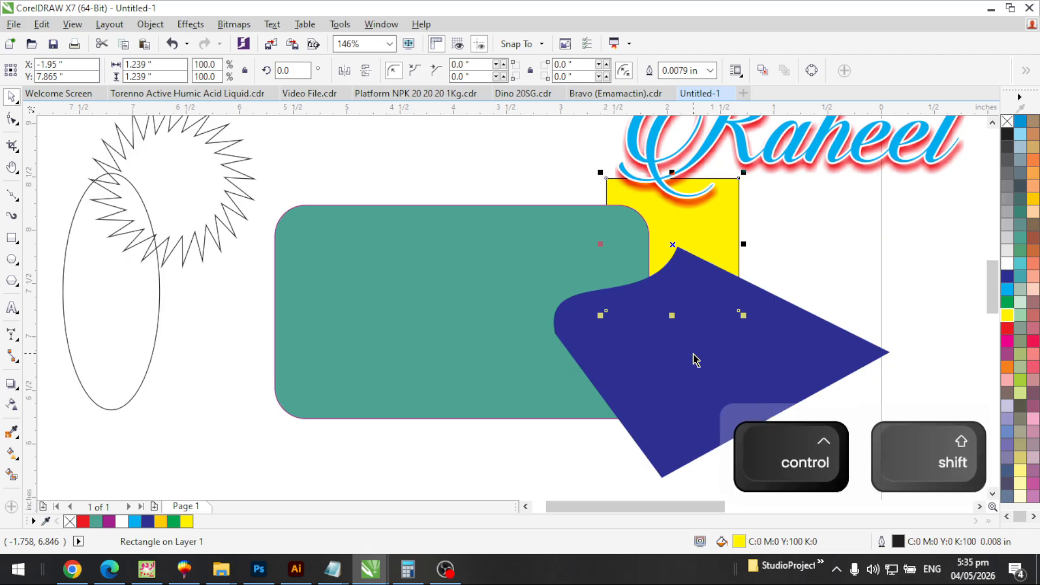
key("ctrl+shift+Page_Up")
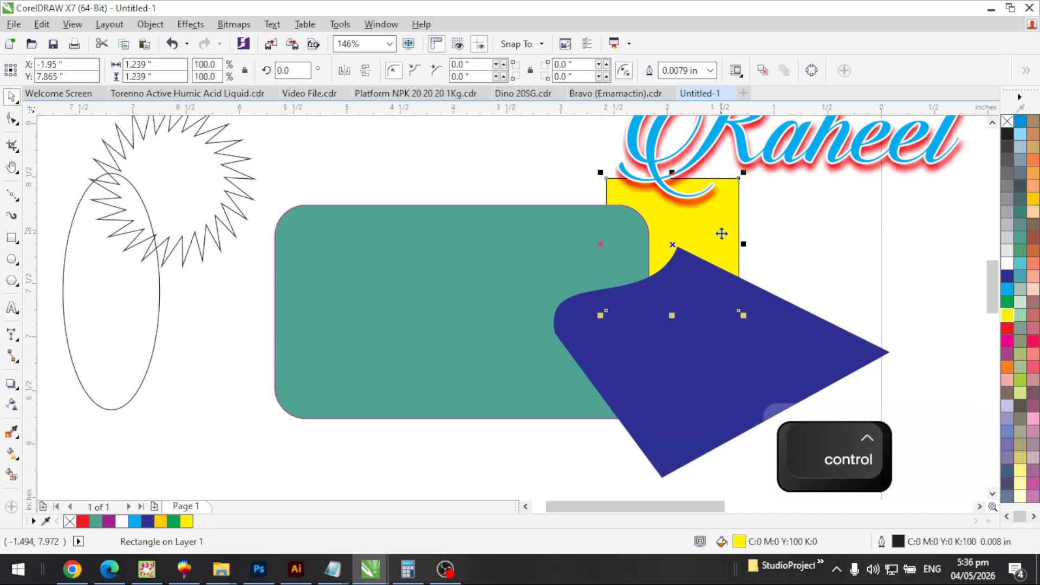
key("shift+Page_Up")
key("shift+Page_Up")
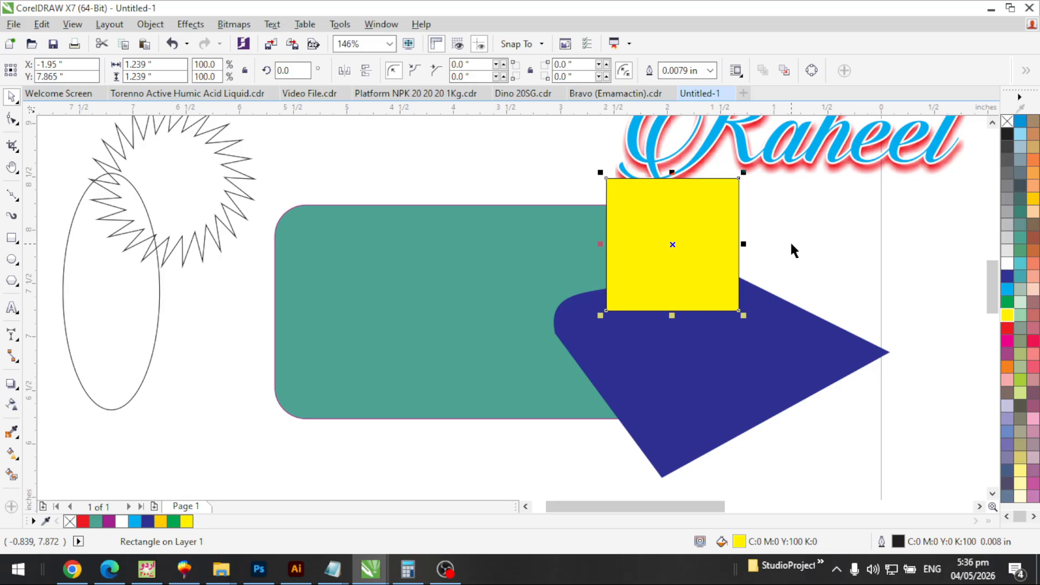
key("shift+Page_Down")
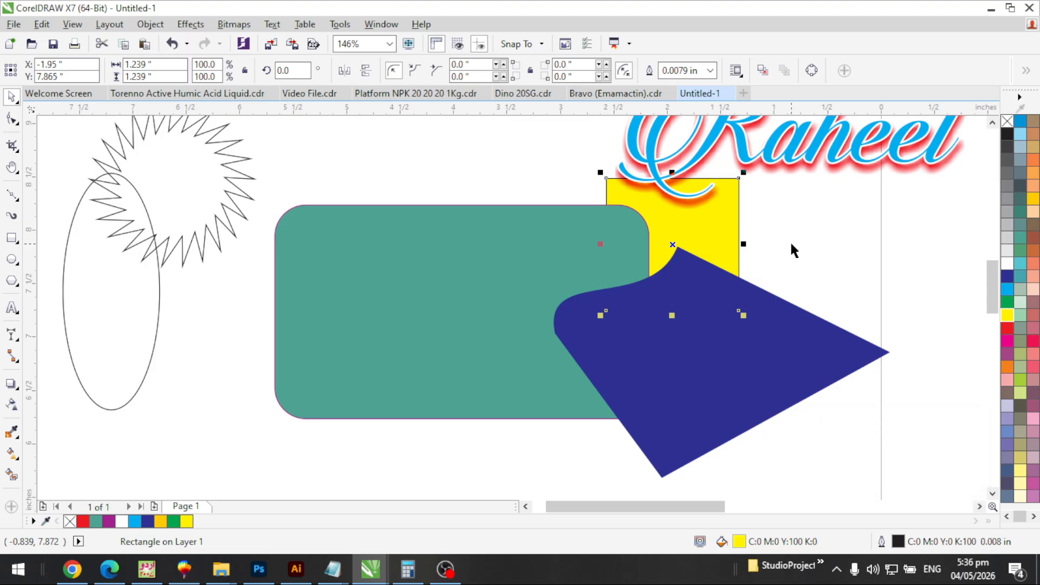
Use Order > In Front Of to layer the yellow square just in front of the teal rectangle
left_click(150, 23)
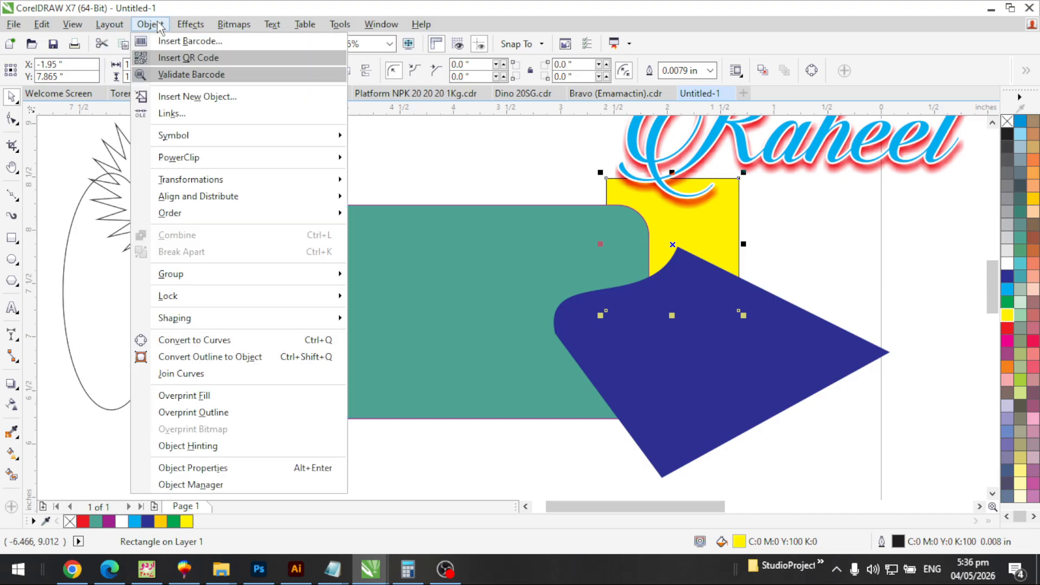
mouse_move(199, 216)
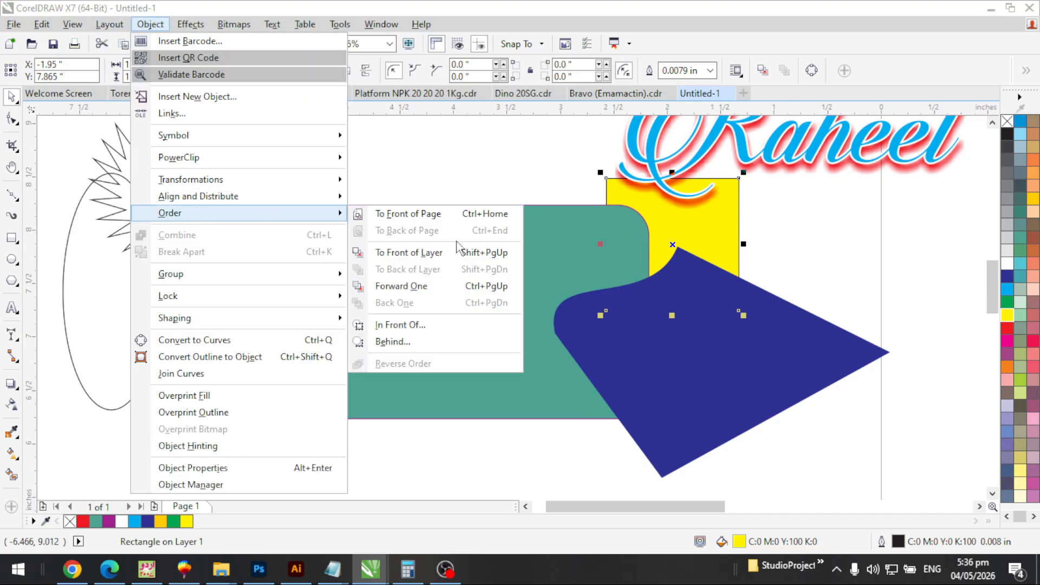
left_click(414, 329)
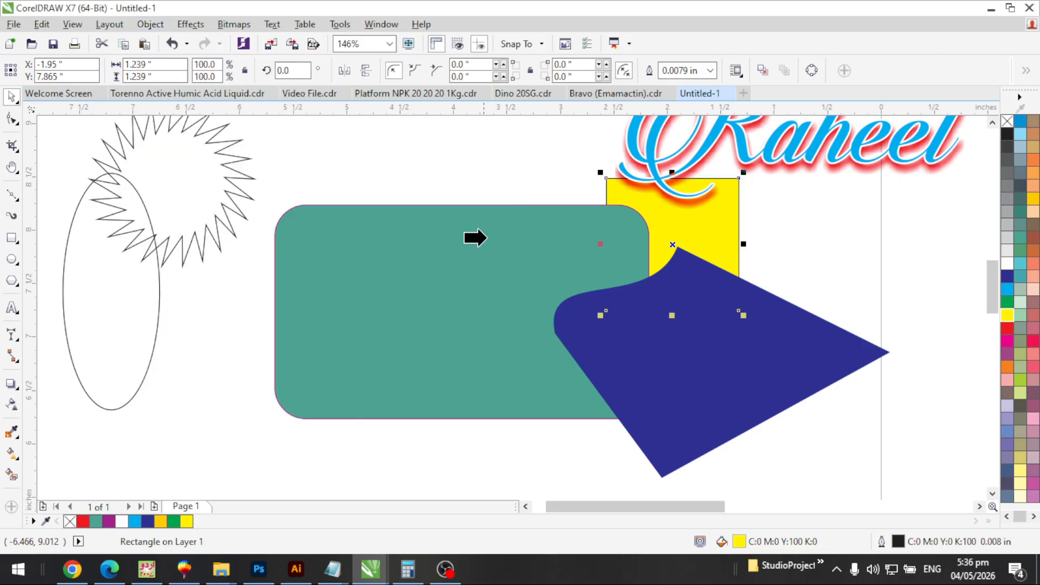
left_click(533, 216)
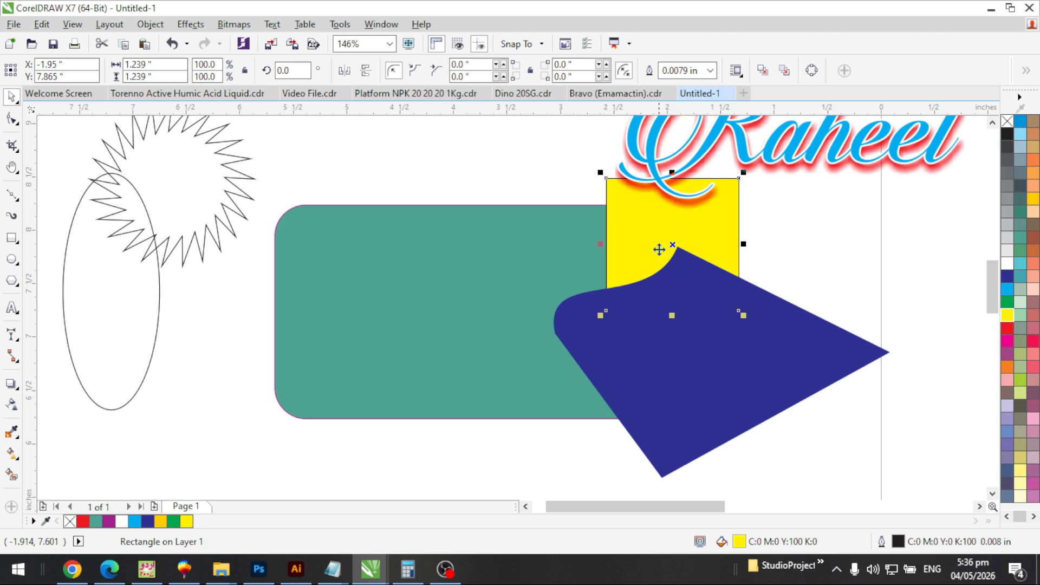
key("Escape")
key("F3")
key("F3")
key("F3")
key("F2")
left_click_drag(616, 203, 774, 294)
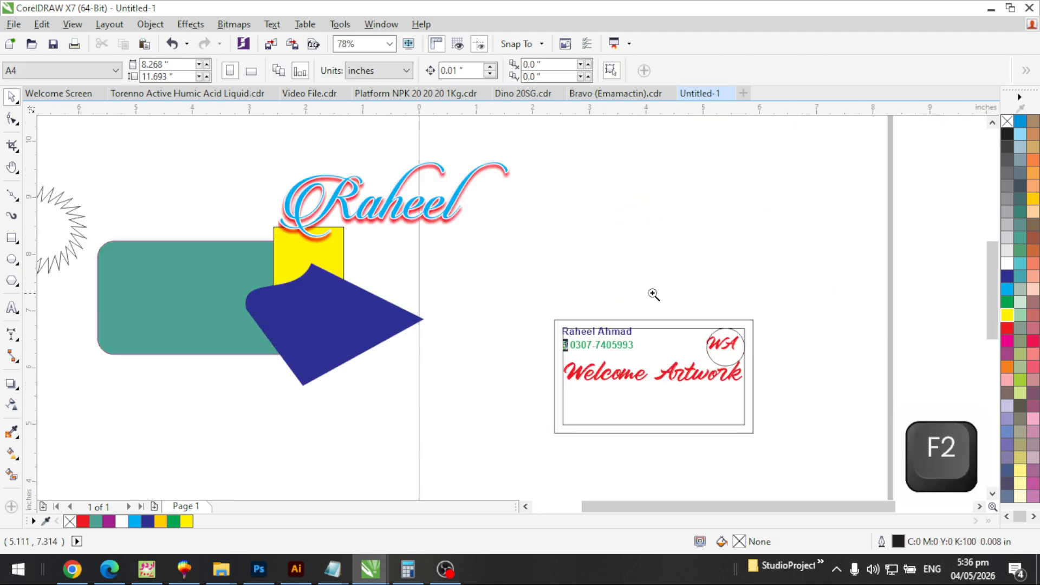
left_click_drag(653, 294, 831, 486)
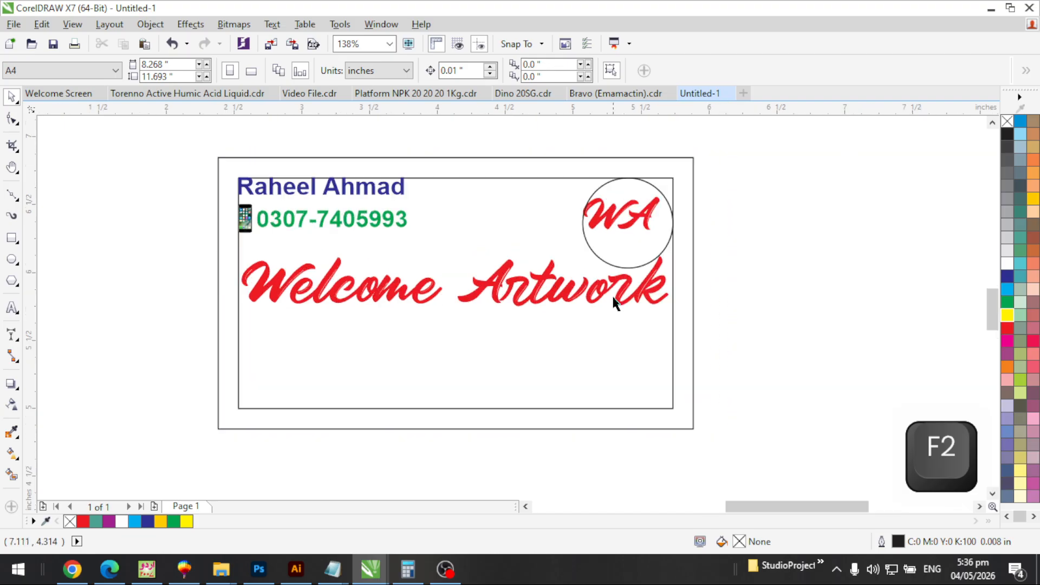
key("F2")
left_click_drag(208, 134, 735, 410)
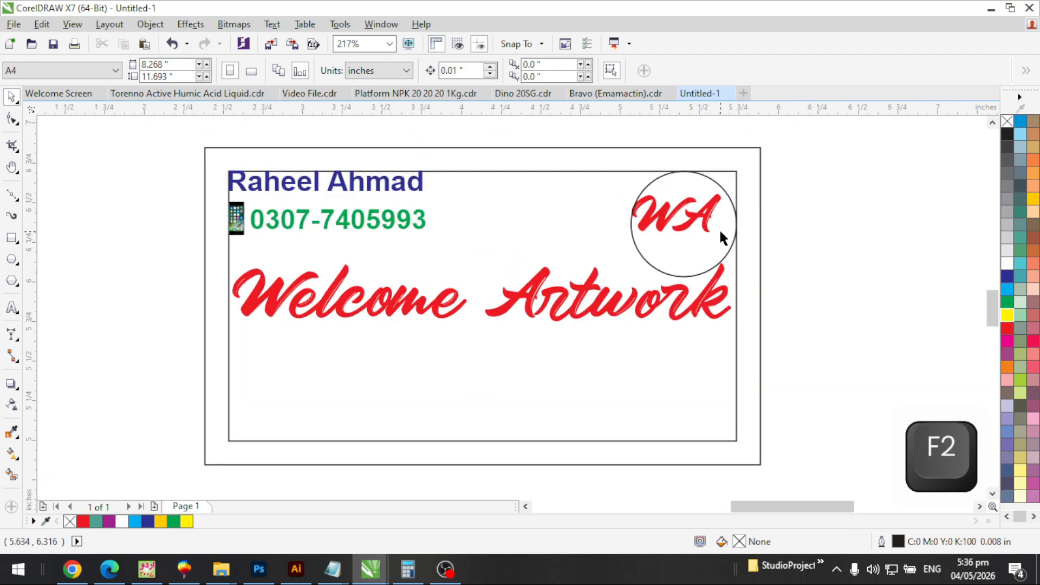
left_click(693, 230)
left_click(849, 229)
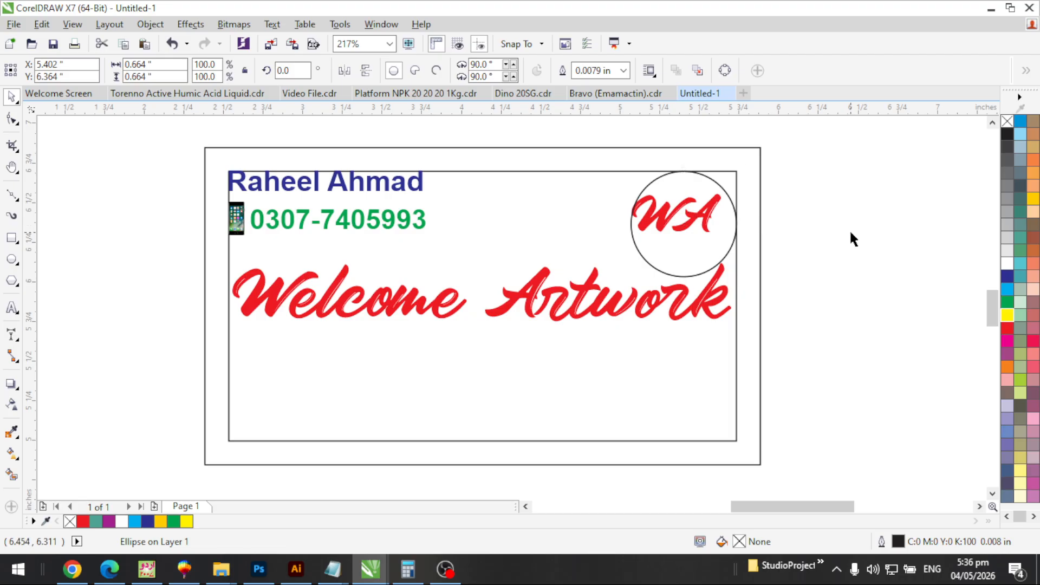
left_click(707, 212)
left_click(844, 278)
left_click(701, 235)
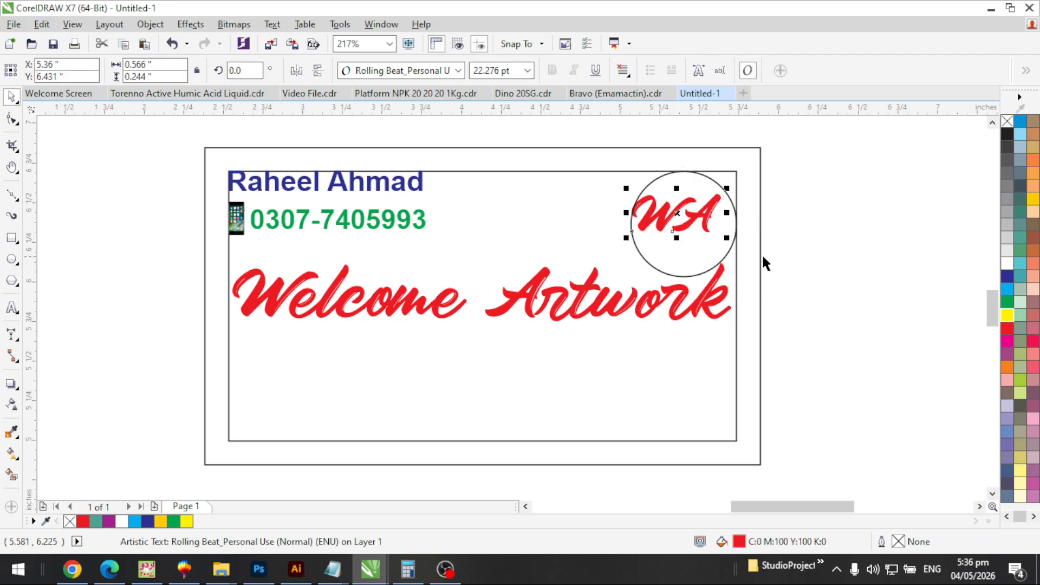
left_click(737, 260)
left_click(702, 219)
left_click(696, 184)
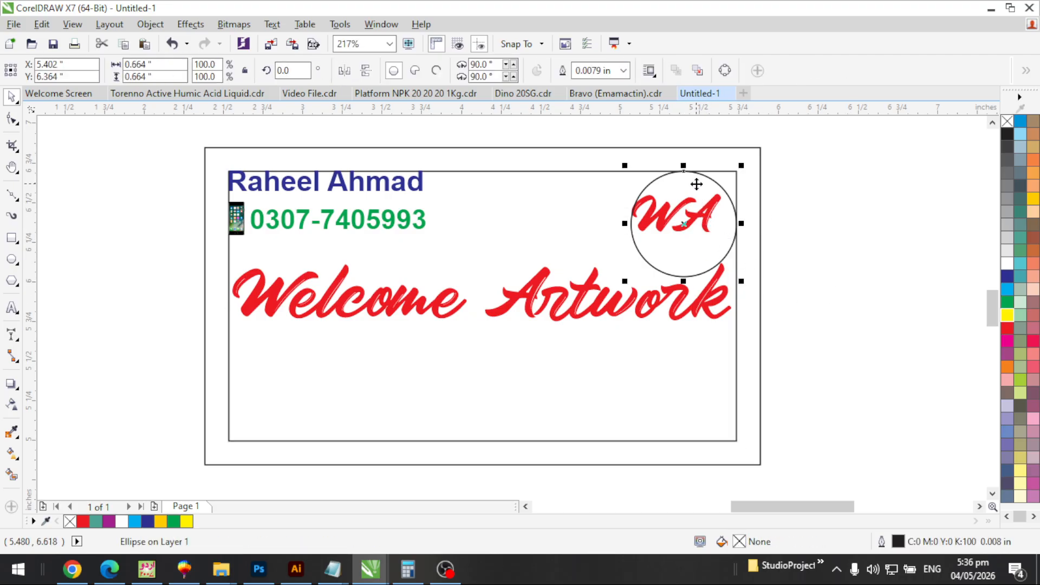
left_click(697, 220)
key("F2")
left_click_drag(590, 162, 836, 320)
left_click(680, 252)
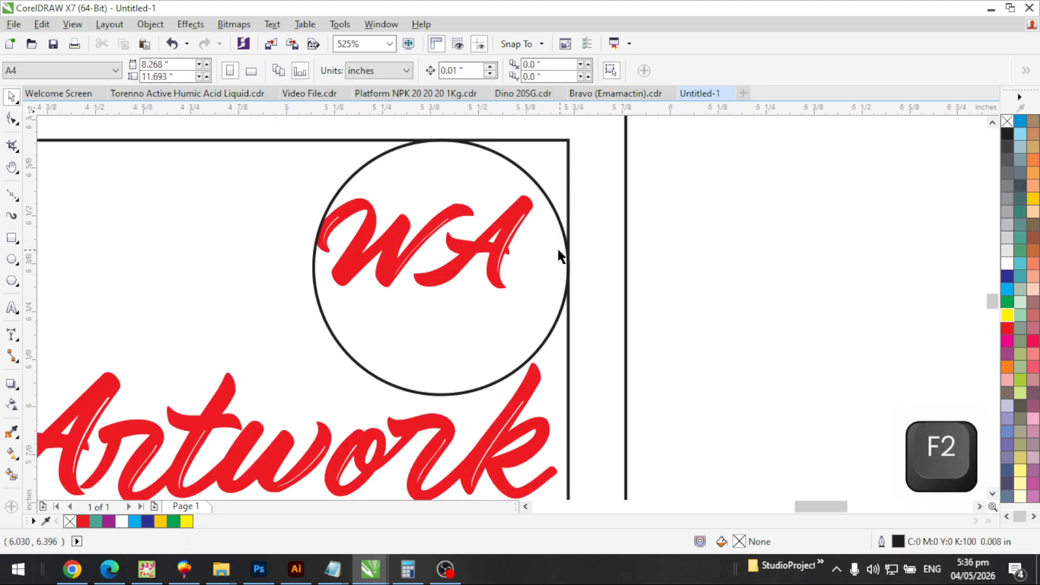
left_click(495, 245)
left_click(512, 224)
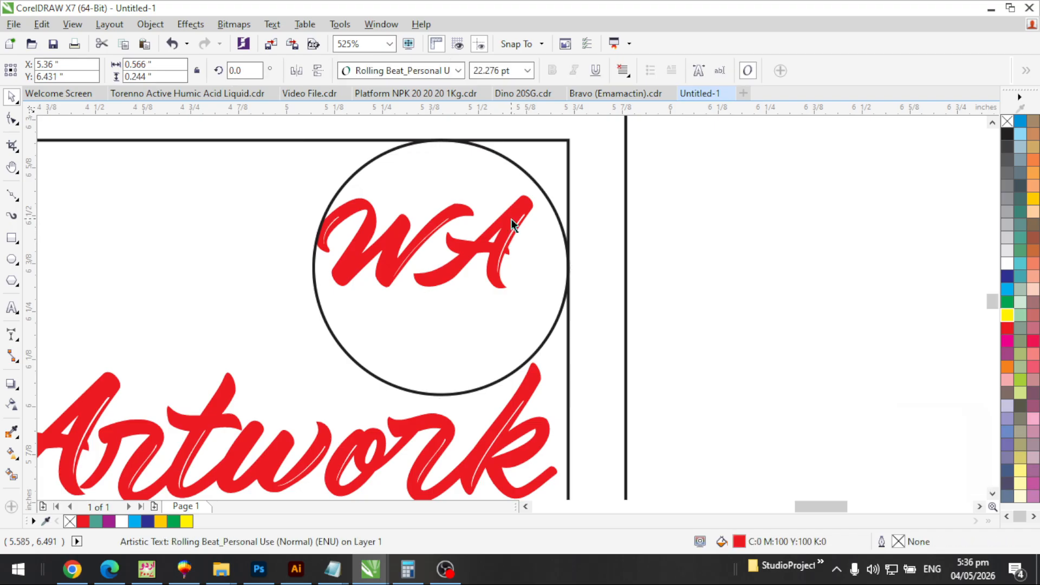
left_click(512, 223)
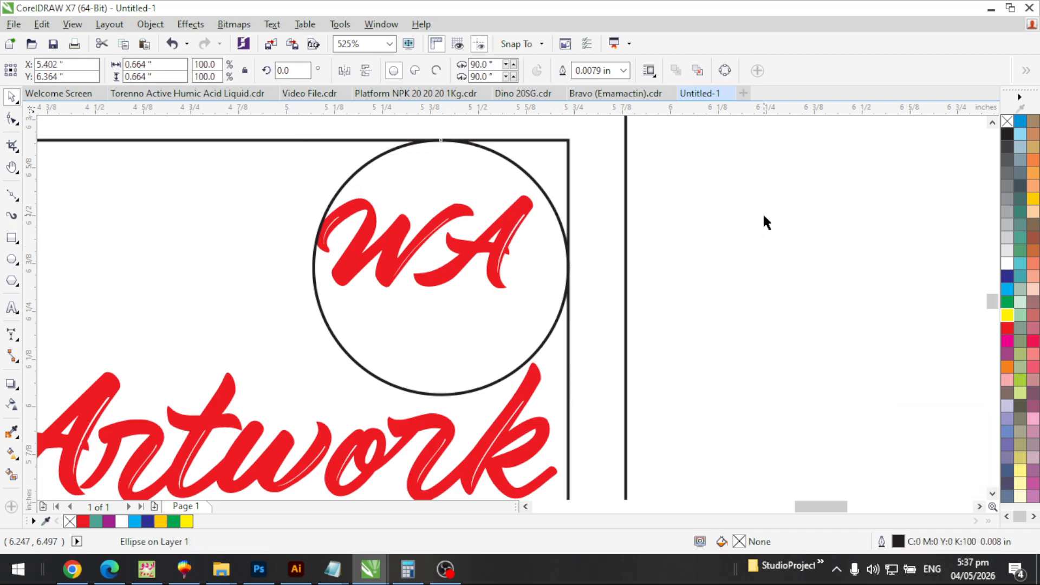
left_click(749, 205)
left_click_drag(756, 154, 228, 331)
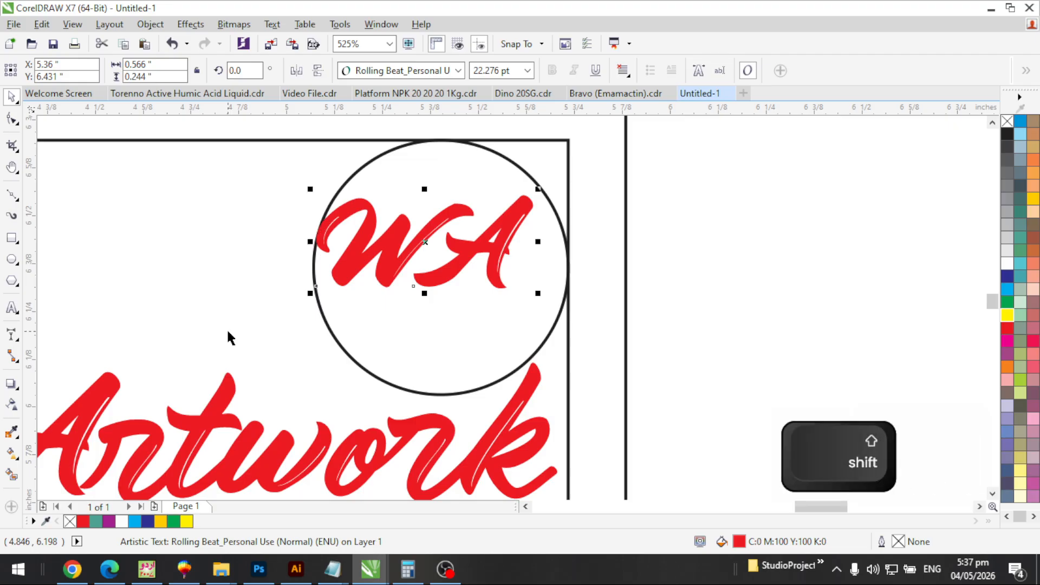
key("shift+Page_Up")
left_click(723, 222)
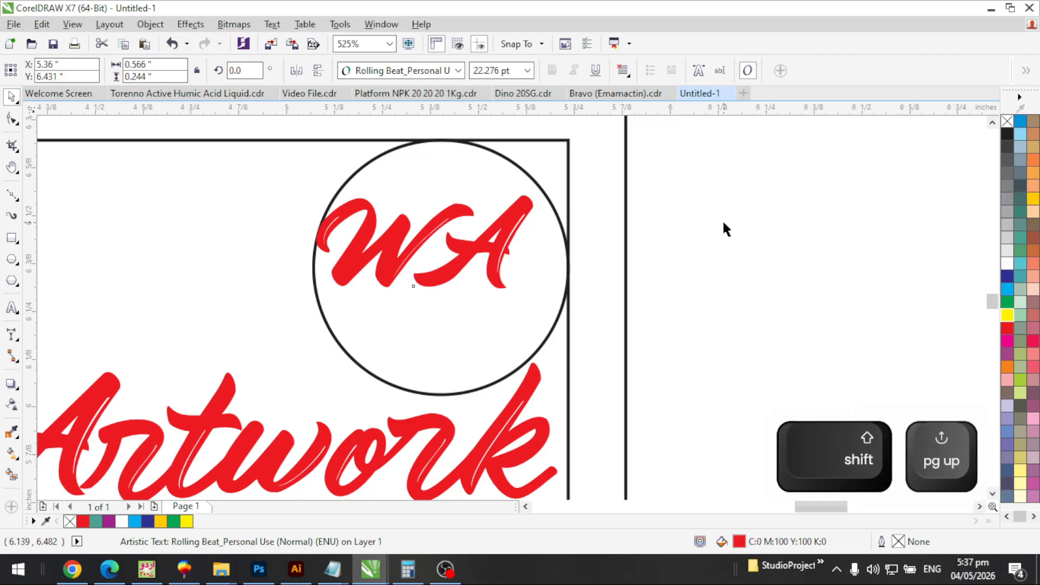
left_click(499, 250)
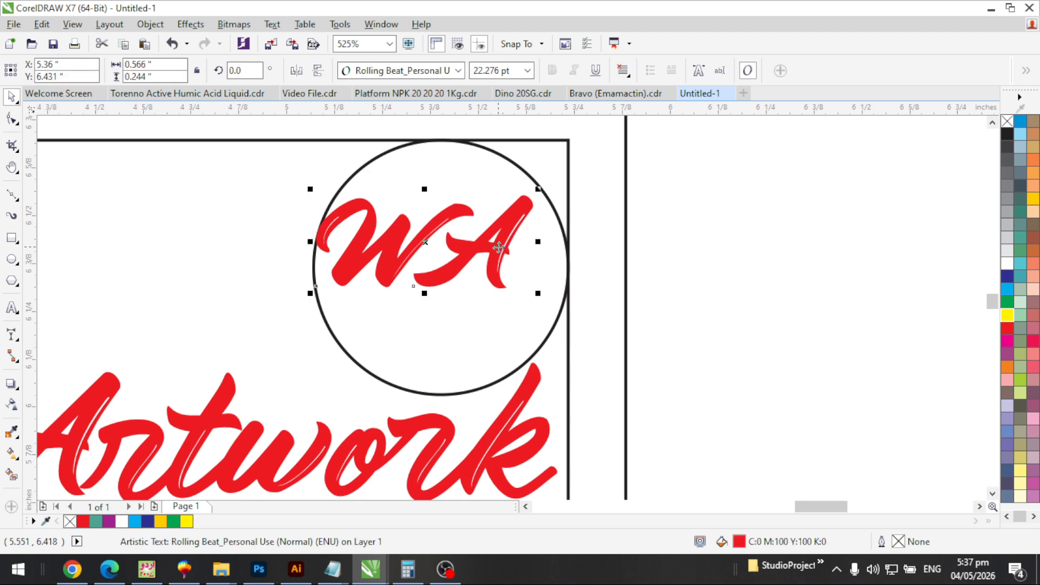
key("shift+Page_Down")
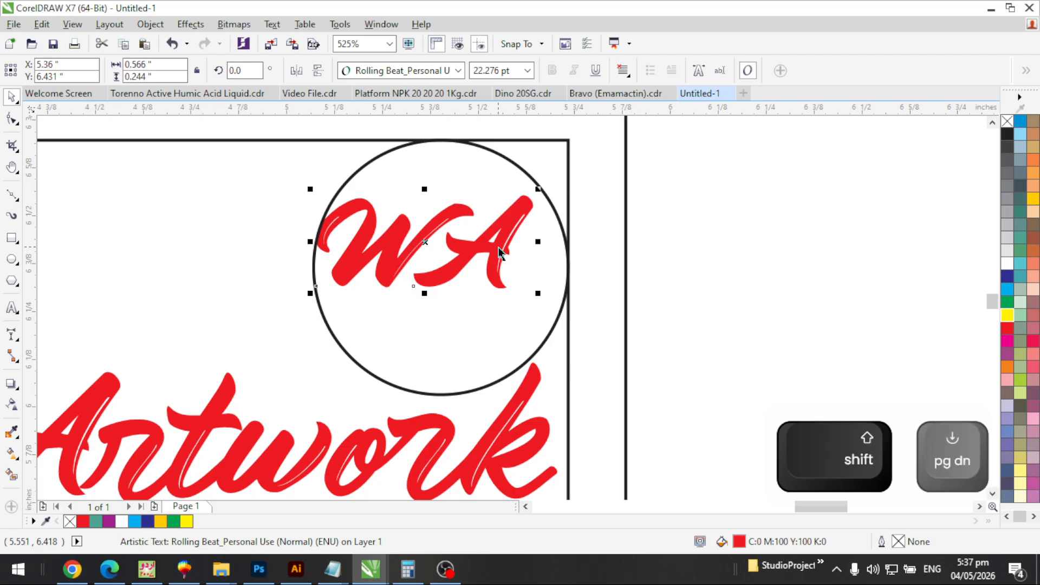
left_click(711, 275)
left_click(522, 211)
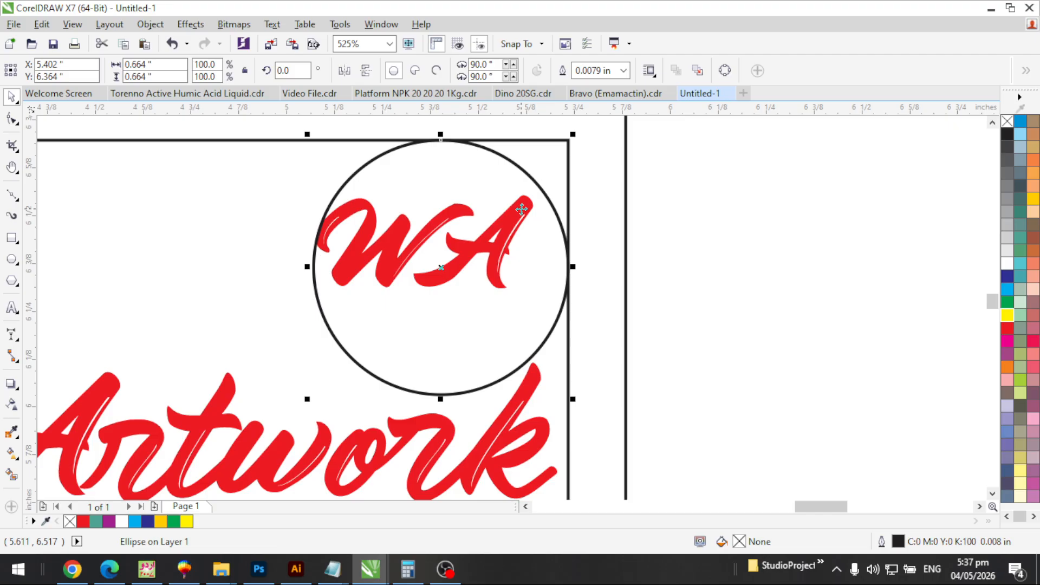
left_click_drag(733, 154, 272, 313)
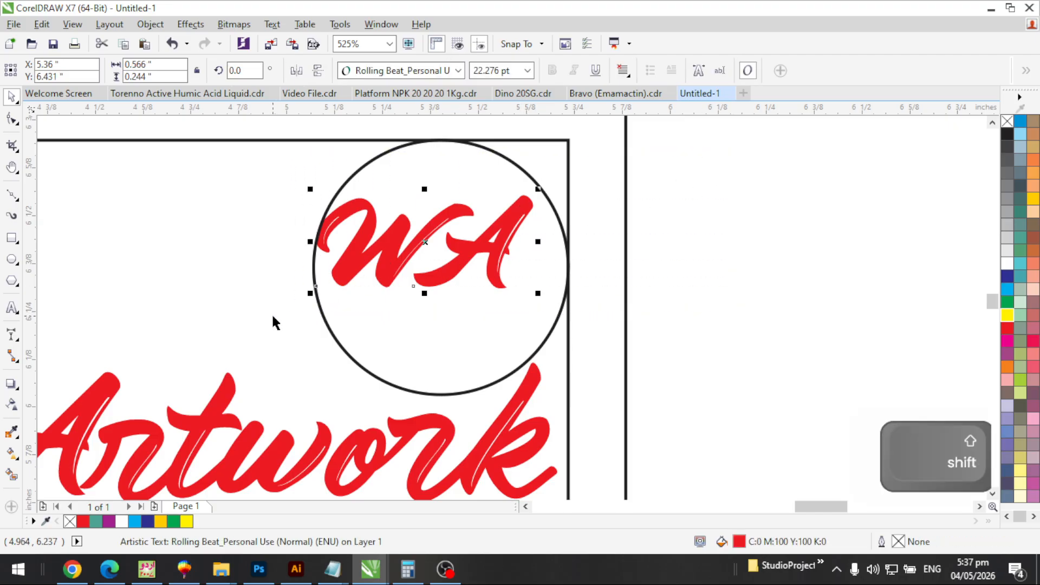
key("shift+Page_Up")
key("Escape")
key("F3")
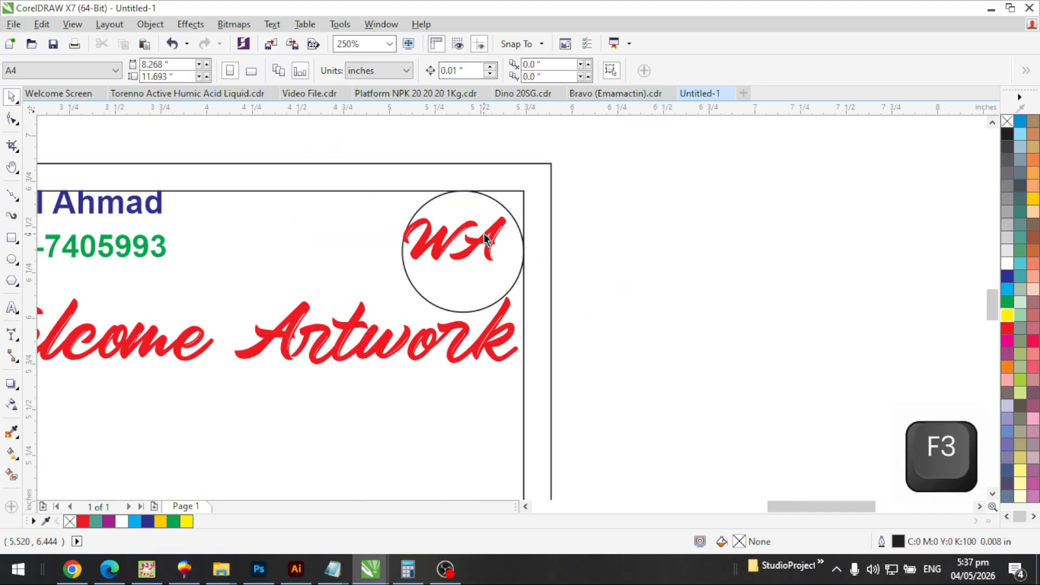
key("F2")
left_click_drag(376, 192, 578, 353)
left_click(515, 247)
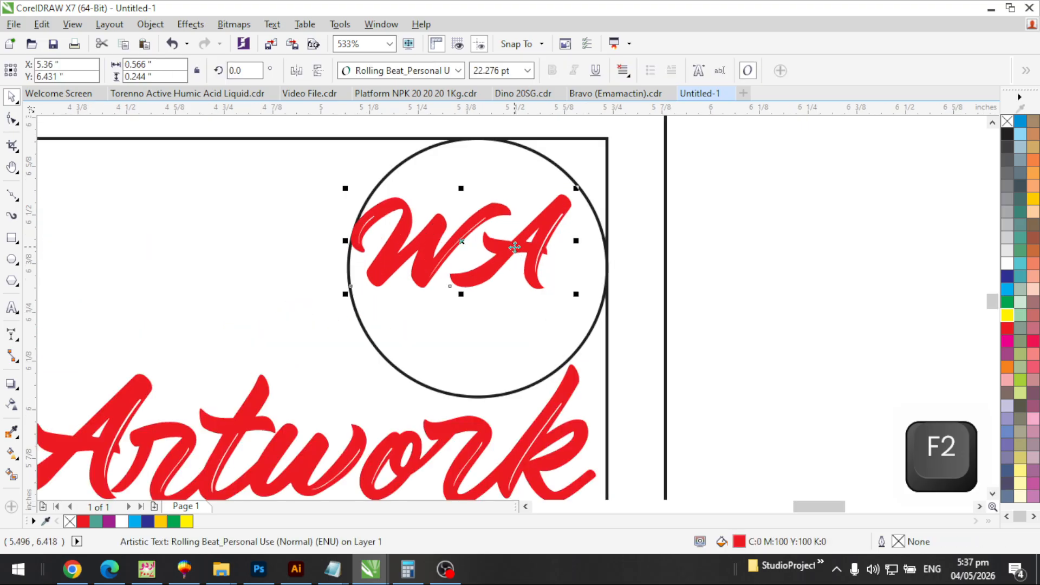
key("shift")
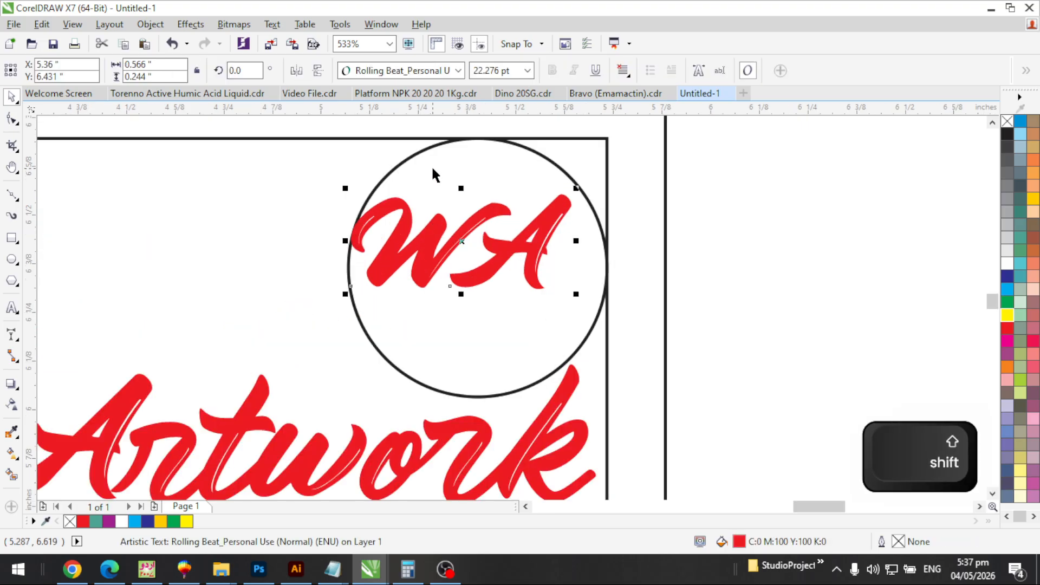
left_click(418, 169, "shift")
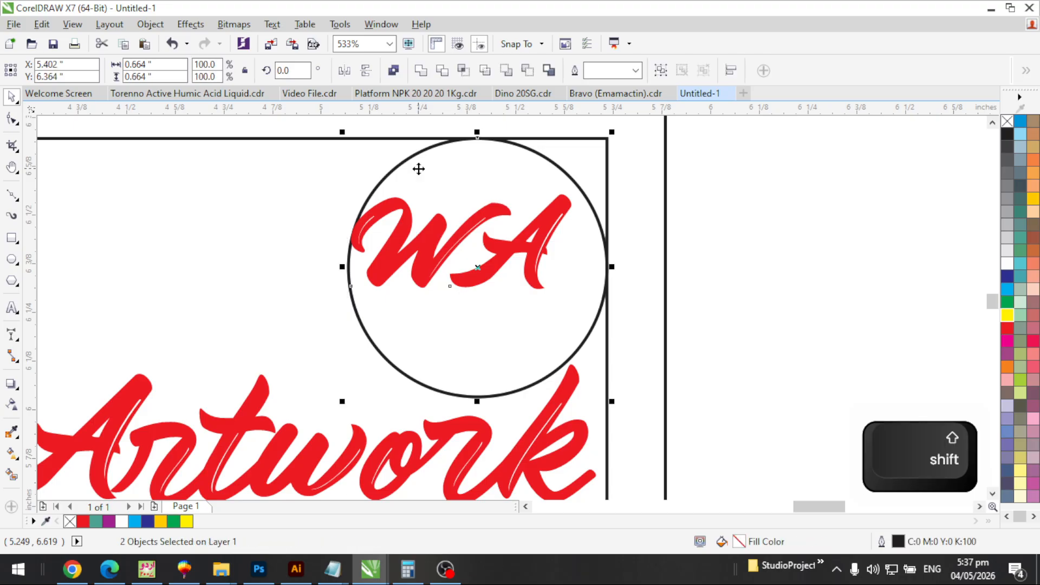
Centre the WA monogram vertically and horizontally in its circle
key("e")
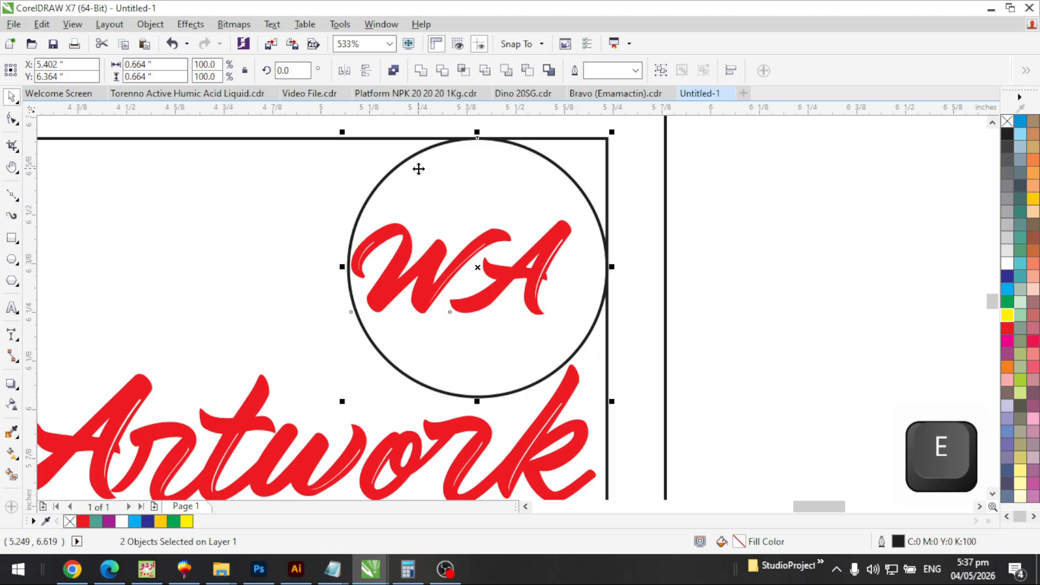
key("c")
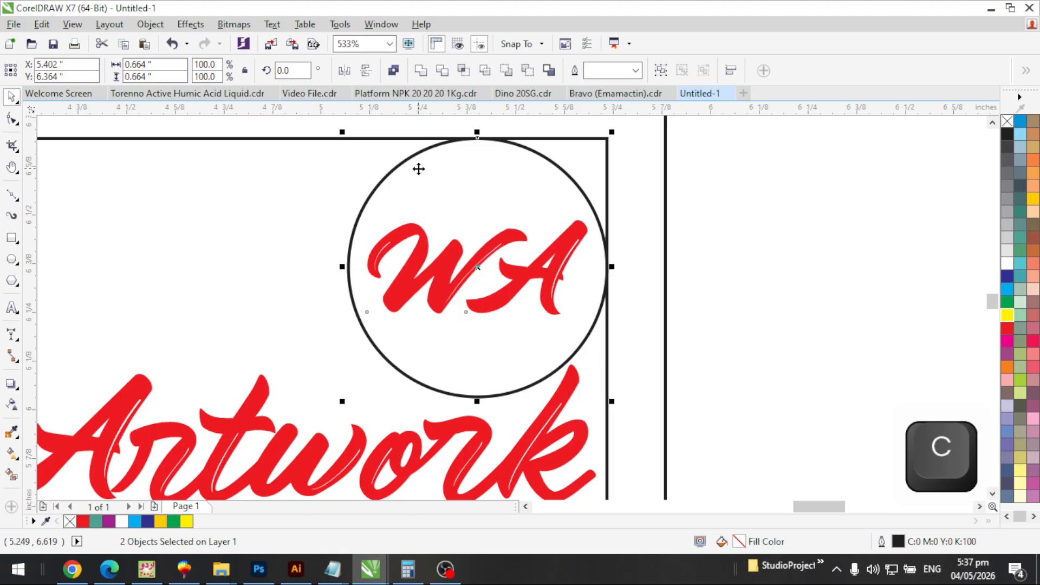
key("F3")
Move the Welcome Artwork line slightly lower on the card
key("F3")
key("F2")
left_click_drag(503, 143, 207, 290)
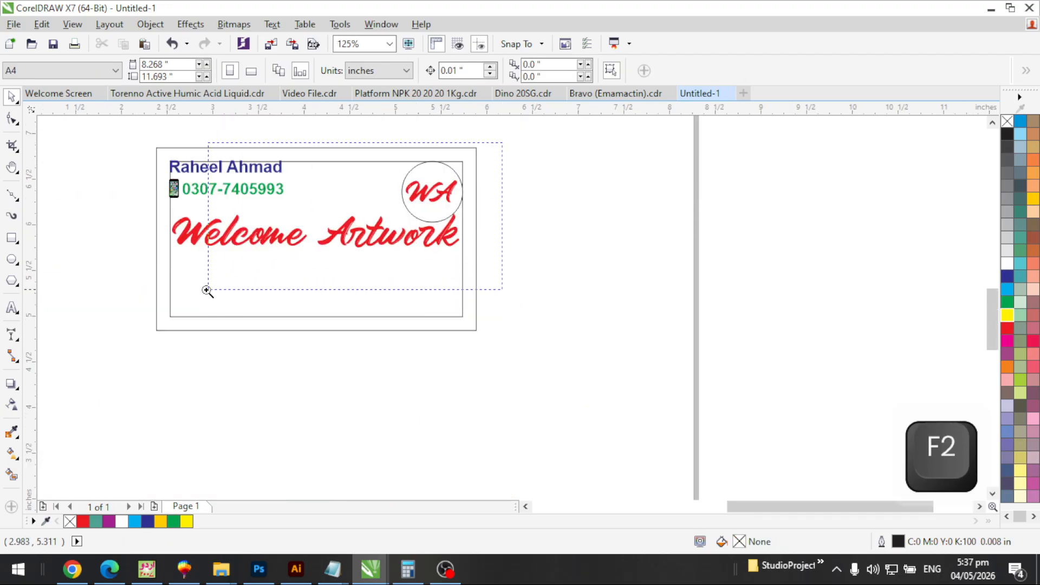
key("Escape")
left_click(314, 233)
key("F3")
key("F2")
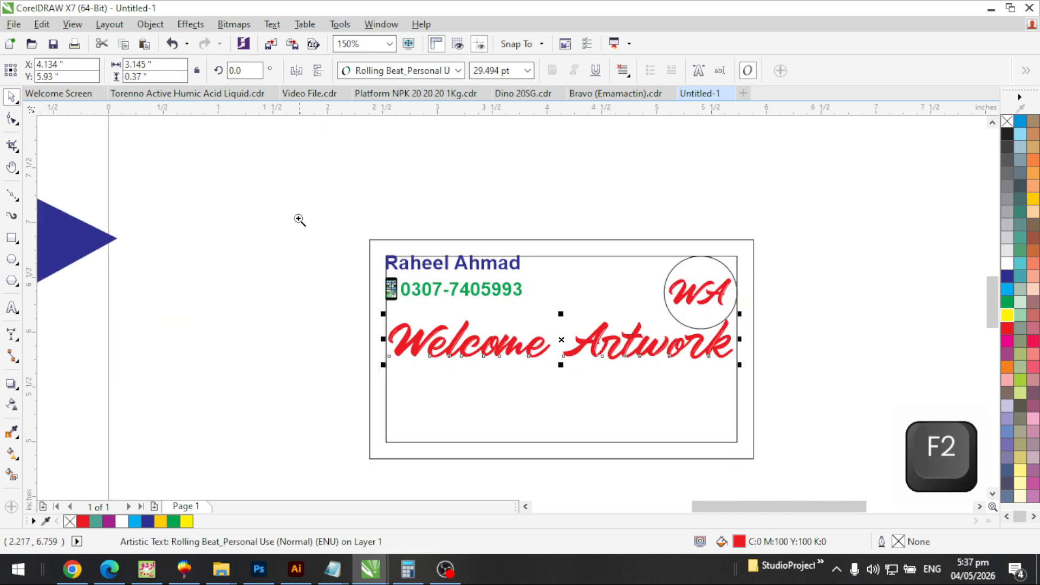
left_click_drag(300, 220, 837, 459)
left_click_drag(671, 319, 672, 352)
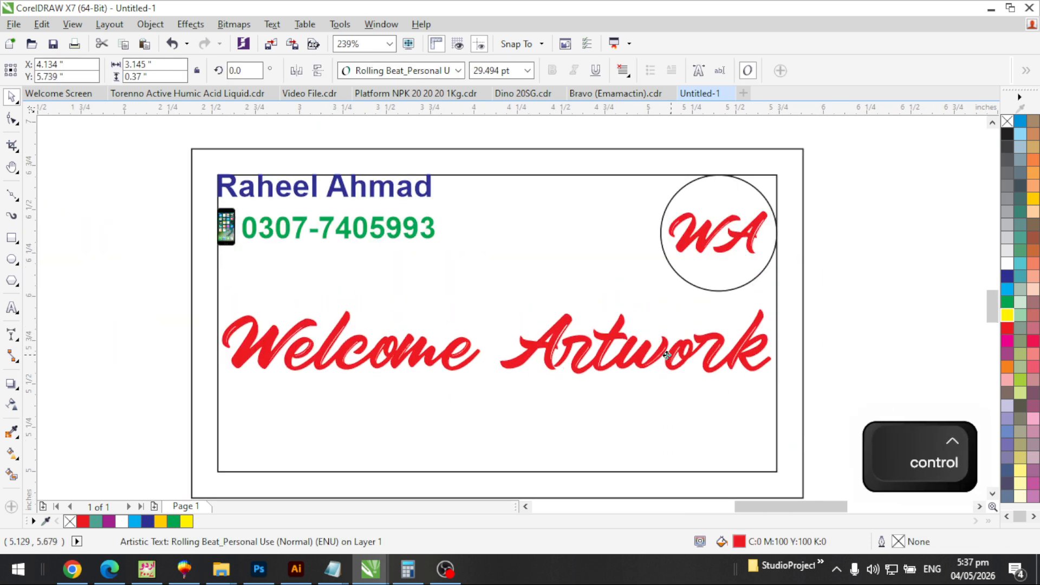
Fill the WA circle with dark blue
left_click(736, 274)
left_click(1007, 274)
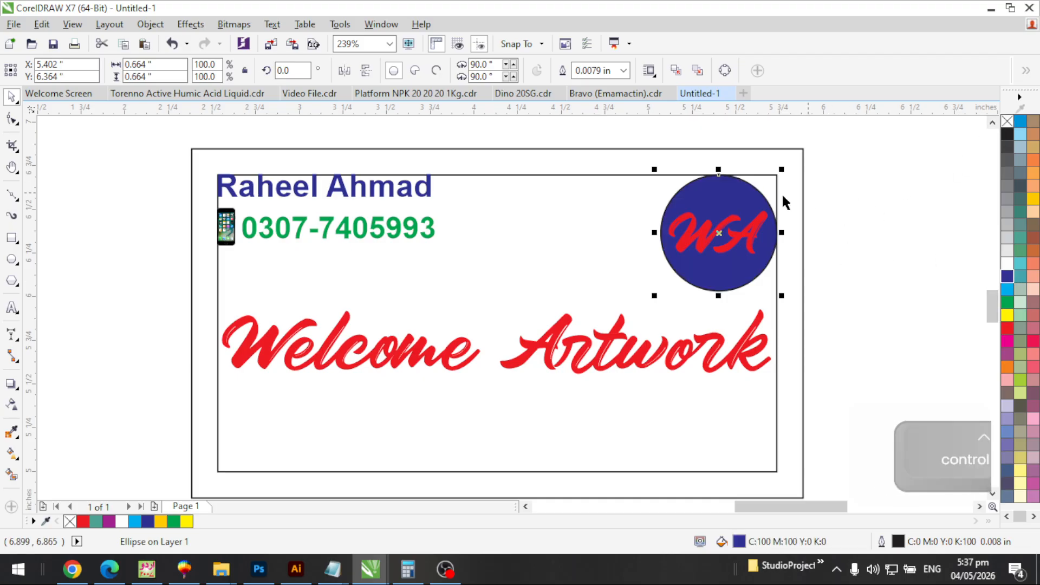
key("F2")
left_click_drag(688, 160, 815, 295)
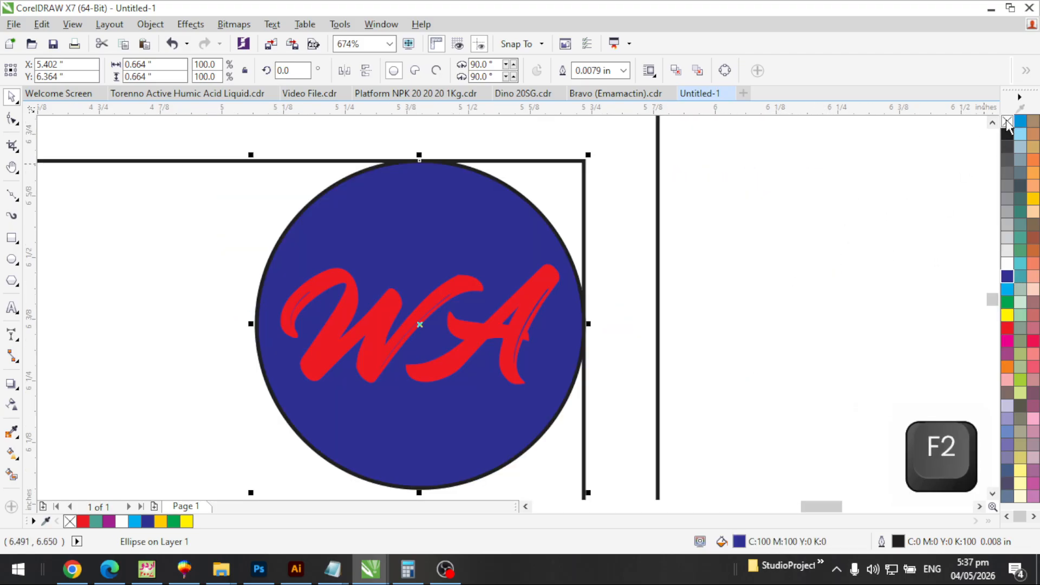
Remove the circle's outline and colour the WA monogram yellow
right_click(1008, 122)
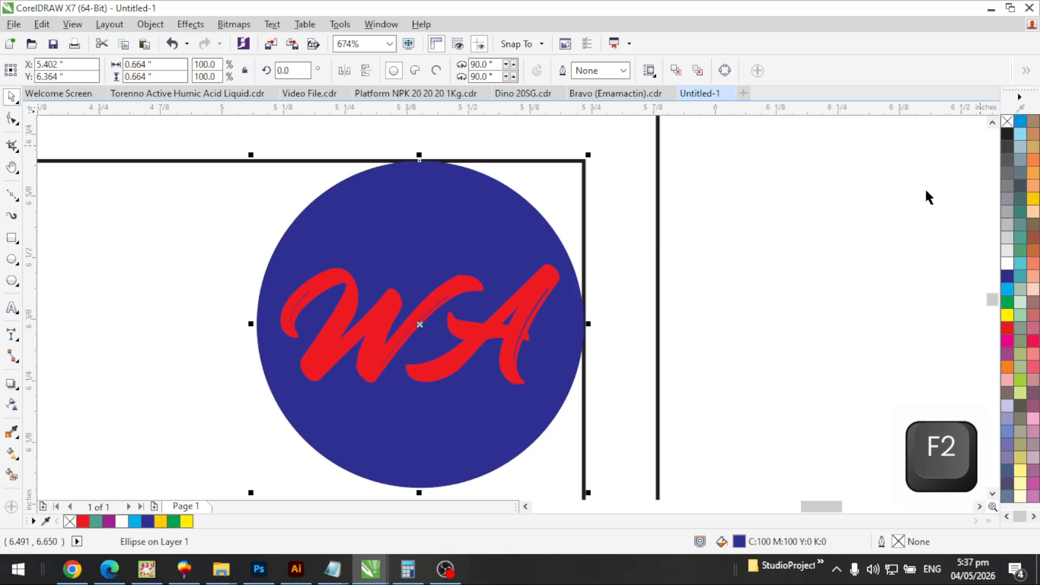
left_click(530, 332)
left_click(1008, 315)
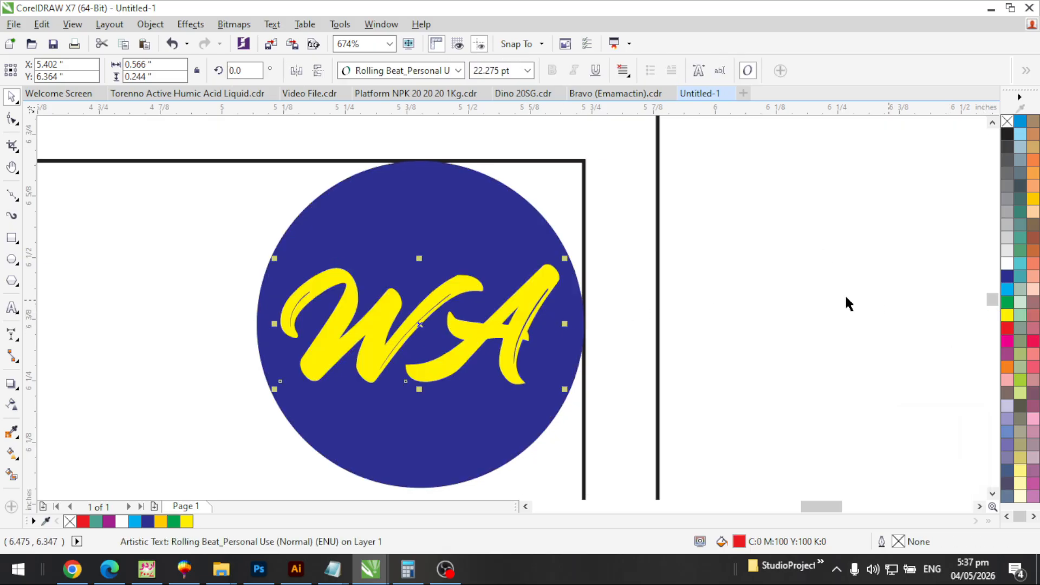
left_click(702, 224)
Copy the phone number text down to the bottom of the card
key("F3")
key("F2")
left_click_drag(510, 315, 385, 363)
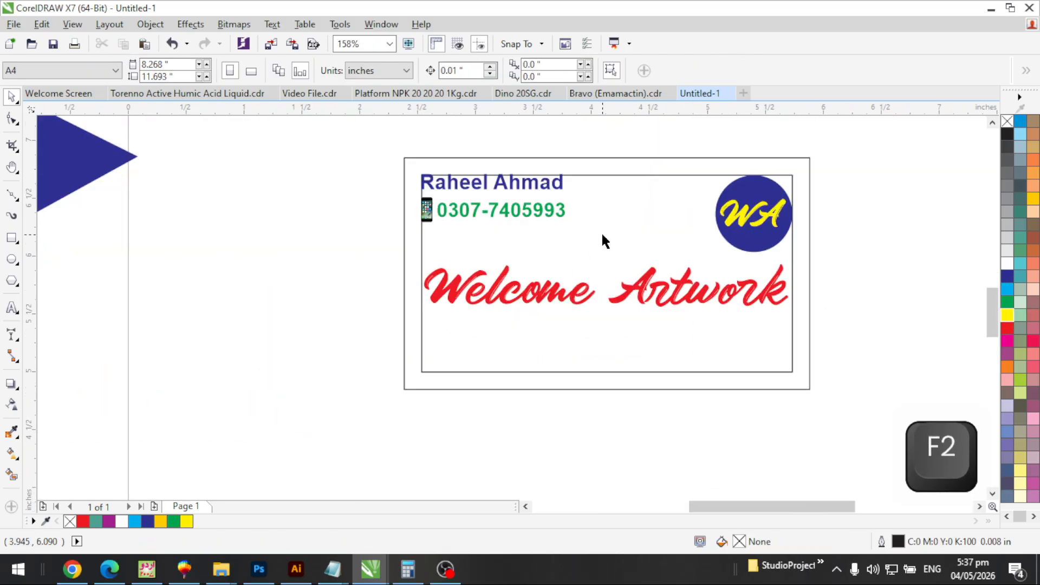
left_click(617, 228)
left_click(687, 289)
key("F2")
left_click_drag(383, 144, 794, 311)
left_click(551, 208)
left_click_drag(408, 204, 521, 406)
right_click(522, 406)
Replace the copied text with the shop's address and centre it horizontally on the card
double_click(522, 405)
key("ctrl+a")
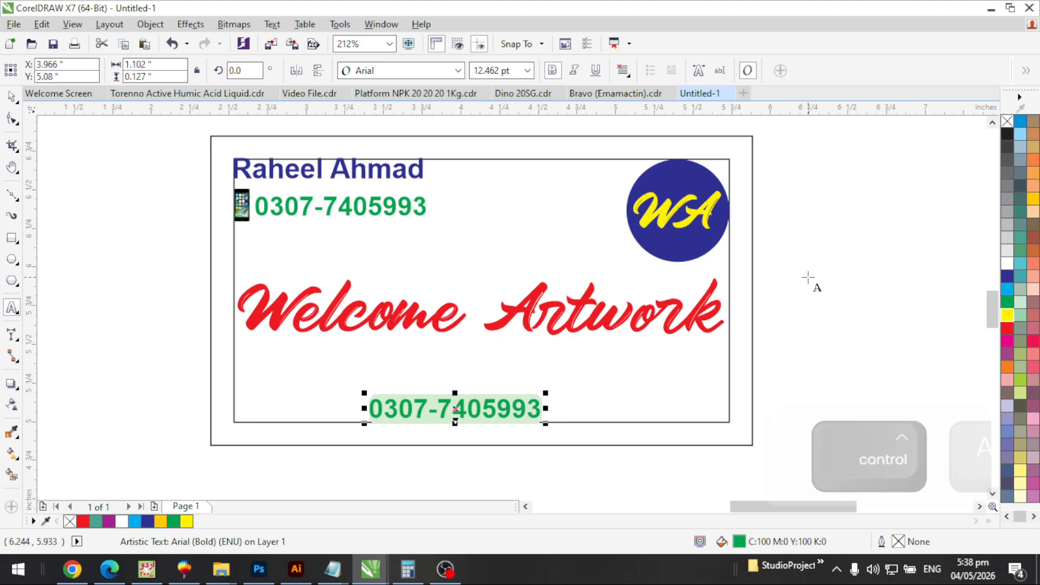
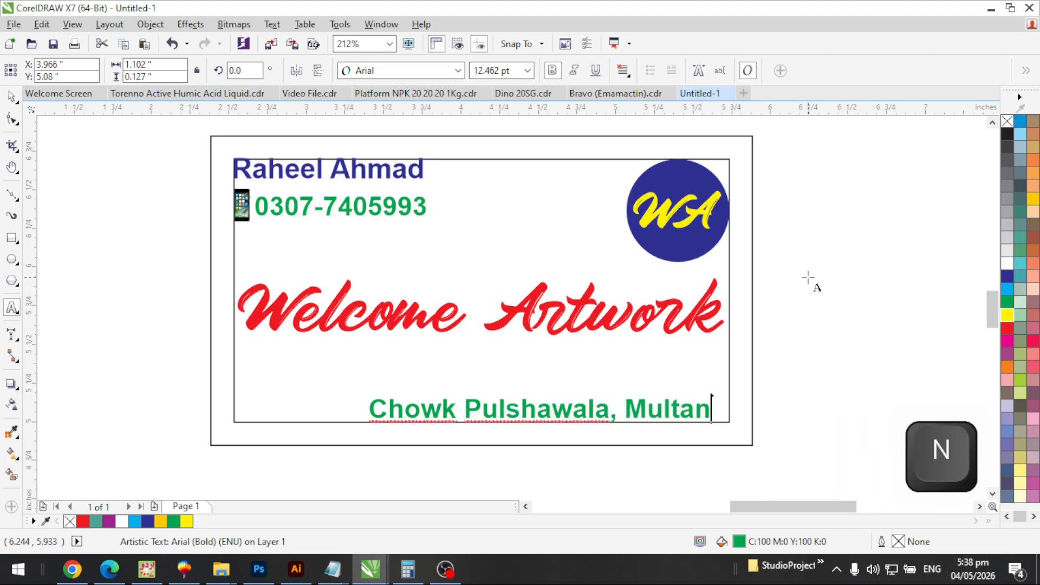
key("ctrl+space")
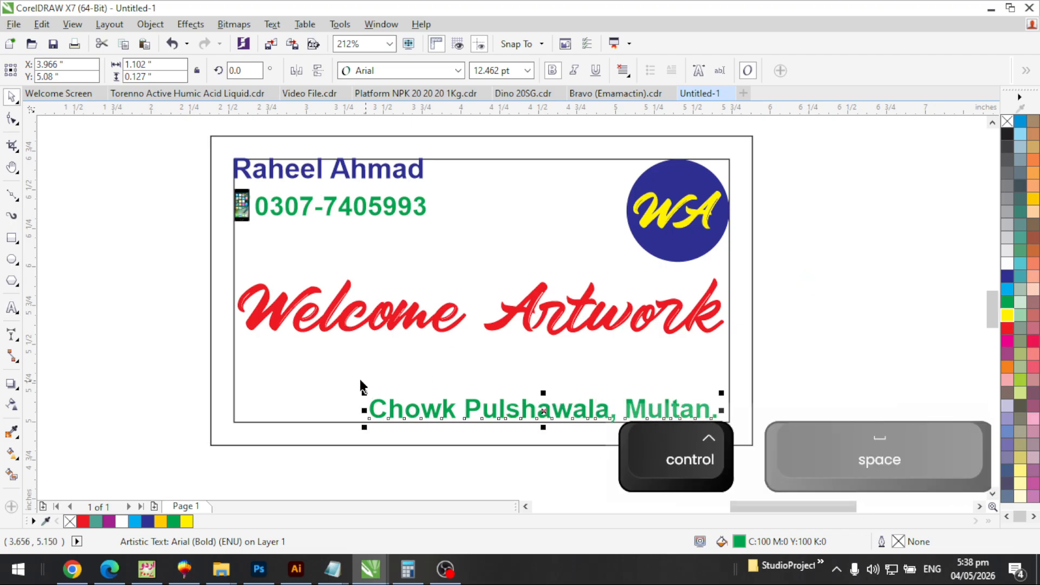
left_click(309, 376, "shift")
key("c")
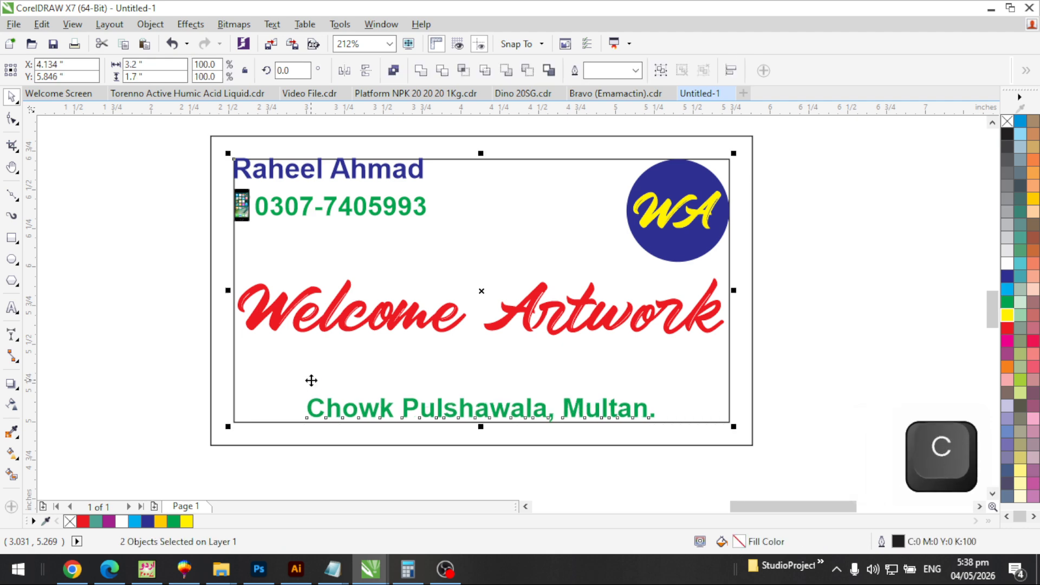
key("Escape")
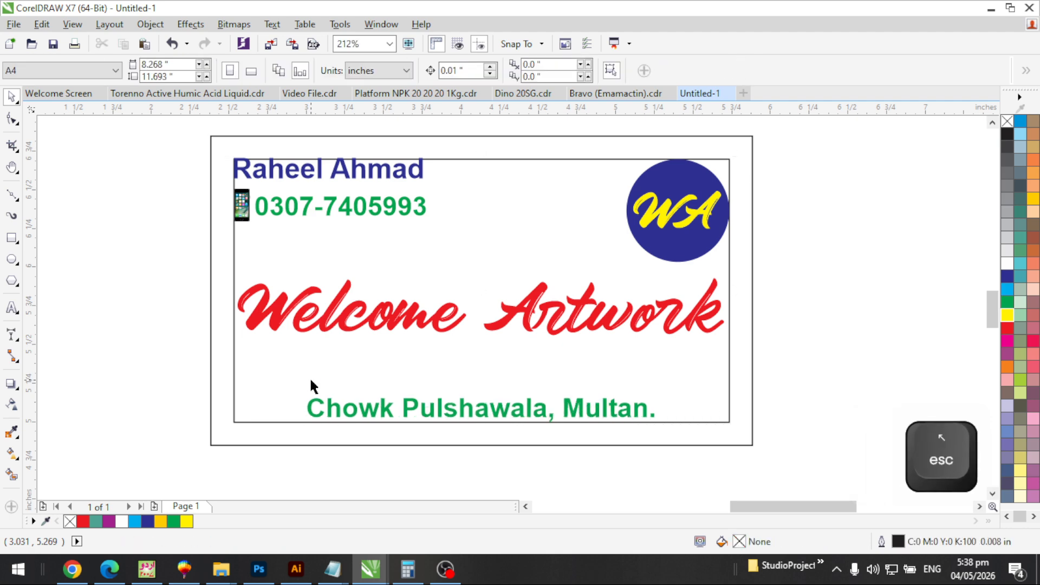
Duplicate the card rectangle into a green, outline-free strip along the card's bottom
left_click(751, 390)
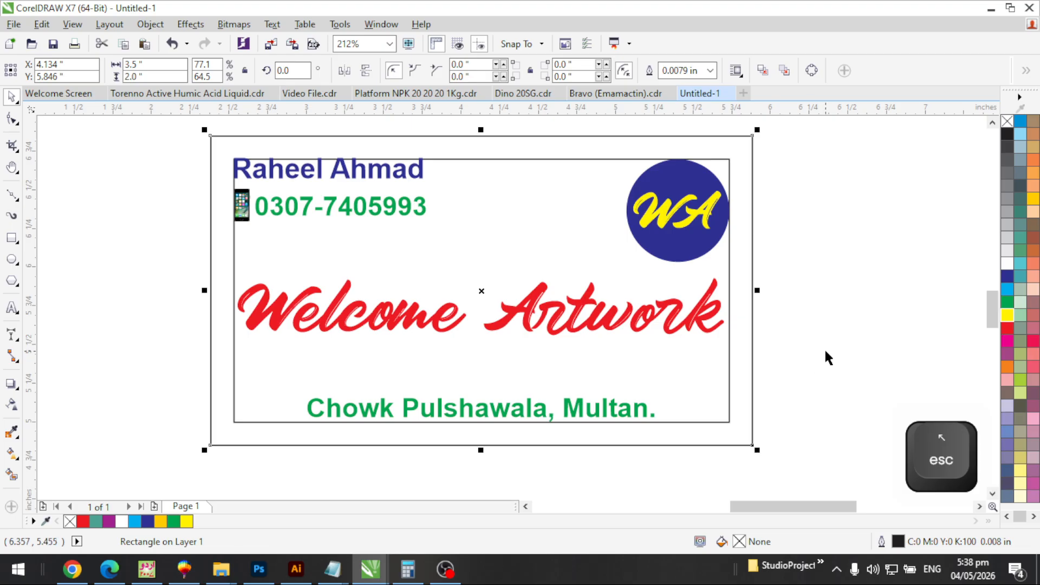
key("ctrl+d")
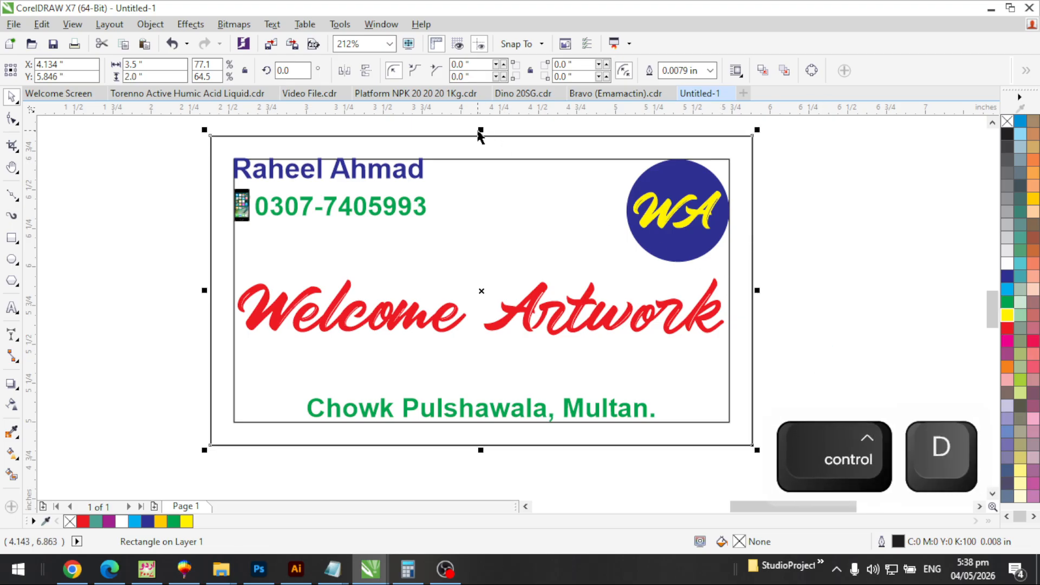
left_click_drag(481, 136, 495, 376)
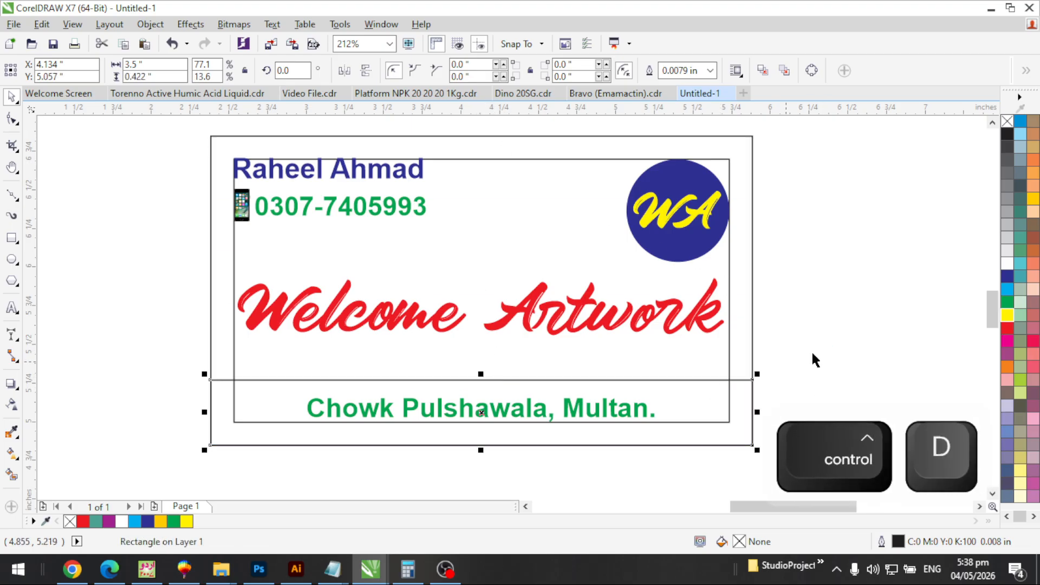
left_click(1007, 302)
right_click(1007, 121)
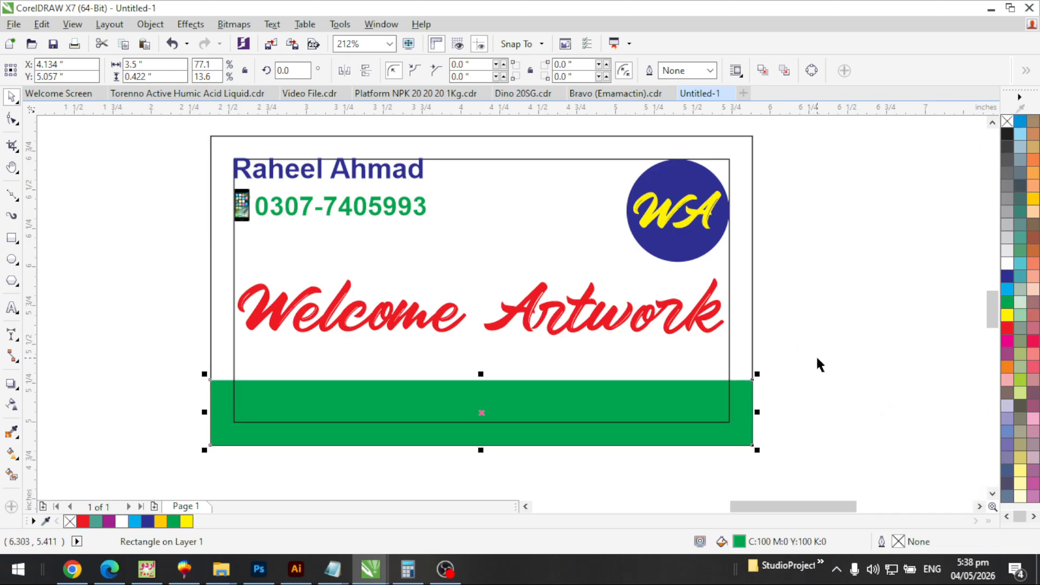
Bring the address text in front of the green strip and make it white
left_click_drag(816, 359, 268, 449)
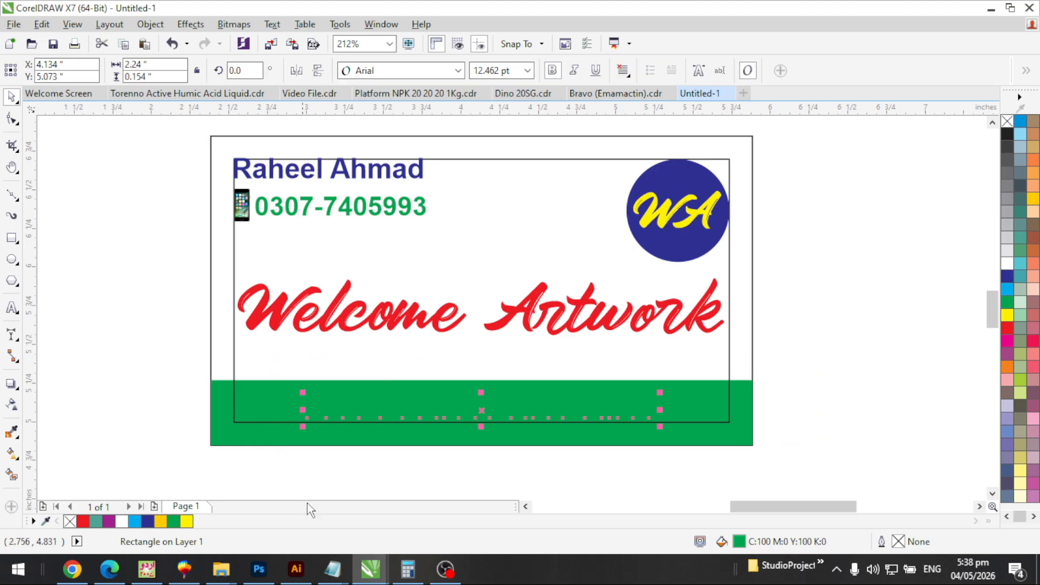
key("shift+Page_Up")
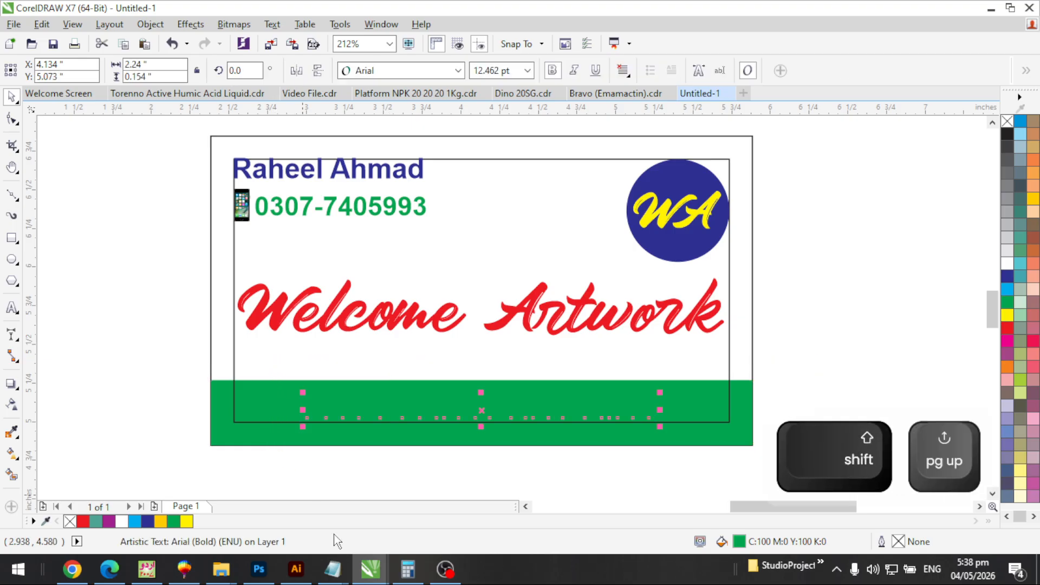
left_click(1007, 264)
left_click(850, 346)
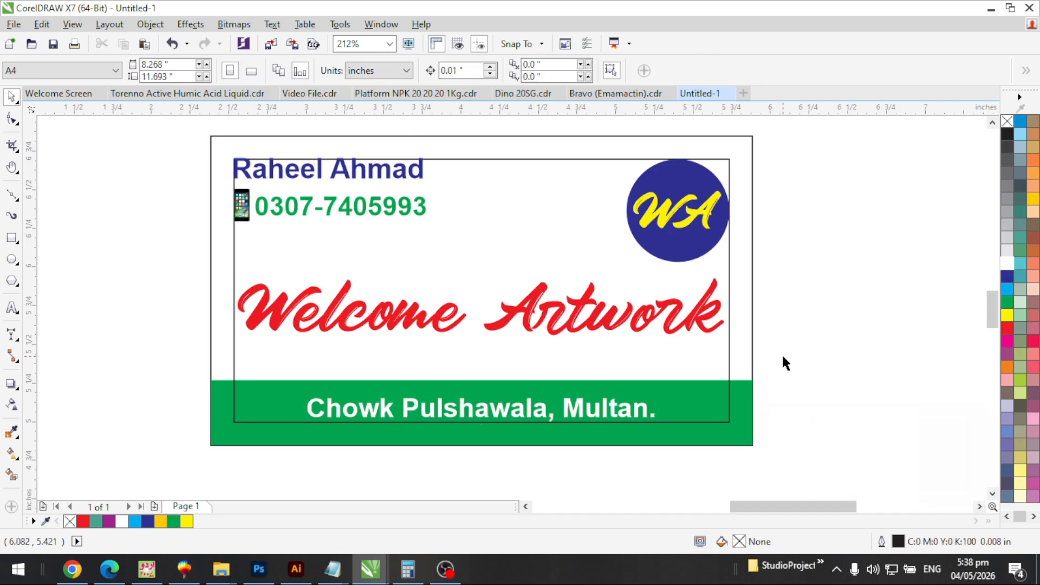
Remove the outline from the card's thin inner border rectangle
key("F3")
key("F2")
left_click_drag(790, 236, 449, 420)
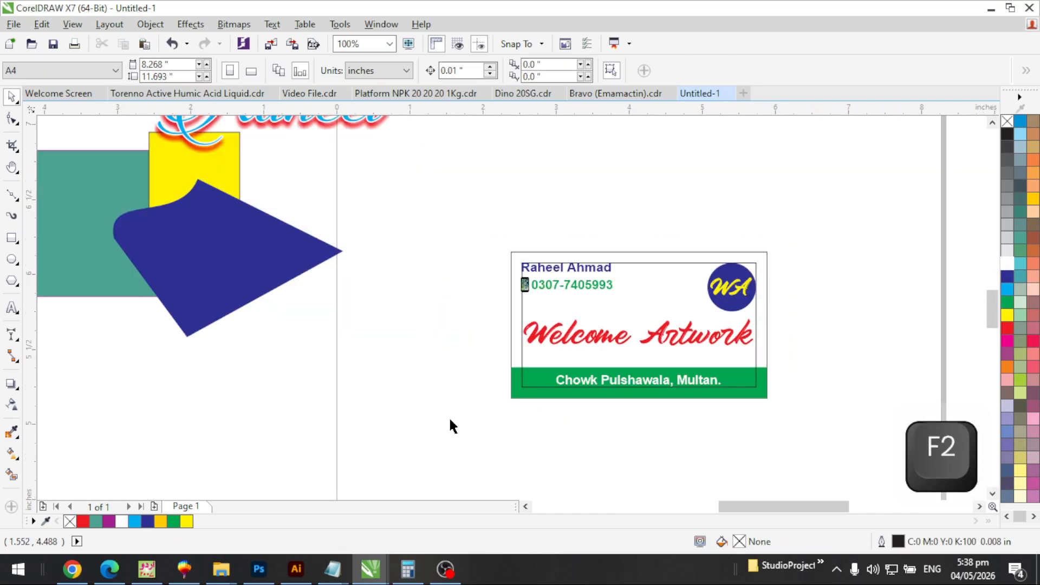
left_click(600, 221)
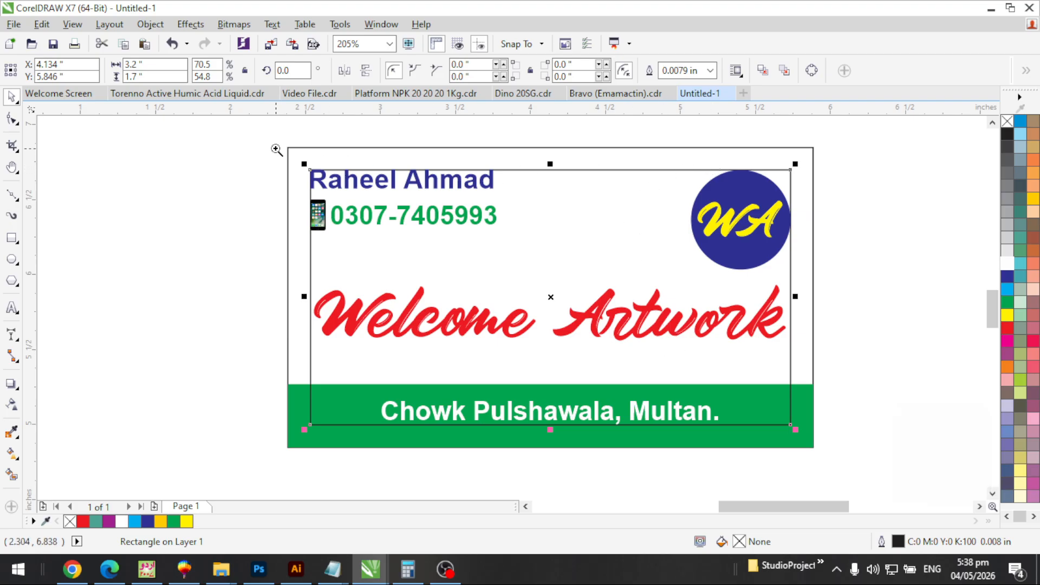
key("F2")
left_click_drag(277, 150, 876, 454)
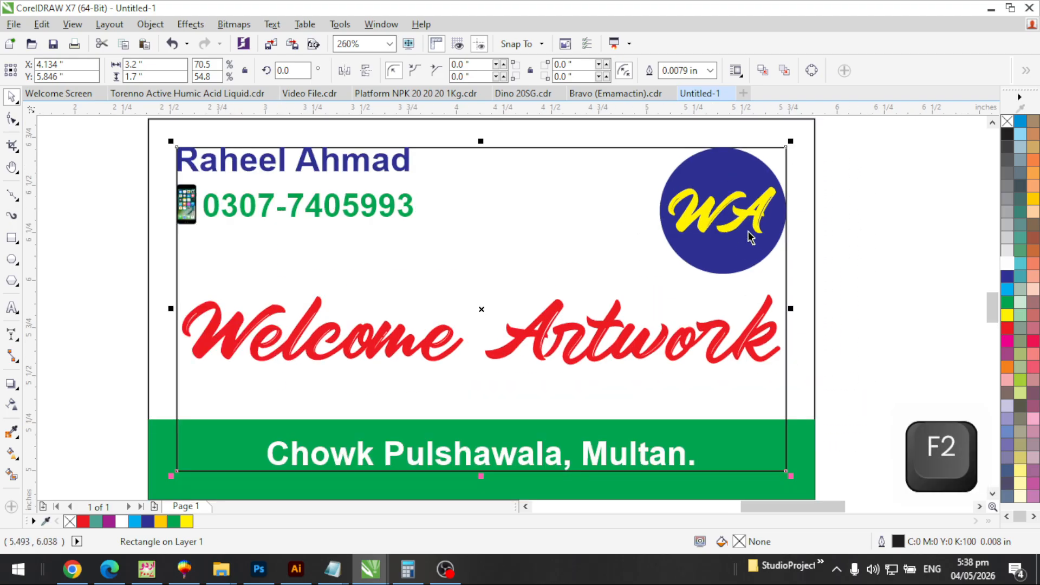
right_click(1008, 121)
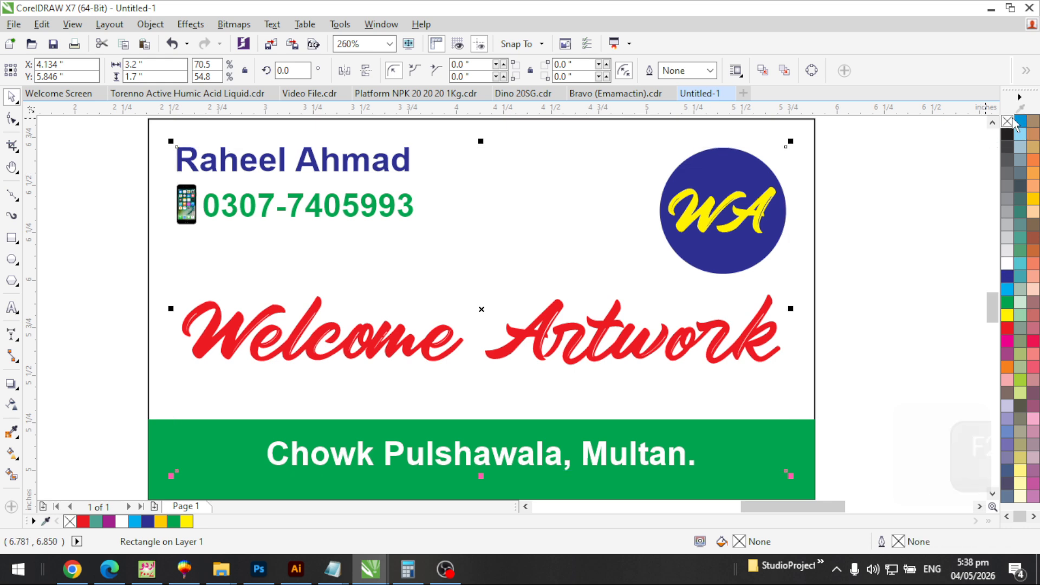
left_click(878, 236)
Shrink the Welcome Artwork text slightly about its centre
key("F3")
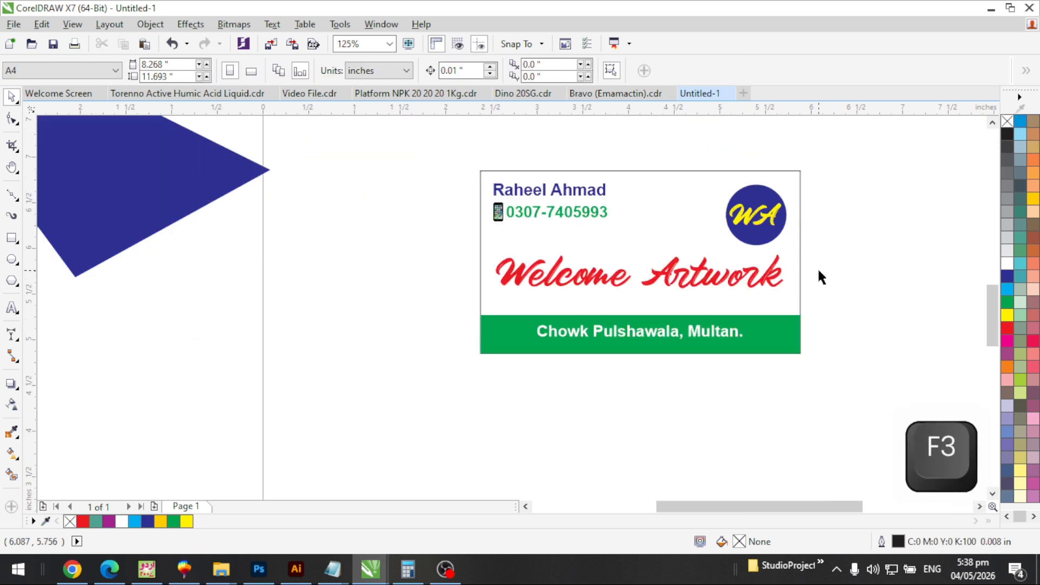
key("F2")
left_click_drag(832, 177, 459, 353)
key("F2")
left_click_drag(181, 236, 871, 459)
left_click(713, 300)
left_click_drag(918, 322, 896, 324)
key("F3")
key("F2")
left_click_drag(314, 197, 860, 395)
left_click(915, 252)
Duplicate the Welcome Artwork text in place and give it a yellow outline
left_click(766, 264)
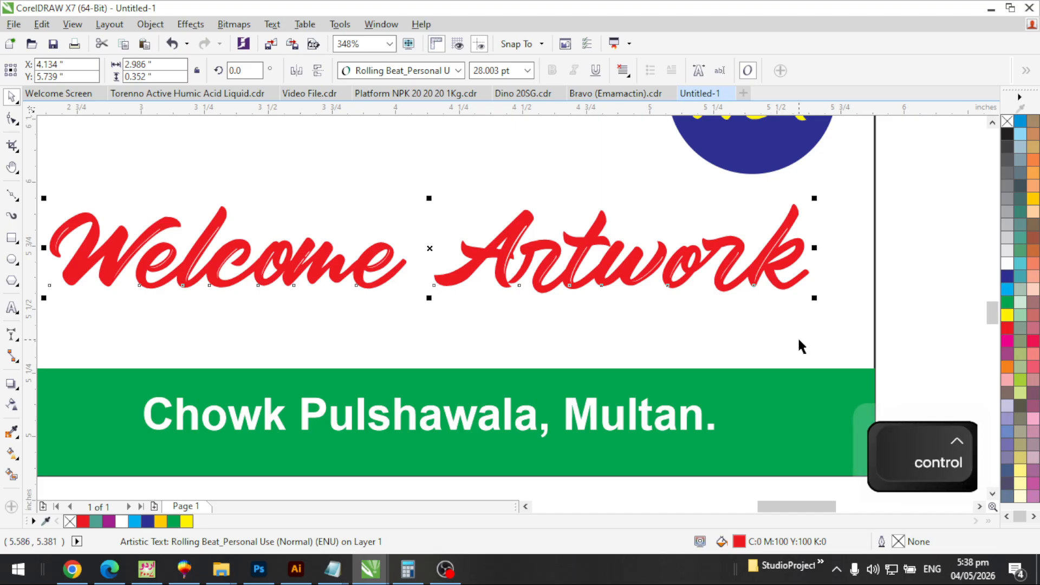
key("ctrl+d")
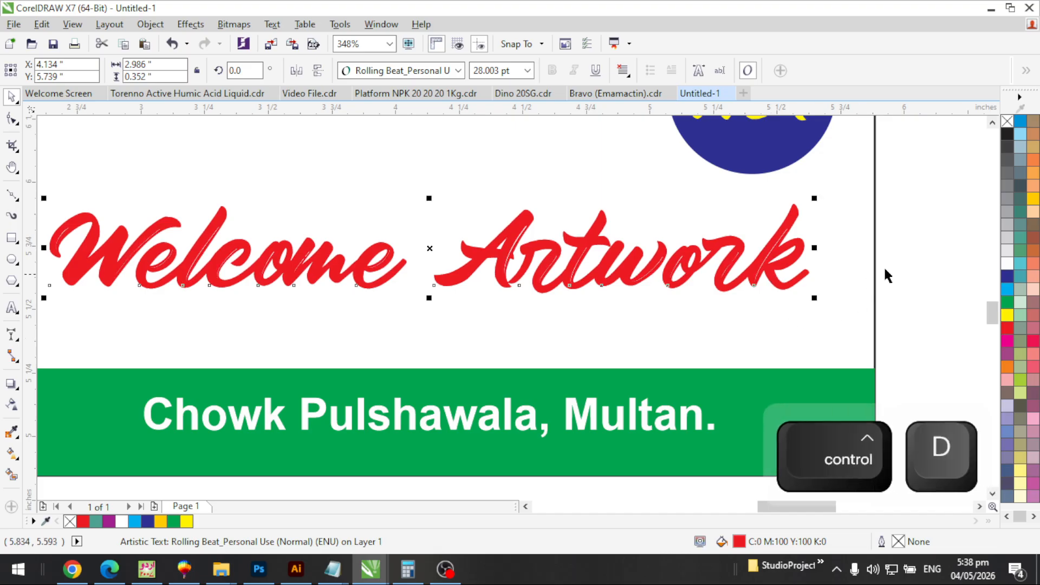
key("Tab")
left_click(916, 254)
left_click(797, 239)
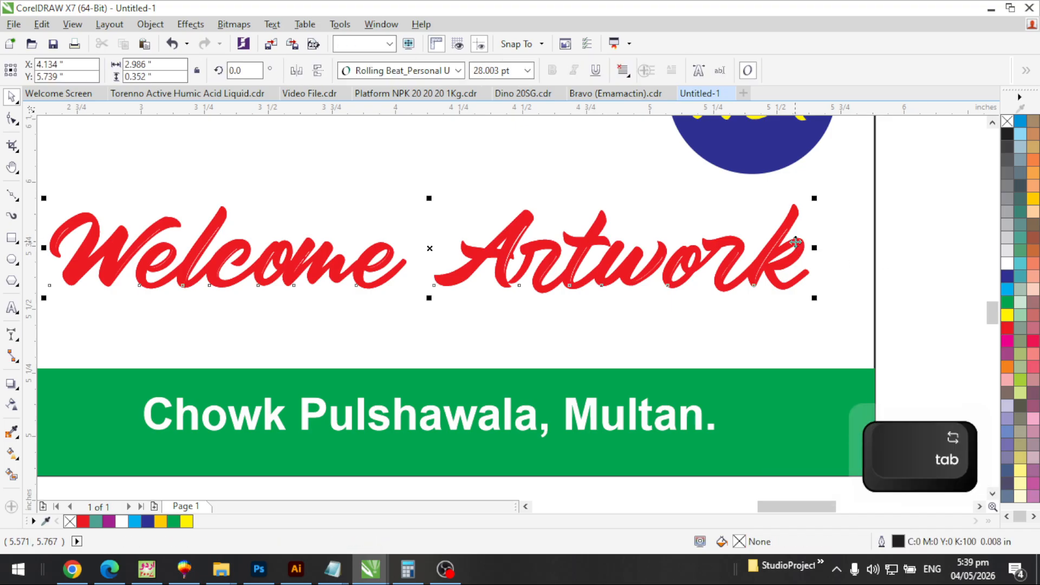
left_click(914, 257)
left_click(779, 269)
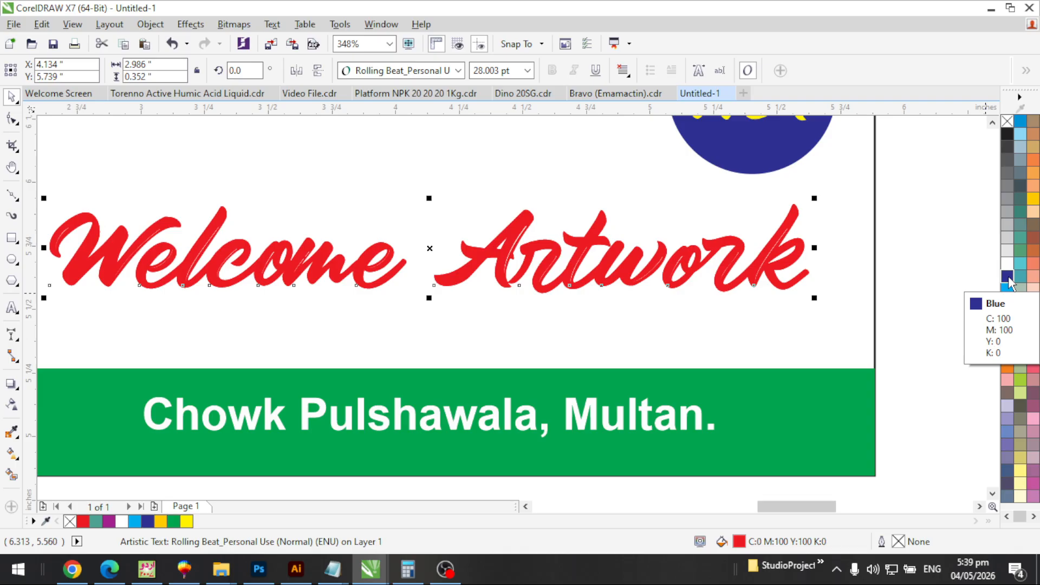
right_click(1009, 317)
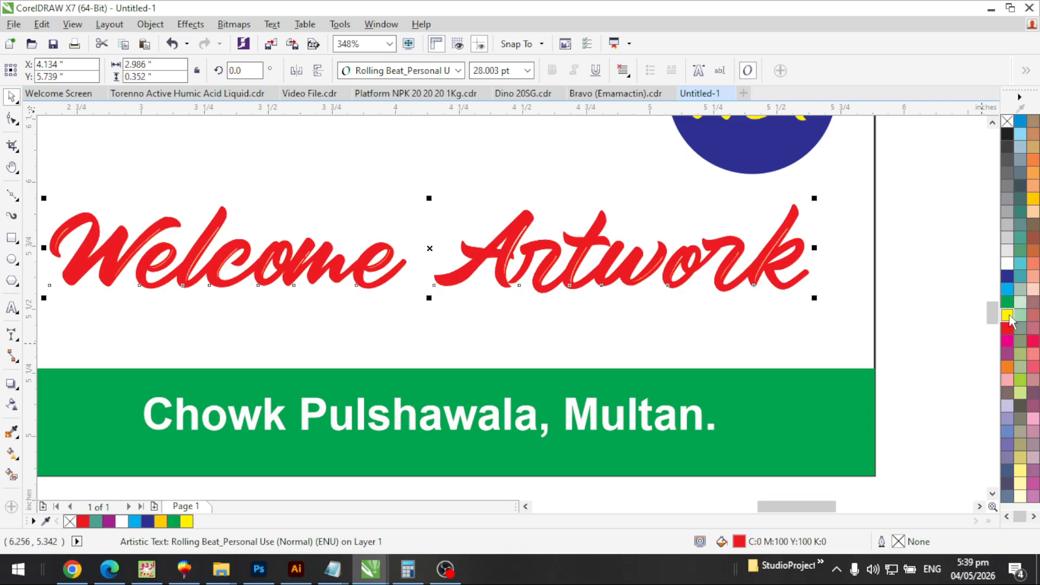
key("F2")
left_click_drag(472, 239, 567, 317)
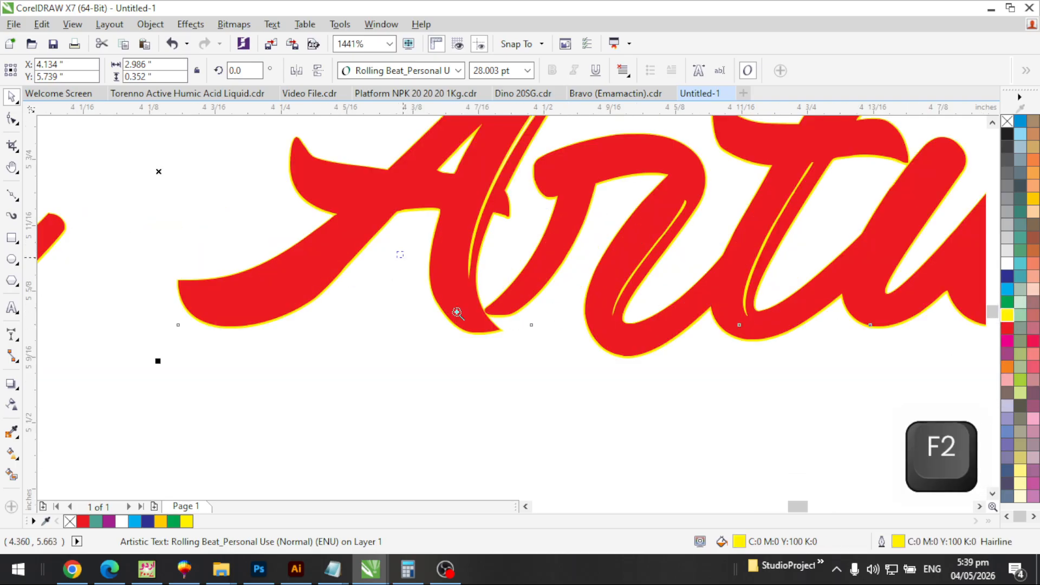
left_click(455, 310)
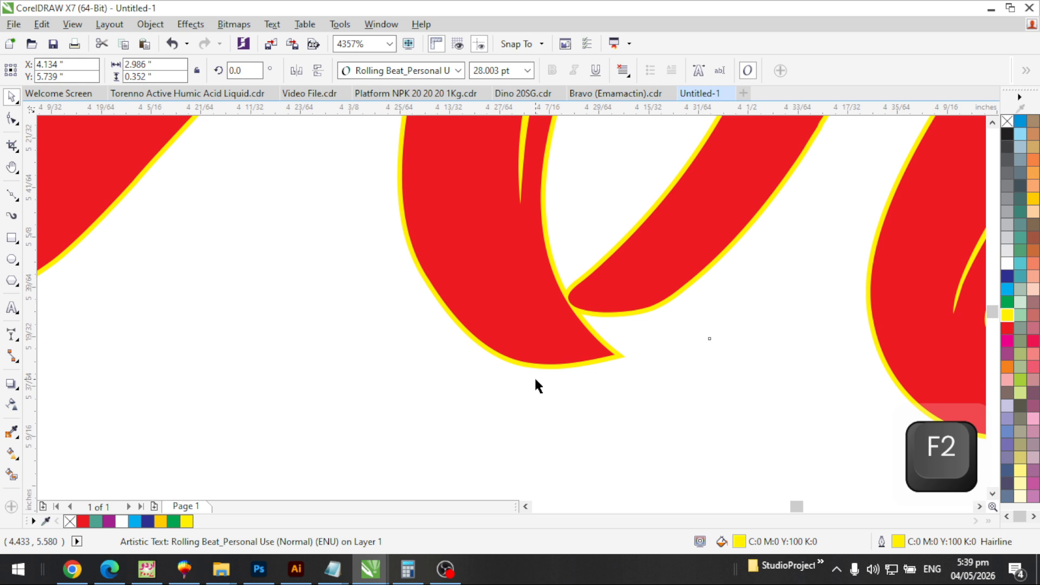
Set the yellow outline width to 0.03125 in with rounded corners and rounded line caps
key("F12")
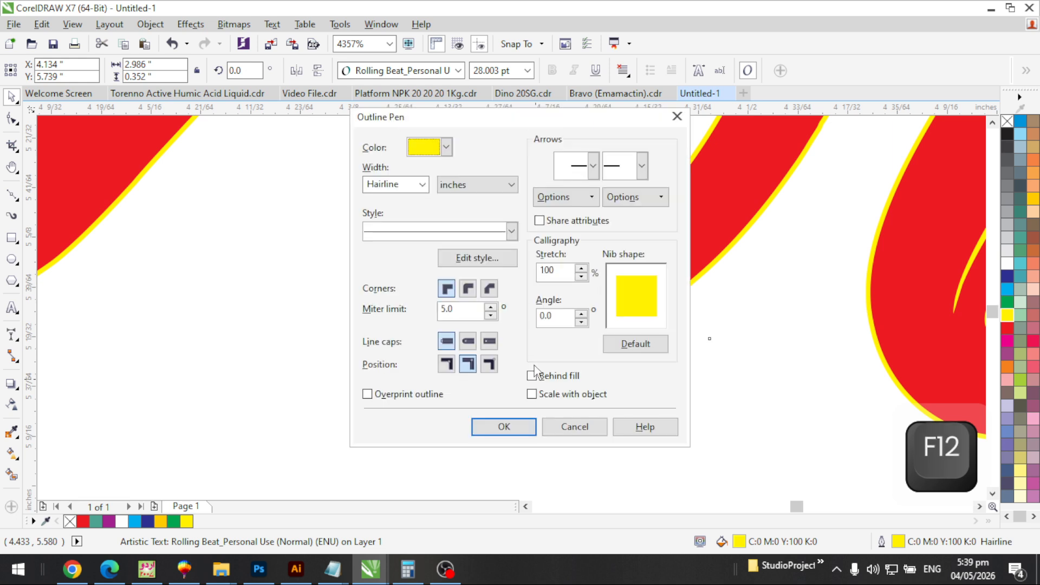
left_click(422, 186)
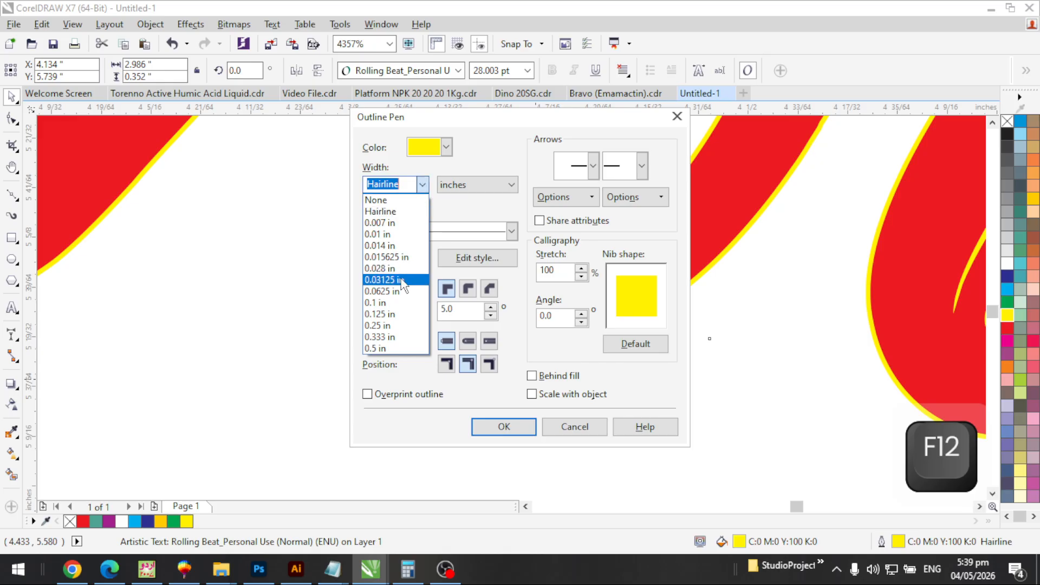
left_click(393, 277)
left_click(468, 289)
left_click(469, 342)
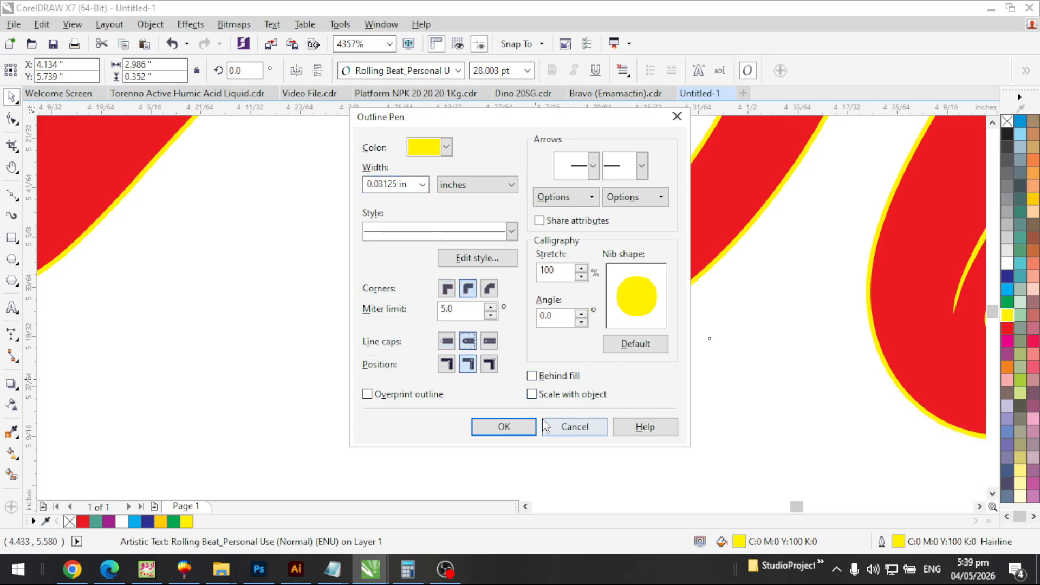
left_click(504, 426)
key("F3")
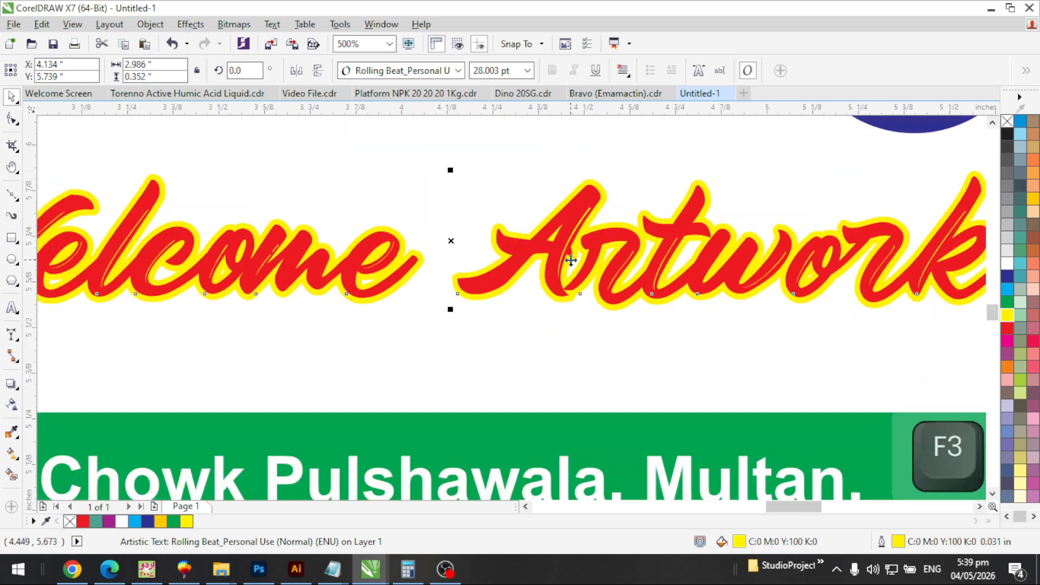
key("F3")
key("F2")
left_click_drag(360, 174, 746, 372)
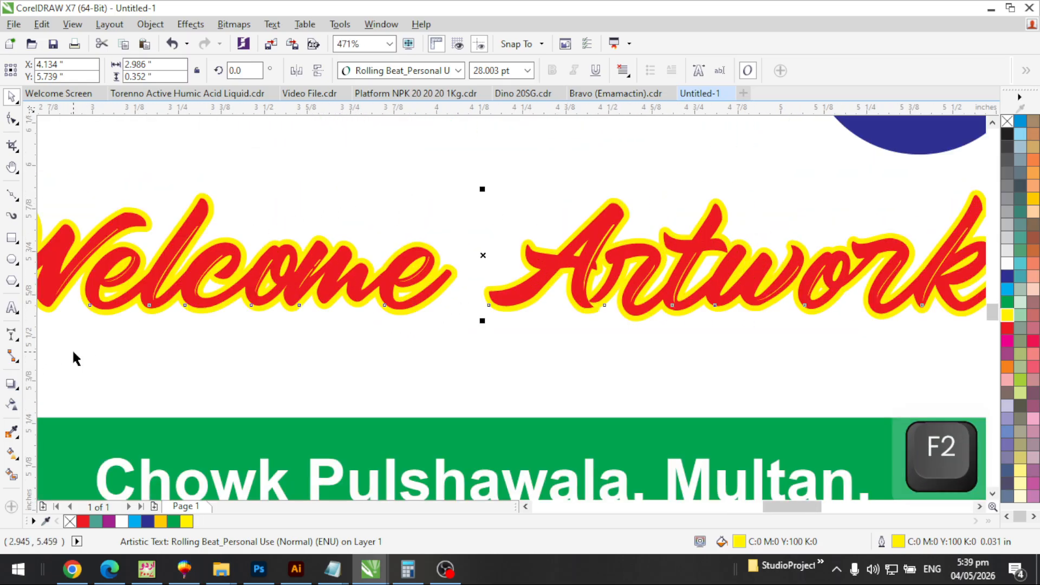
Cast a drop shadow just below the Welcome Artwork text and set its feather to 5
left_click(11, 383)
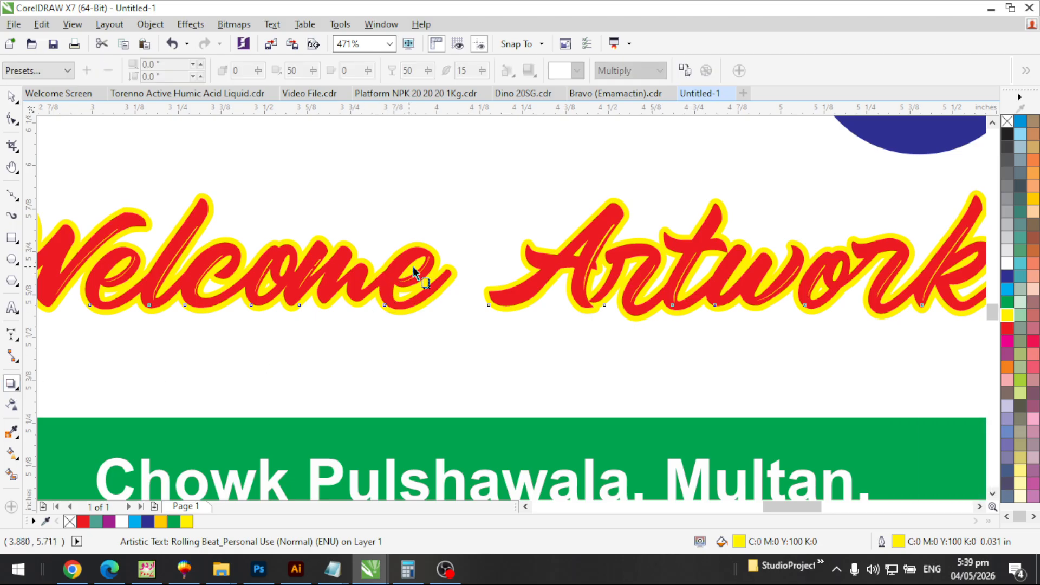
left_click_drag(452, 316, 529, 330)
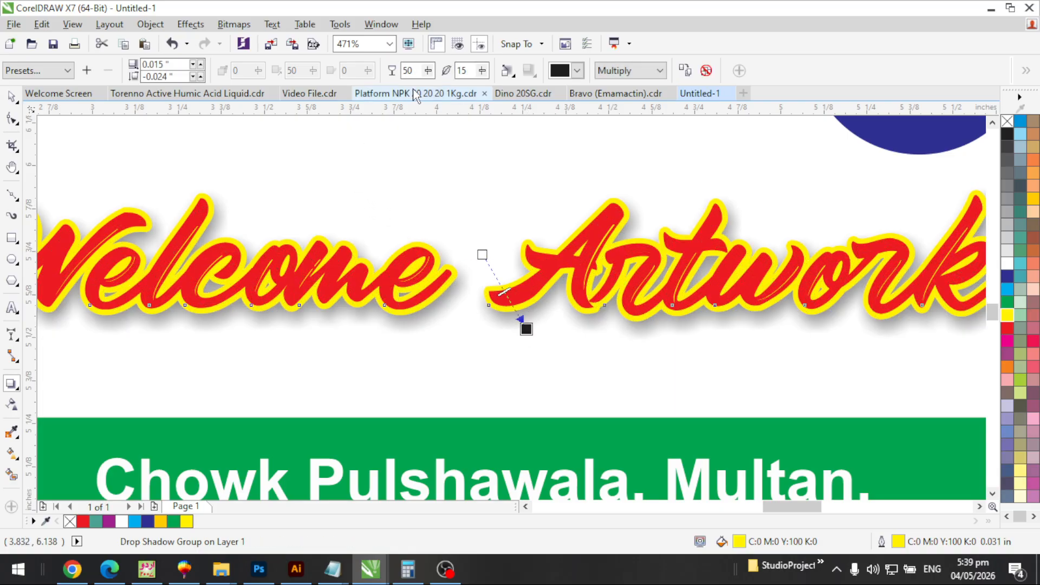
left_click(463, 70)
type("5")
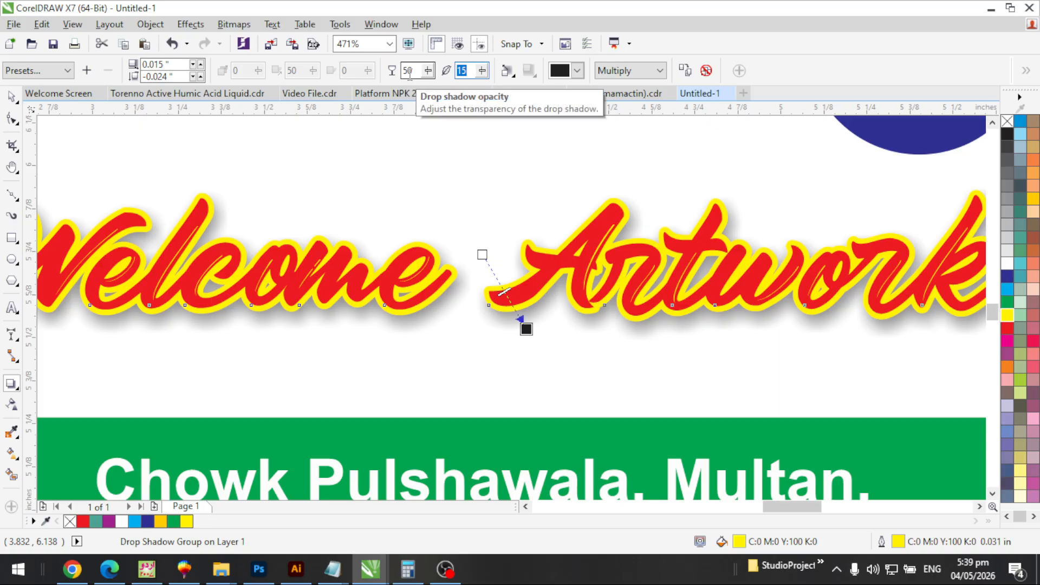
key("Return")
key("space")
key("F3")
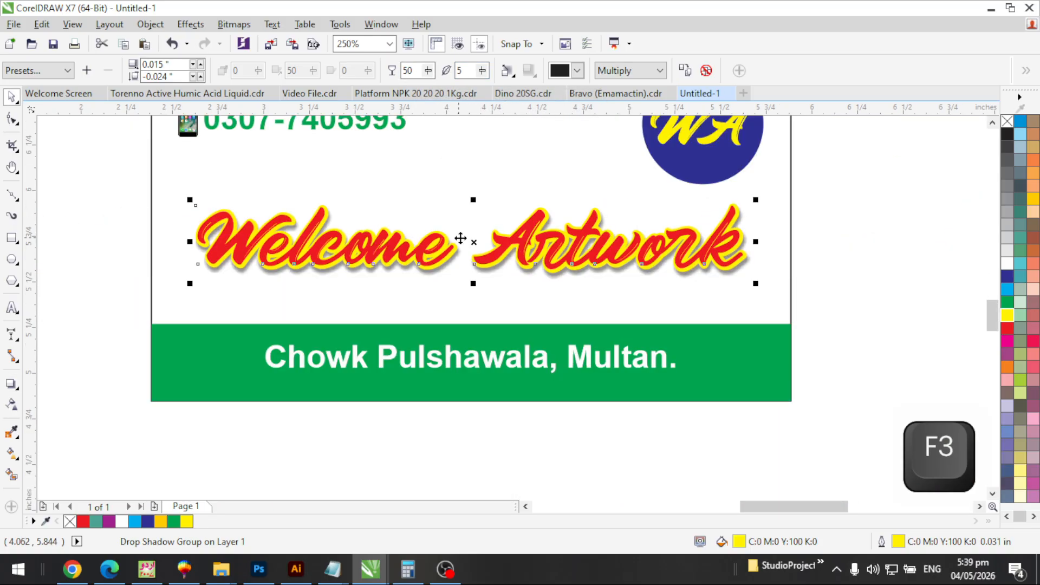
key("F3")
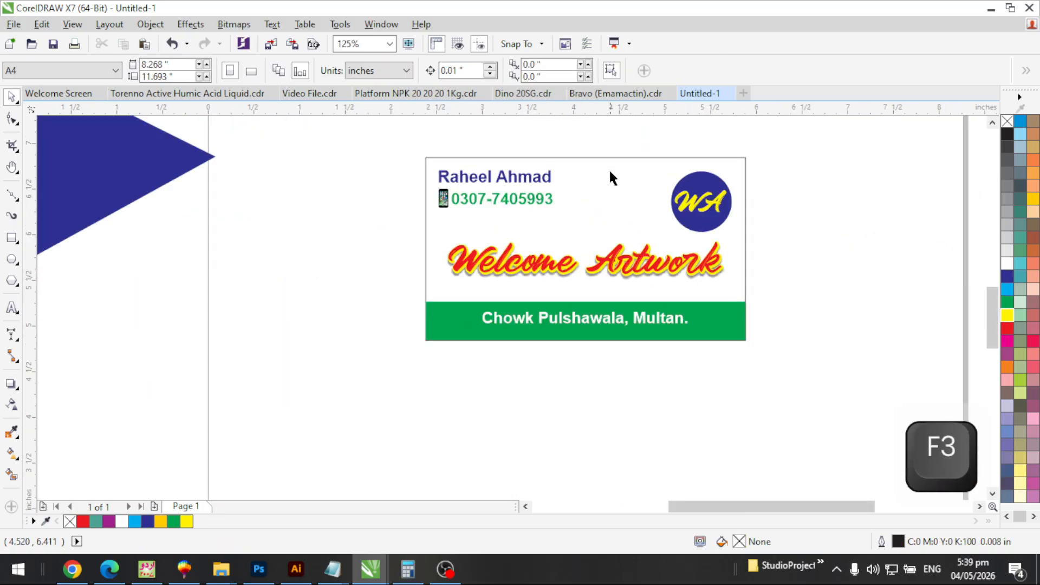
left_click(609, 158)
key("shift+F2")
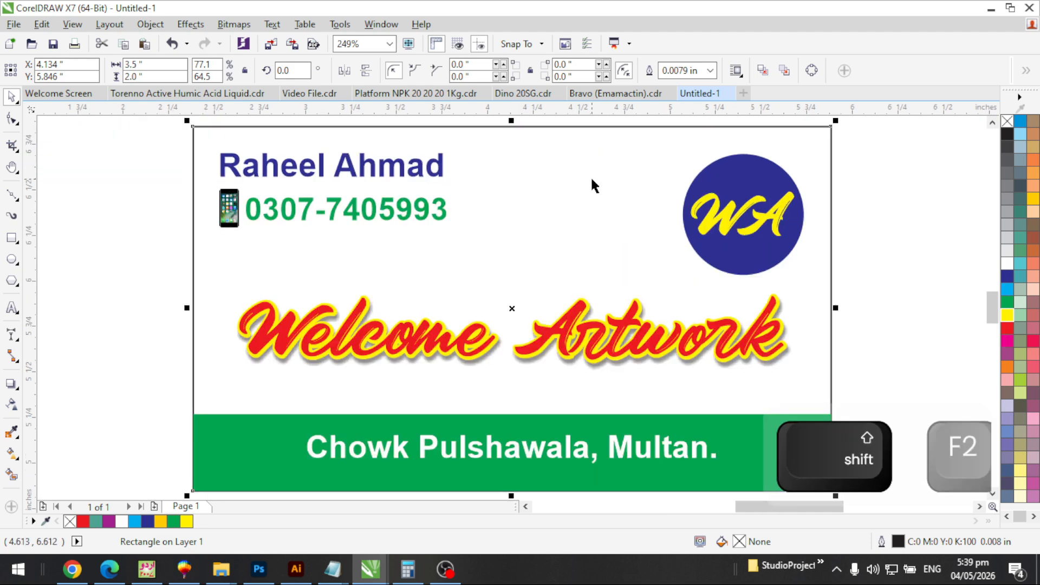
key("Escape")
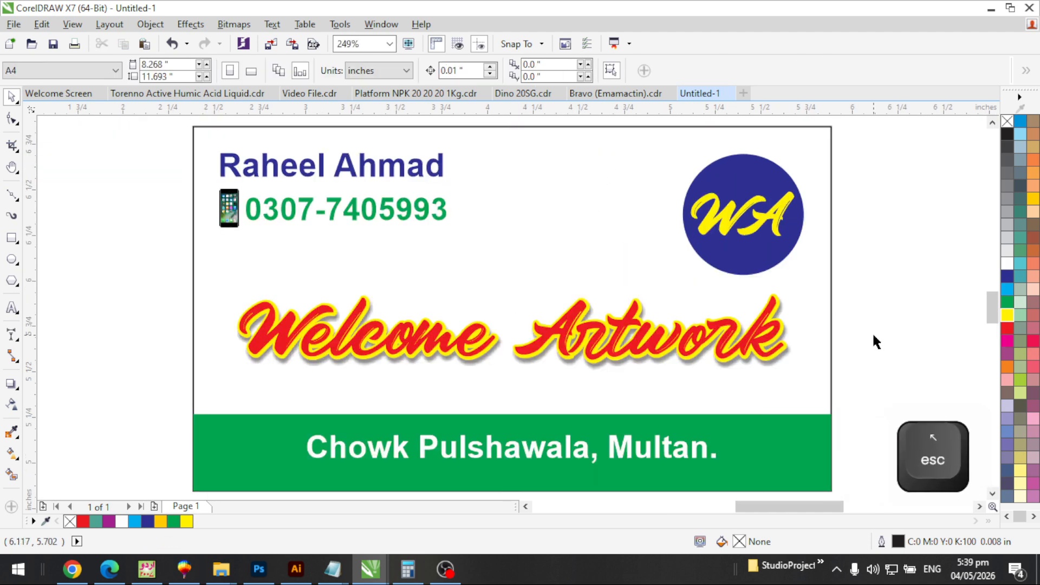
key("F9")
key("Escape")
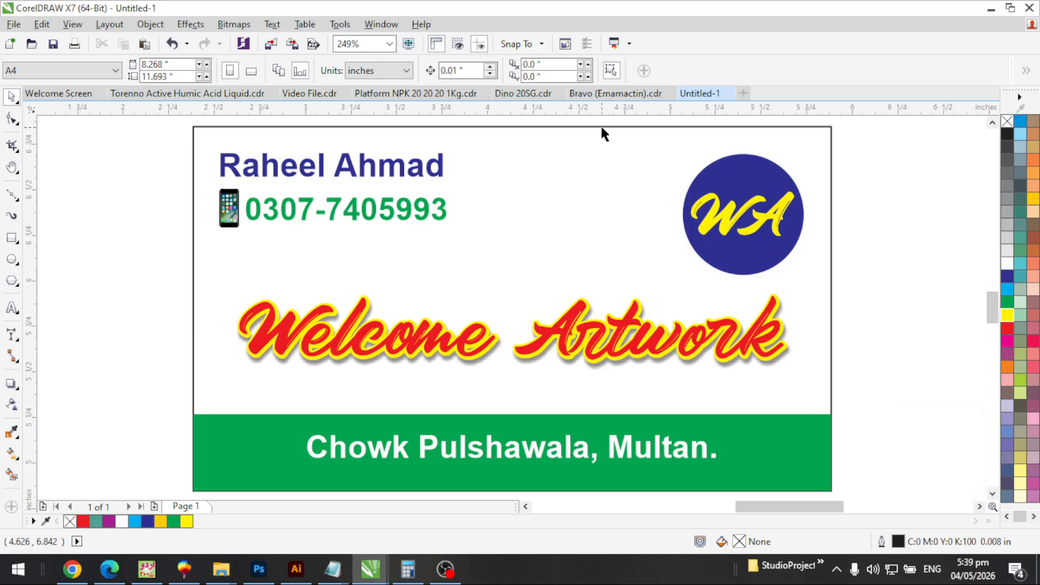
key("F9")
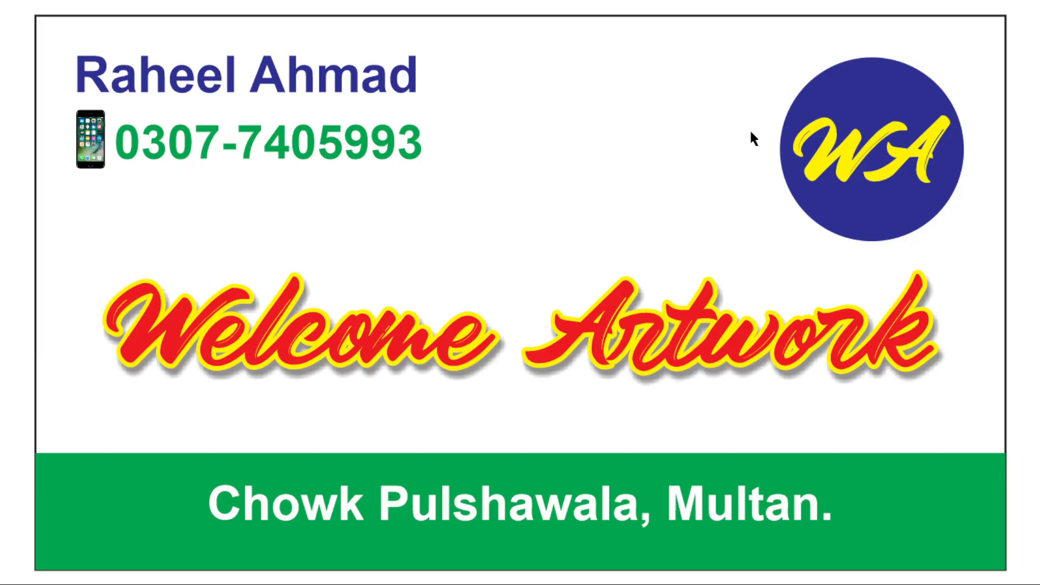
key("Escape")
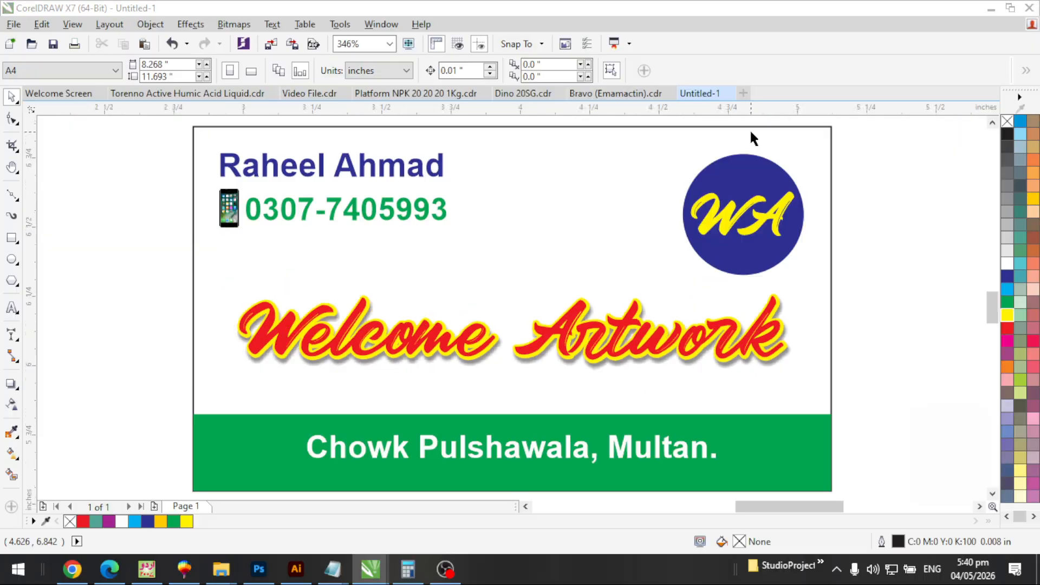
key("F3")
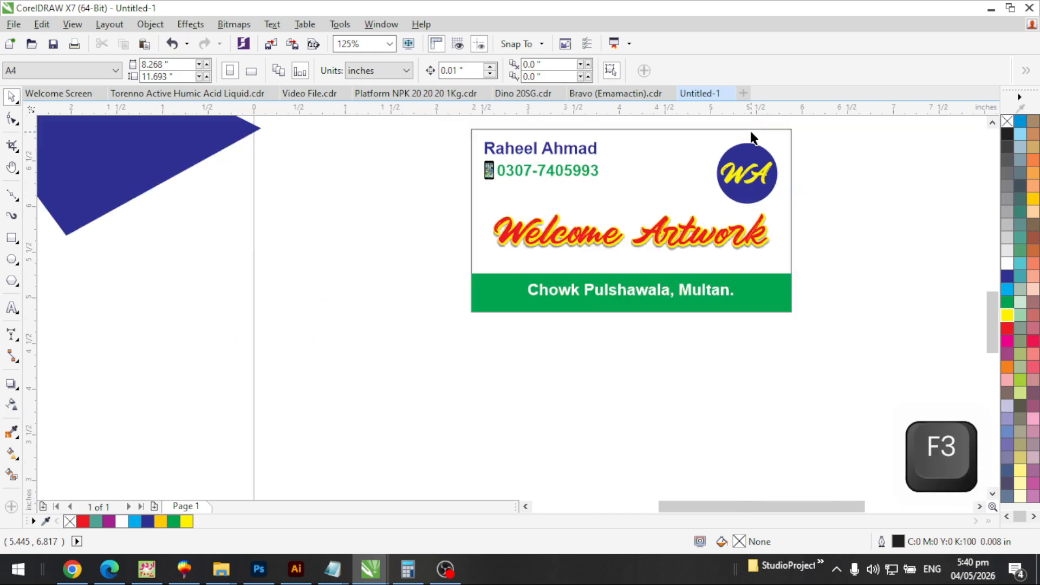
key("F2")
left_click_drag(848, 336, 442, 127)
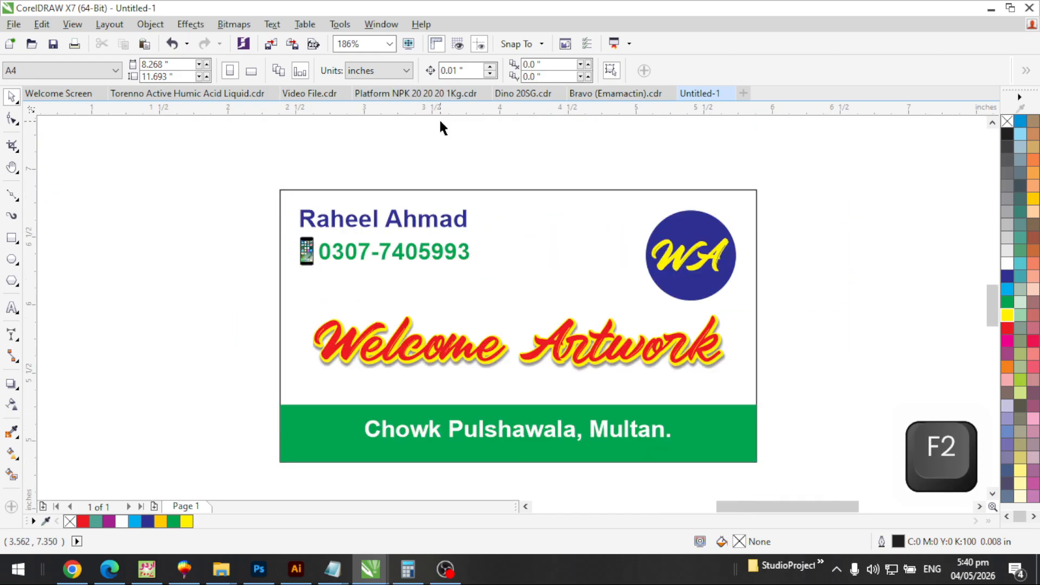
key("F4")
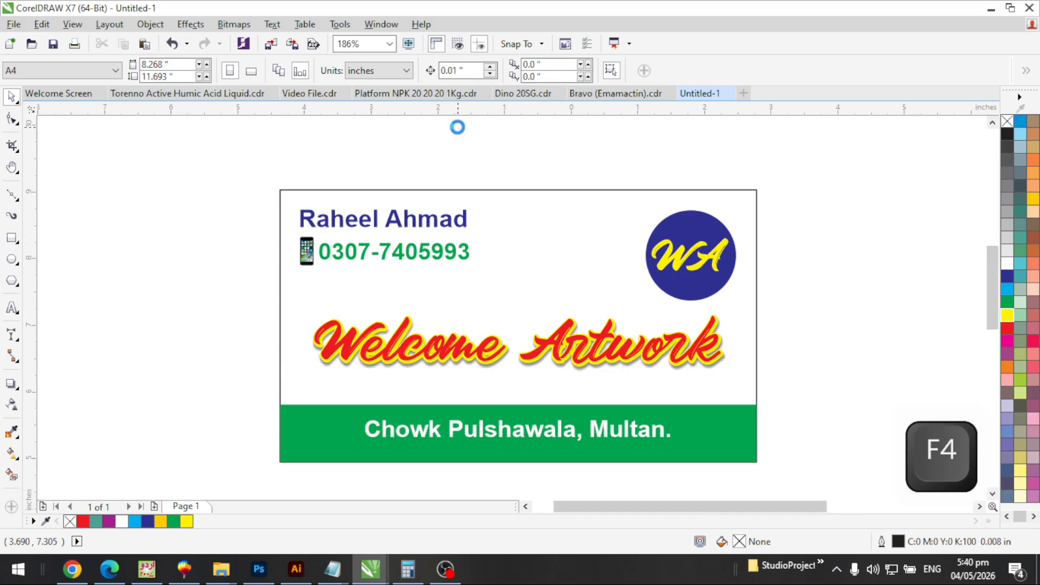